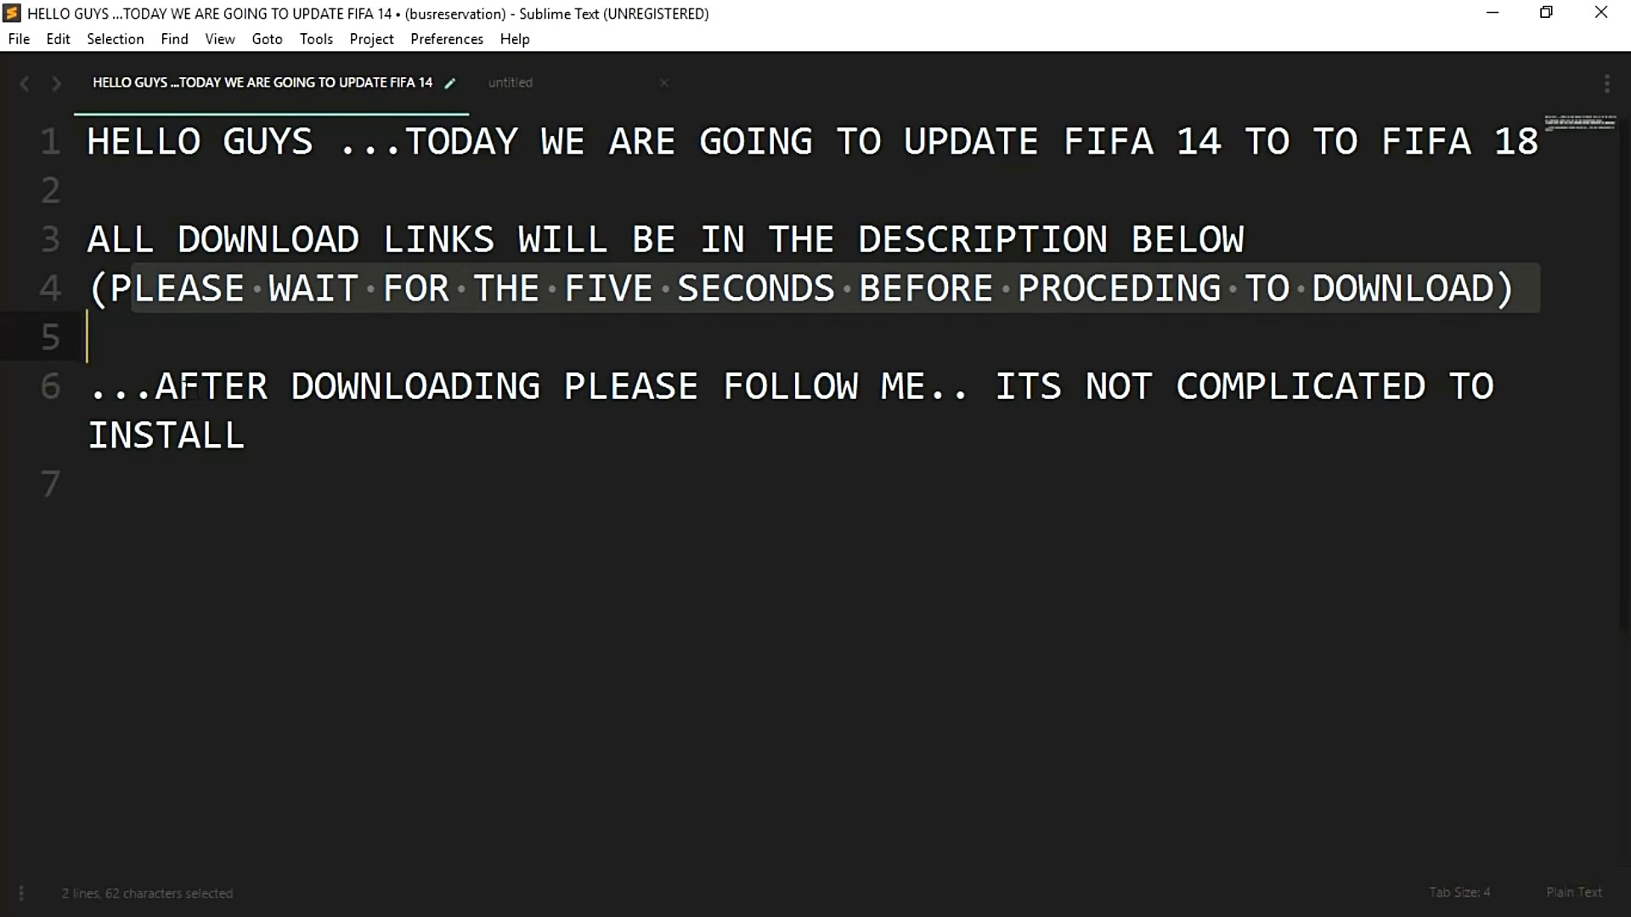
left_click_drag(154, 386, 1001, 415)
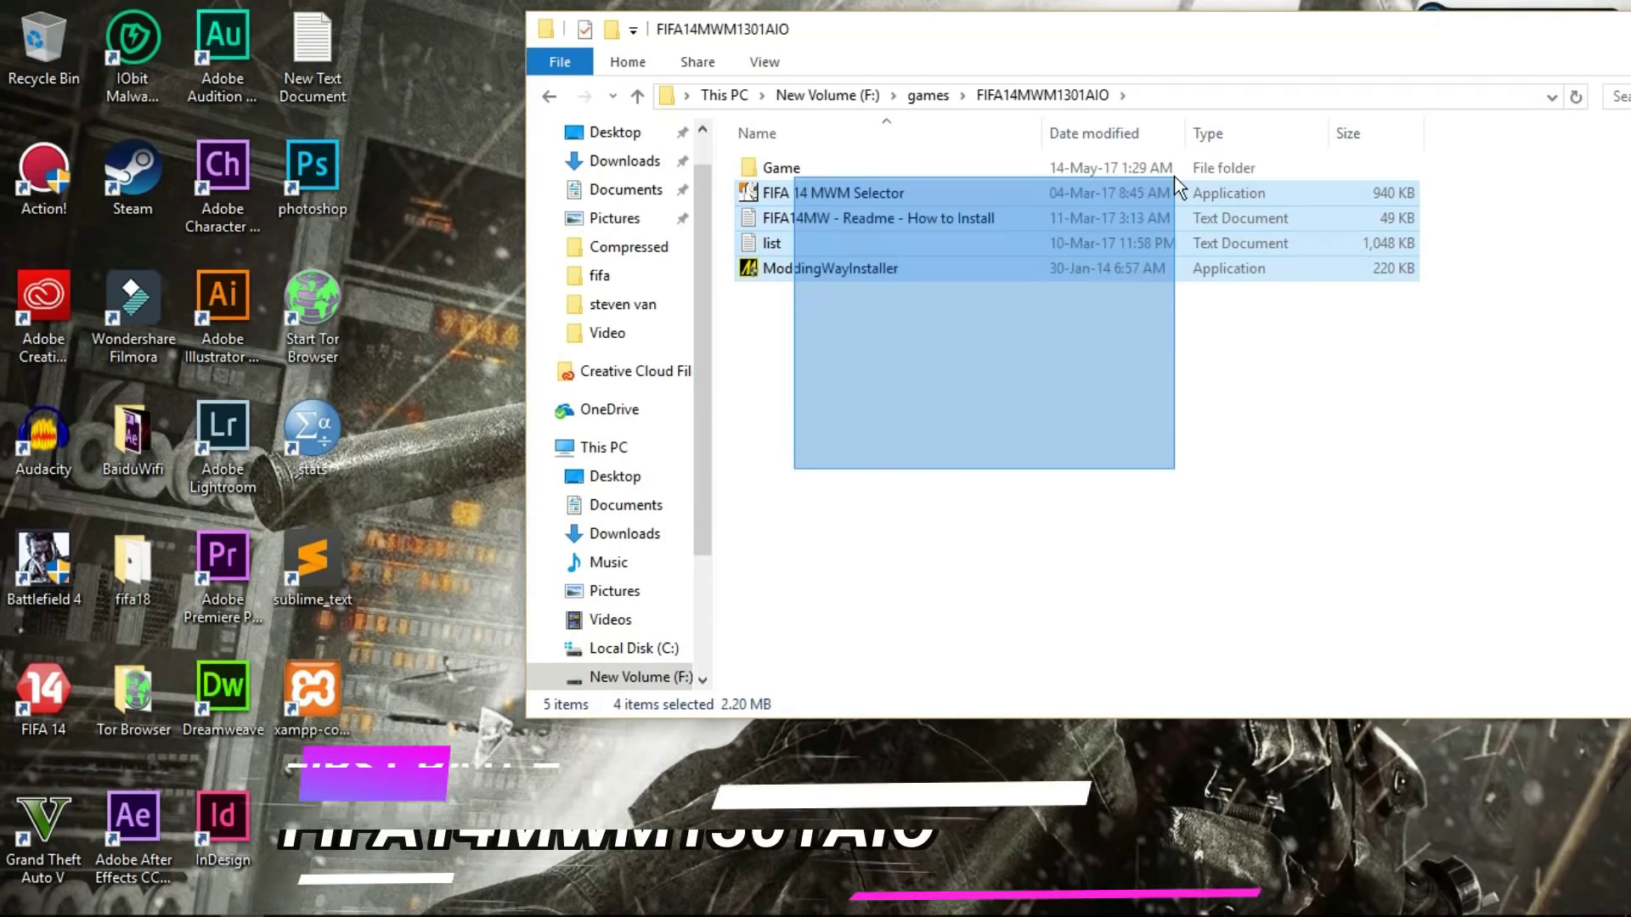
Step: Copy all items of the FIFA14MWM1301AIO folder and paste them into the FIFA 14 folder under games
left_click_drag(1173, 176, 1174, 148)
right_click(953, 189)
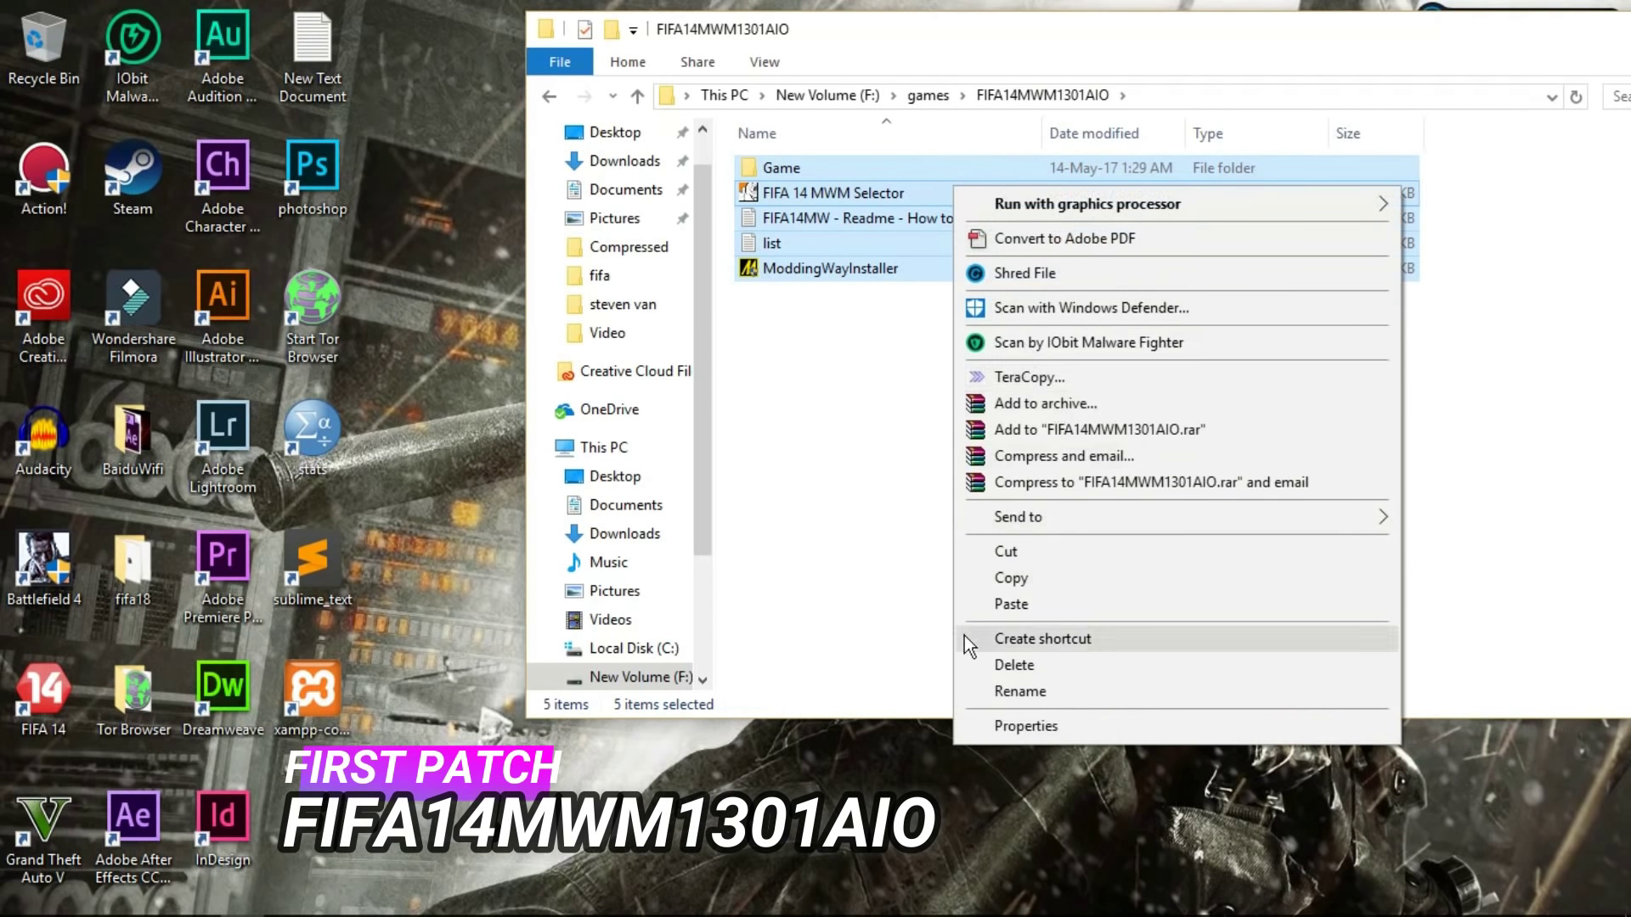
left_click(960, 552)
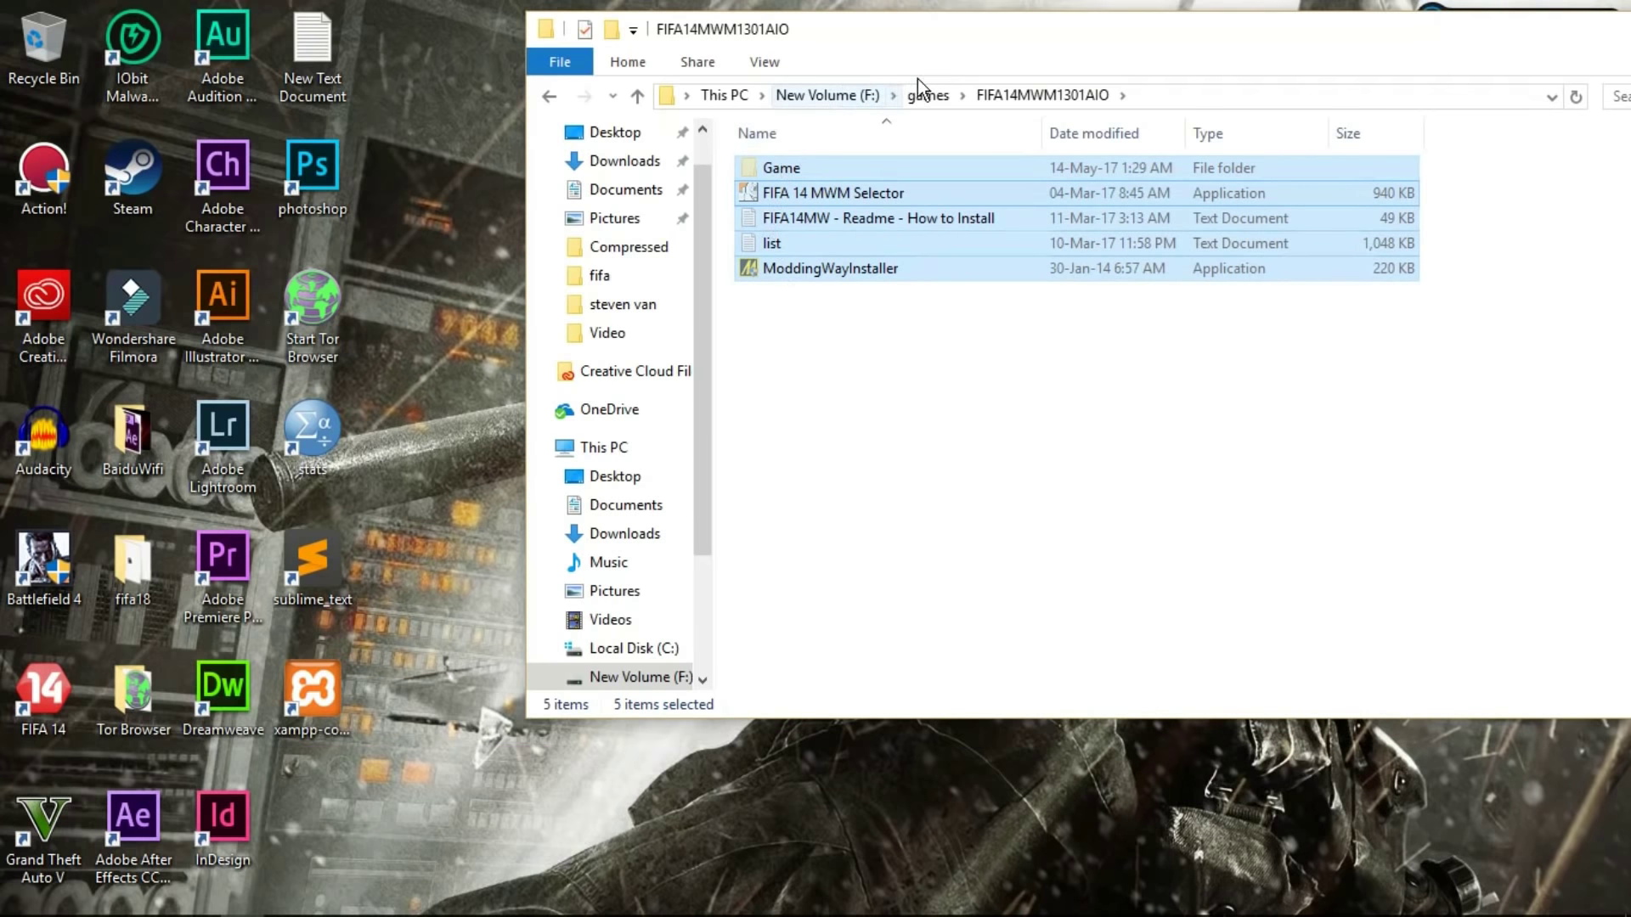
left_click(931, 96)
double_click(911, 192)
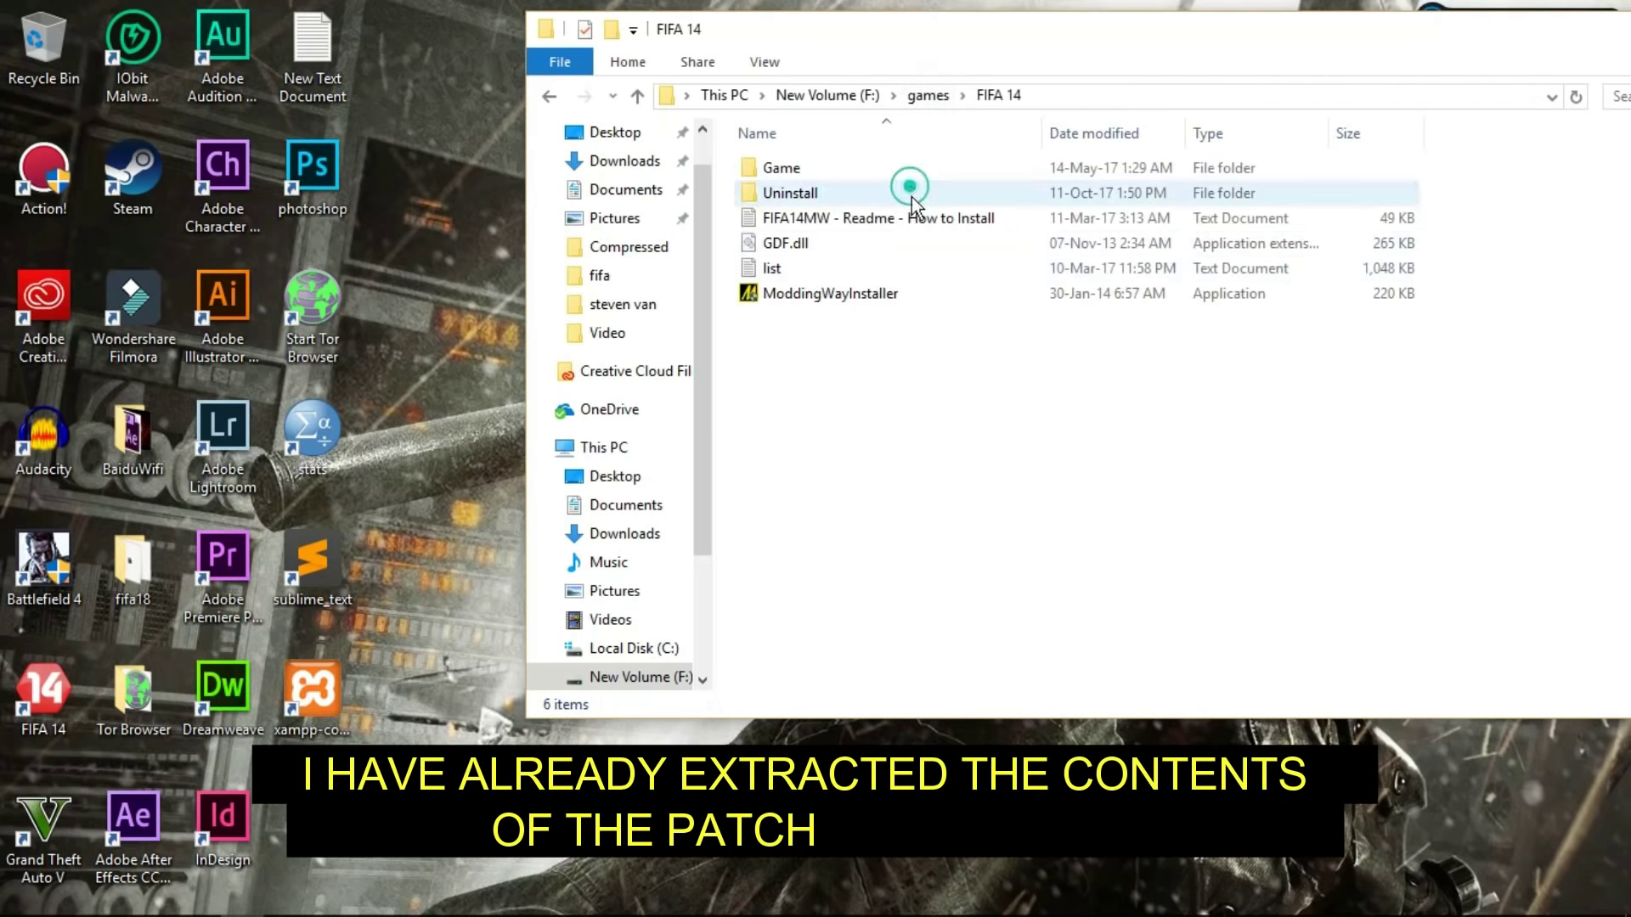
right_click(938, 408)
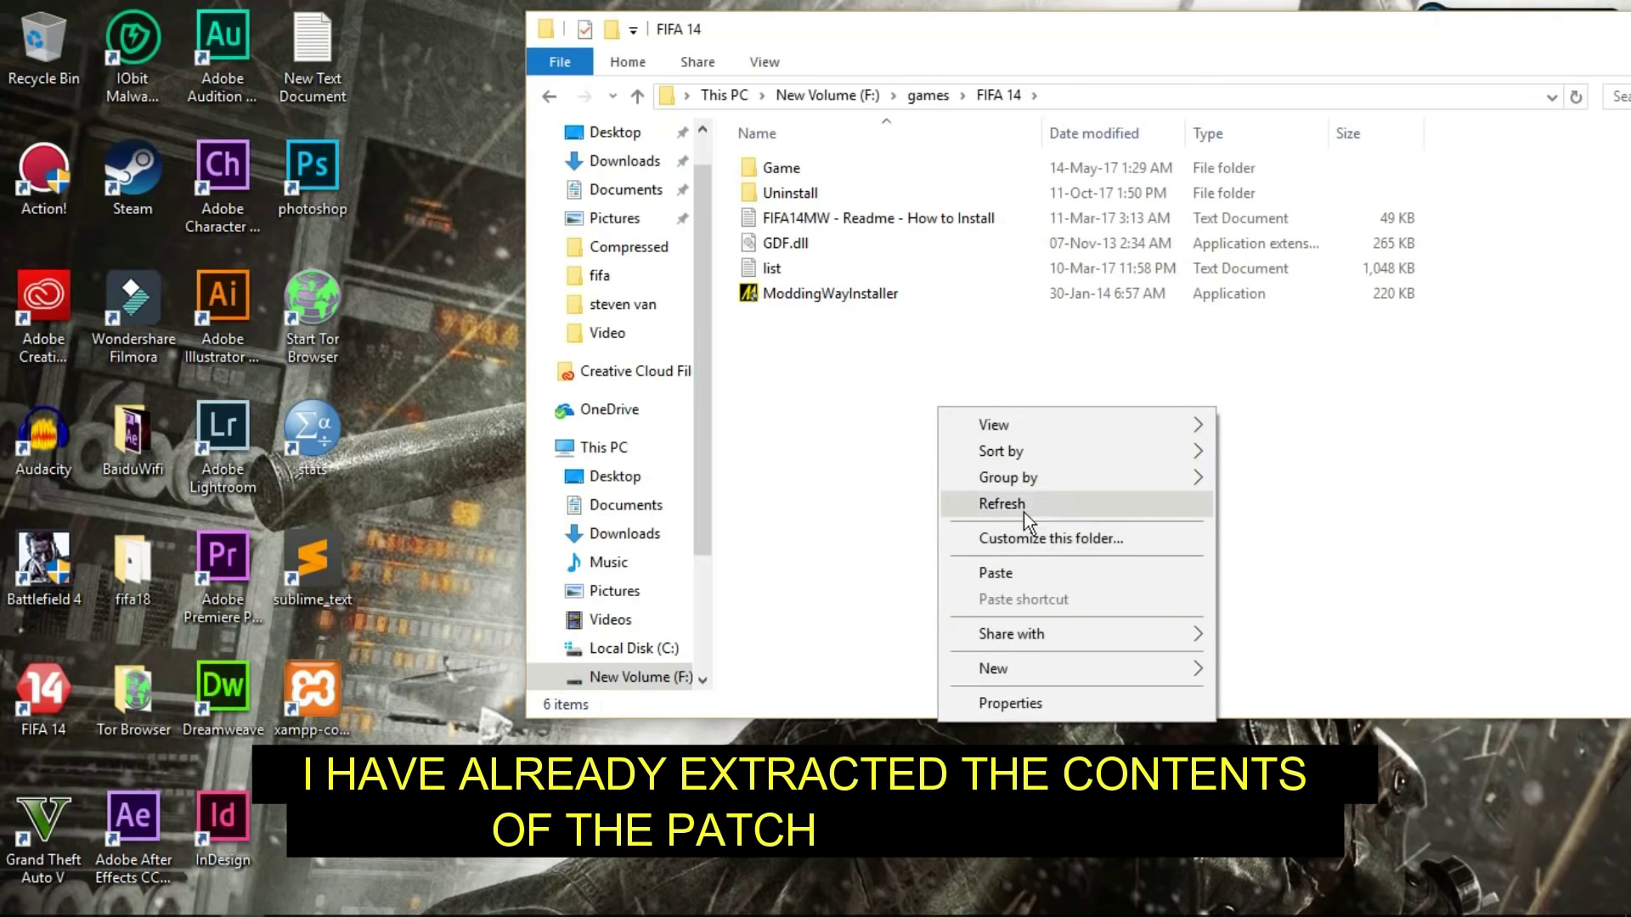
left_click(1030, 572)
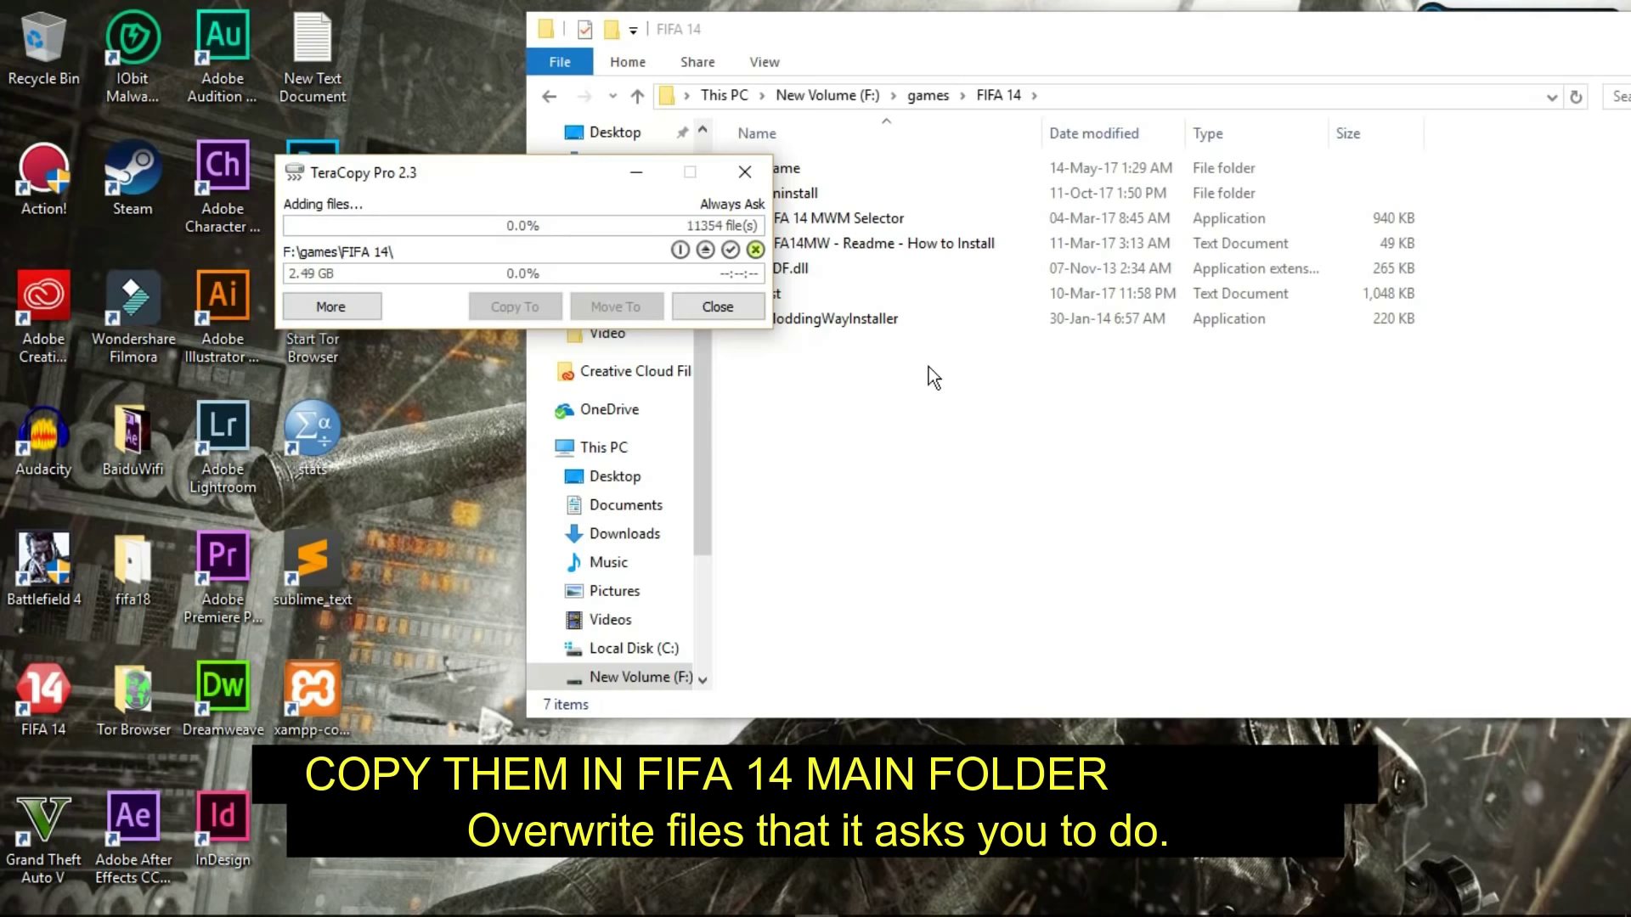
Step: Run ModdingWayInstaller from the FIFA 14 folder, install the first patch's mod and close the installer
left_click(828, 320)
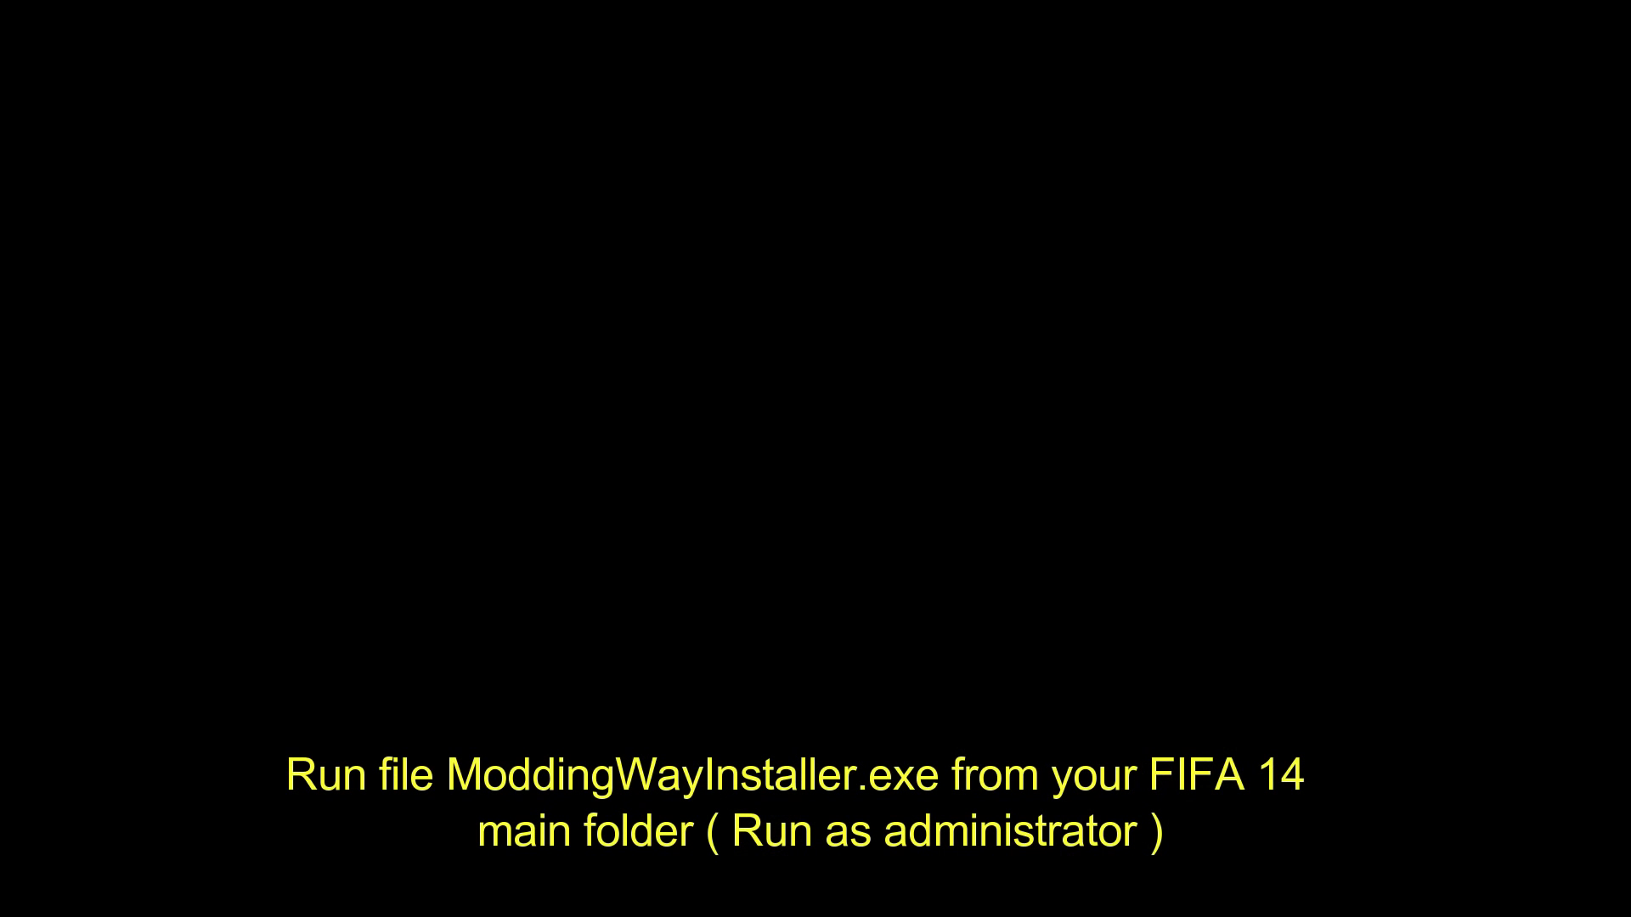
left_click(749, 583)
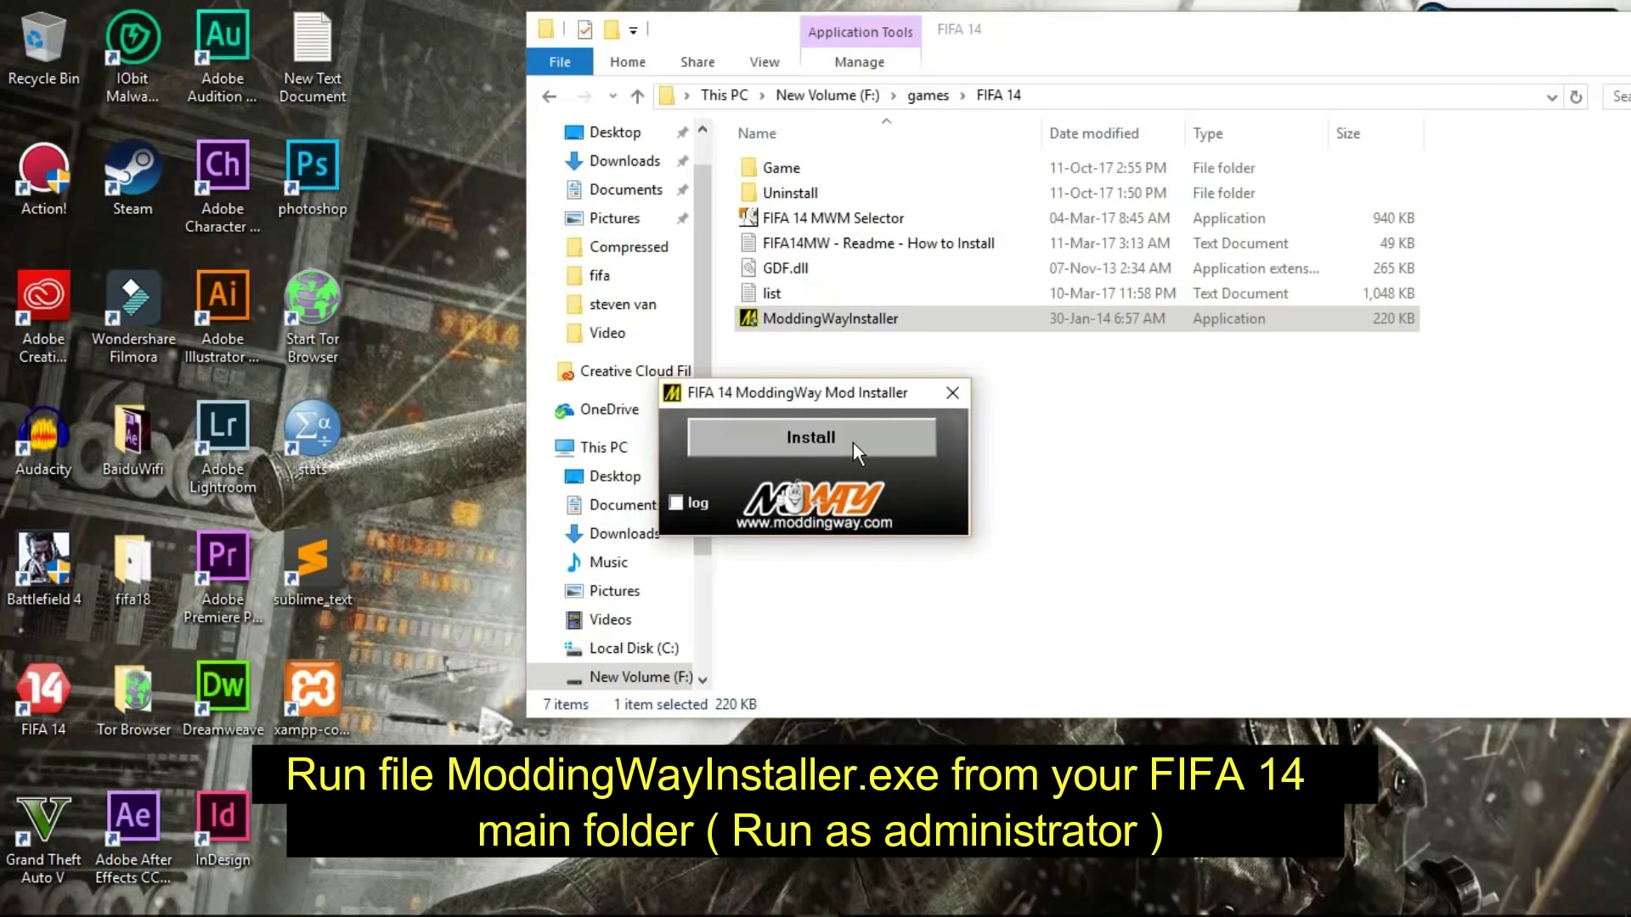
left_click(849, 445)
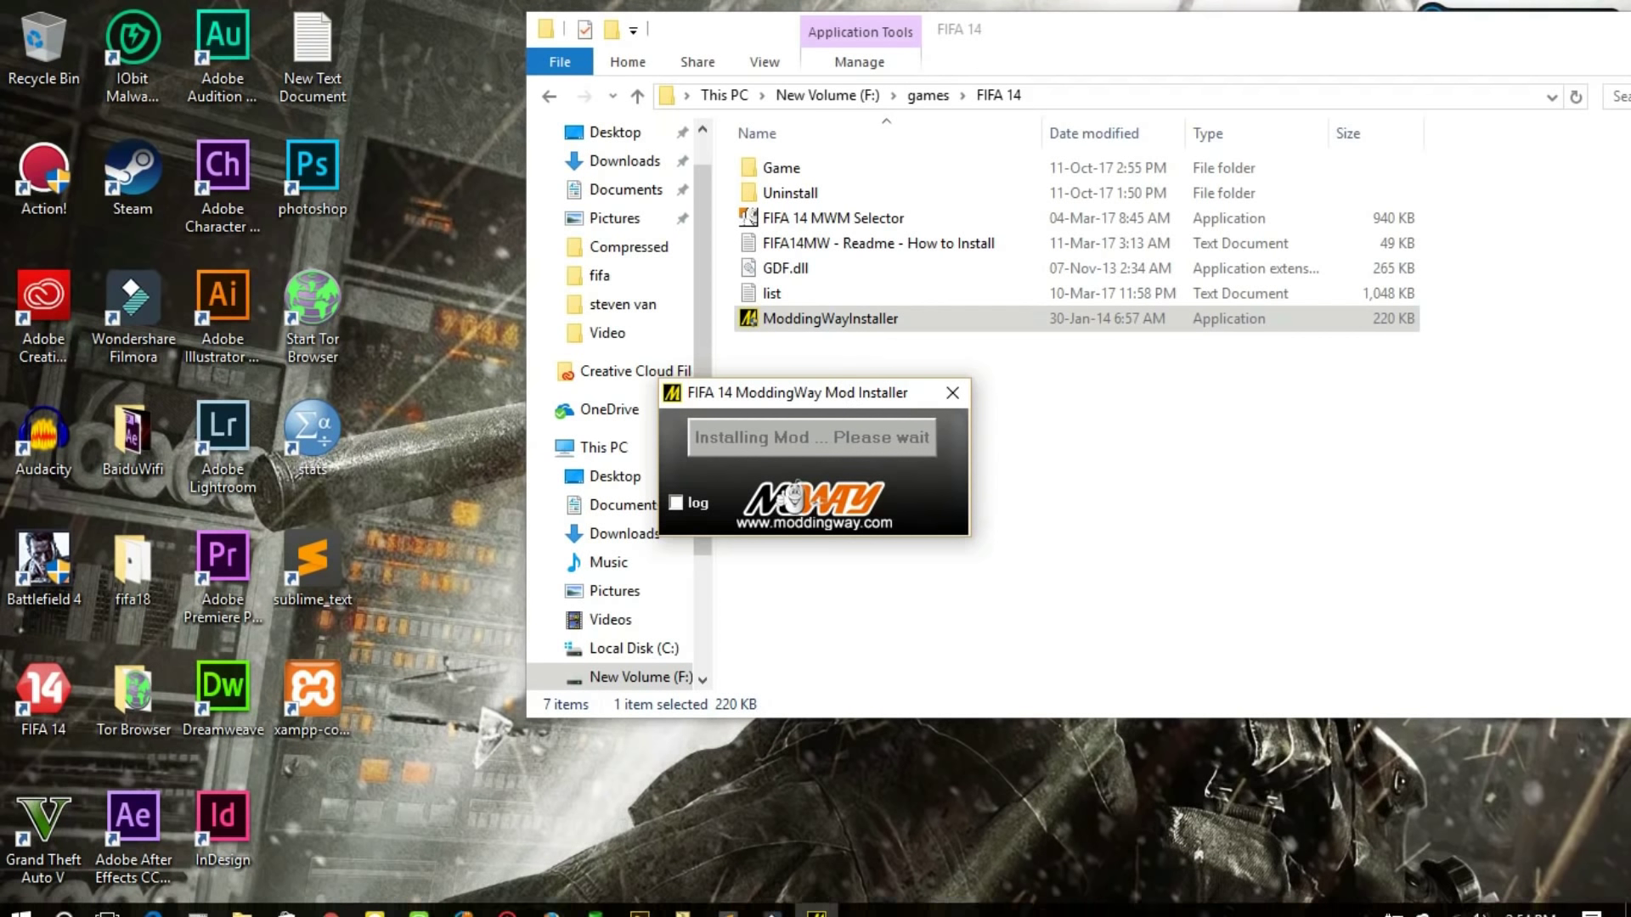
mouse_move(728, 899)
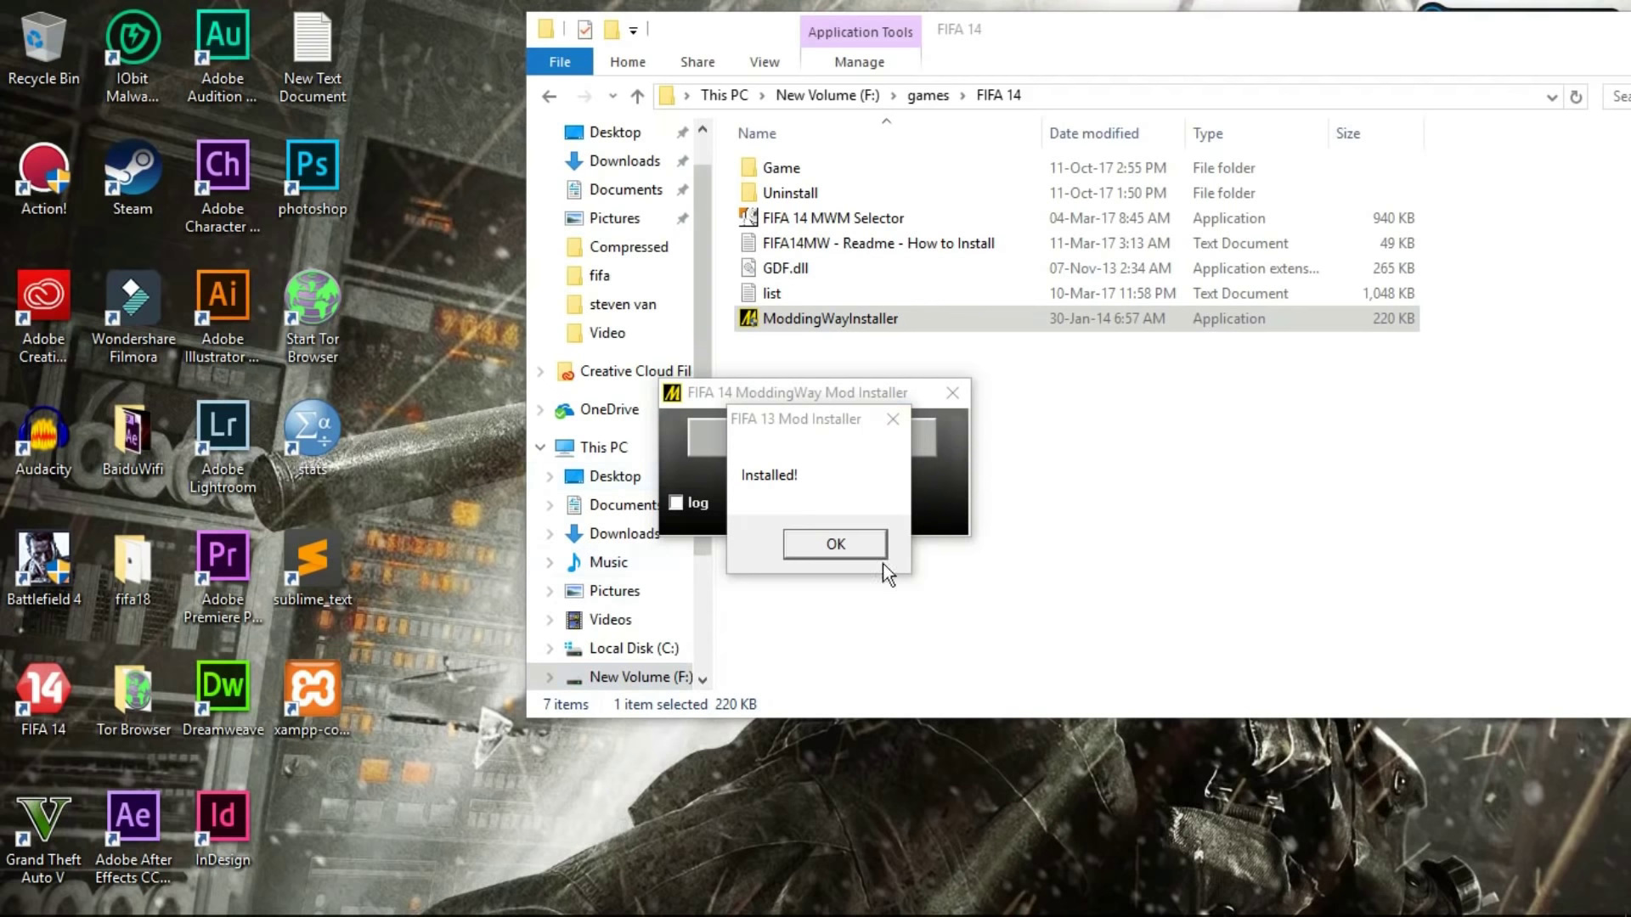
left_click(796, 554)
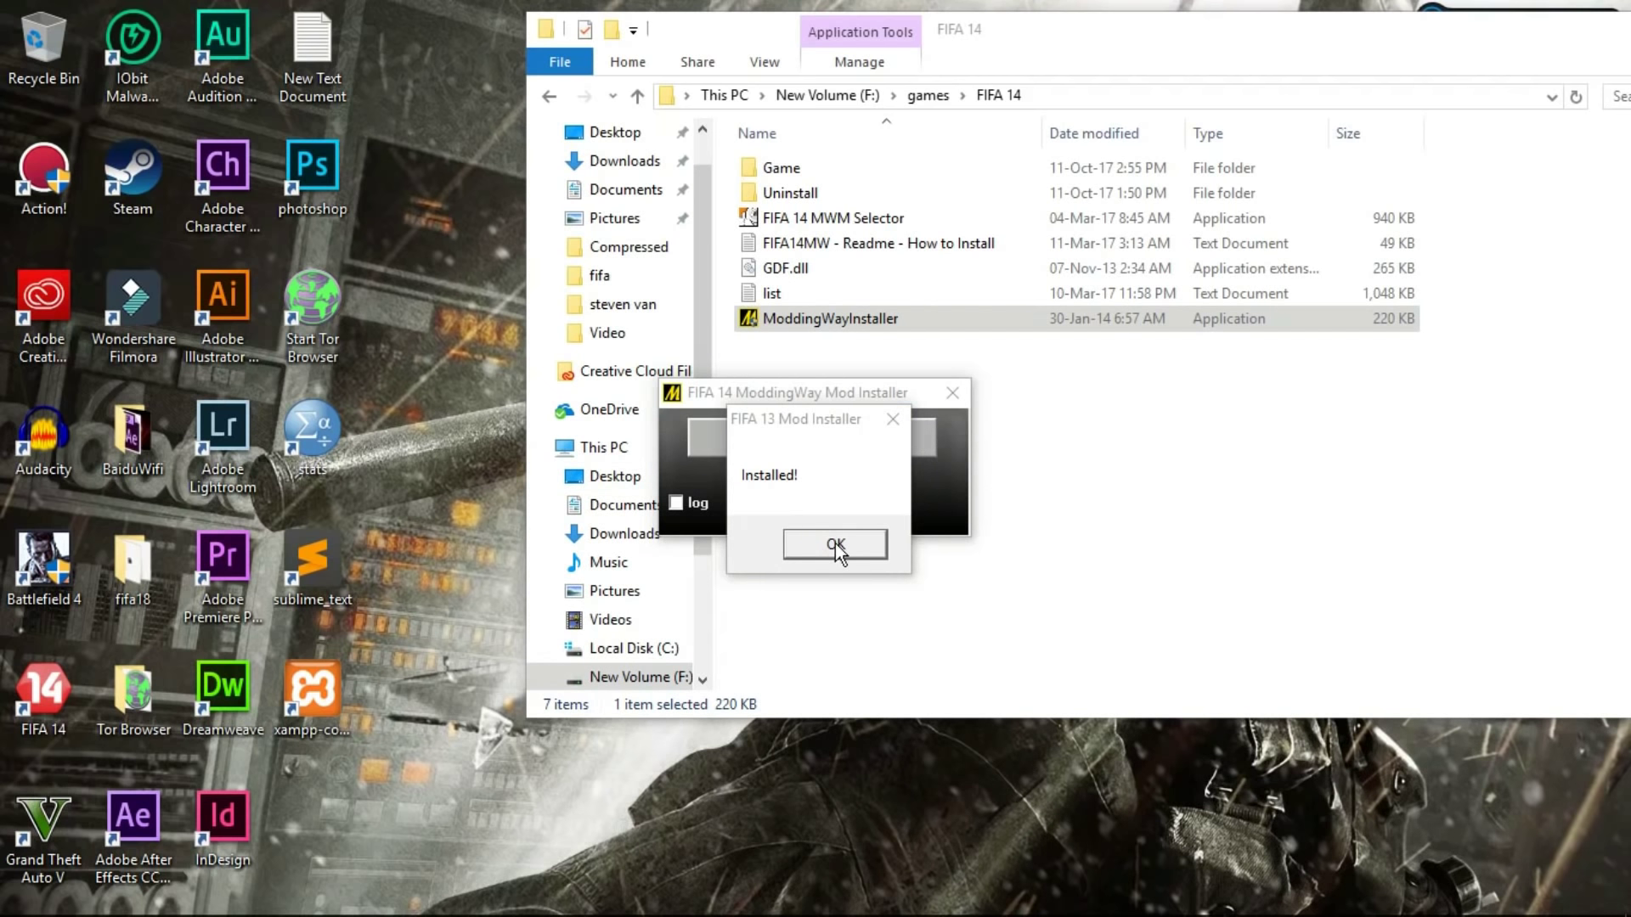
left_click(951, 395)
Step: Open FIFA 14 MWM Selector and apply the EA Update DISABLED option in the EA Update Manager
double_click(834, 221)
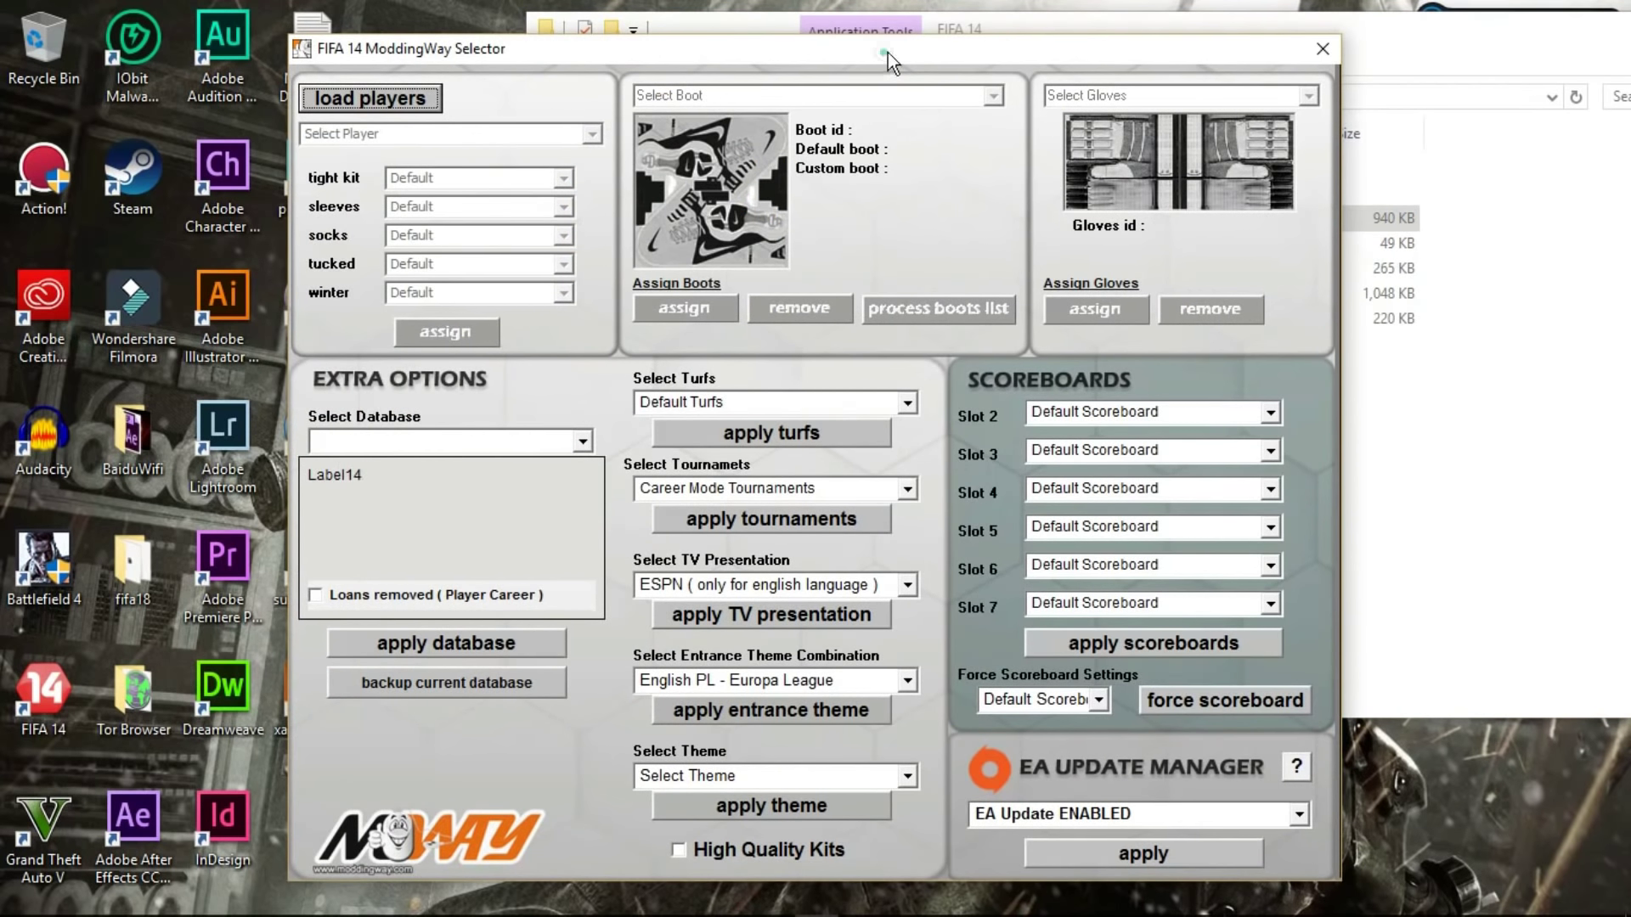
left_click_drag(889, 52, 924, 23)
left_click(1337, 785)
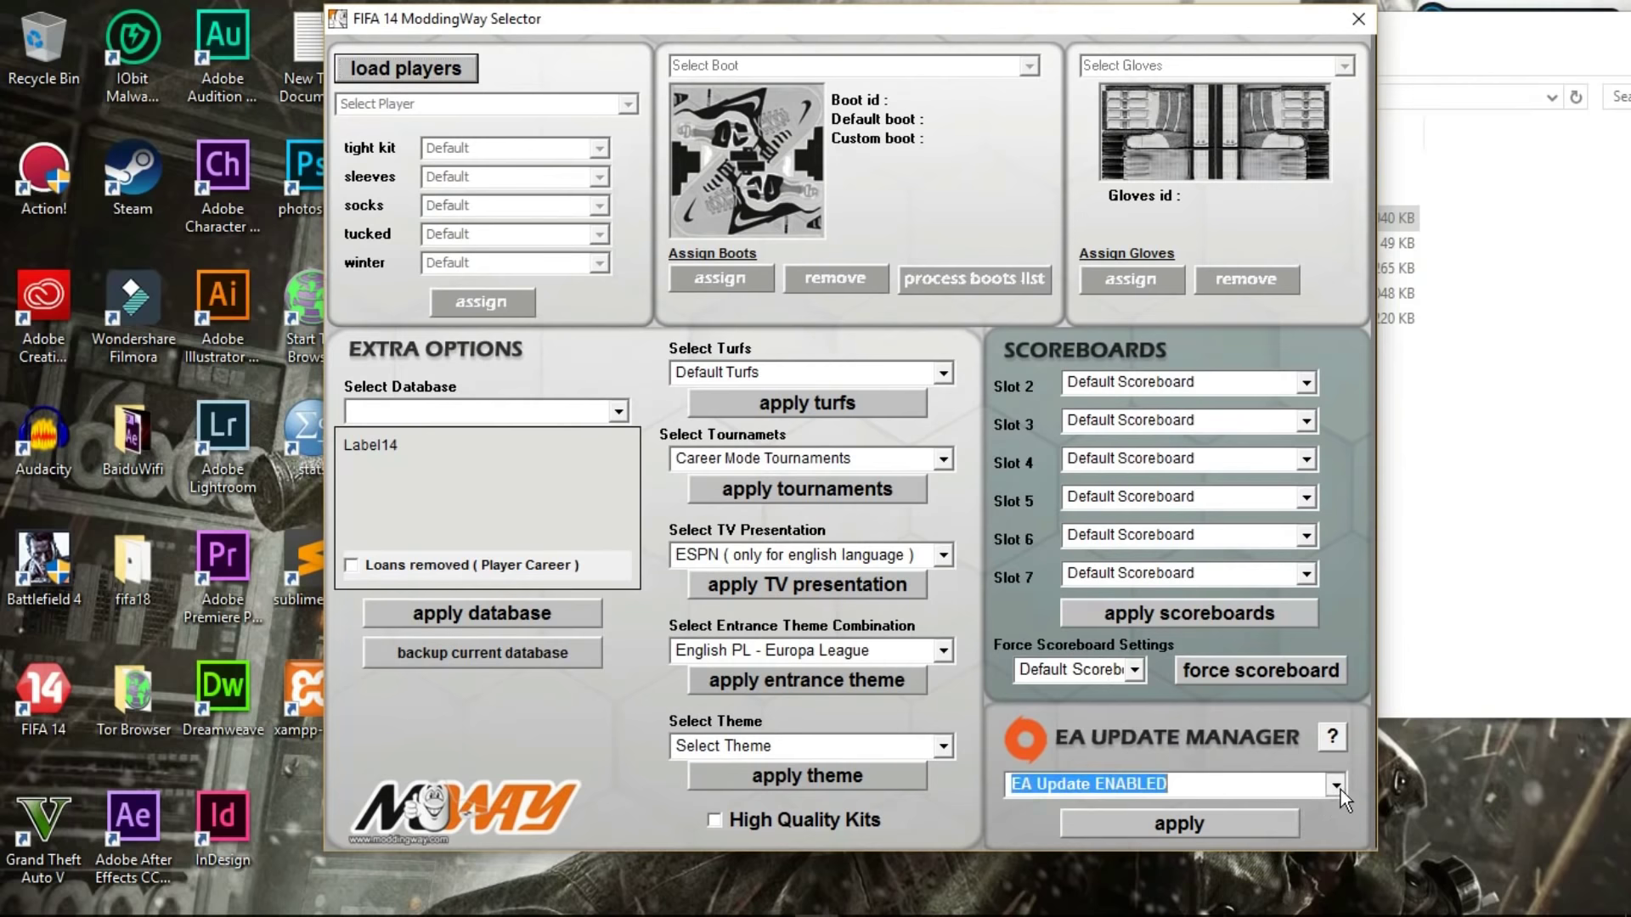
left_click(1218, 824)
left_click(1217, 824)
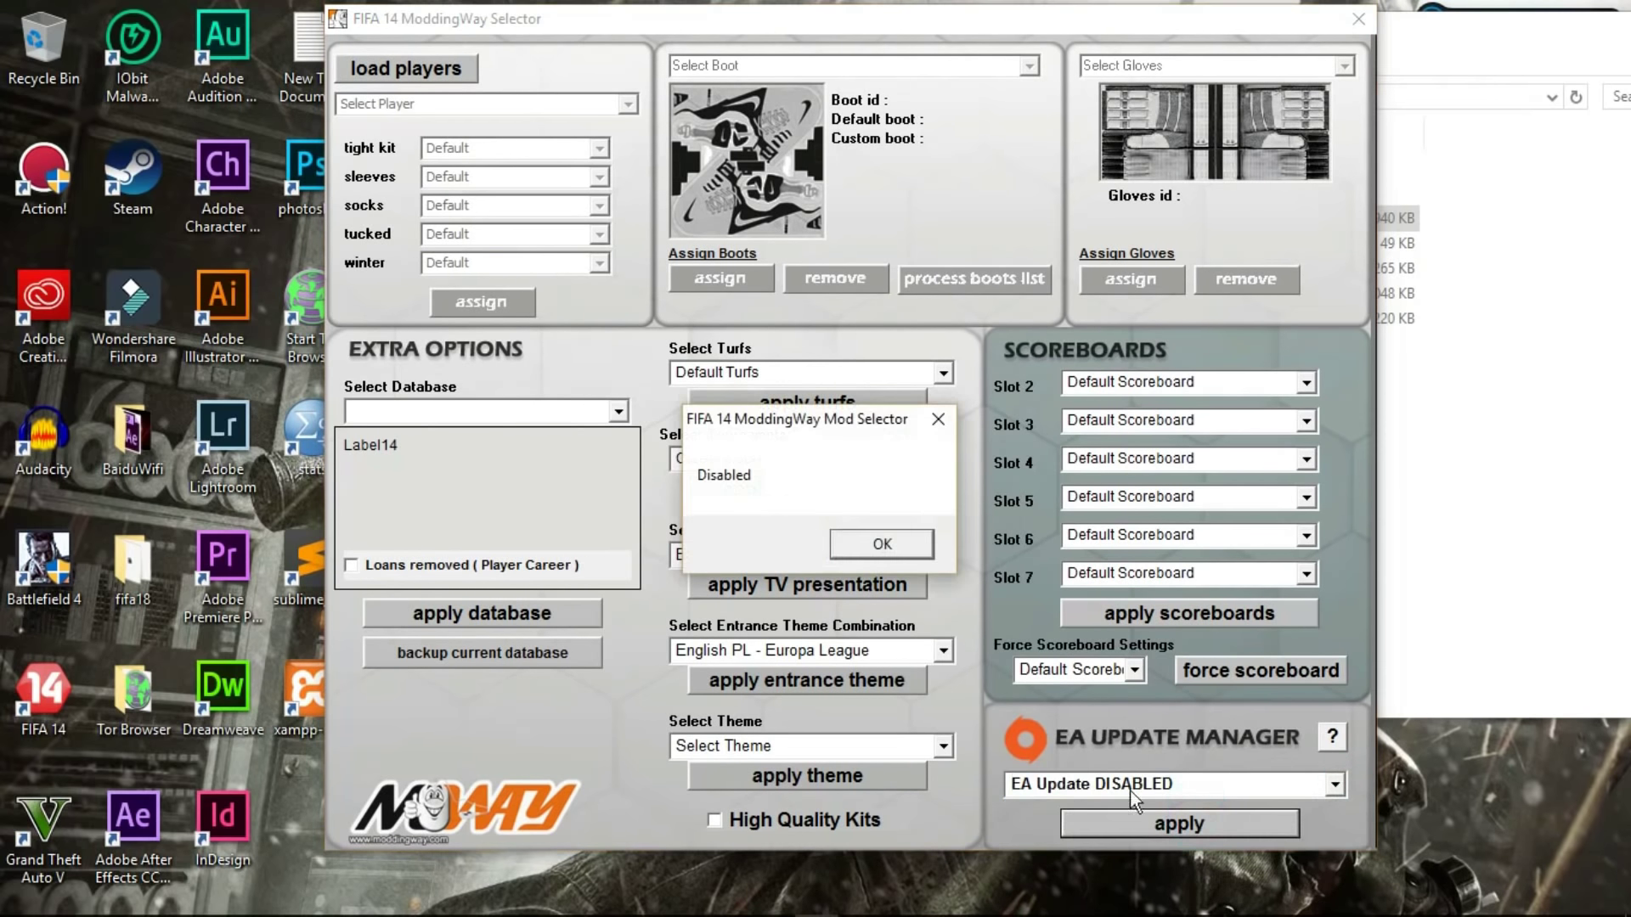
left_click(851, 544)
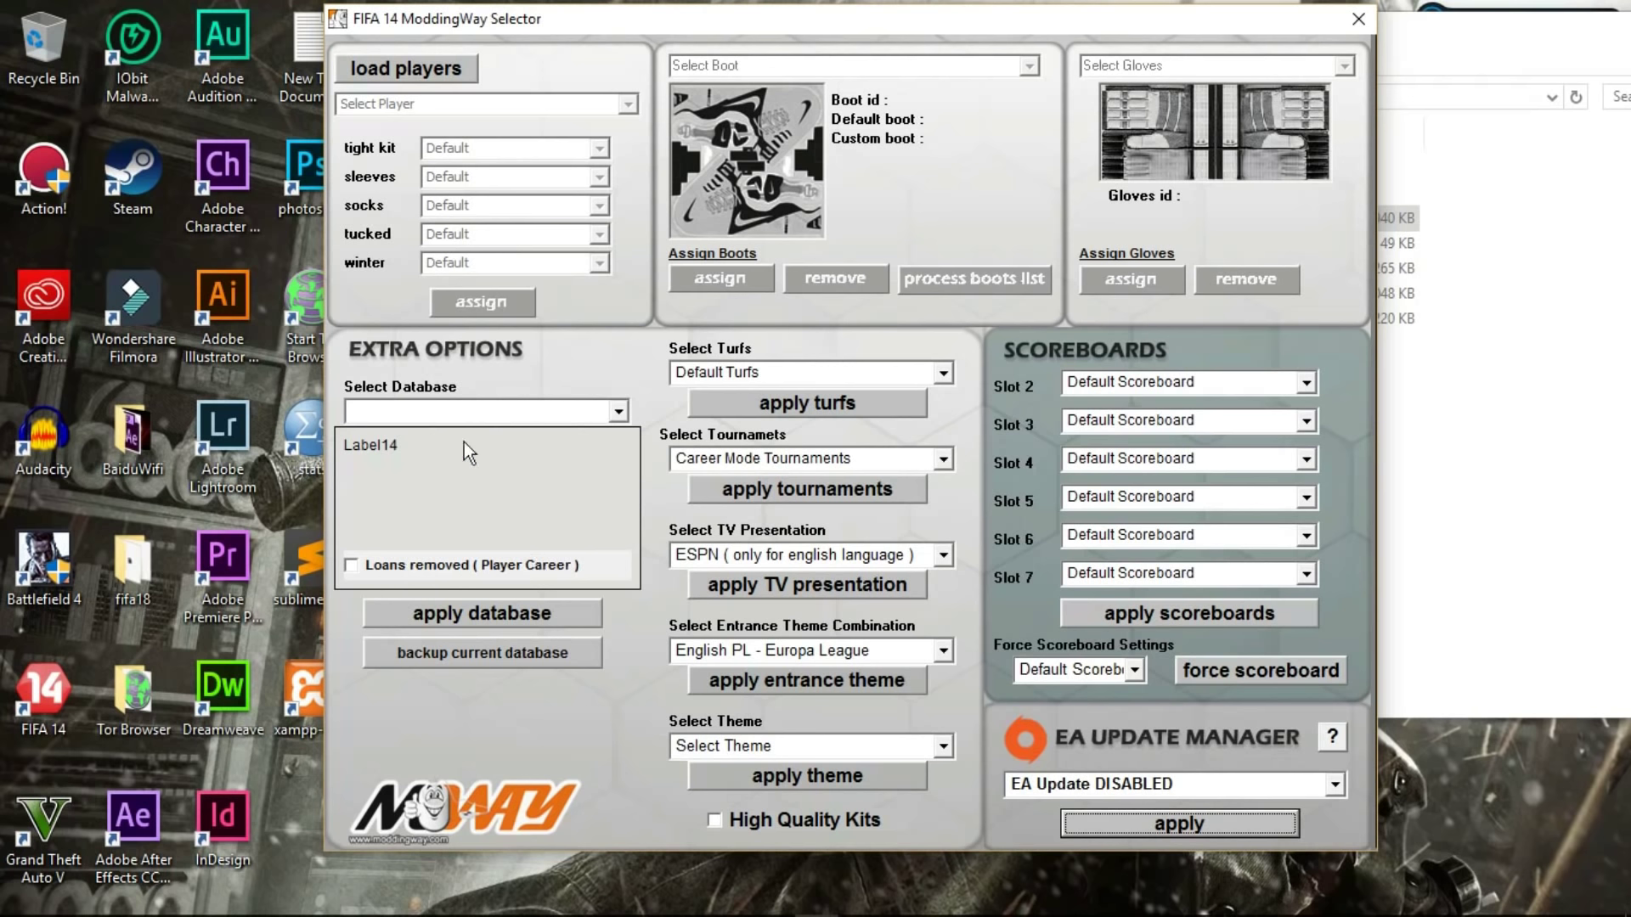
Step: Apply Database 13.0 as the game database, accept the database change and close the selector
left_click(617, 415)
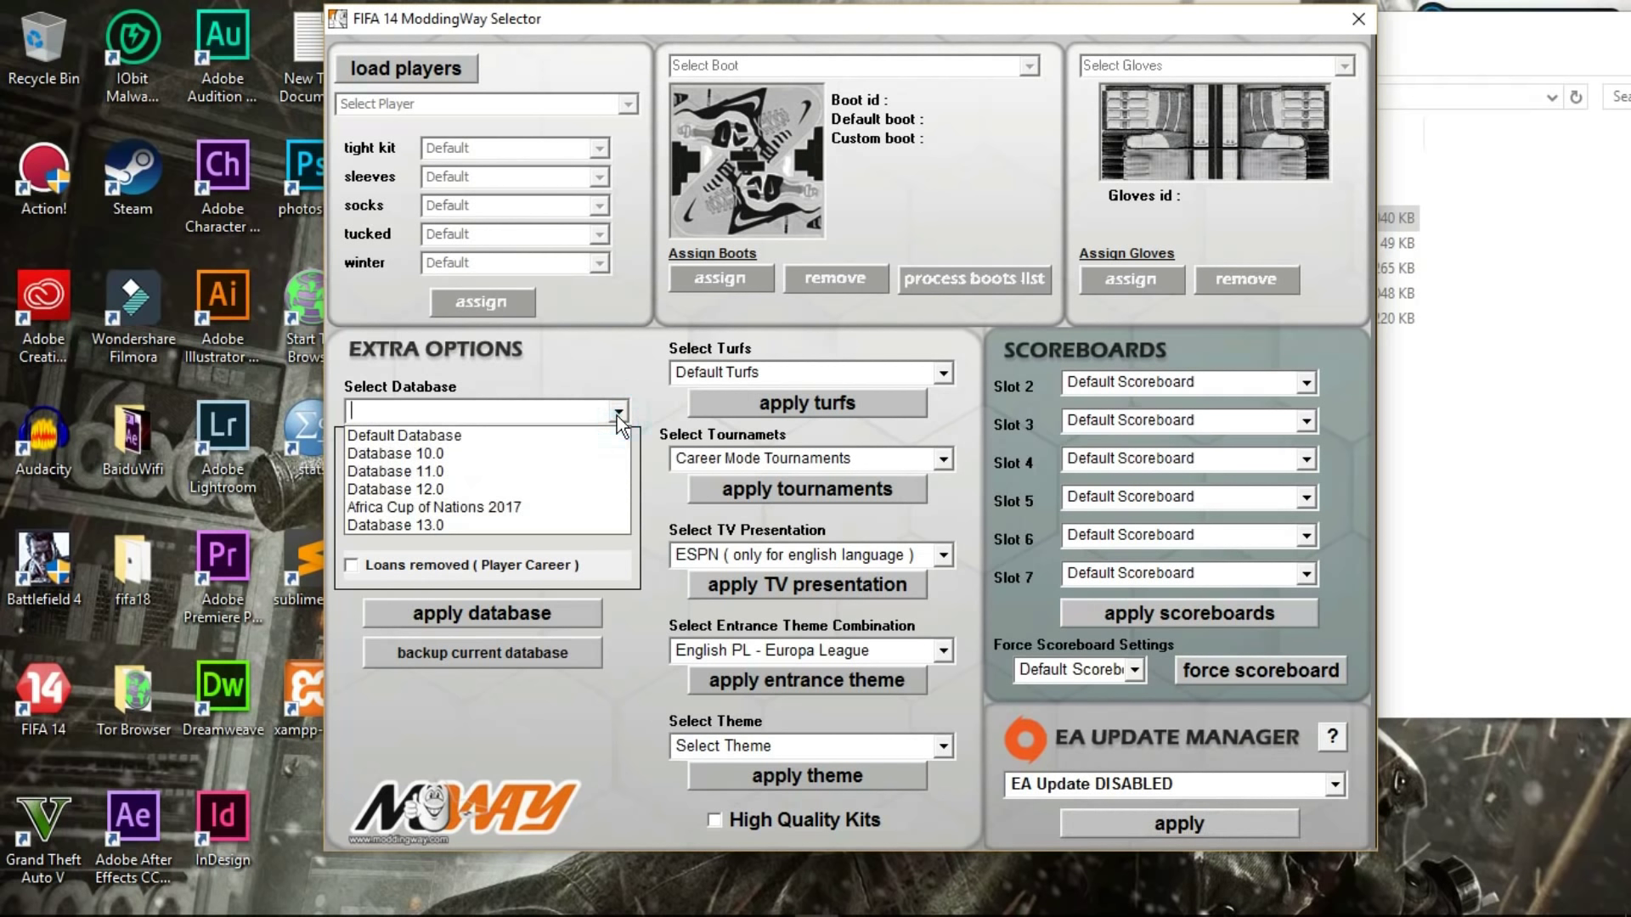
left_click(533, 520)
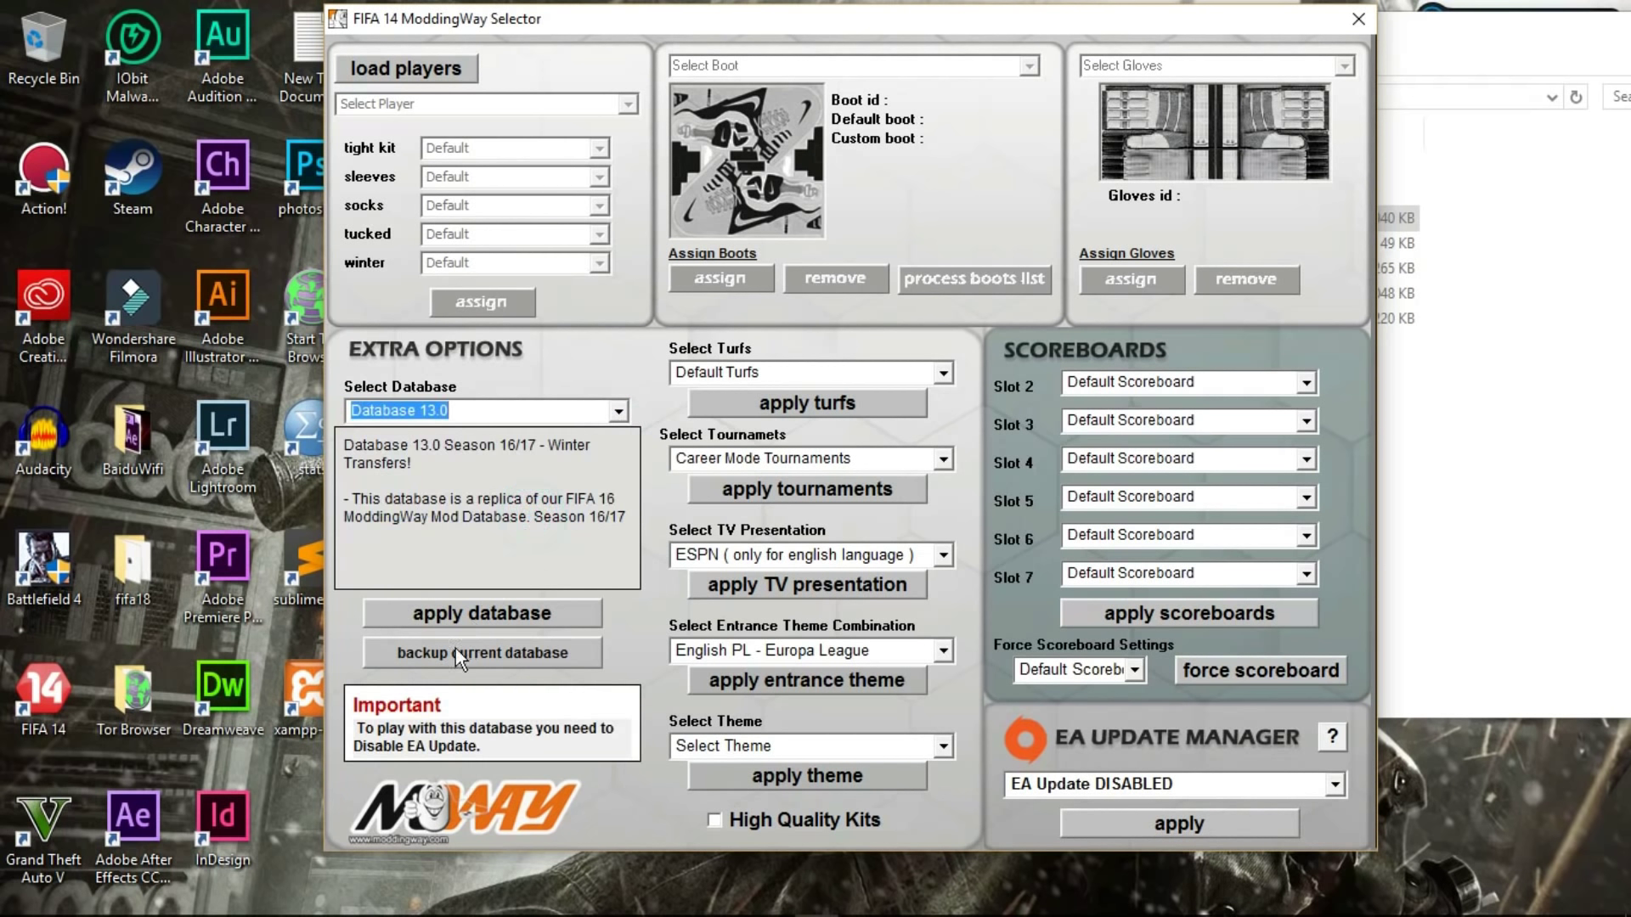
left_click(481, 613)
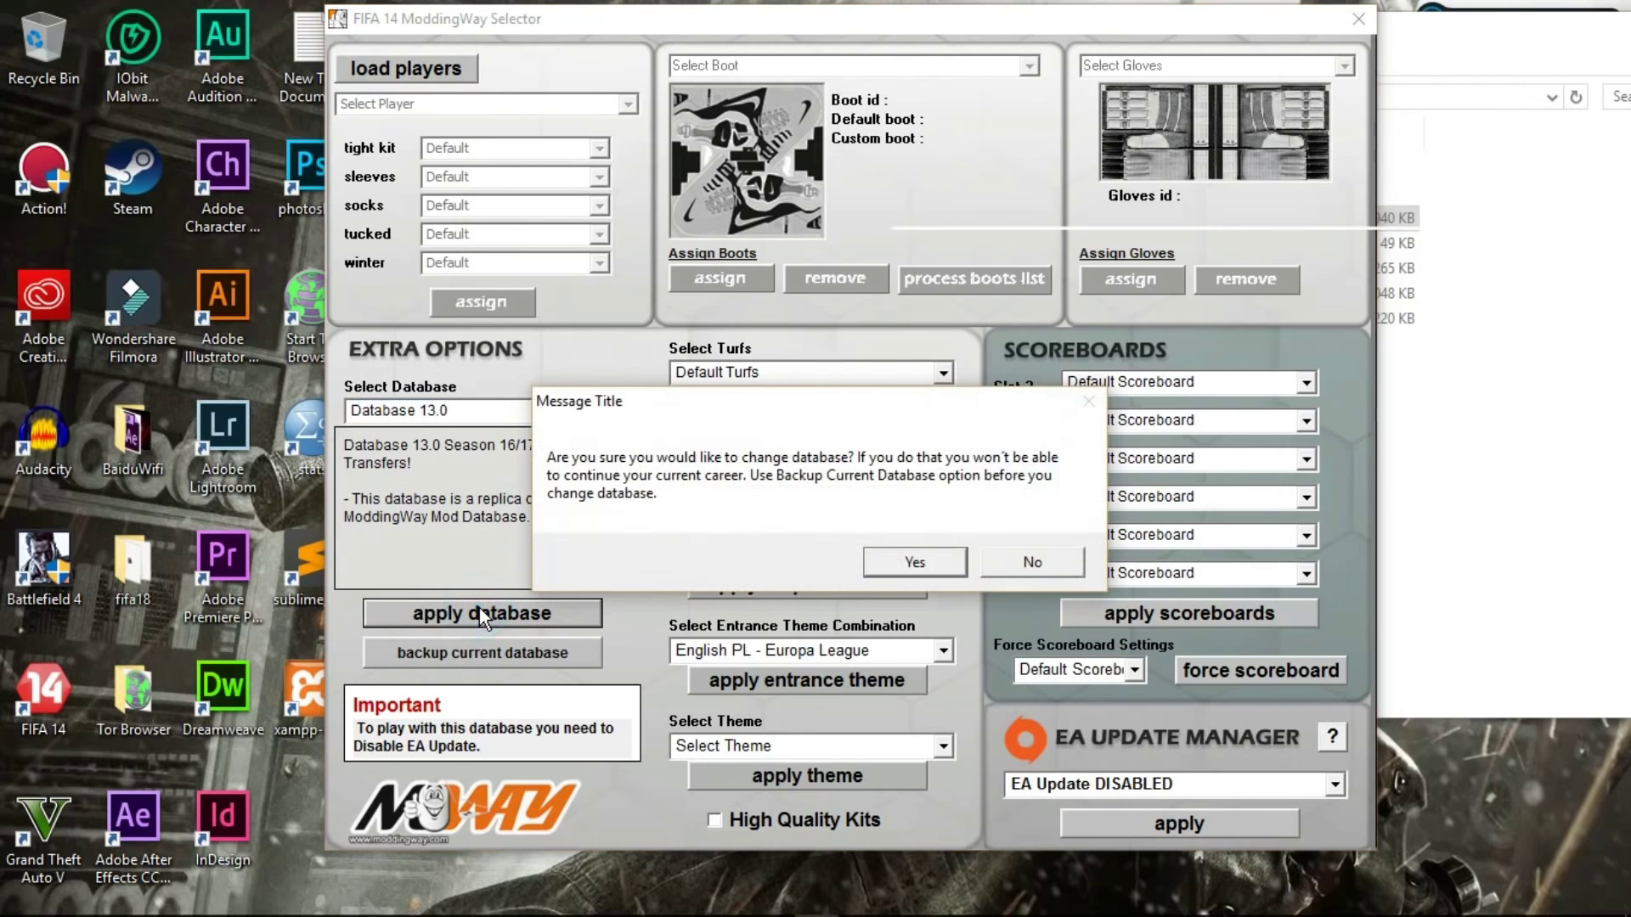
left_click(905, 563)
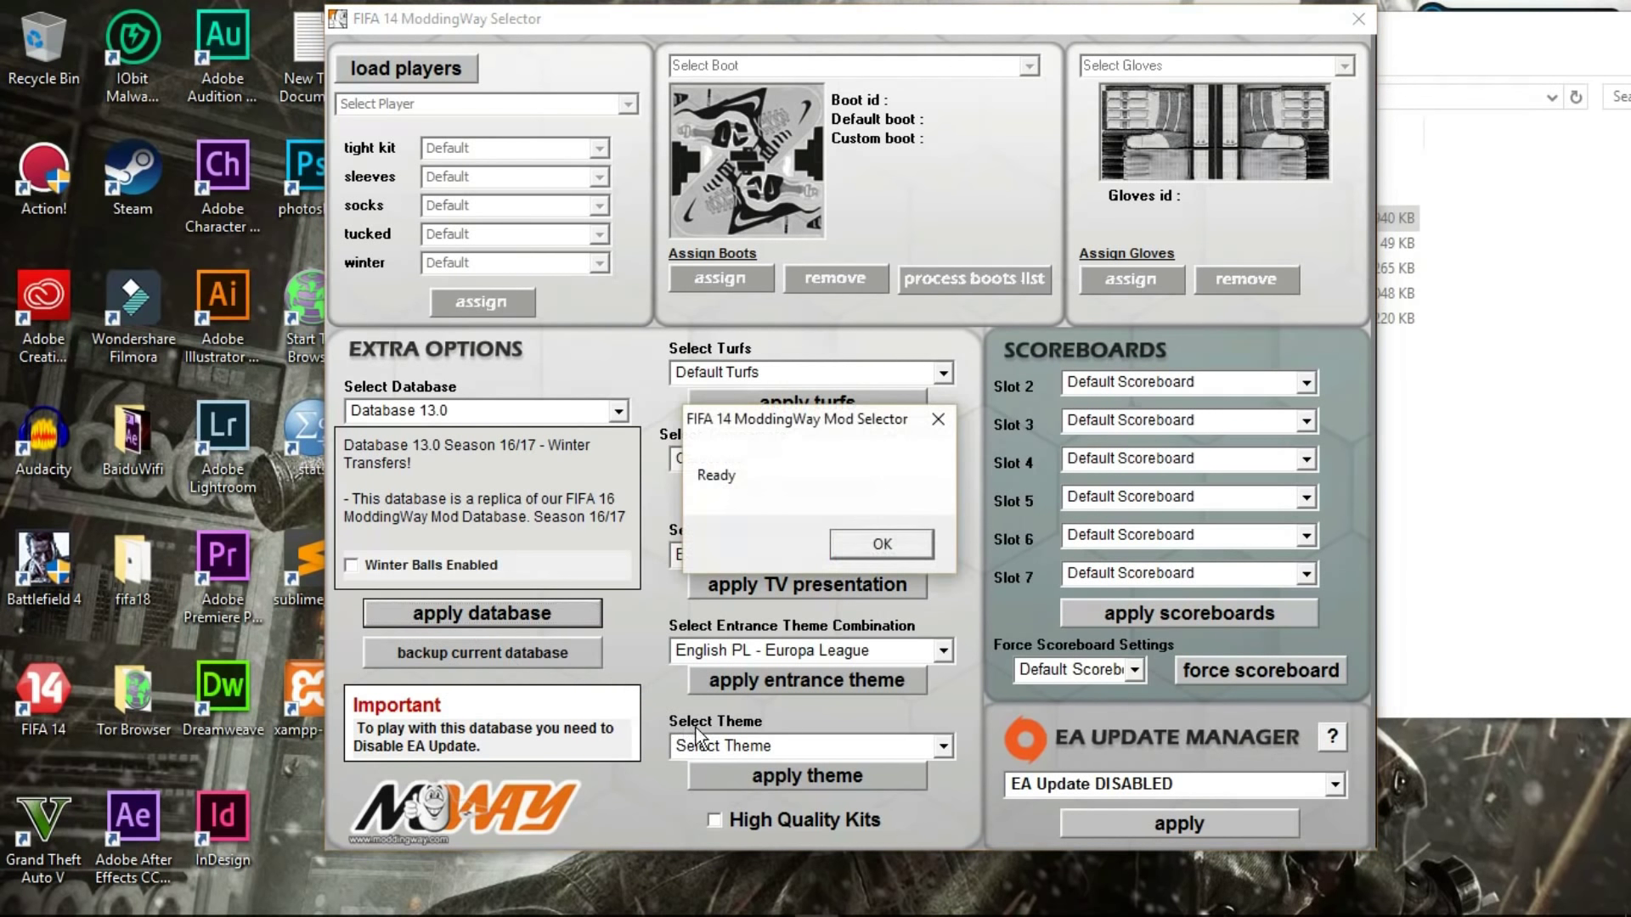
left_click(879, 544)
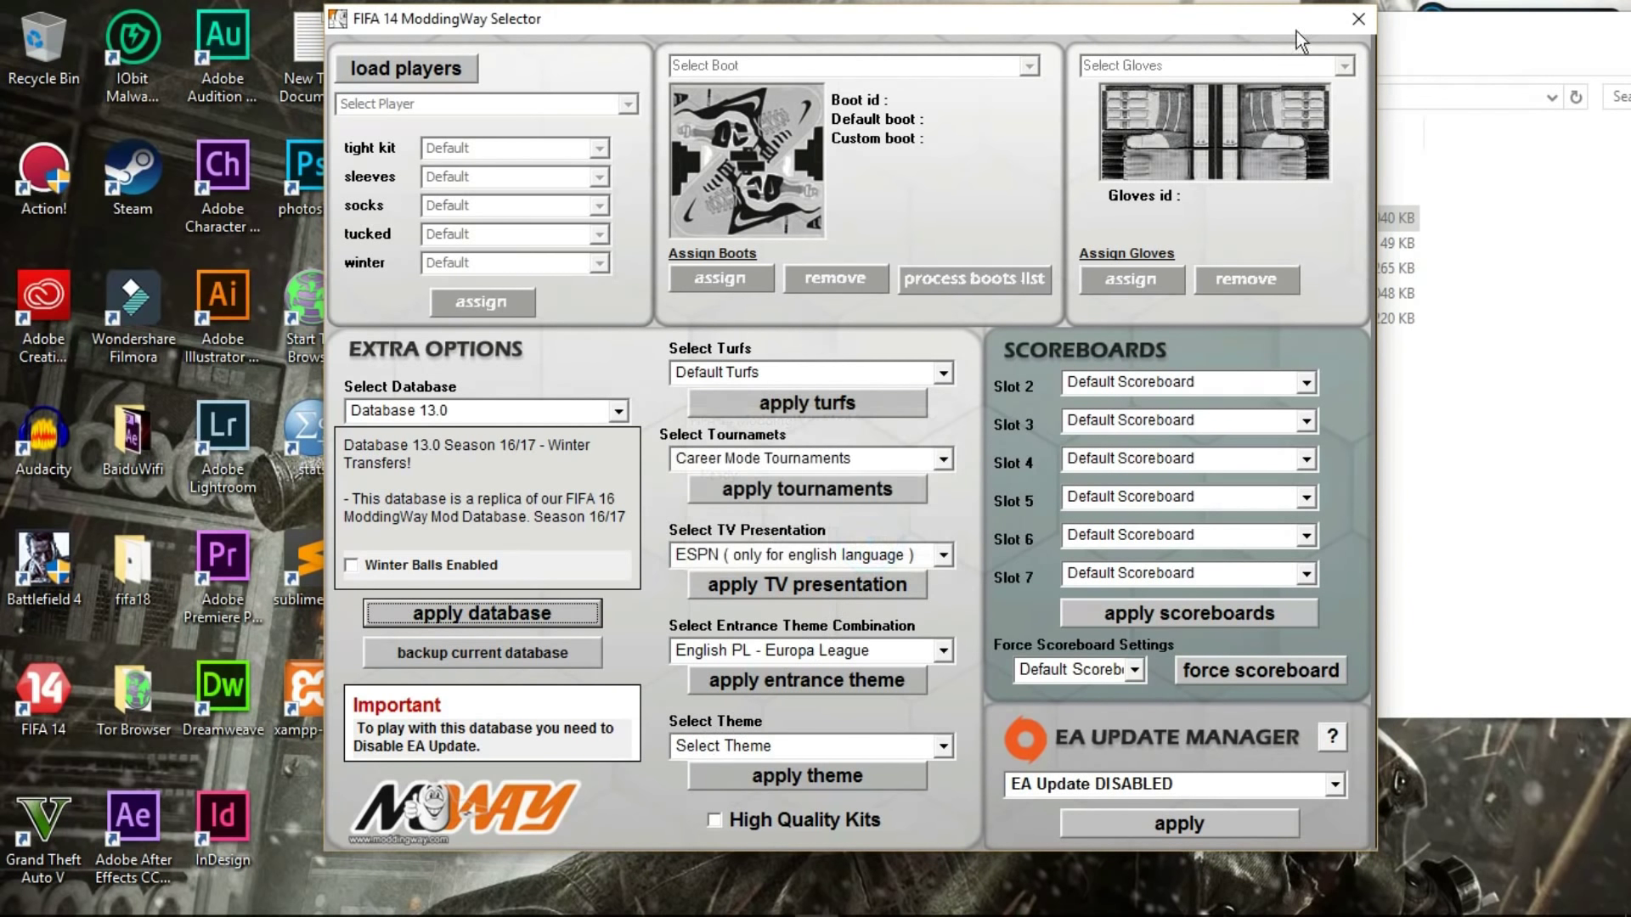
left_click(1349, 25)
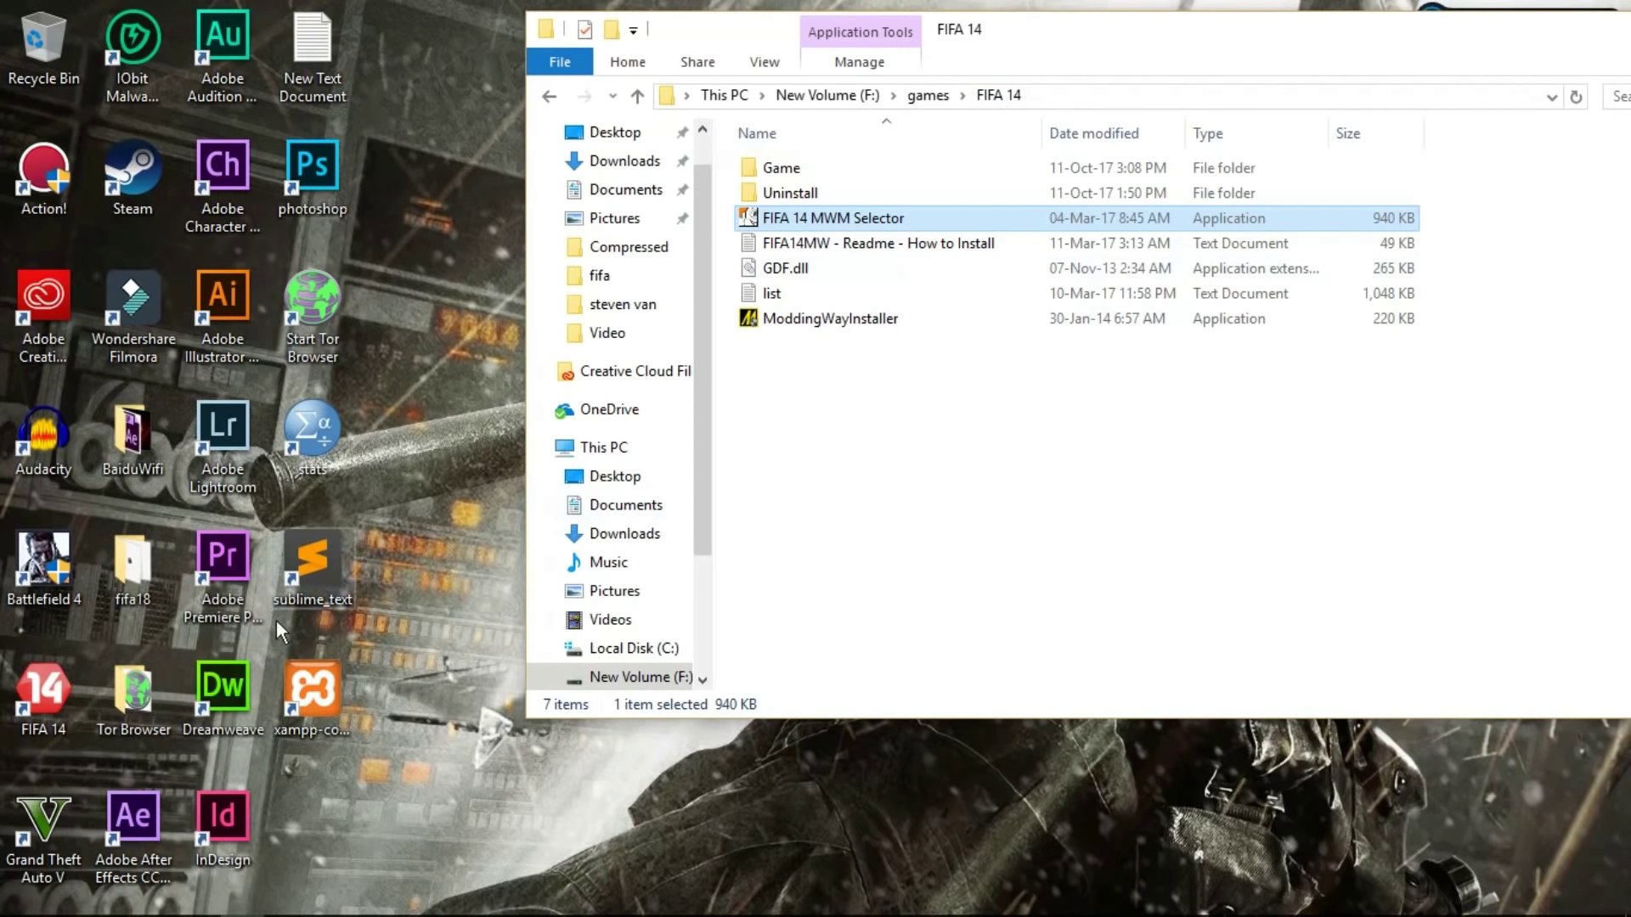
Step: Open the fifa18 desktop folder and extract the FI-XIV-MWM1400 archive into a folder of the same name
double_click(146, 594)
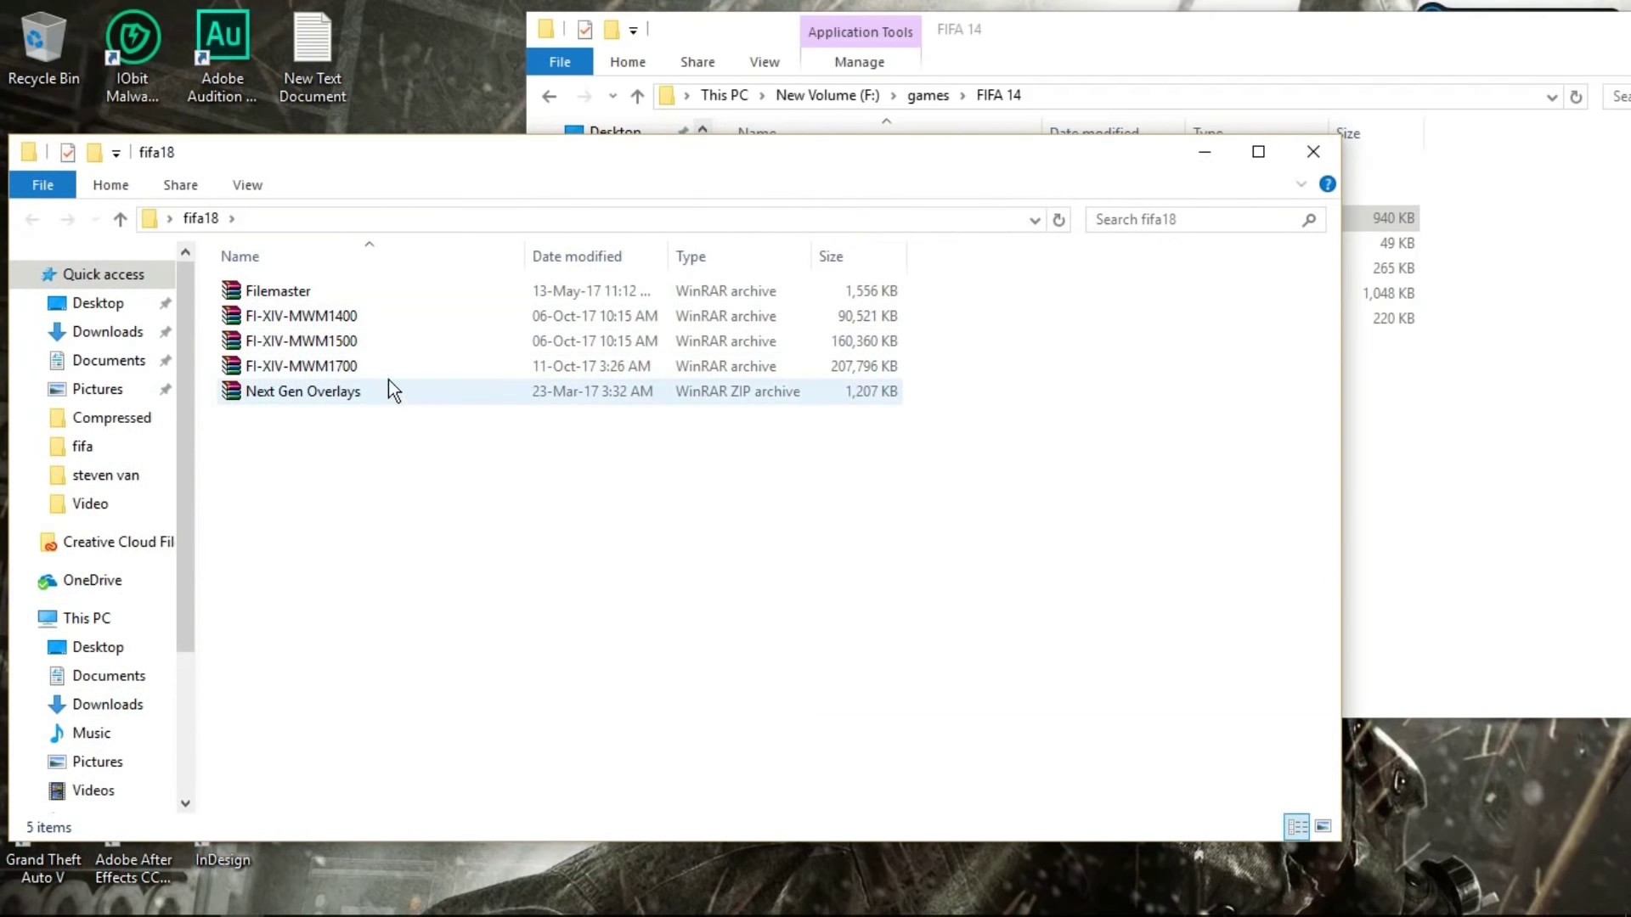
left_click(354, 316)
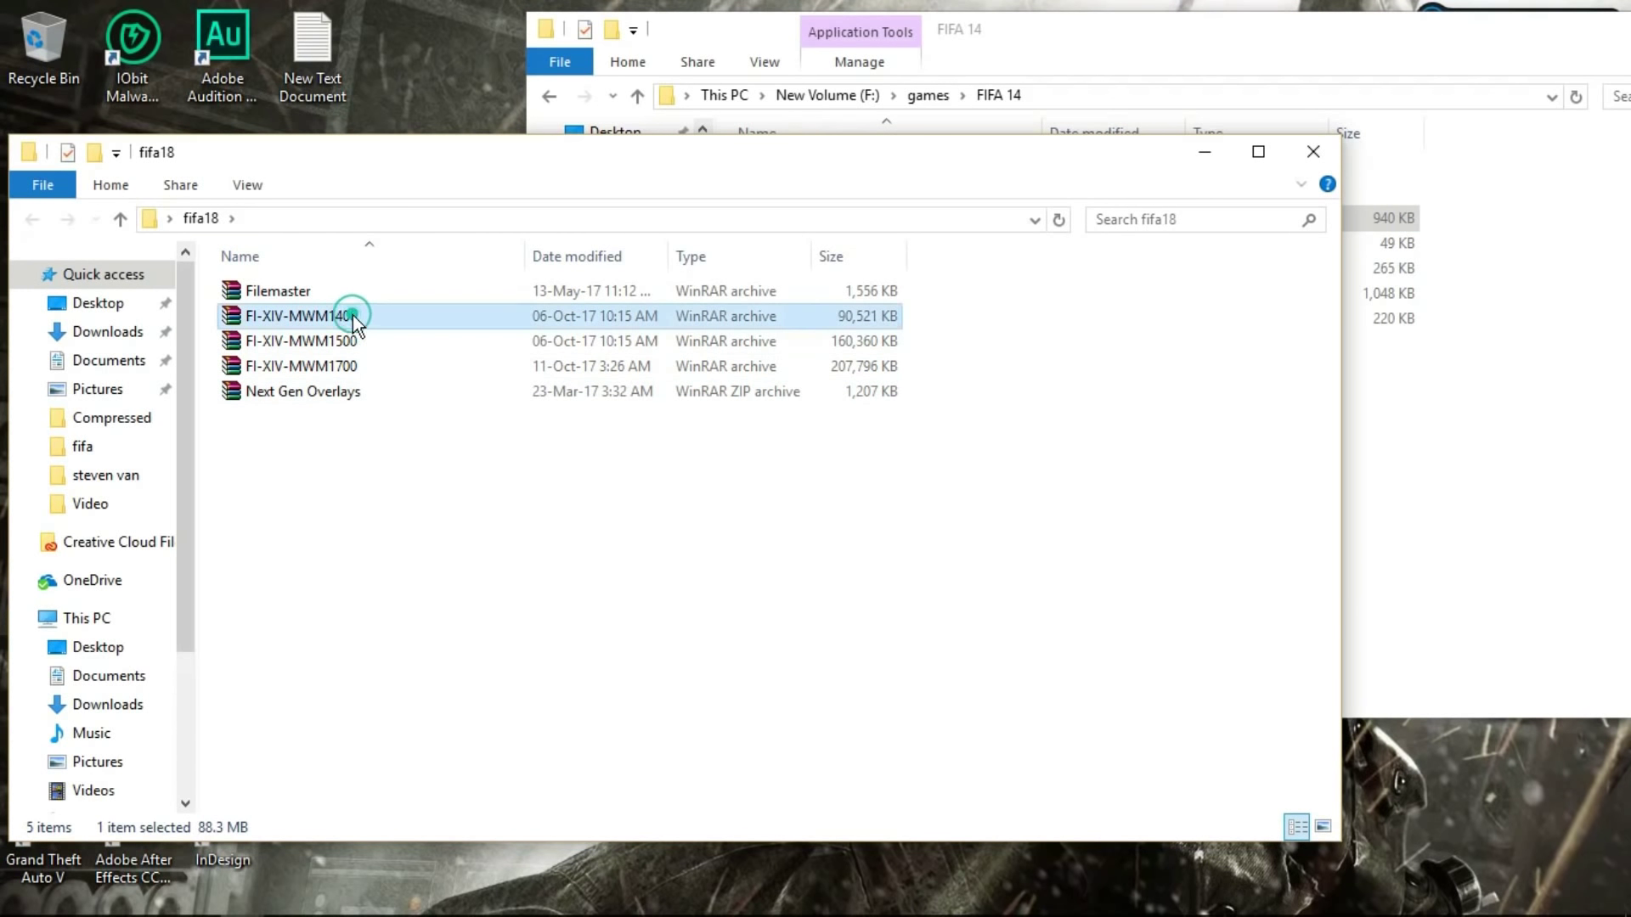
right_click(353, 314)
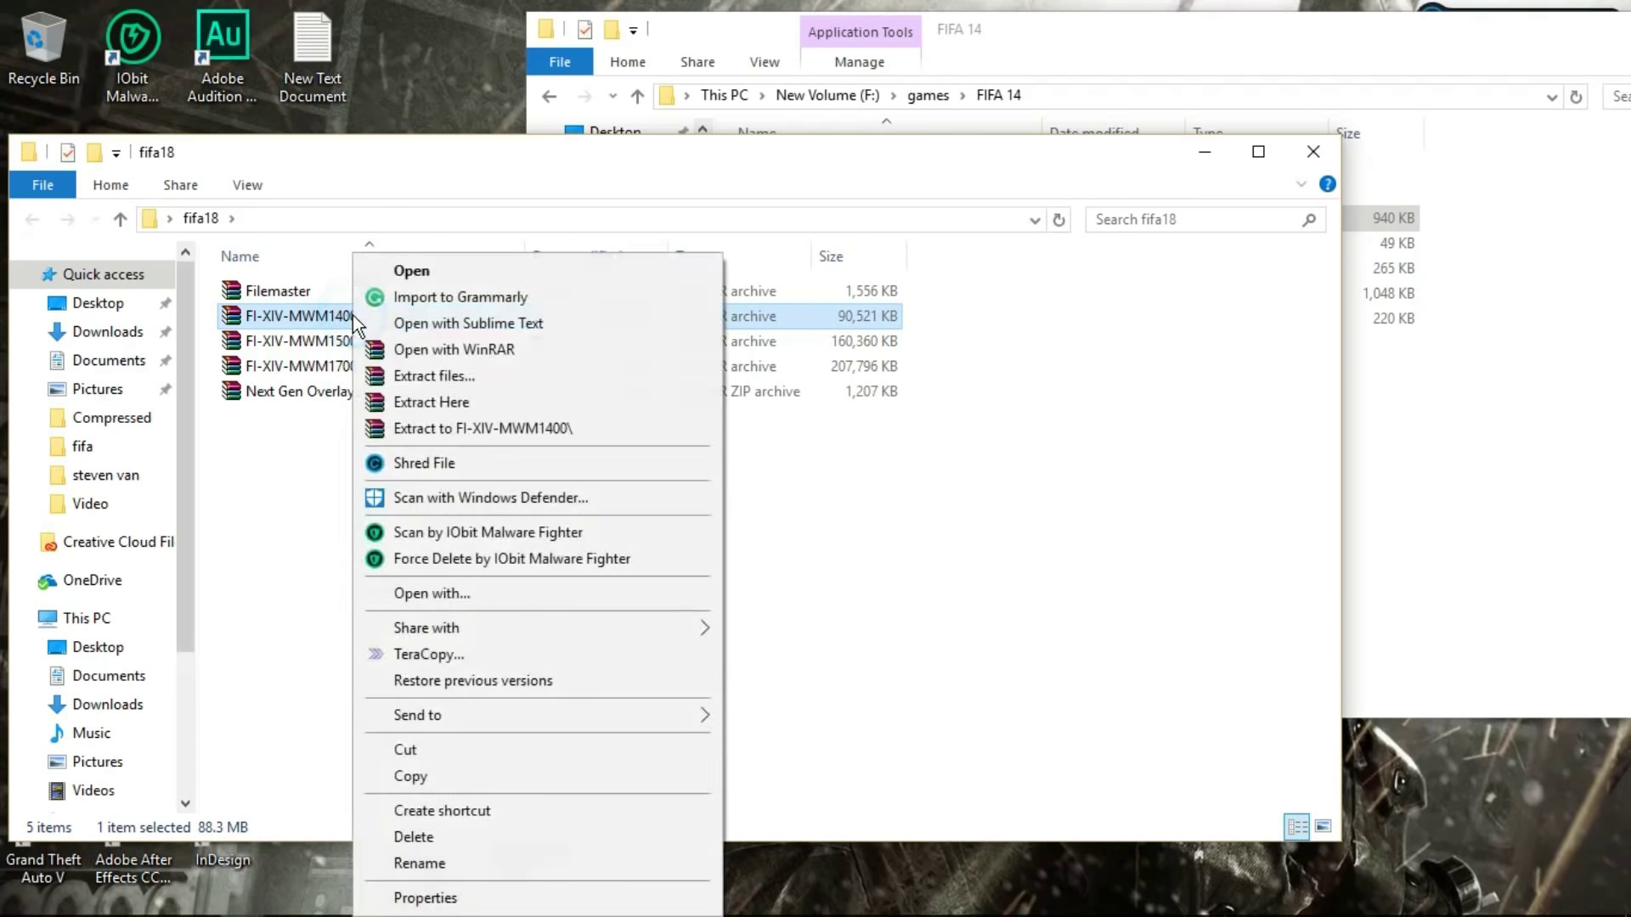
left_click(421, 432)
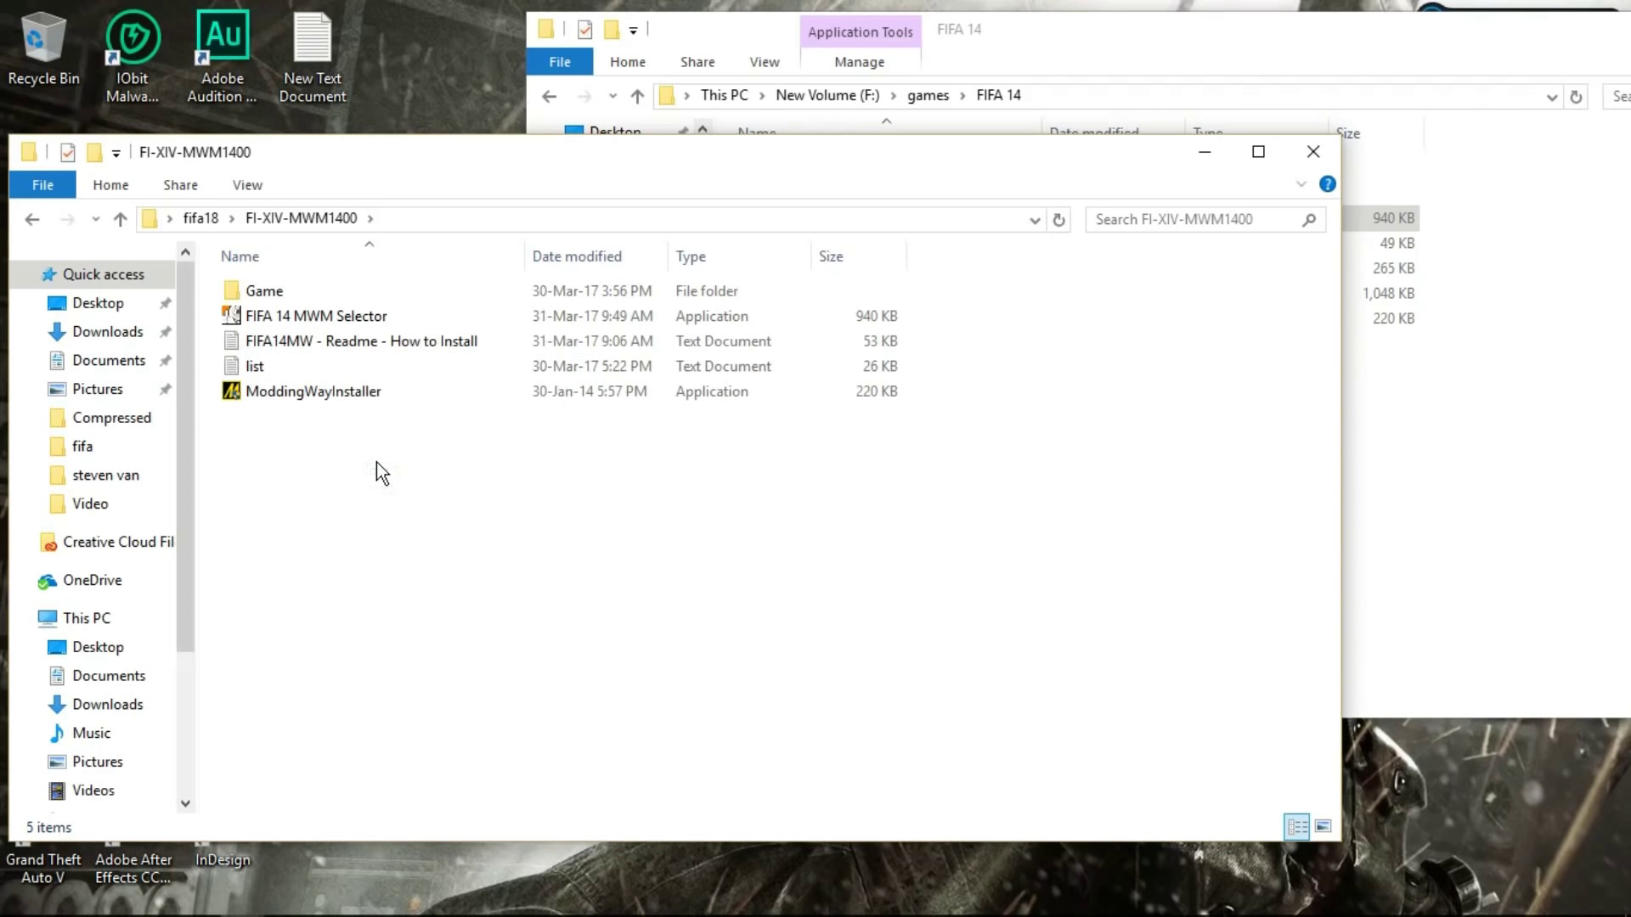
Step: Copy all extracted items of the FI-XIV-MWM1400 folder and paste them into the FIFA 14 main folder
key("ctrl+a")
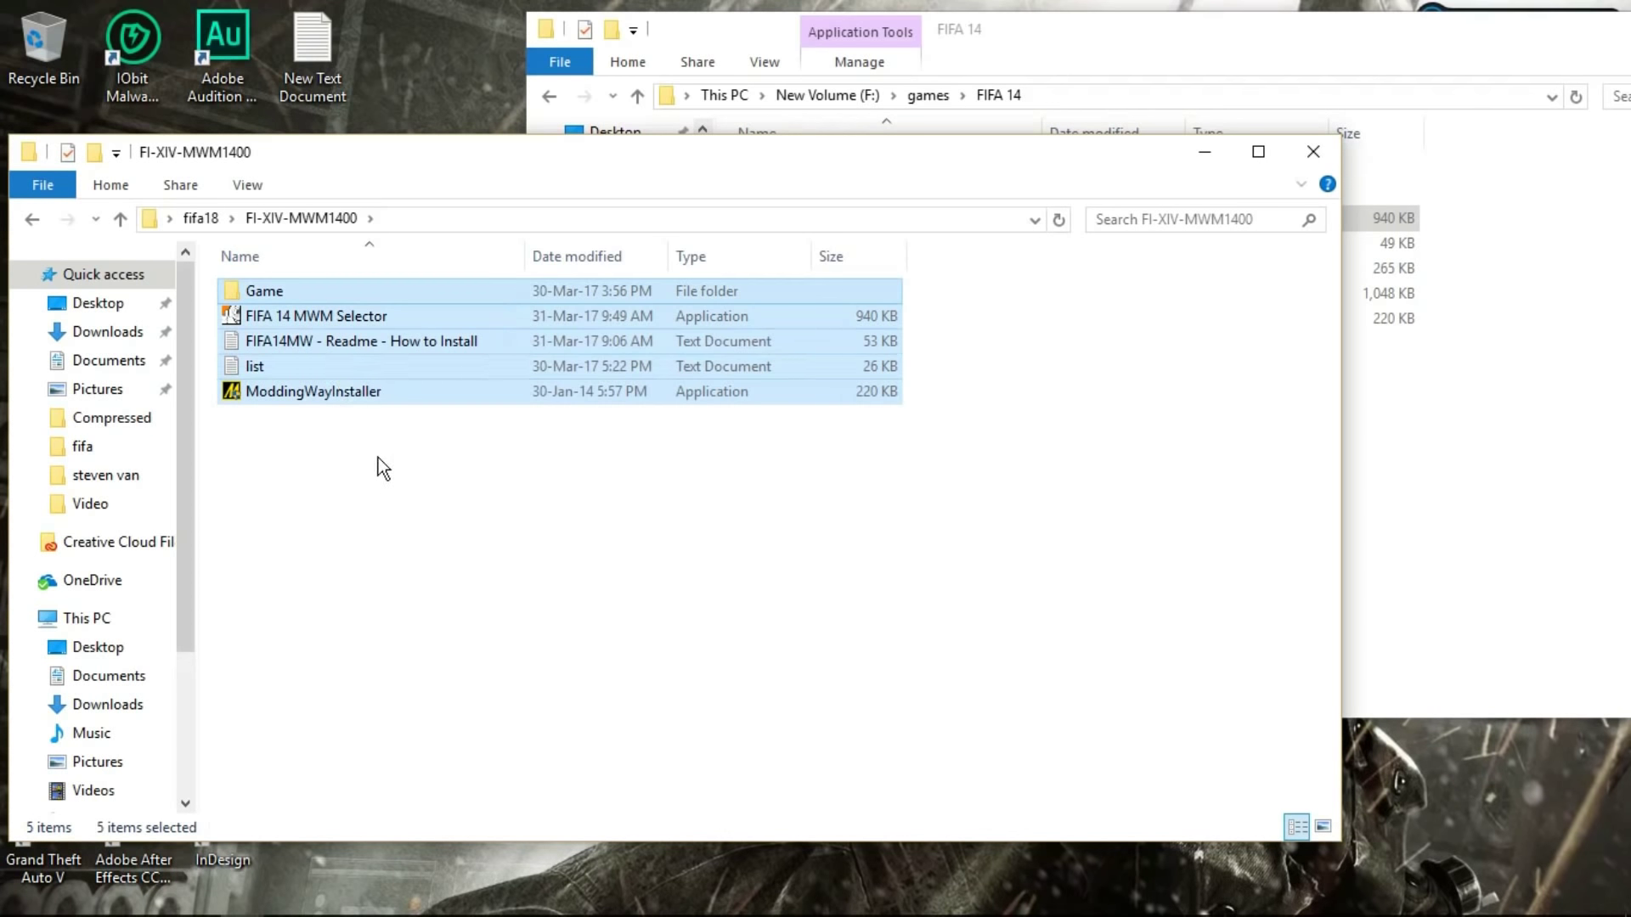
right_click(311, 324)
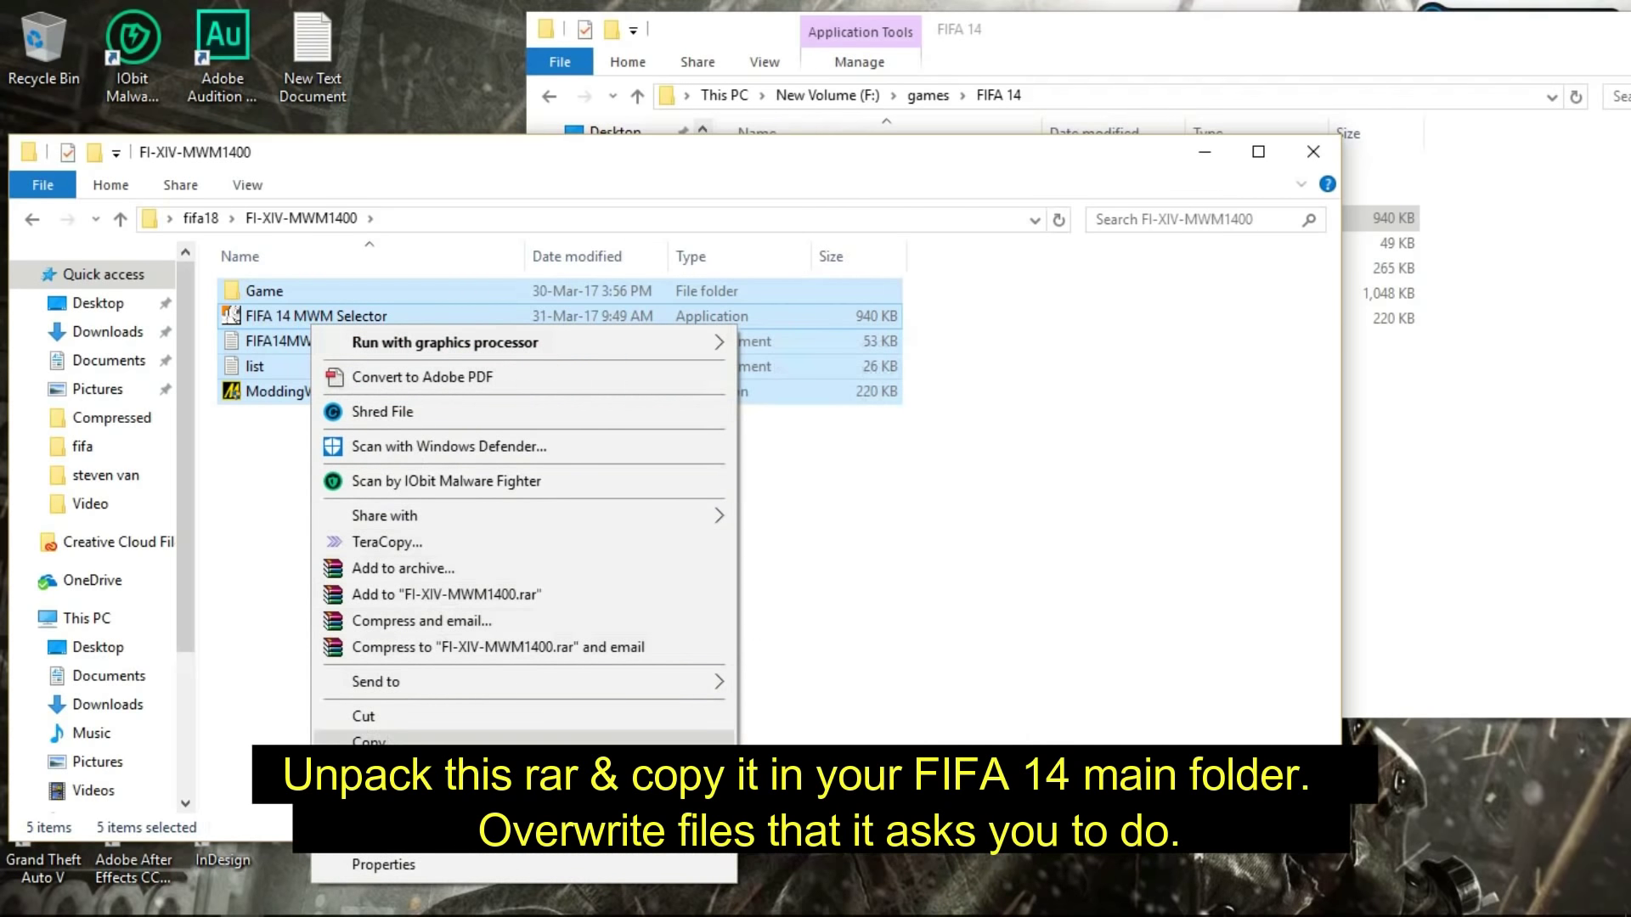
left_click(680, 741)
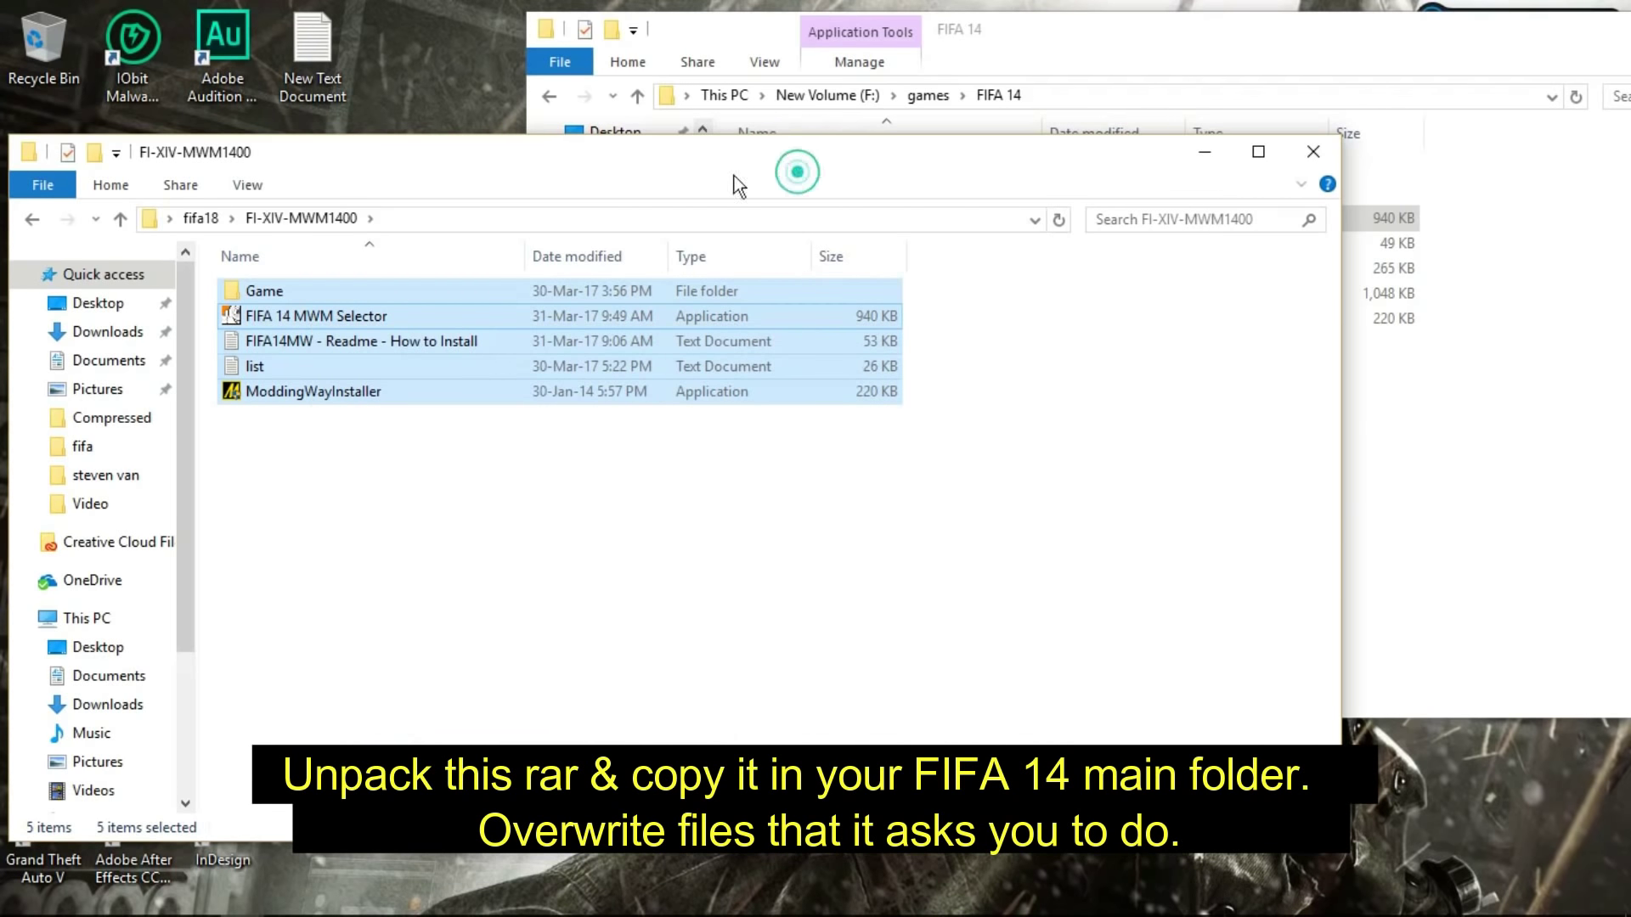
left_click_drag(661, 156, 326, 196)
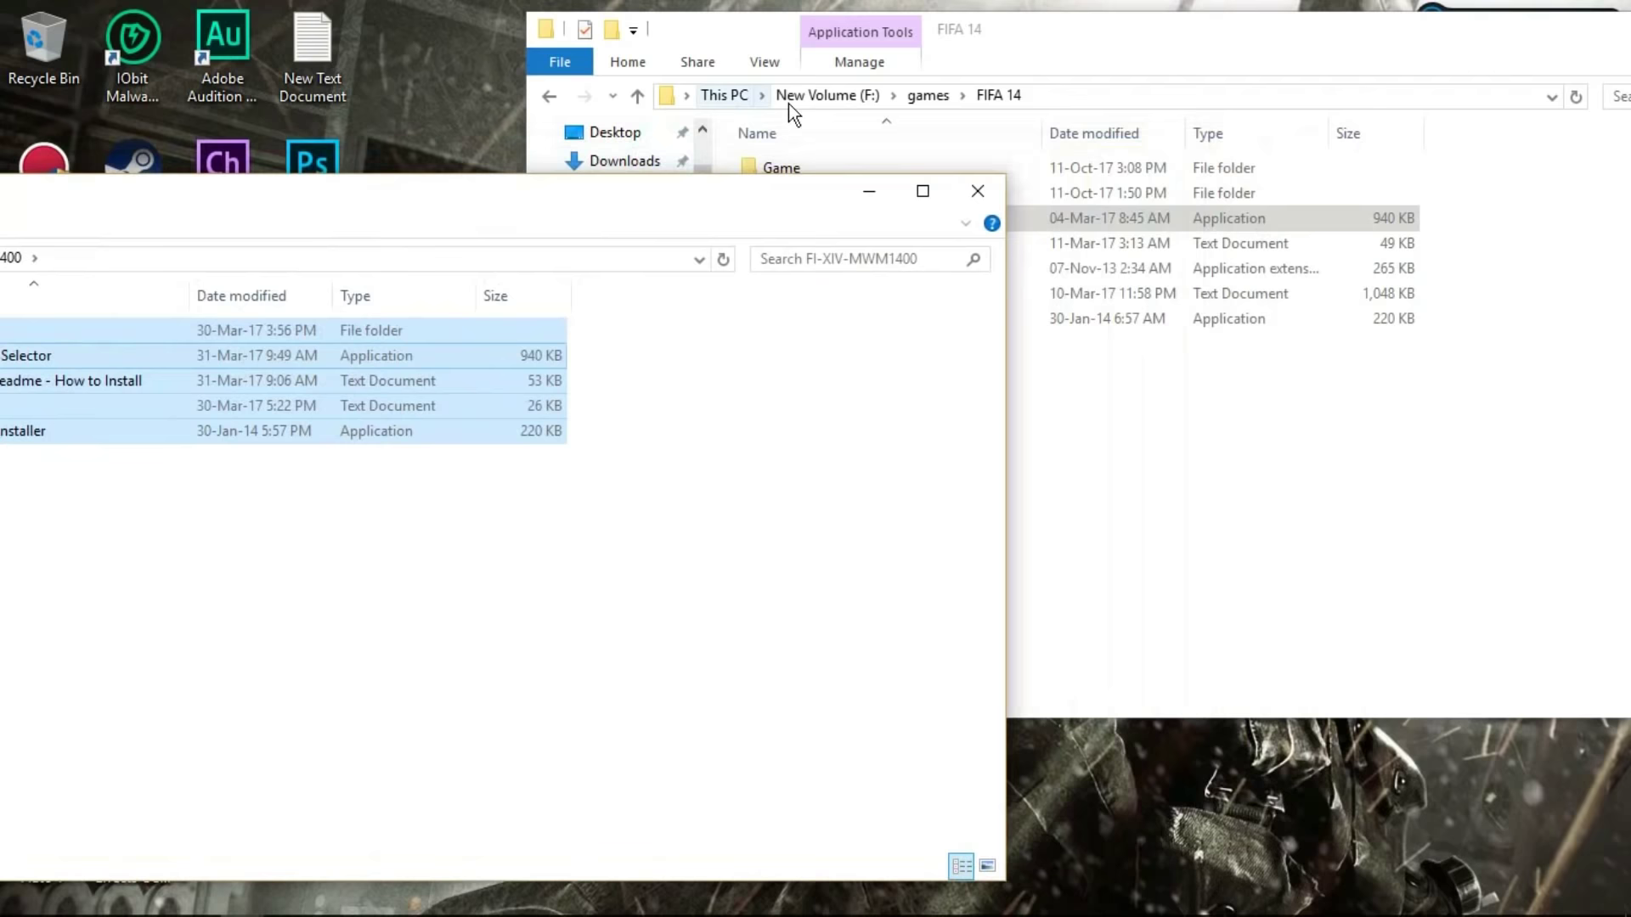
left_click(1102, 46)
left_click(870, 445)
right_click(854, 417)
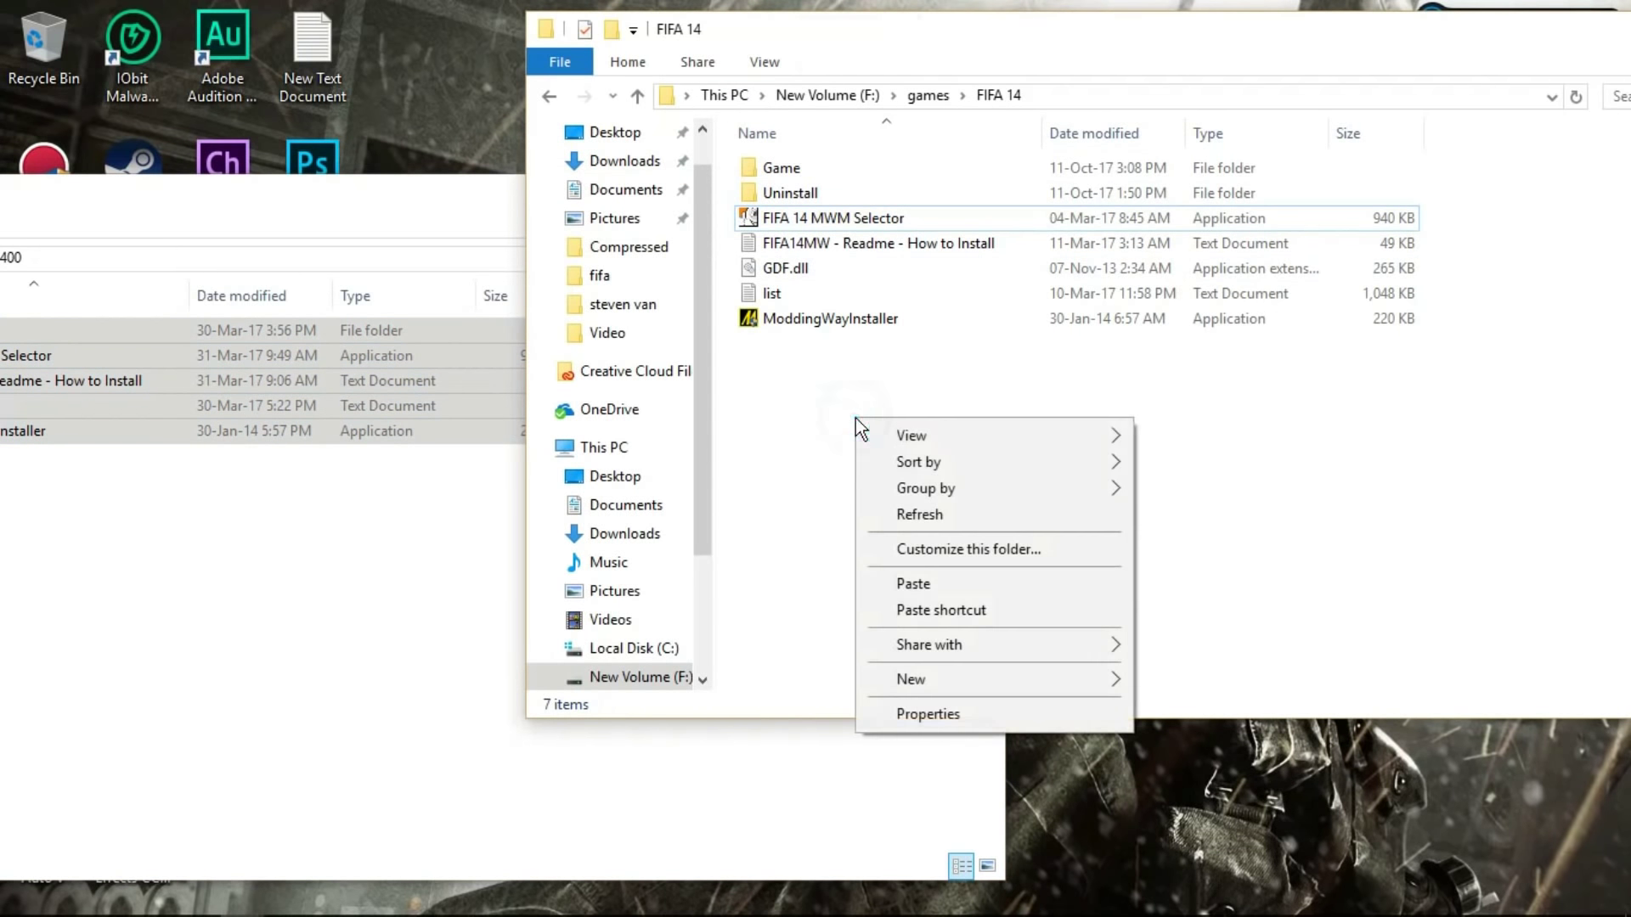
left_click(929, 586)
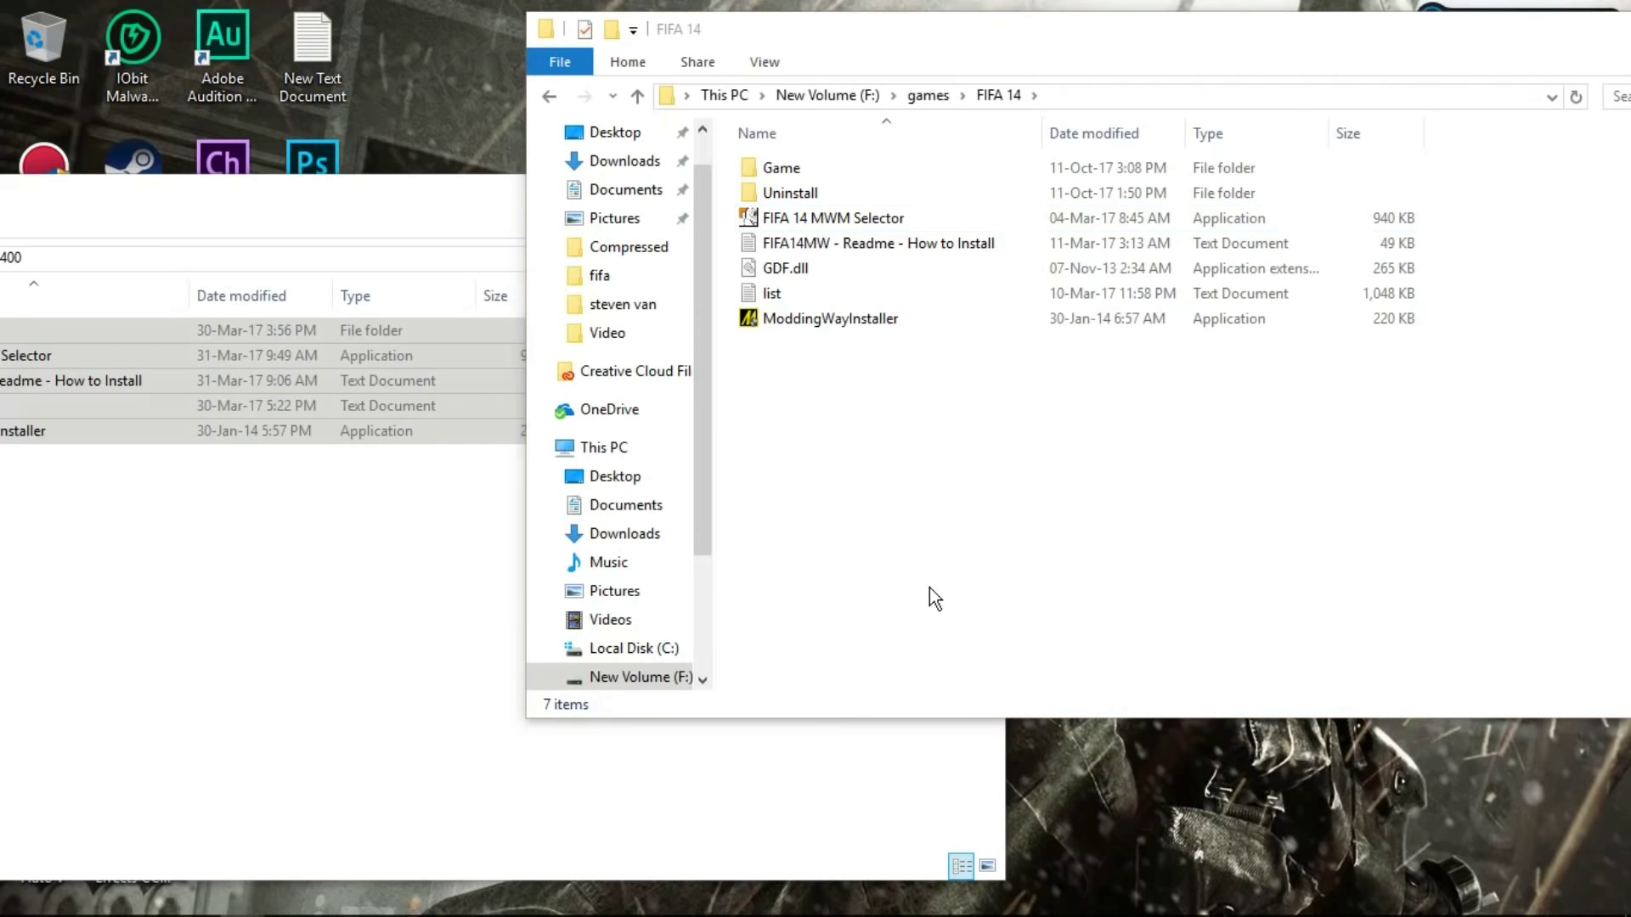
left_click(1012, 387)
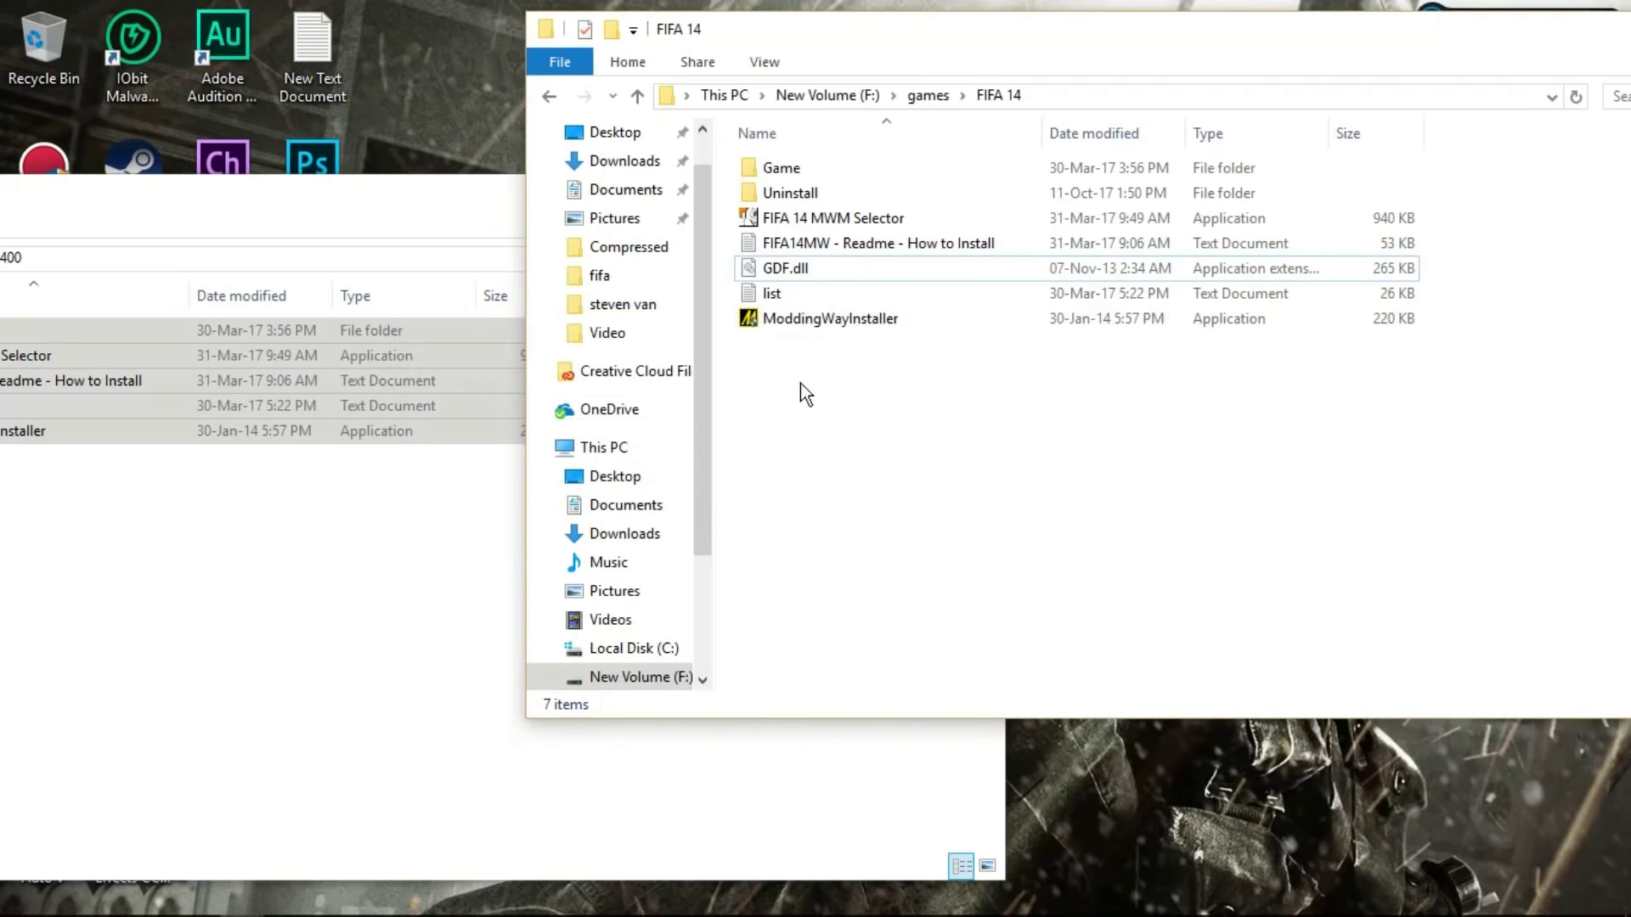
Step: Run the updated ModdingWayInstaller in the FIFA 14 folder to install the MWM1400 patch, and close the installer
left_click(829, 326)
double_click(829, 326)
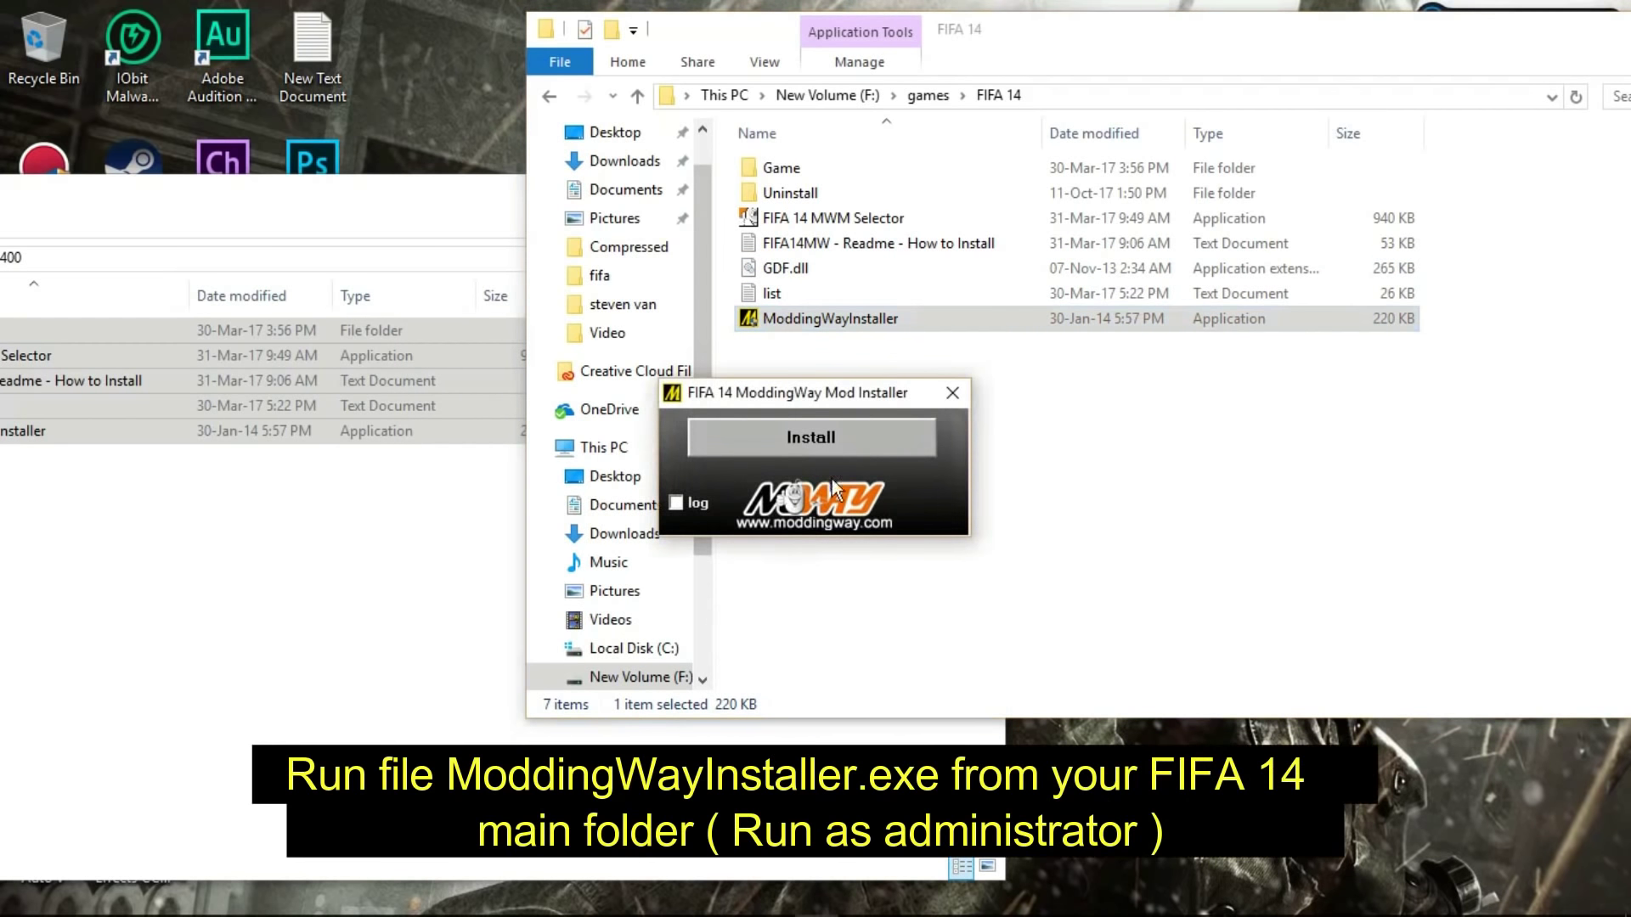
left_click(846, 441)
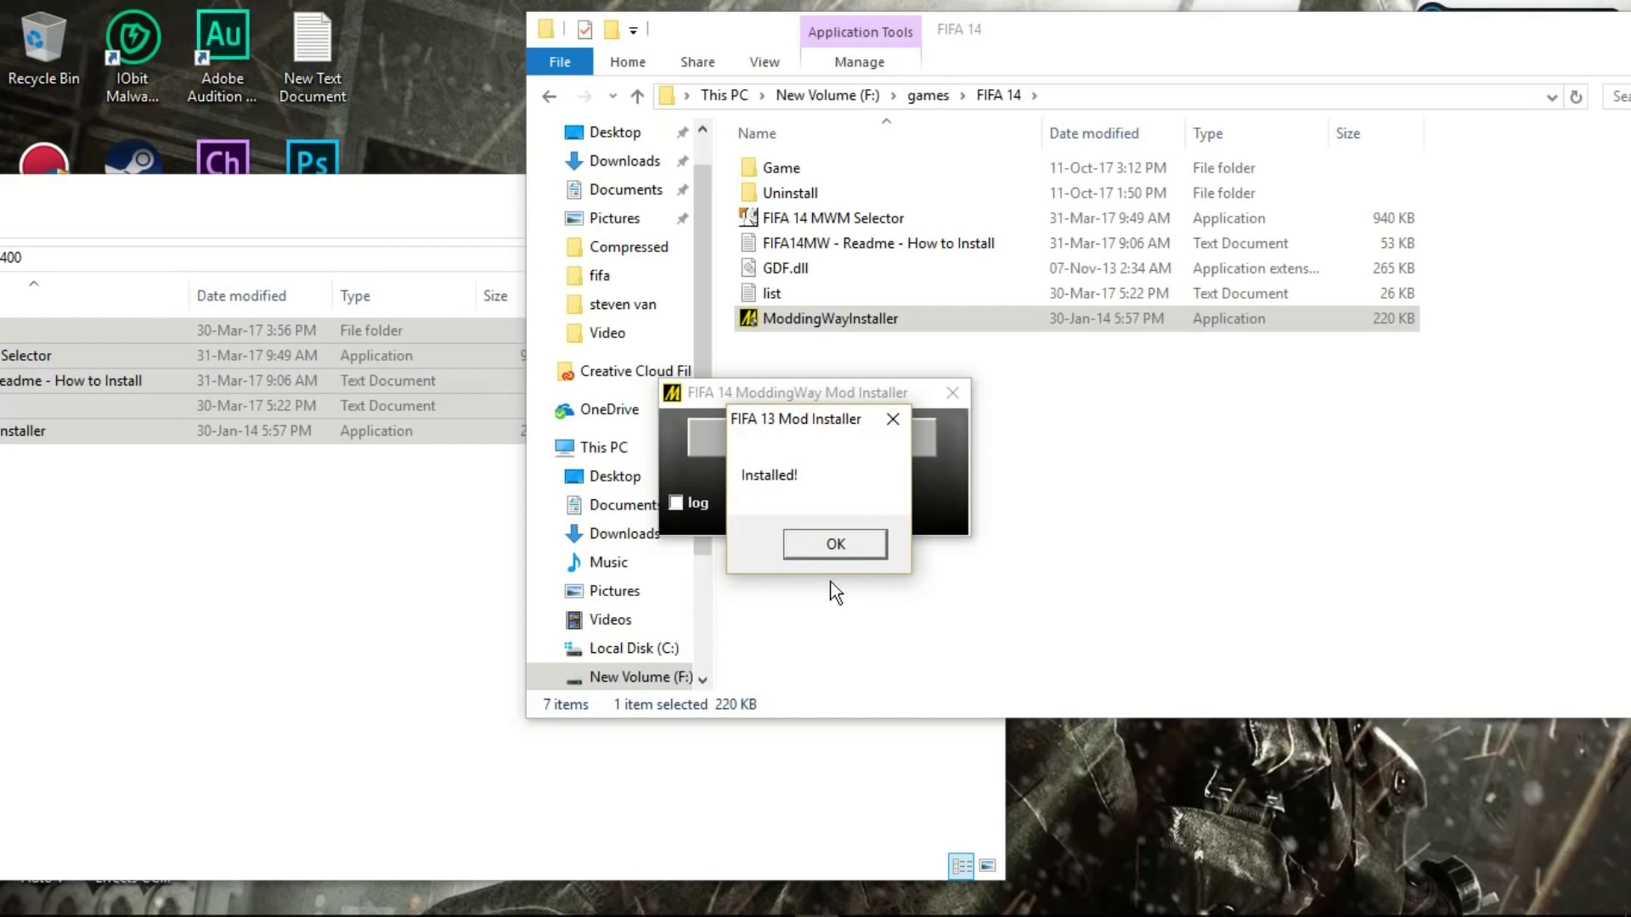
left_click(821, 541)
left_click(958, 396)
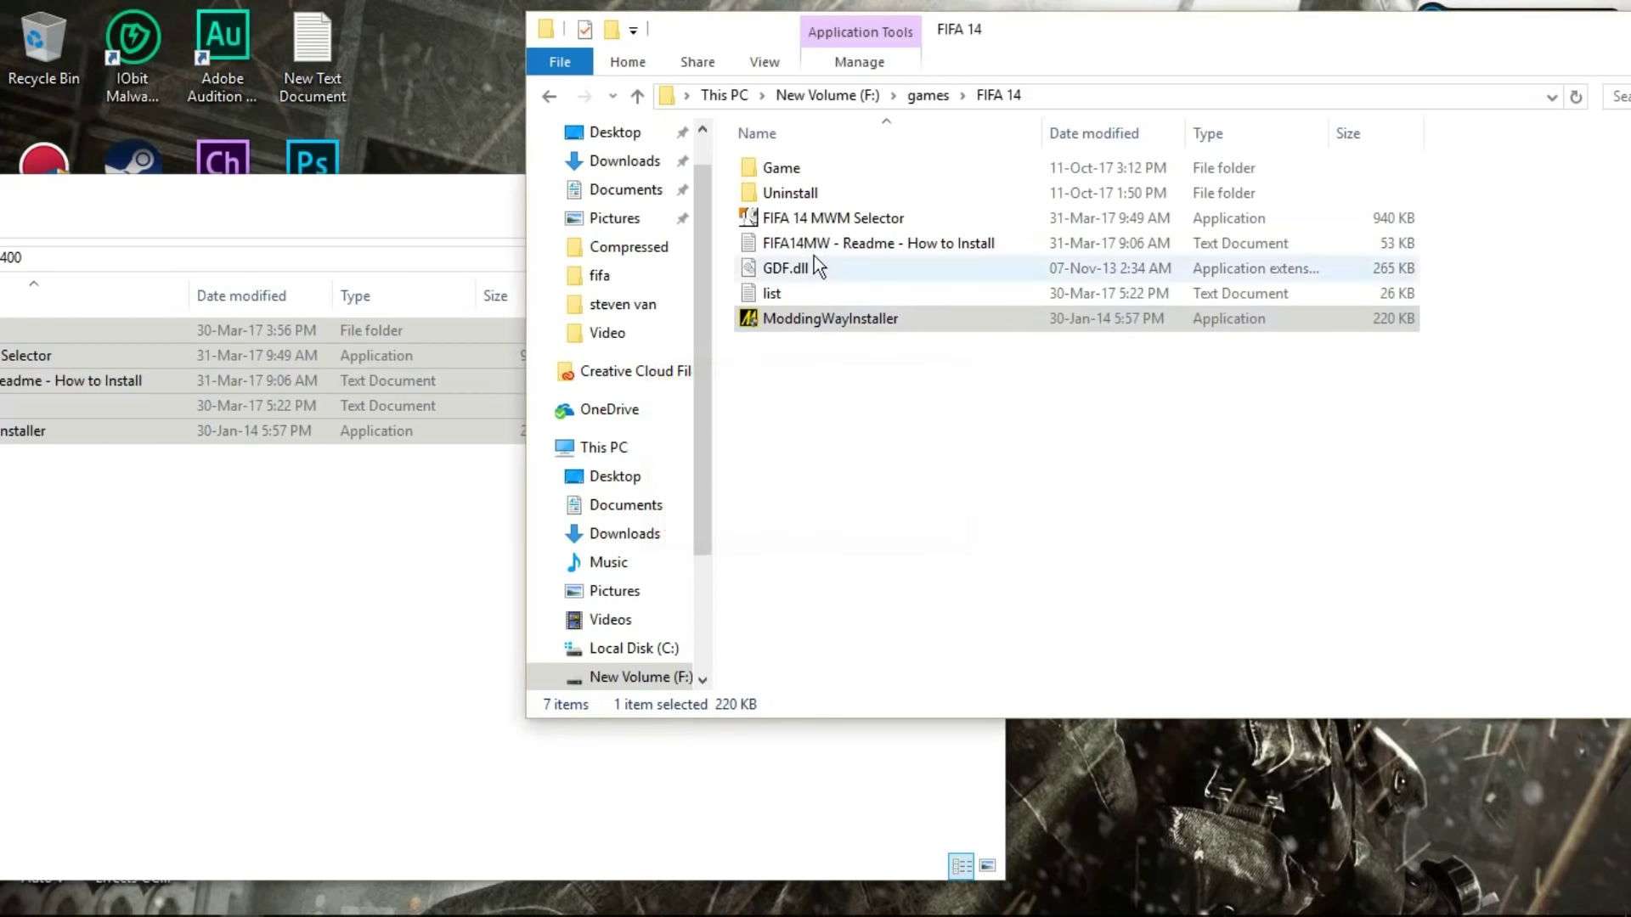
Step: Launch the FIFA 14 MWM Selector, apply Database 13.0, accept the database change and close the selector
left_click(813, 199)
double_click(819, 223)
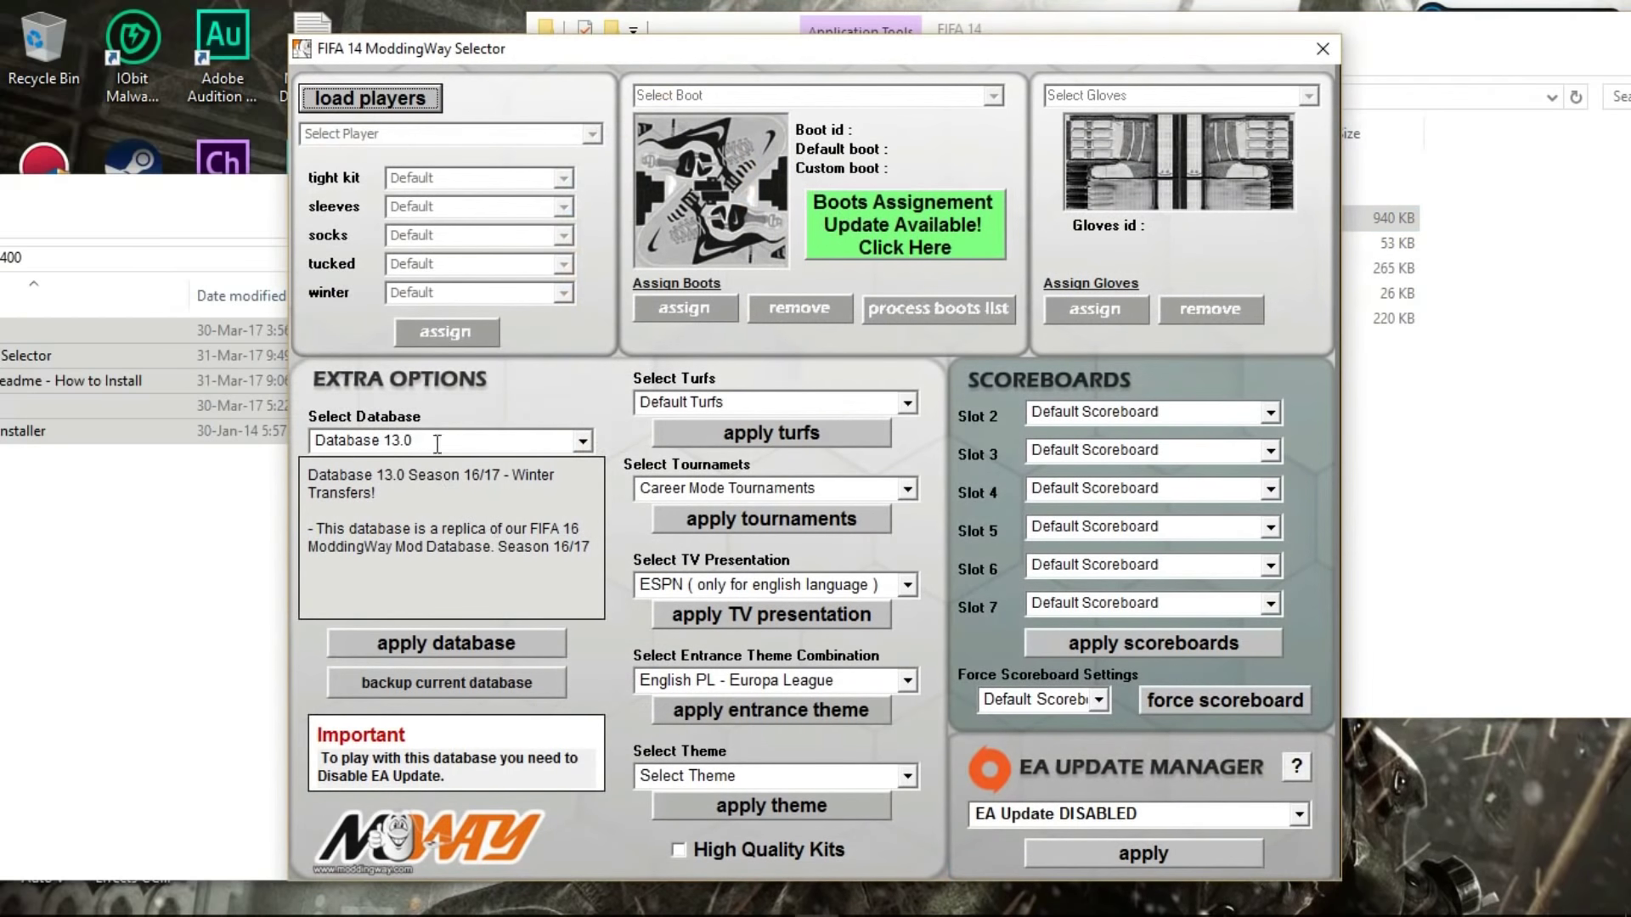
left_click(427, 641)
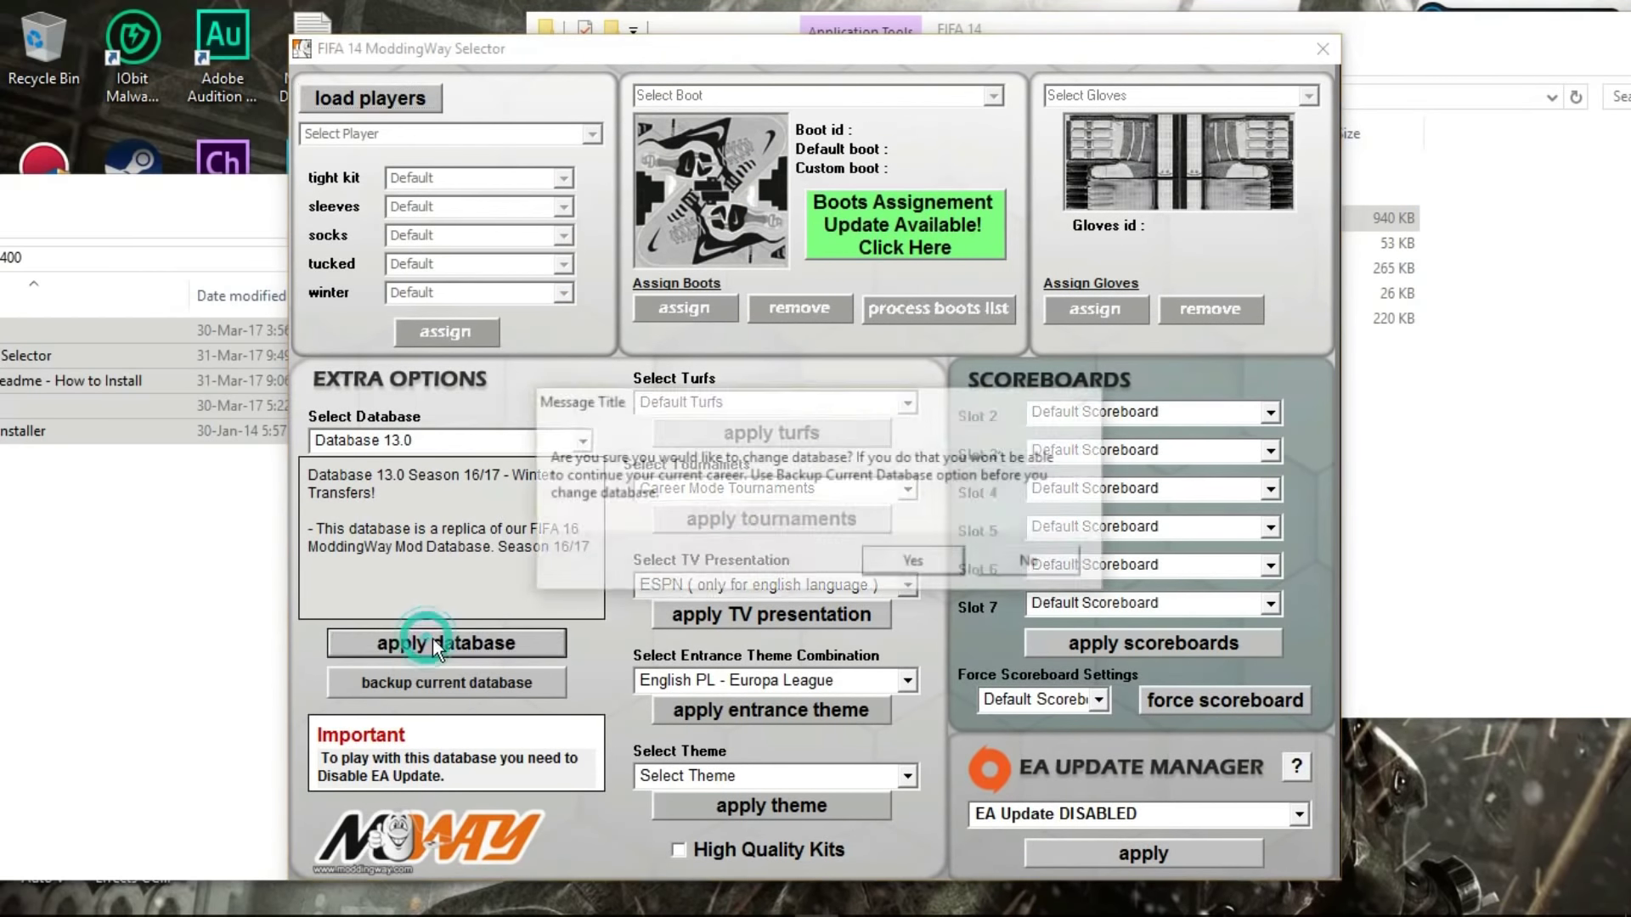
left_click(913, 561)
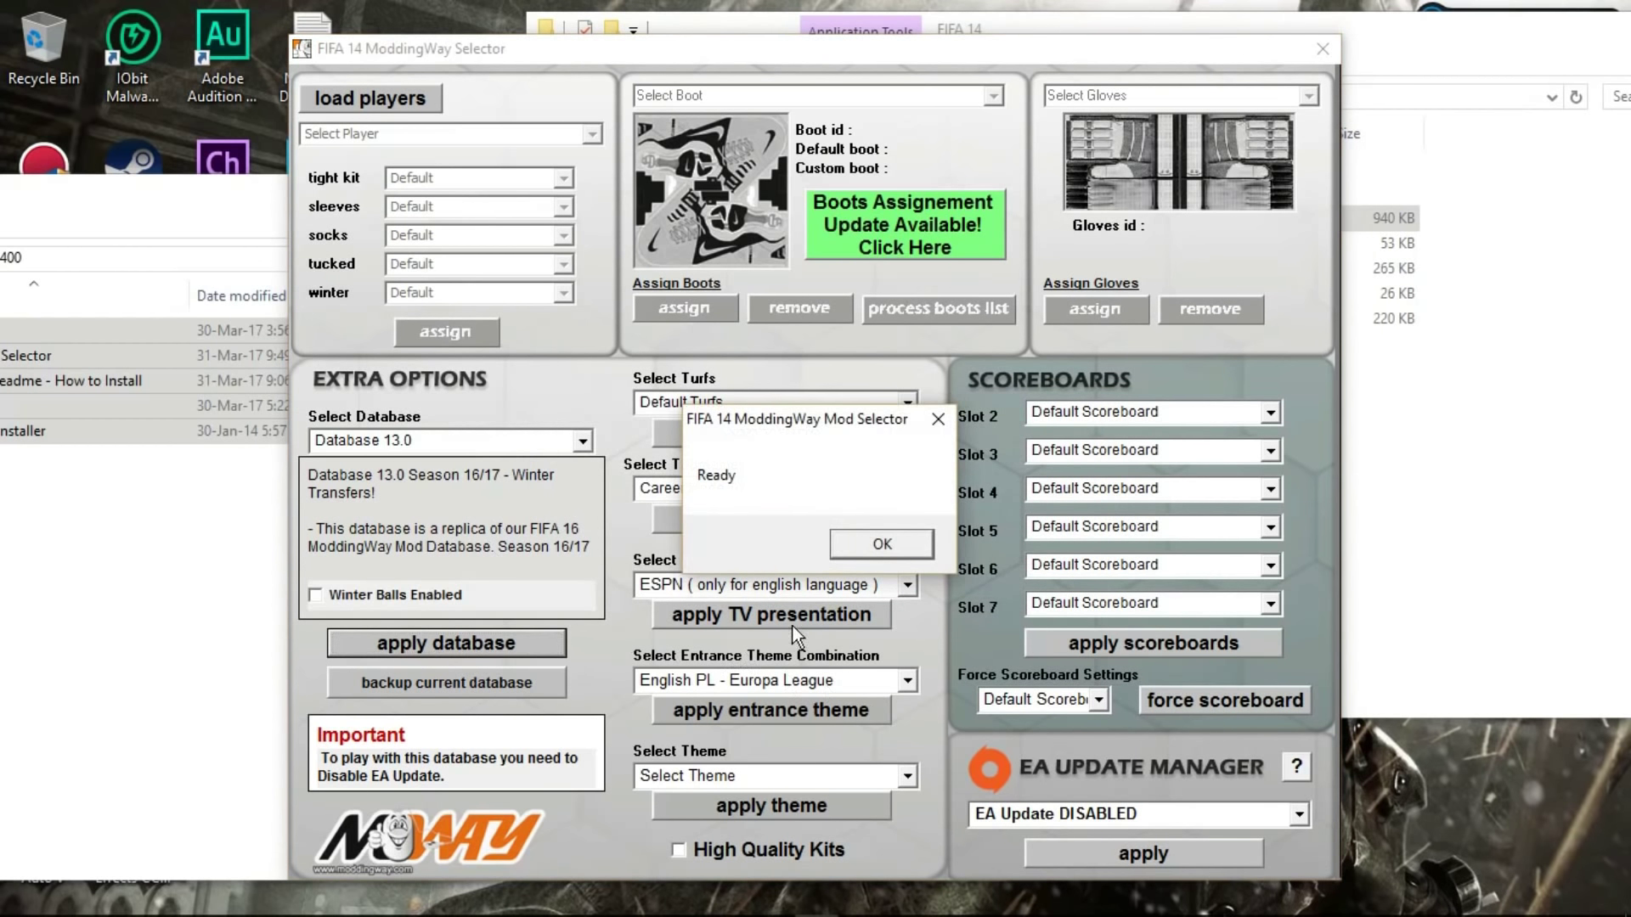
left_click(898, 542)
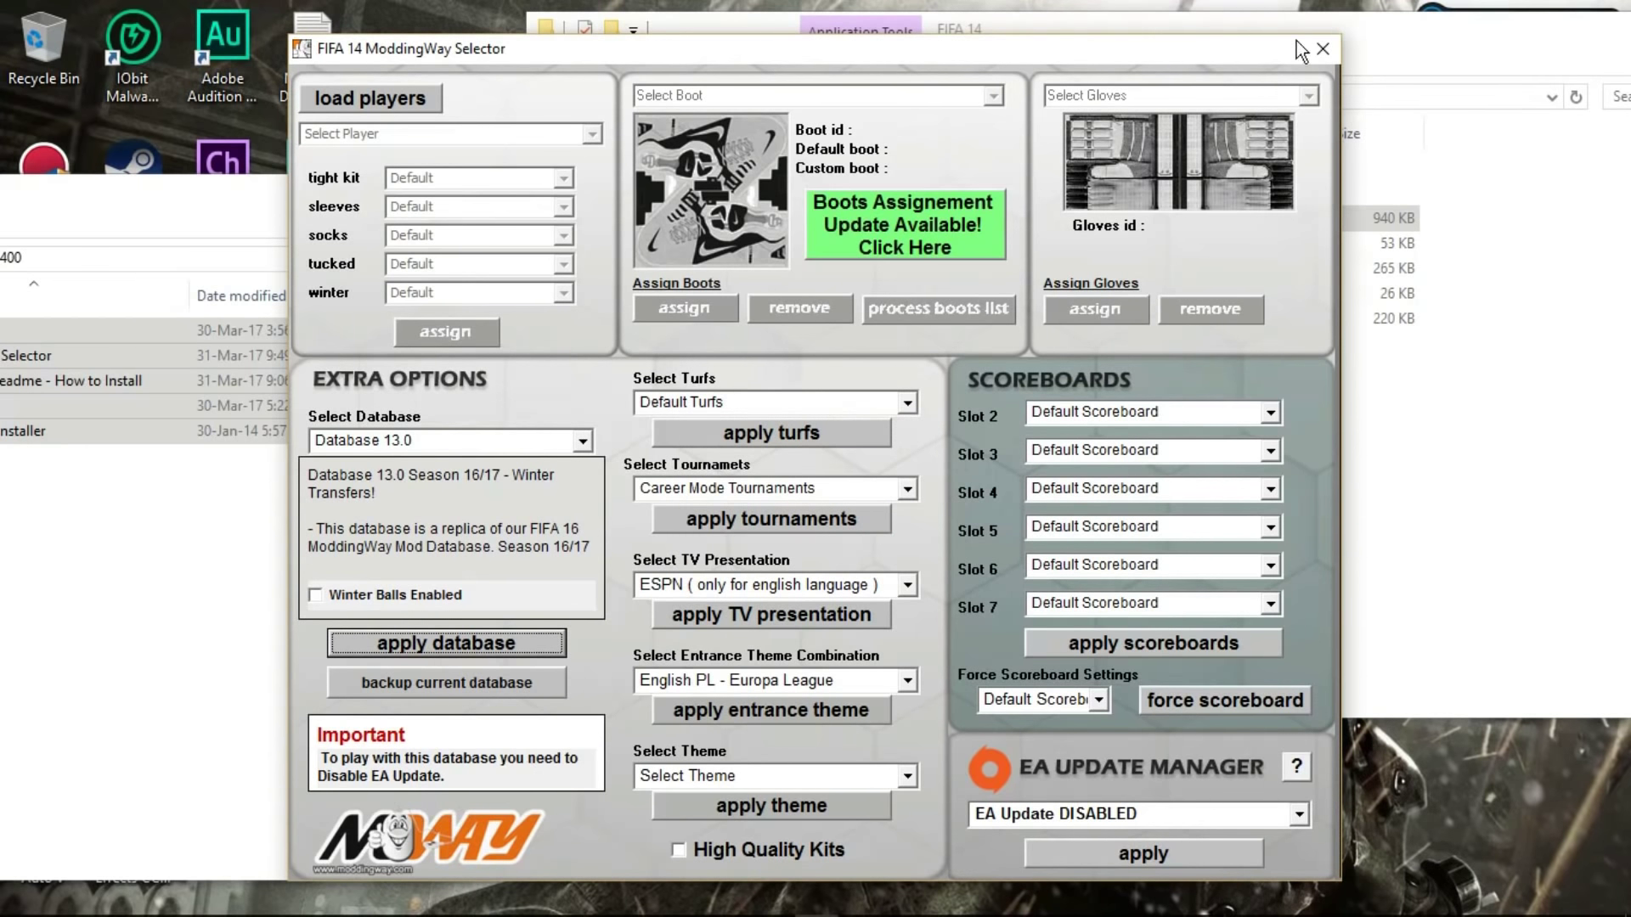
left_click(1321, 50)
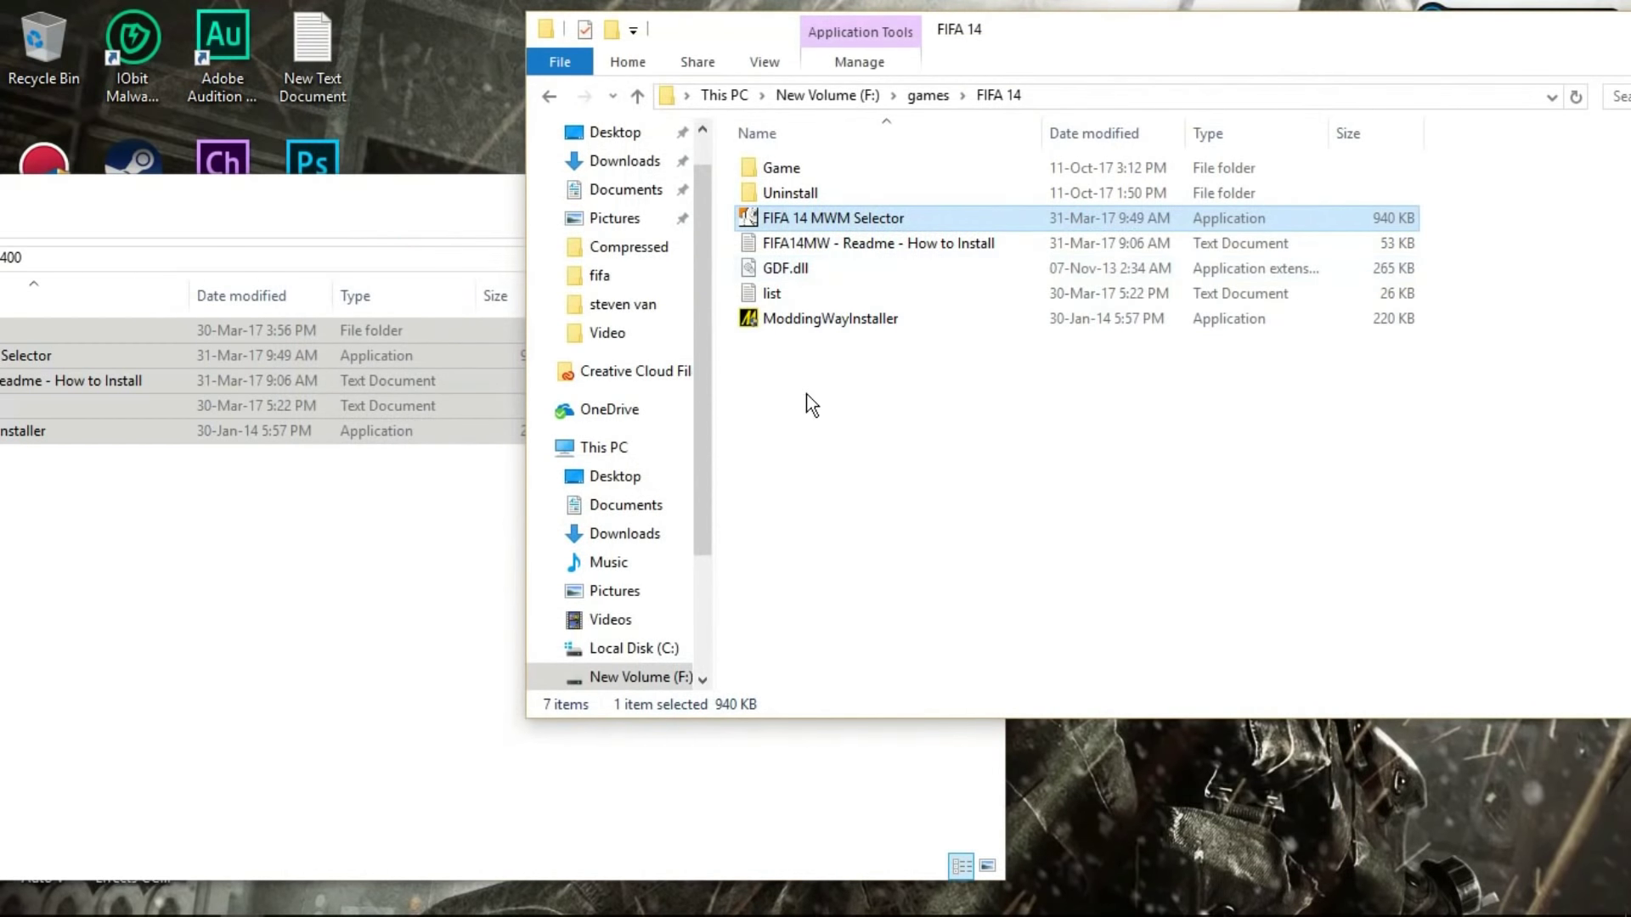
Step: Return to the fifa18 folder and extract the FI-XIV-MWM1500 archive into a folder of the same name
left_click_drag(427, 195, 853, 168)
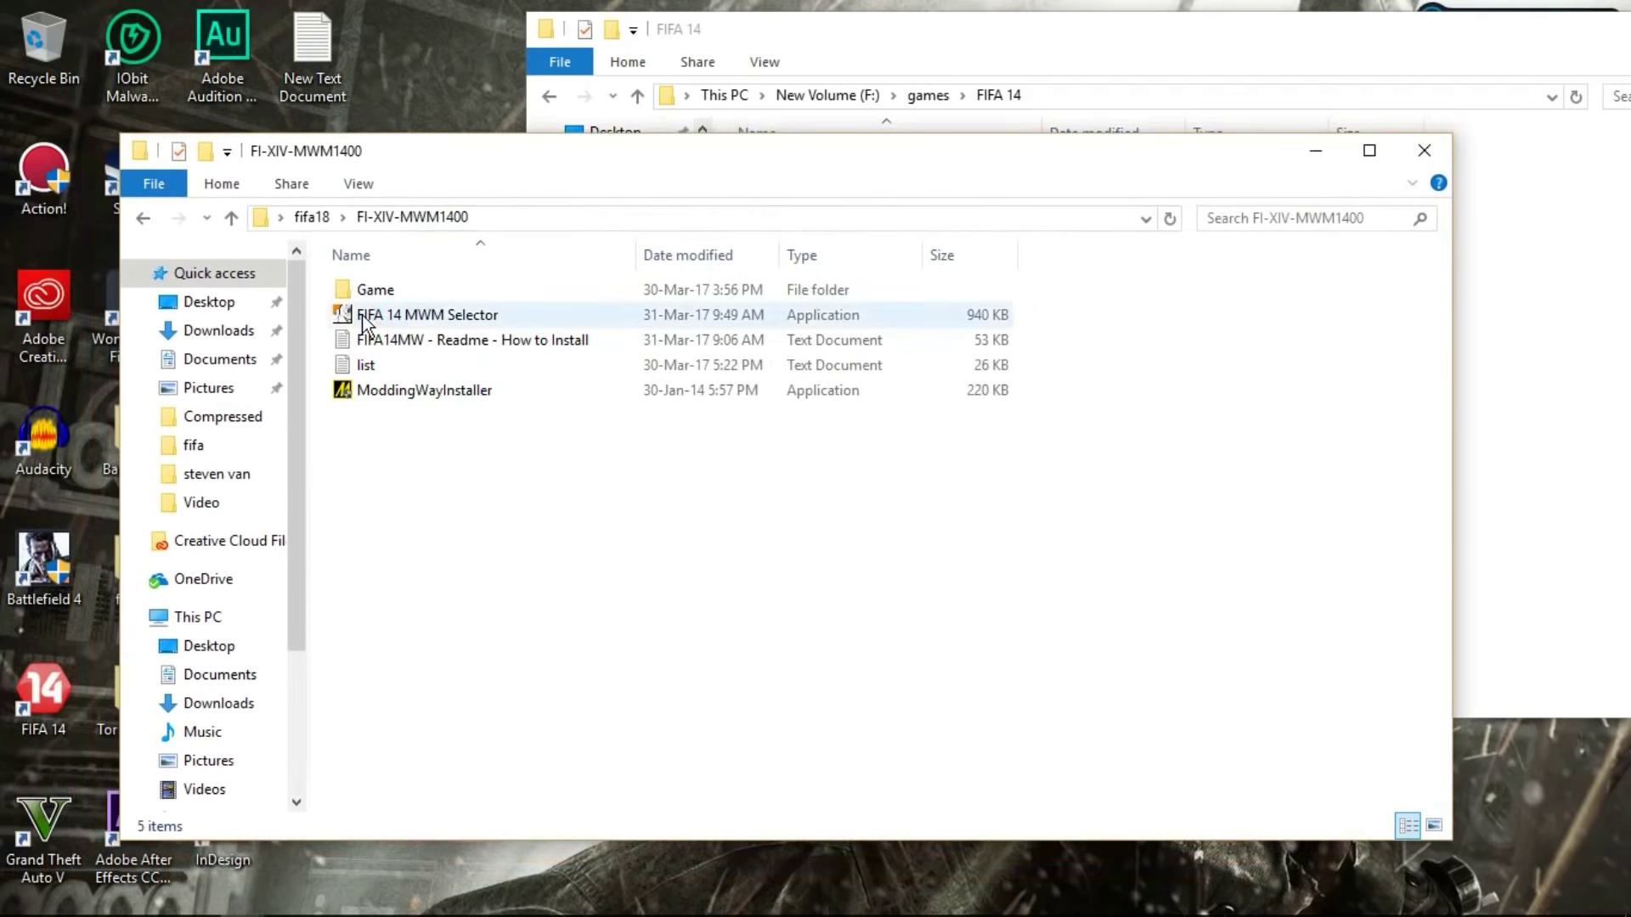
left_click(307, 216)
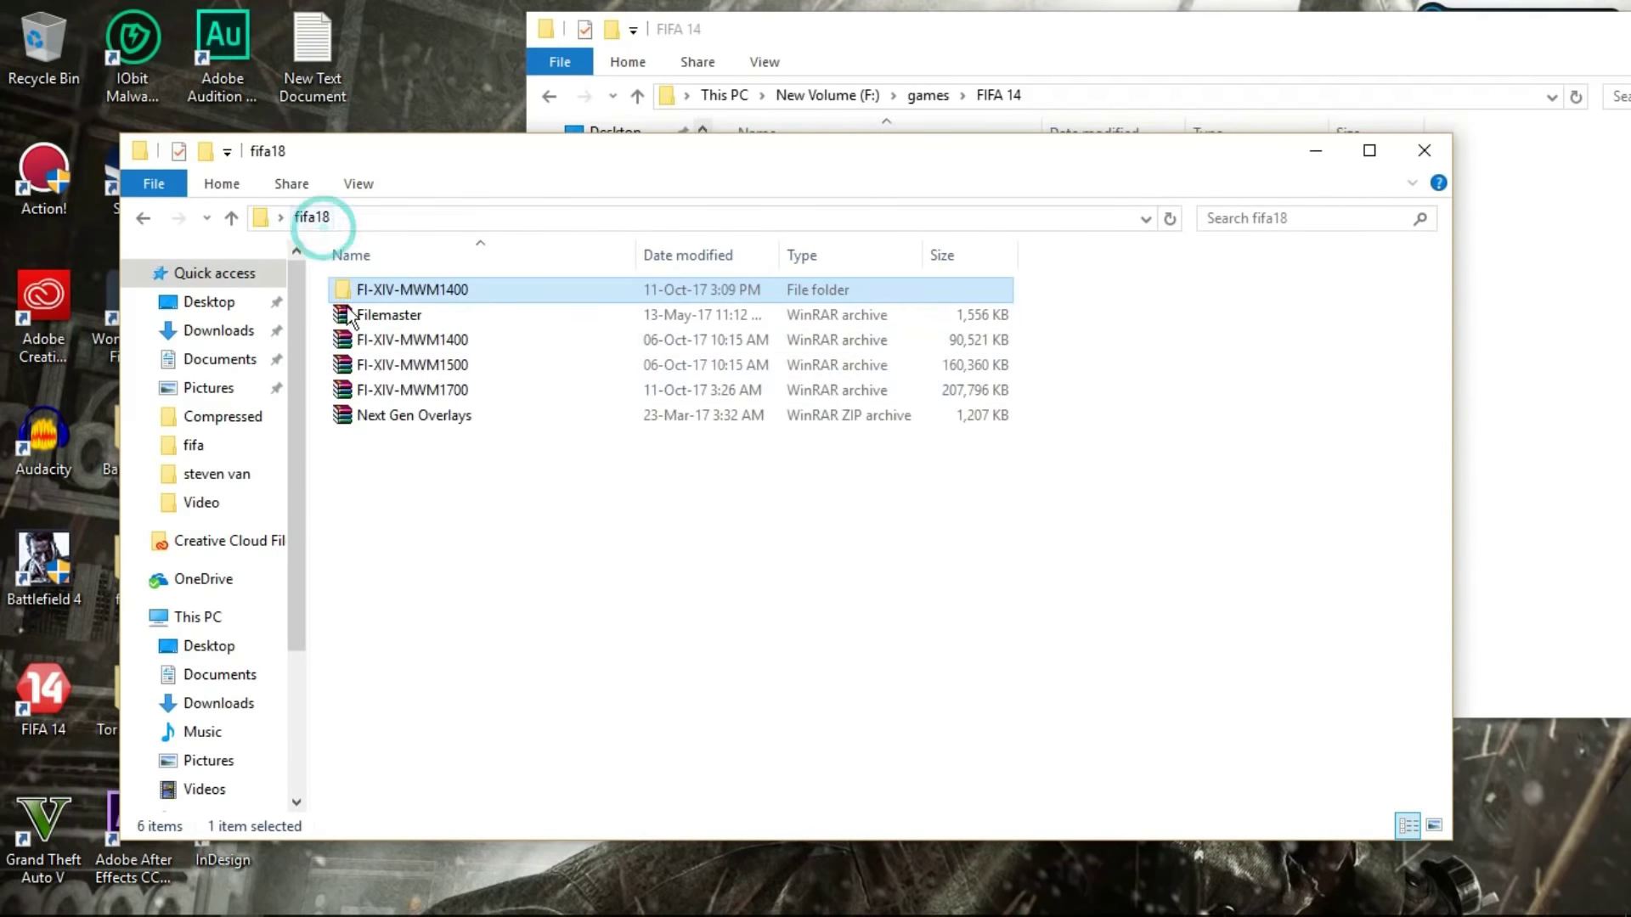
left_click(461, 363)
right_click(462, 363)
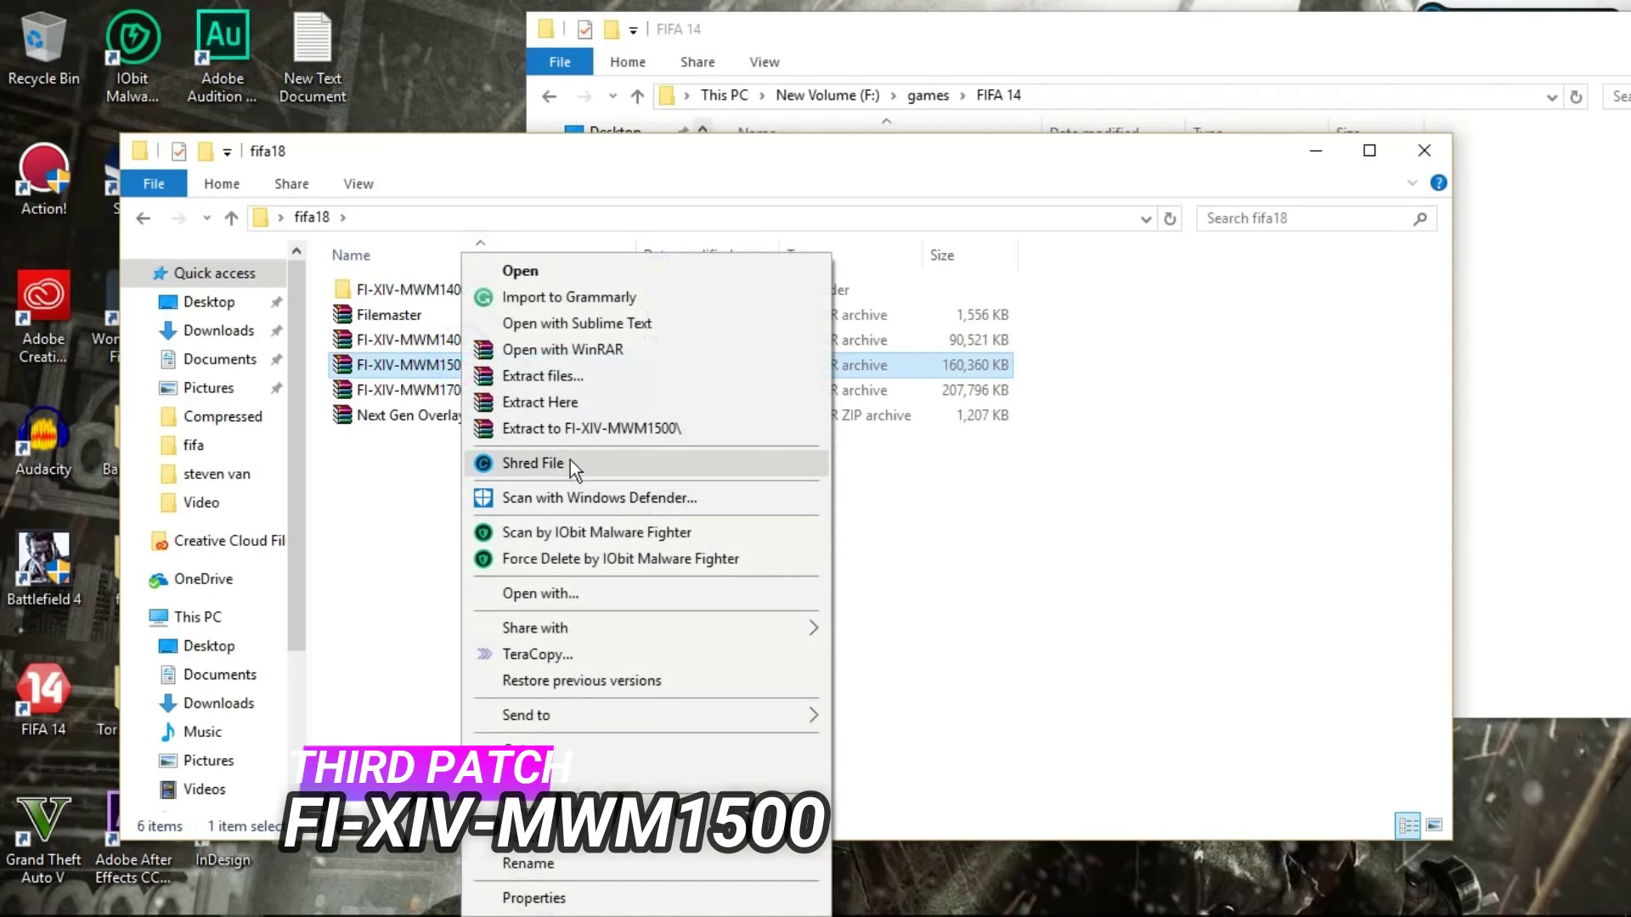
left_click(583, 424)
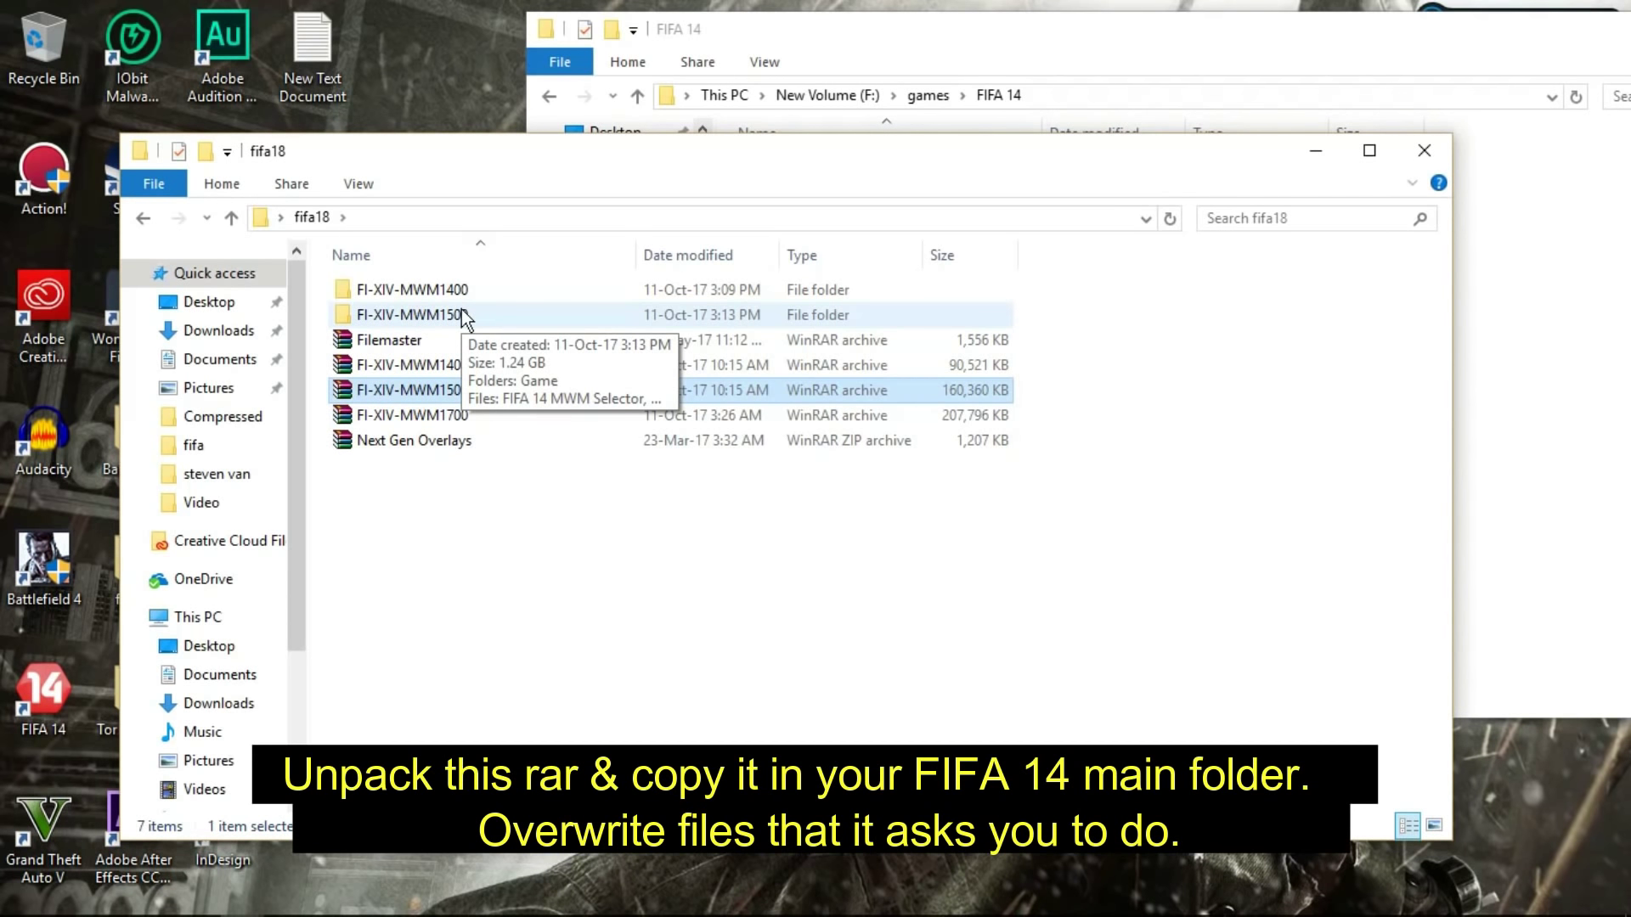
Step: Copy all items of the extracted FI-XIV-MWM1500 folder into the FIFA 14 main folder, overwriting all existing files
double_click(461, 313)
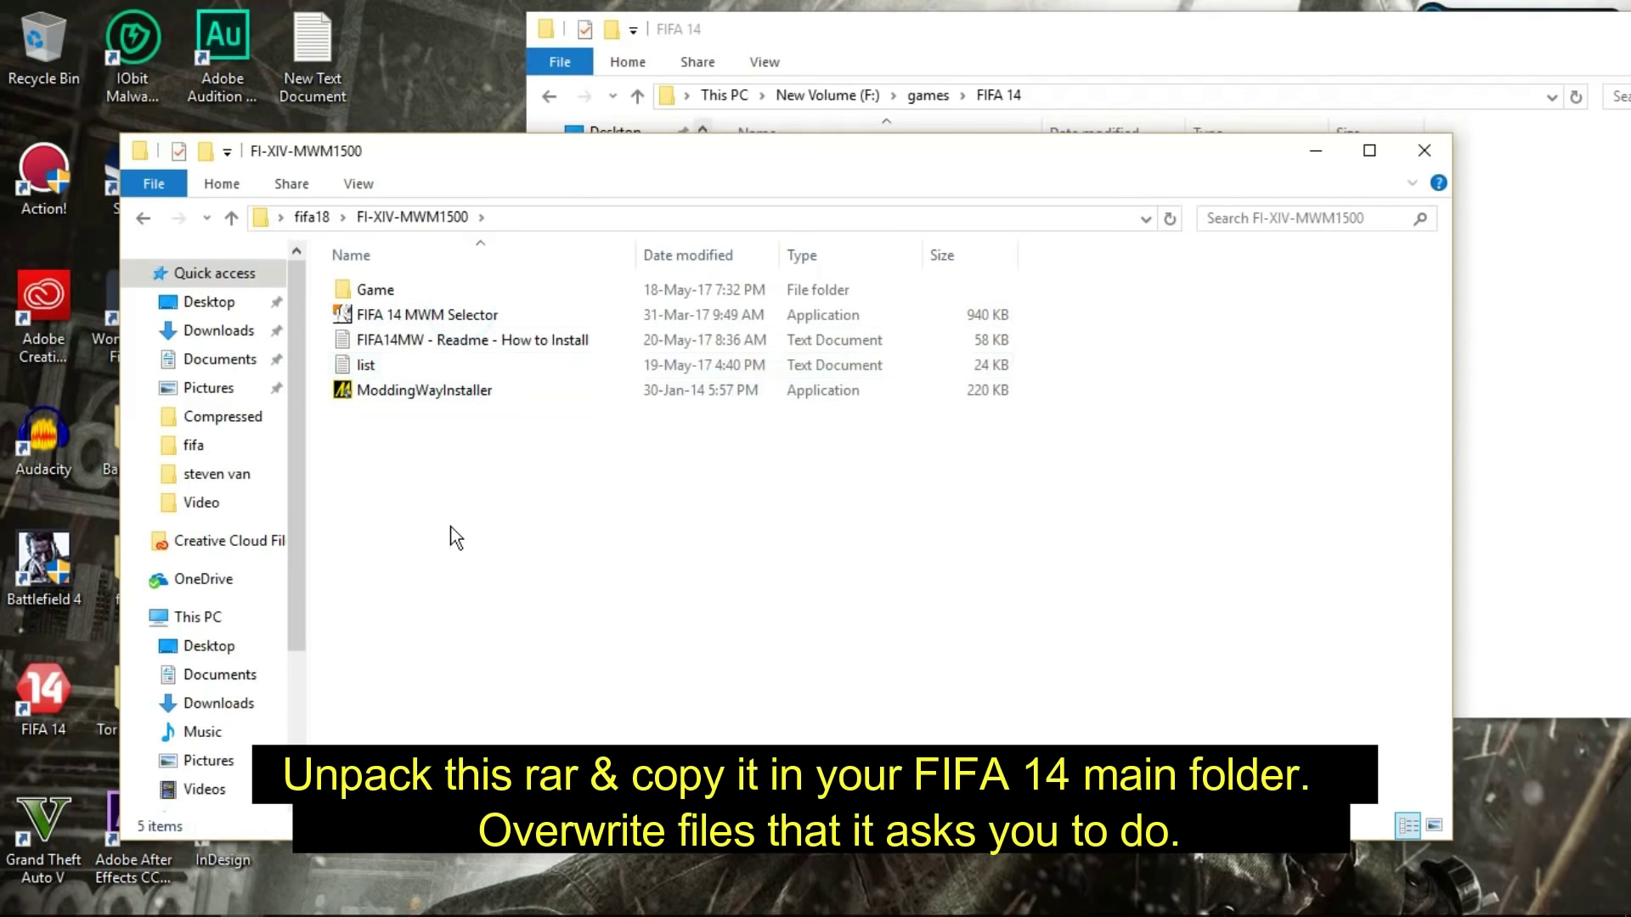
key("ctrl+a")
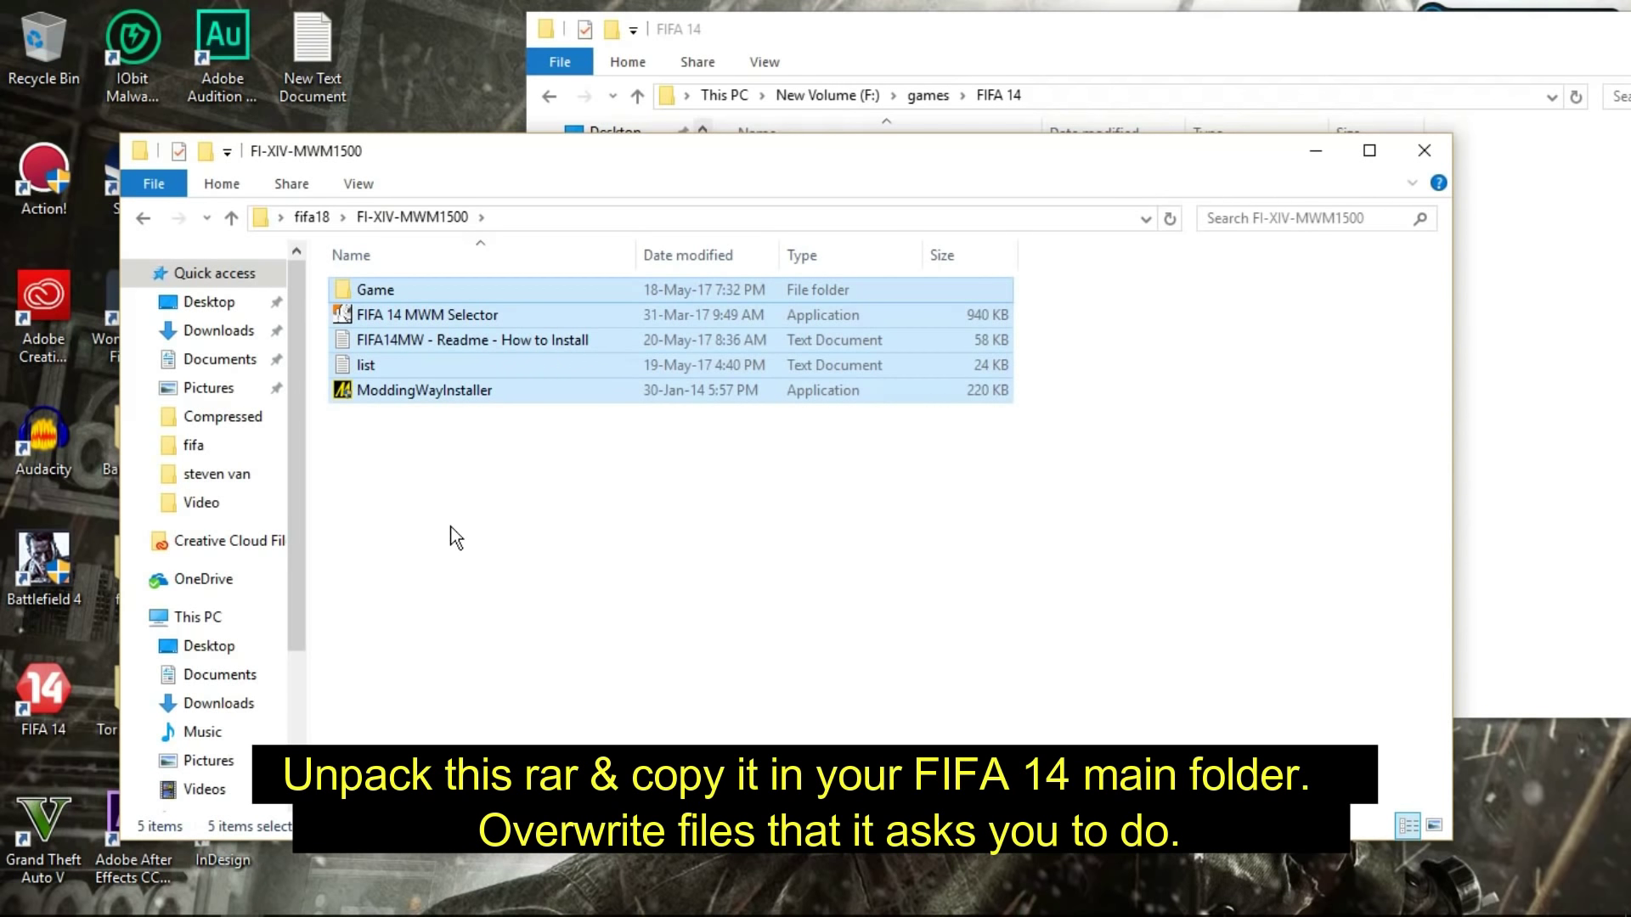
right_click(568, 338)
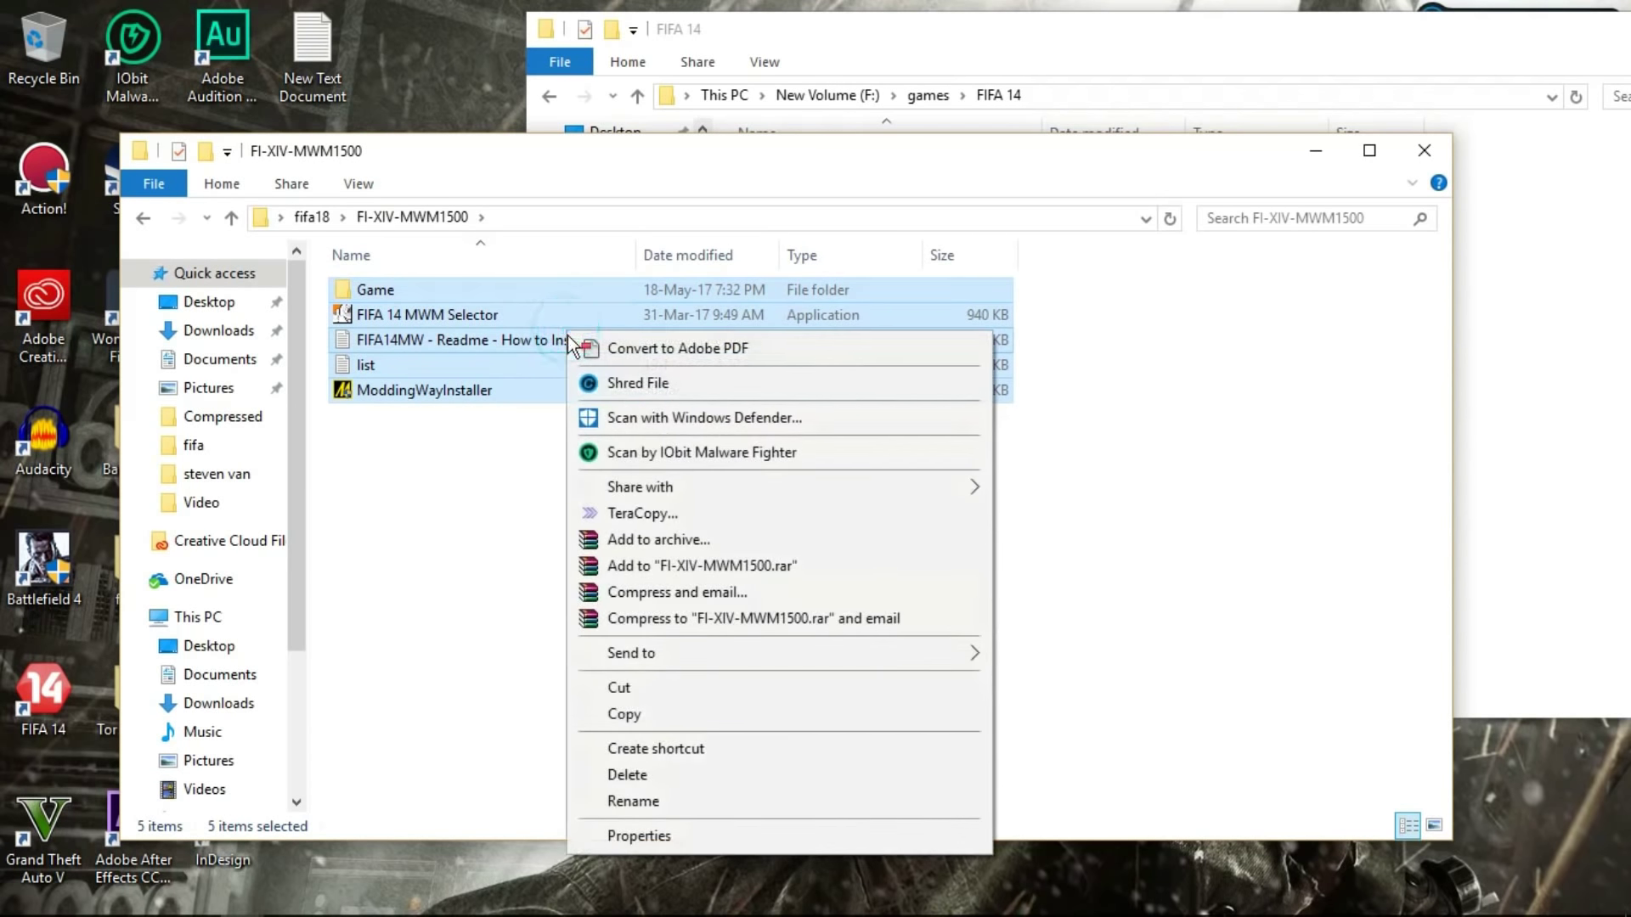
left_click(646, 712)
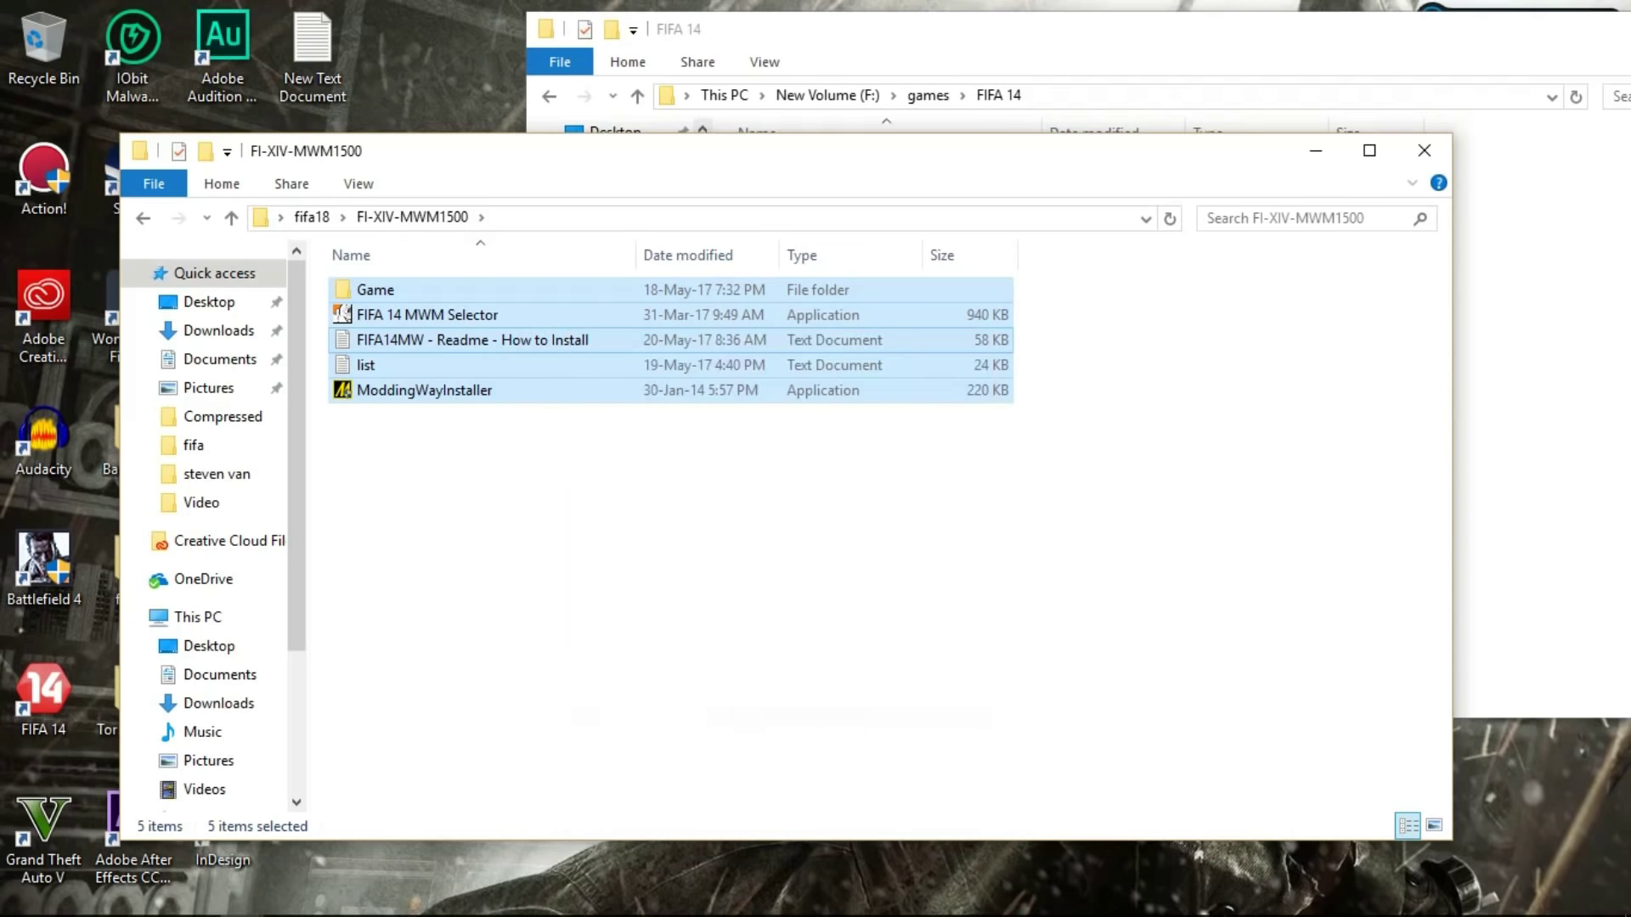
left_click(1470, 192)
right_click(859, 515)
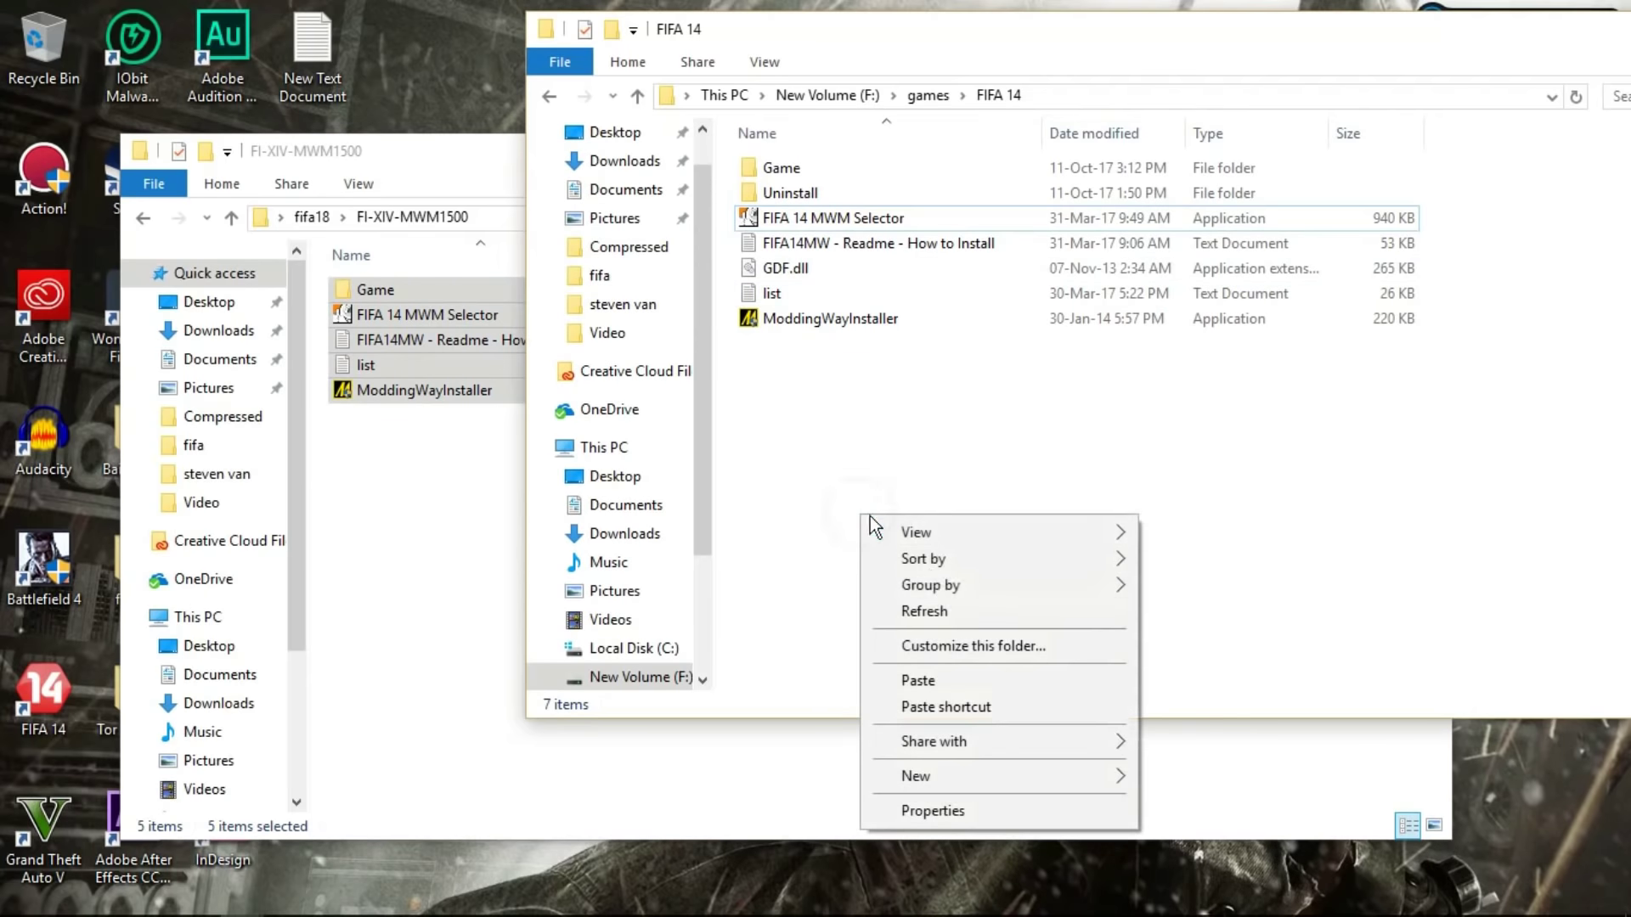
left_click(918, 680)
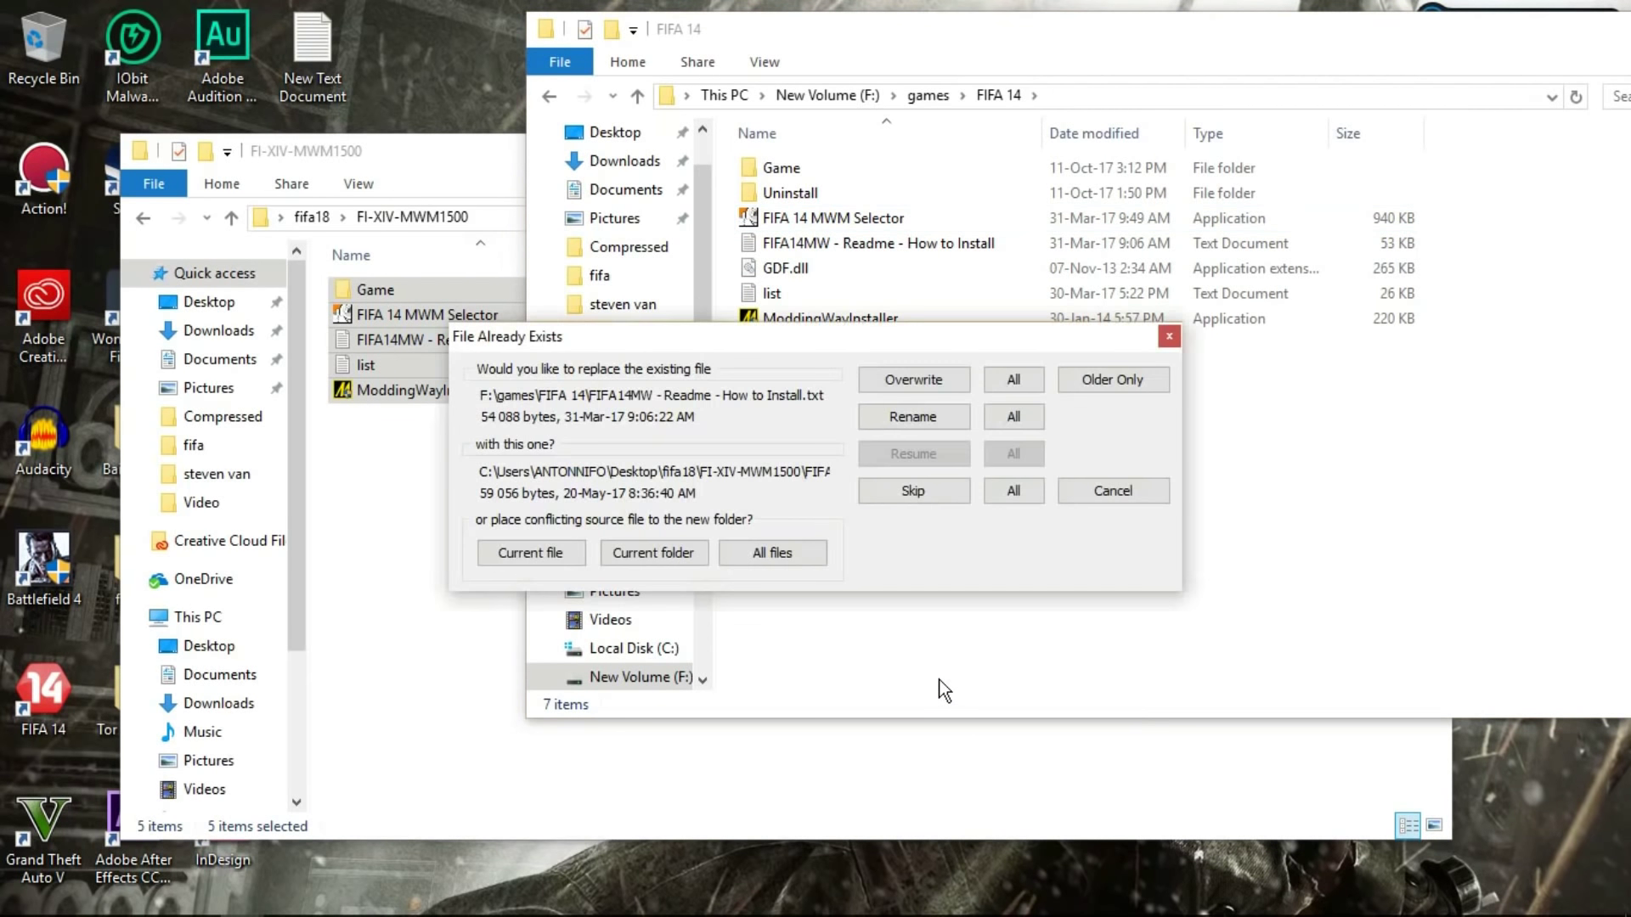
left_click(1014, 381)
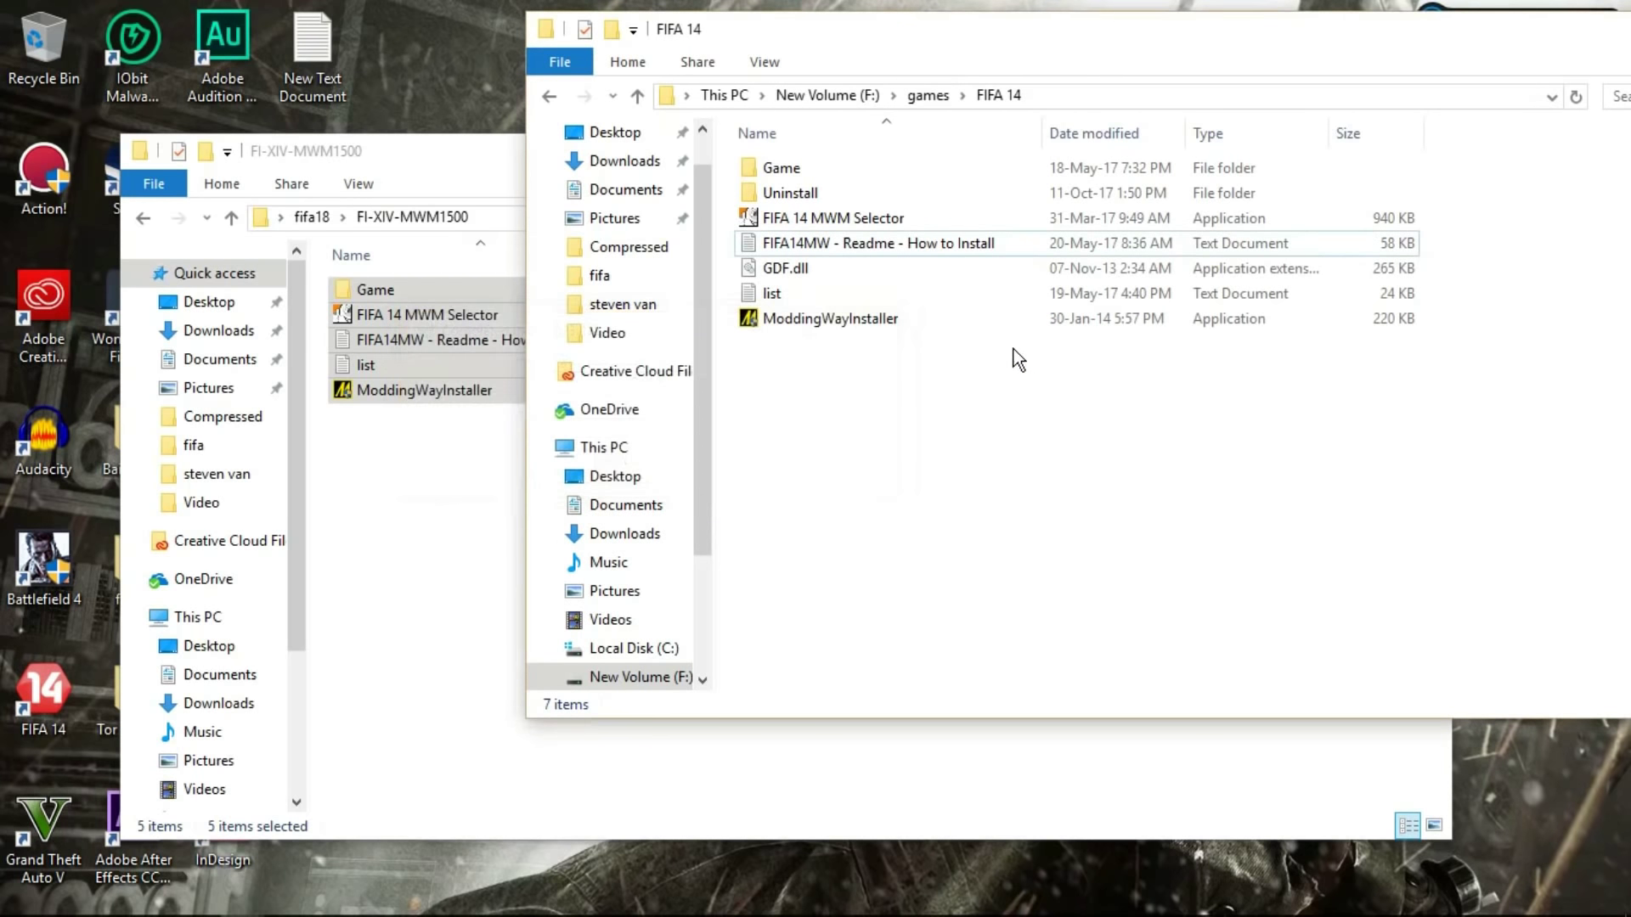
Step: Run ModdingWayInstaller from the FIFA 14 folder to install the MWM1500 patch, and close the installer
double_click(985, 318)
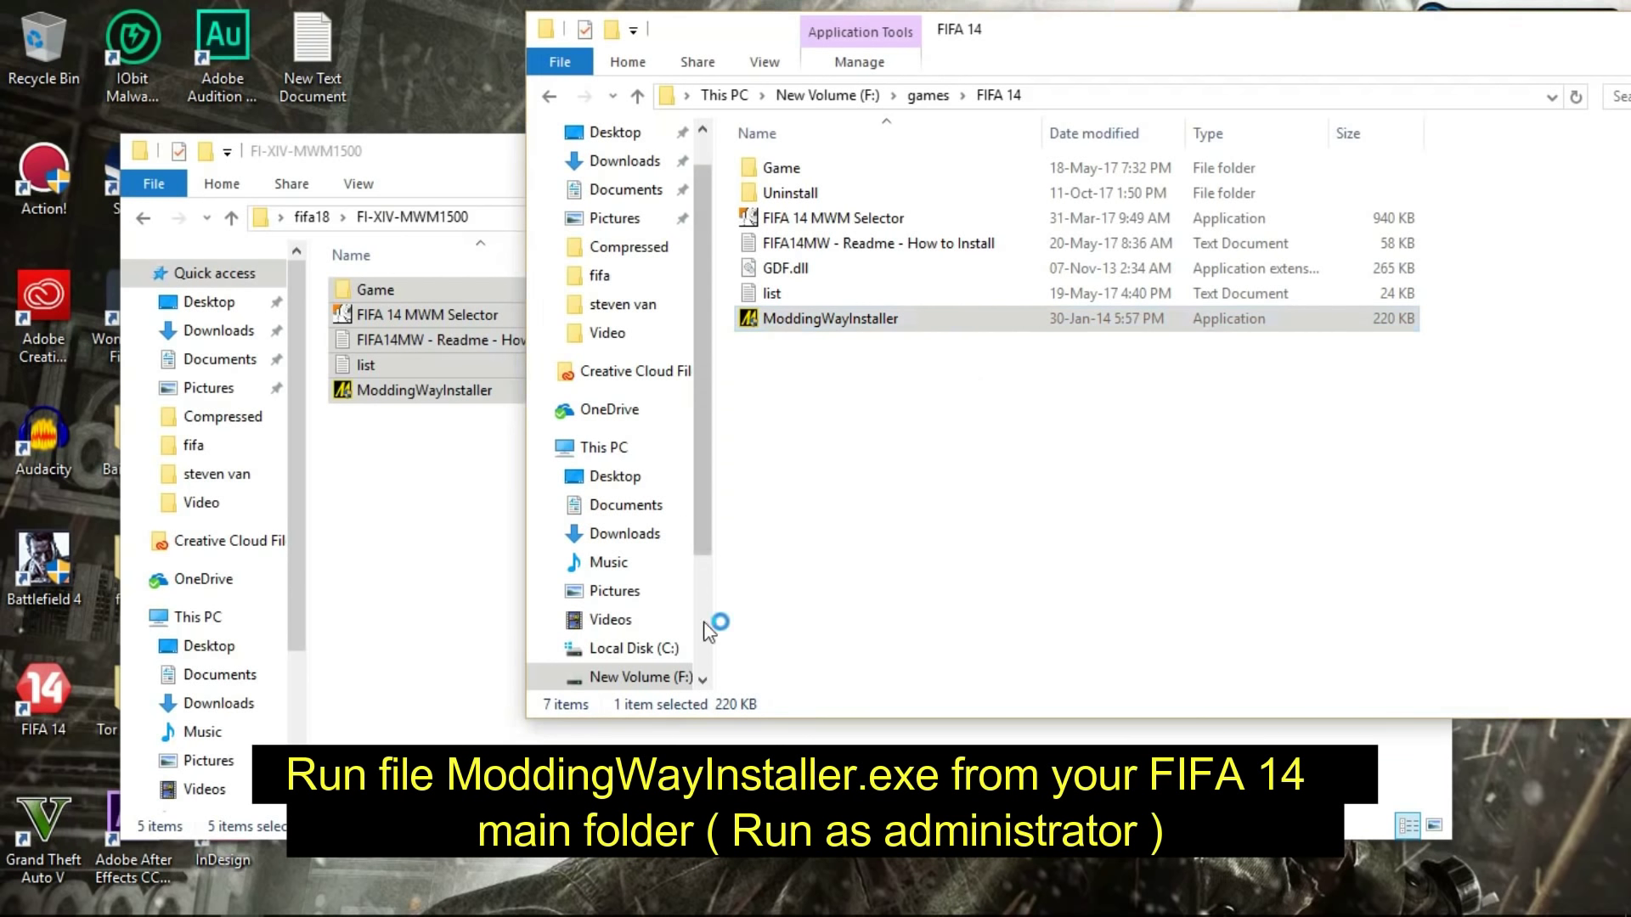
left_click(824, 435)
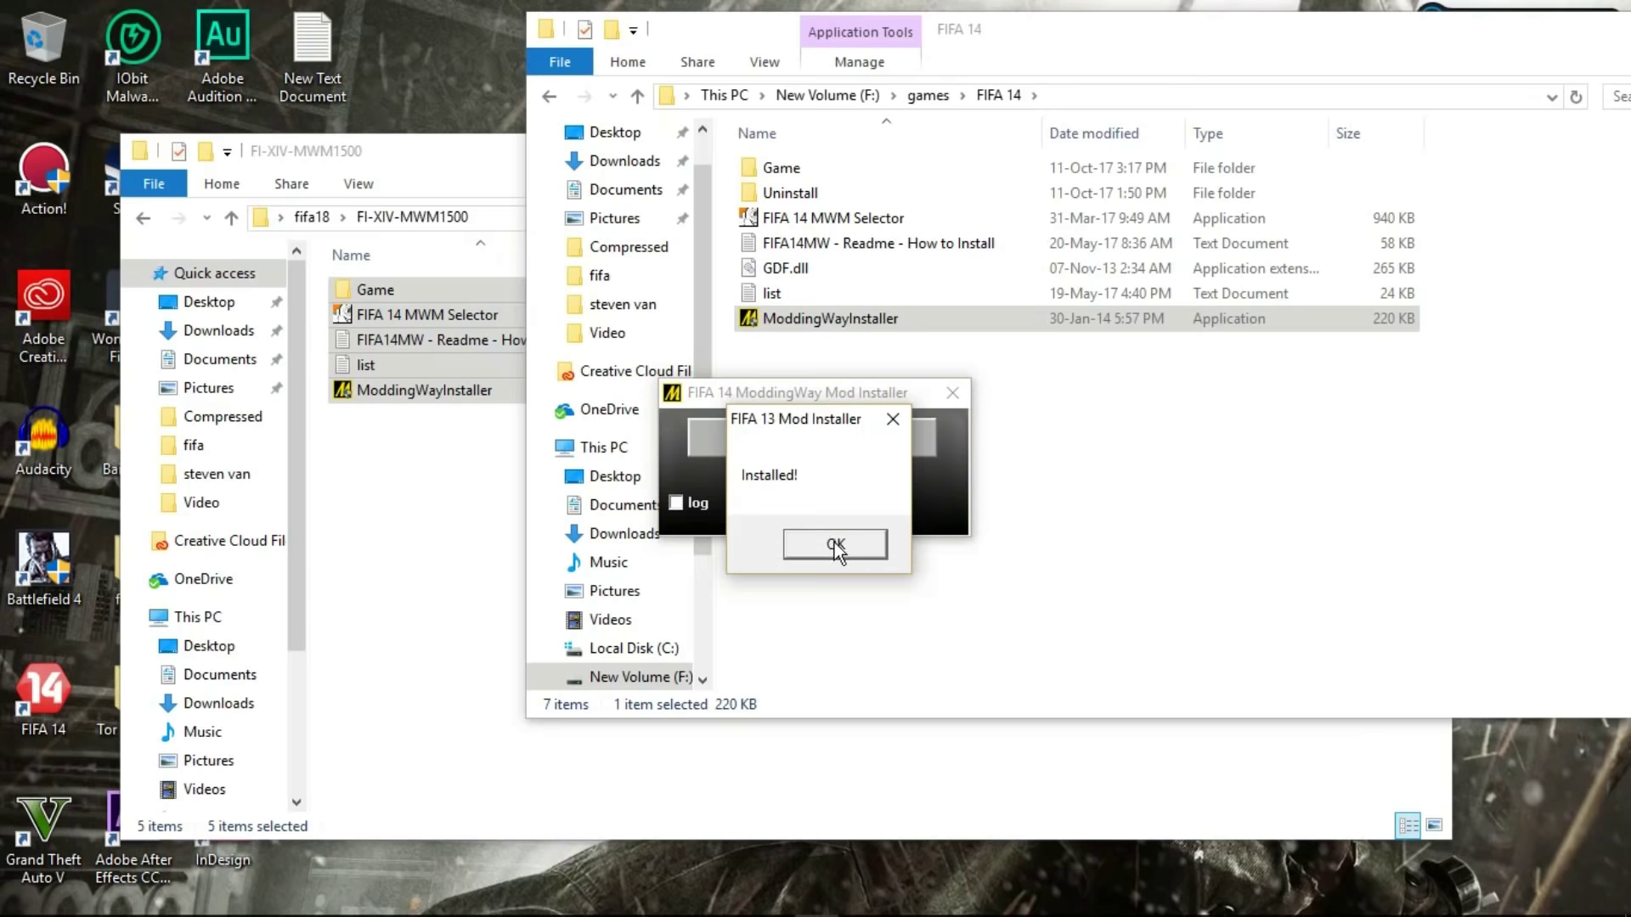
left_click(836, 547)
left_click(953, 392)
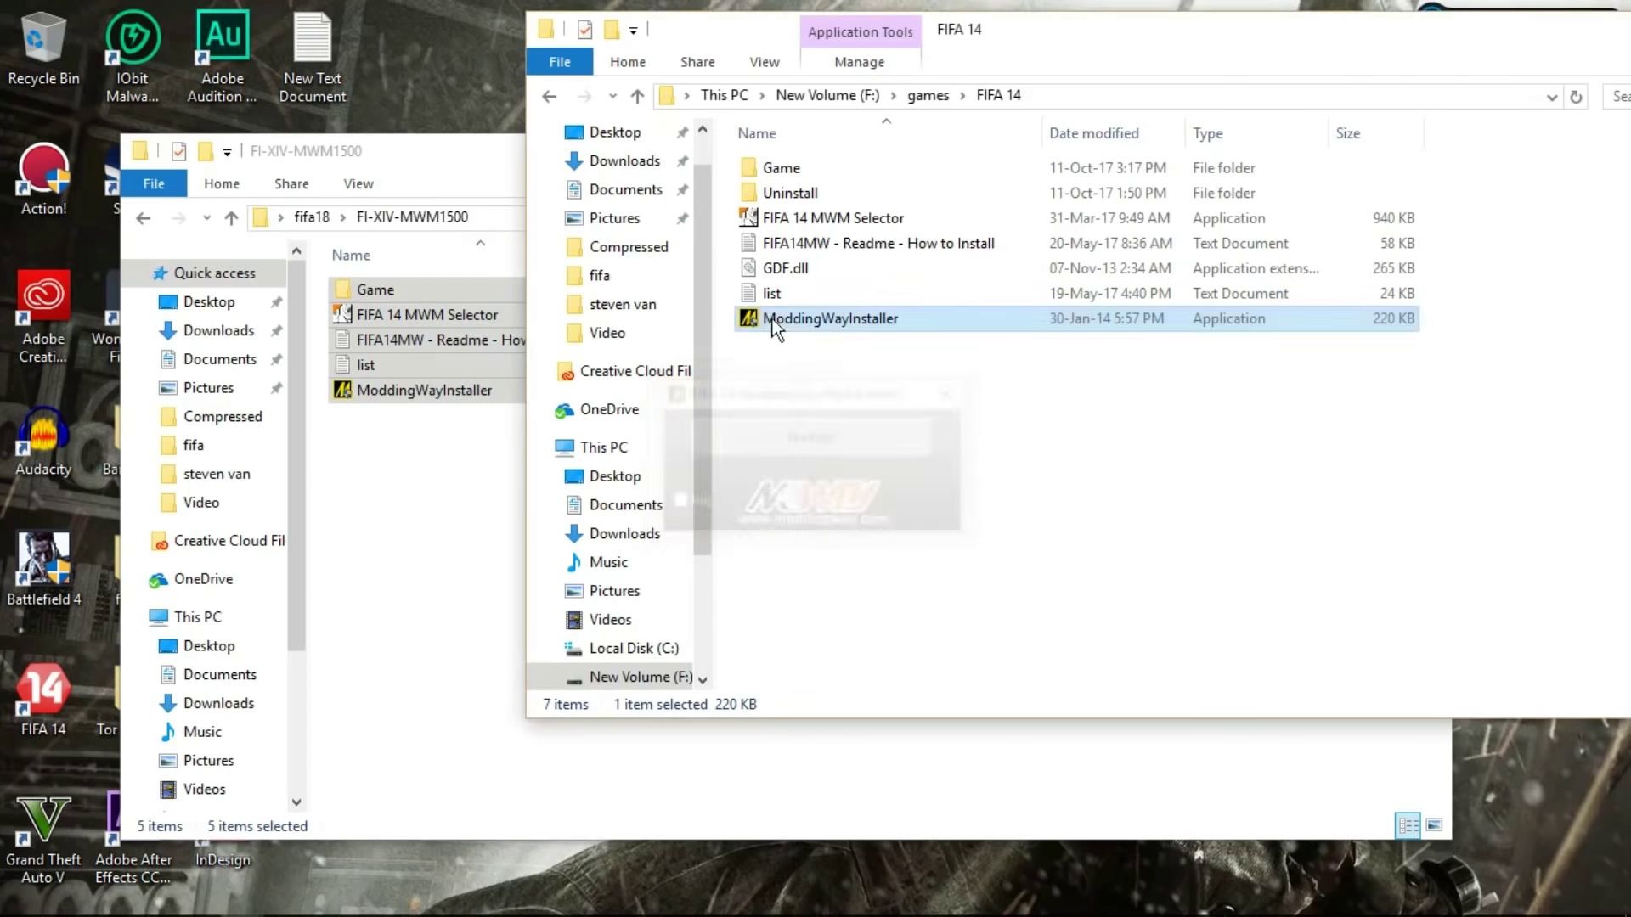
Step: Reopen the FIFA 14 MWM Selector, keep Database 13.0 selected, apply it with the database change accepted, and close the selector
double_click(800, 219)
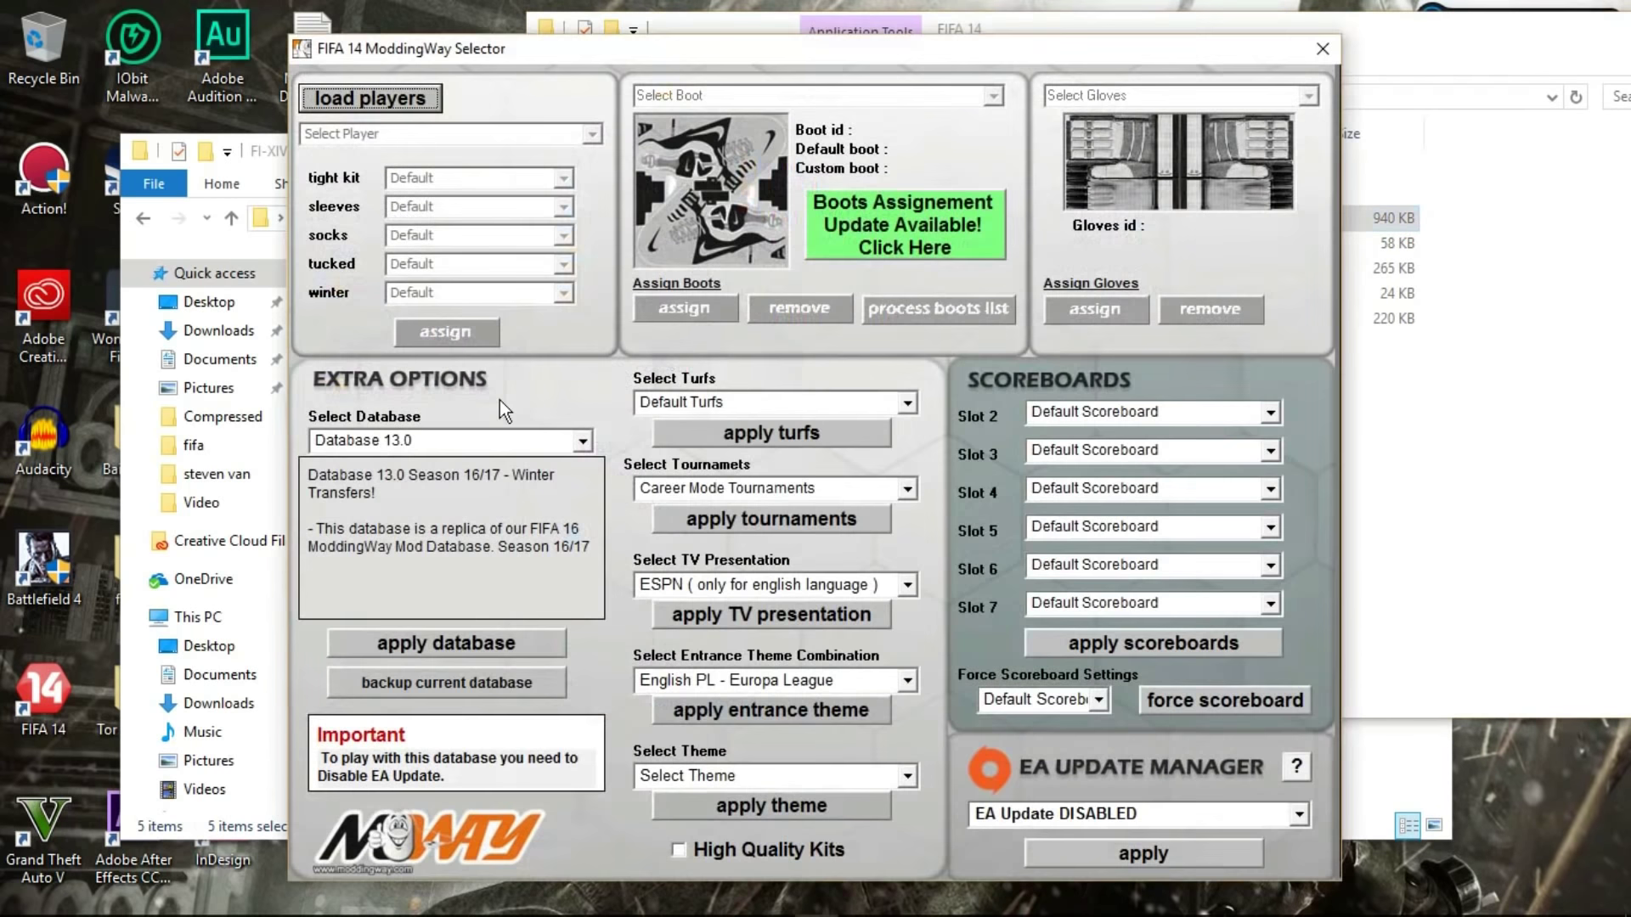
left_click(576, 442)
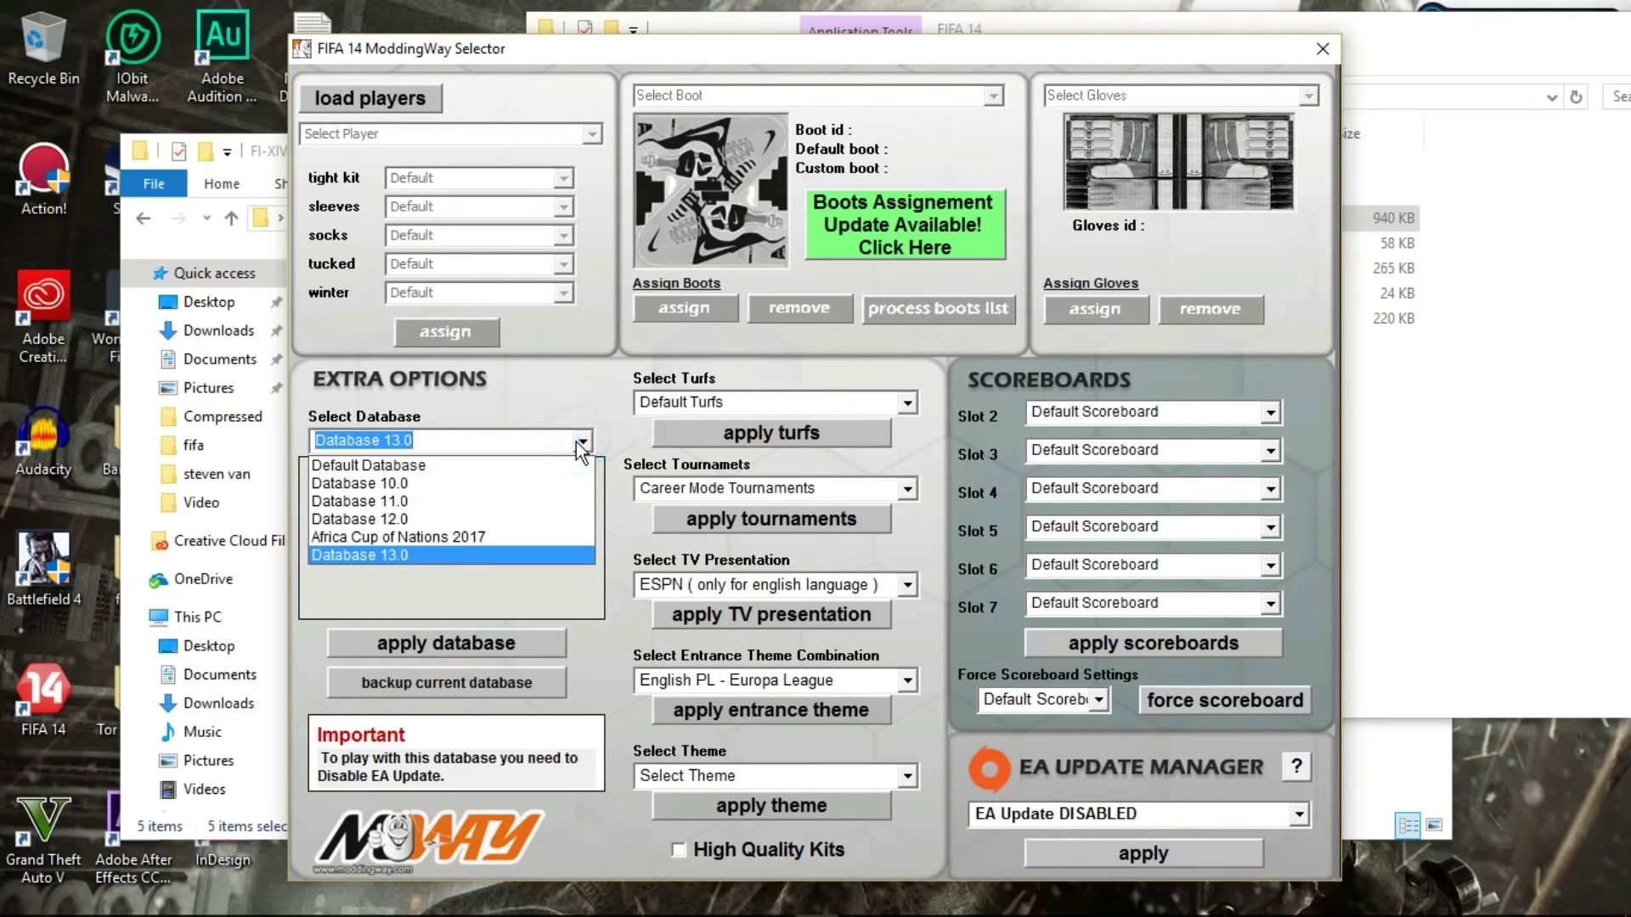
left_click(576, 442)
left_click(440, 645)
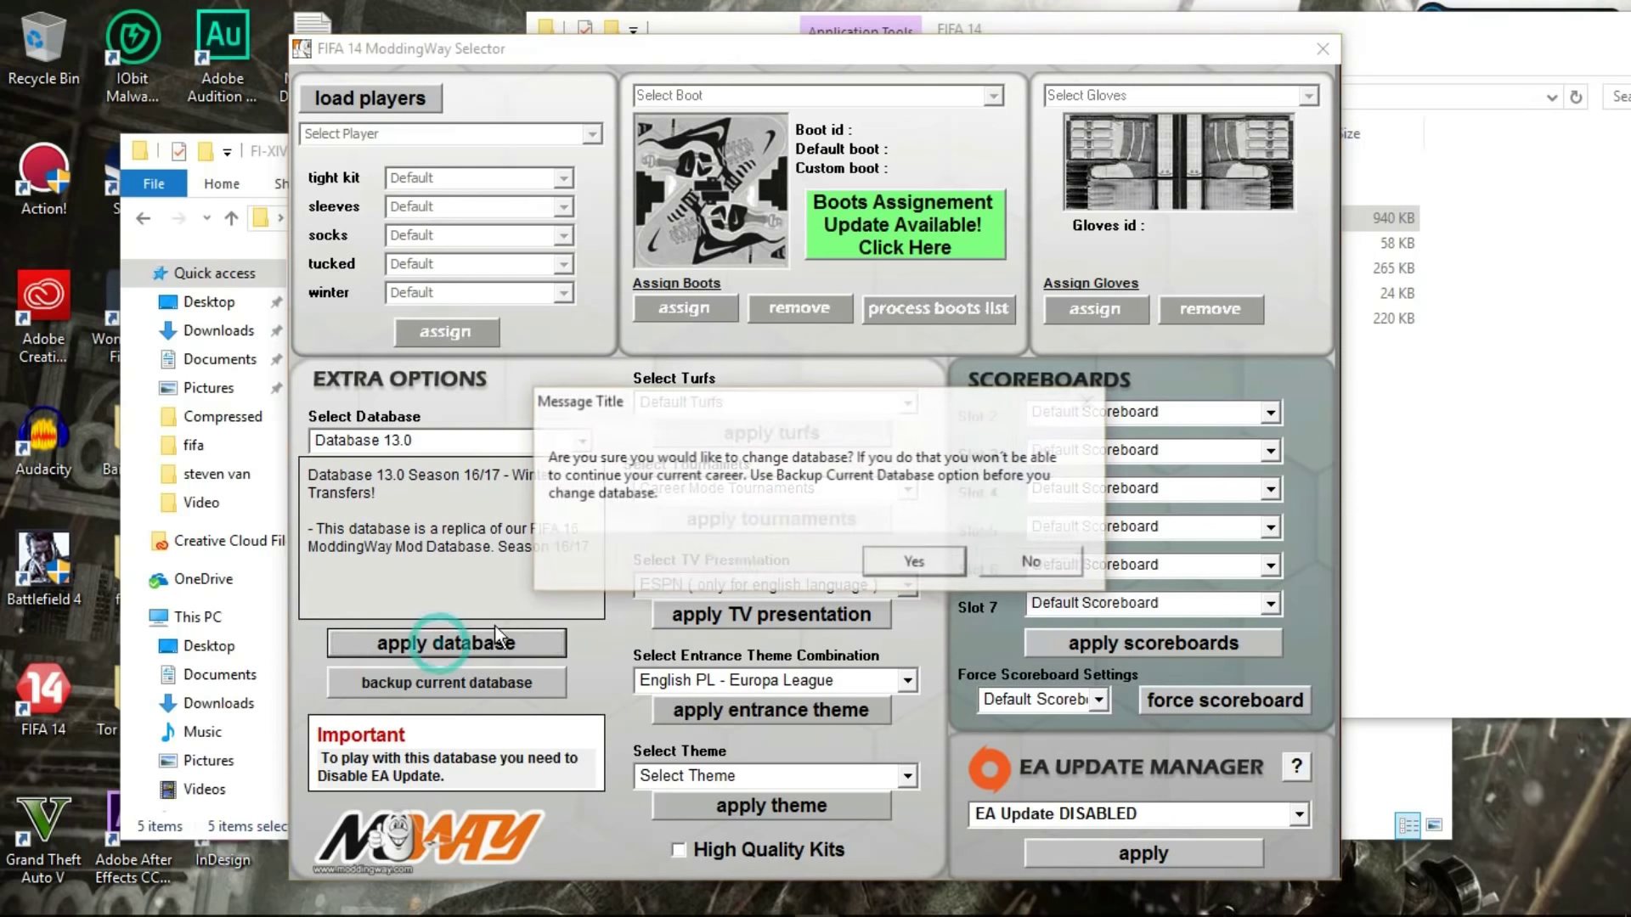
left_click(926, 559)
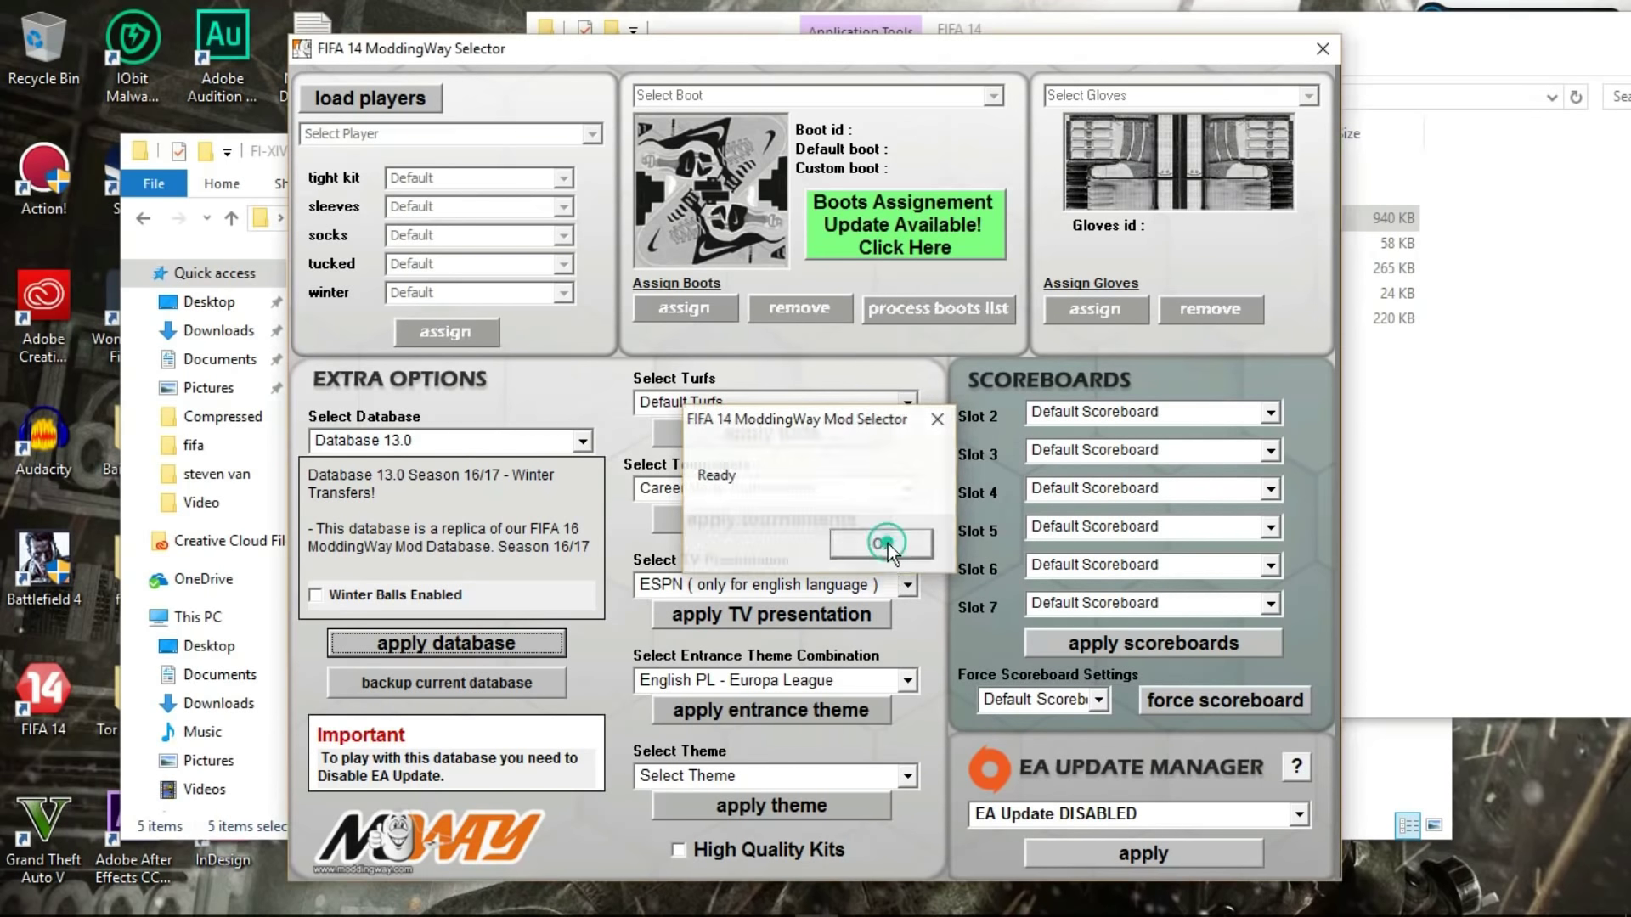
left_click(888, 544)
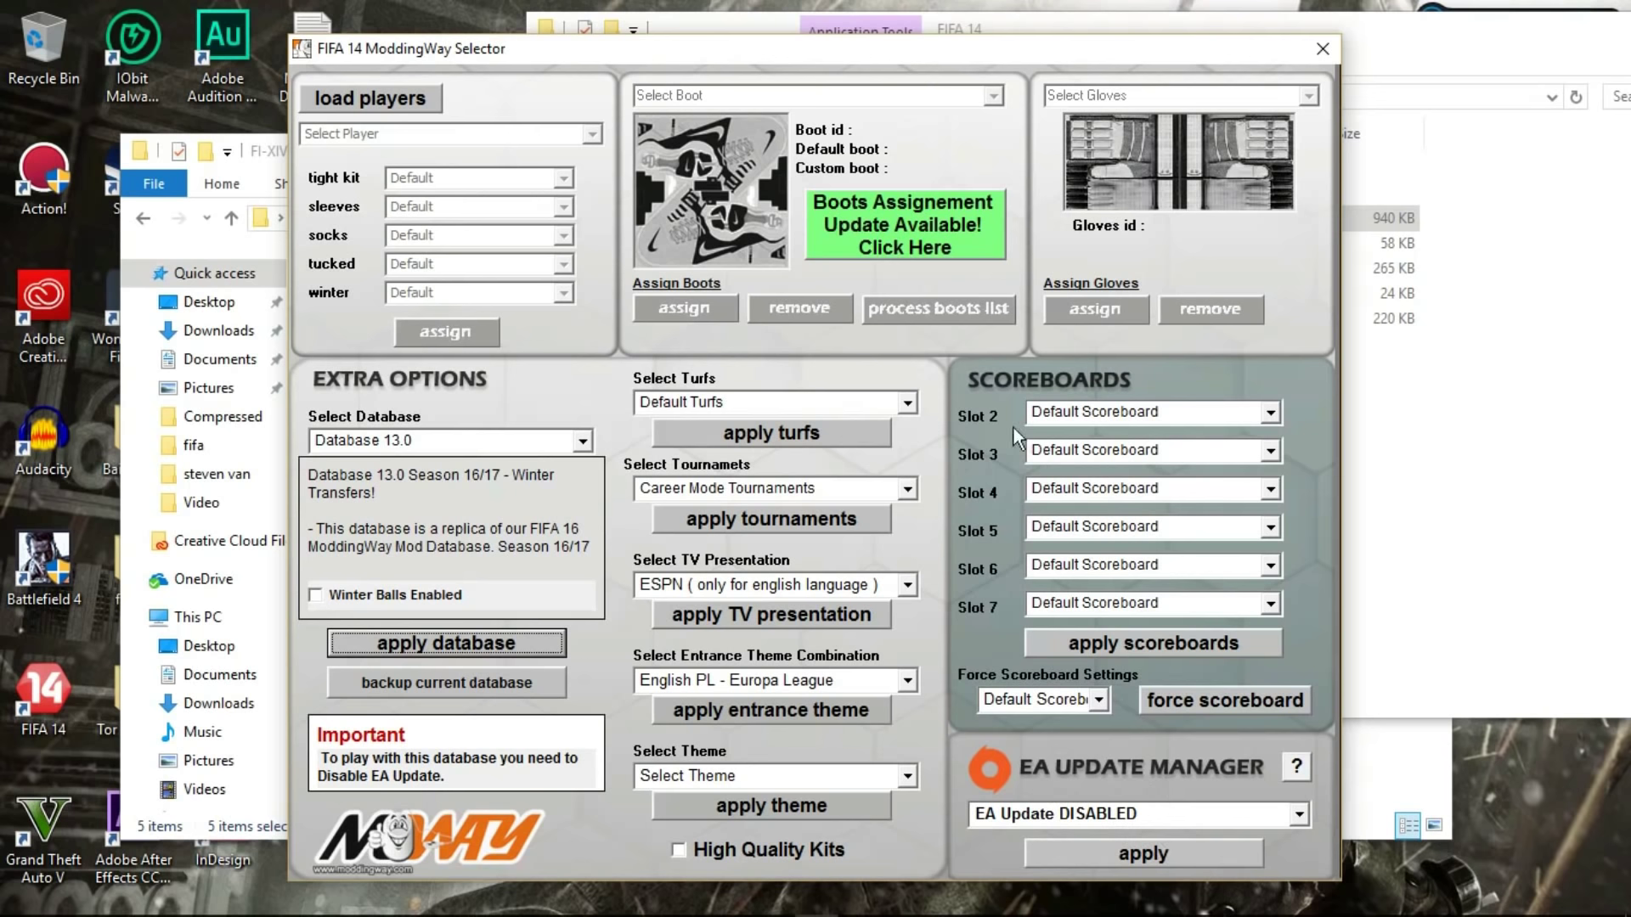
left_click(1317, 47)
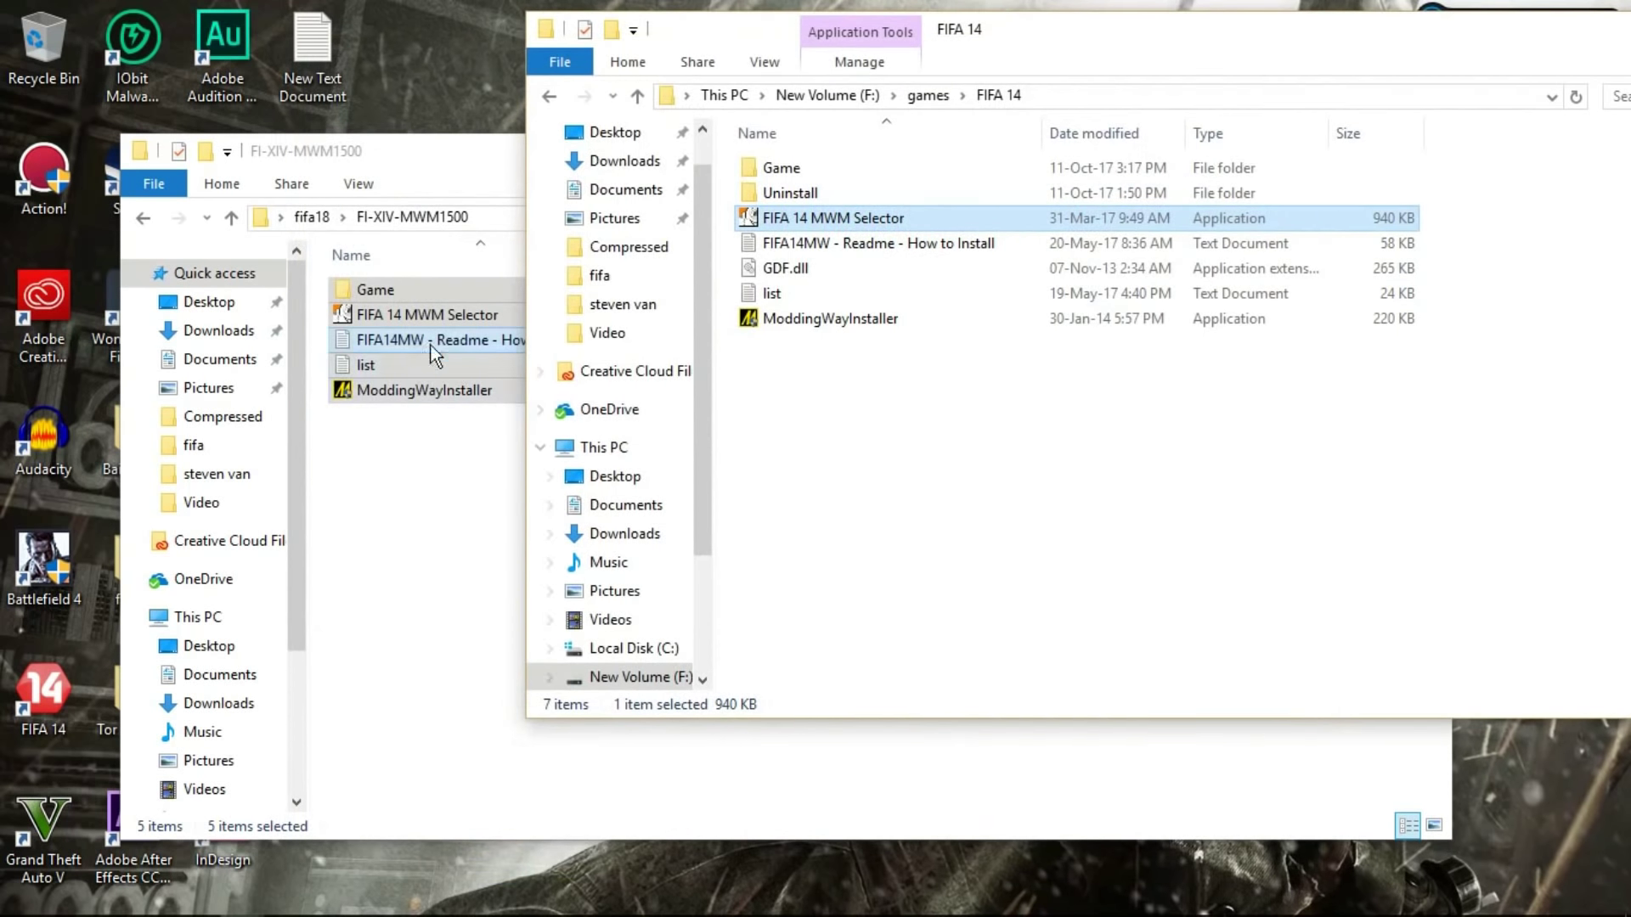
Step: Go back to the fifa18 folder and arrange its window side by side with the FIFA 14 folder window
left_click(416, 526)
left_click(327, 218)
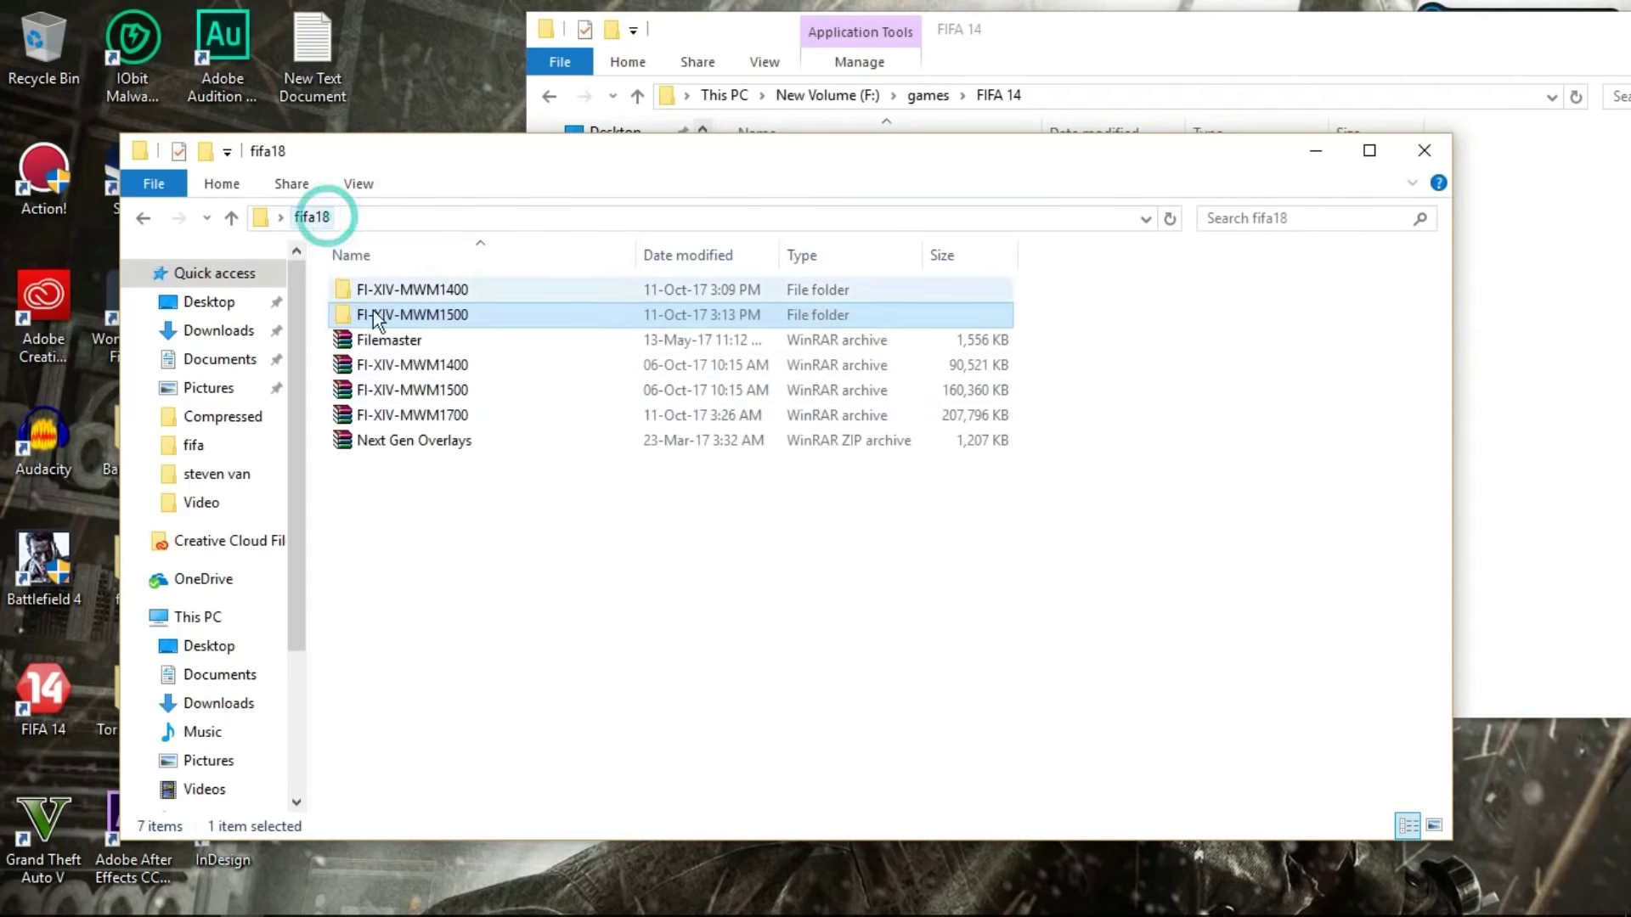
left_click_drag(612, 162, 467, 161)
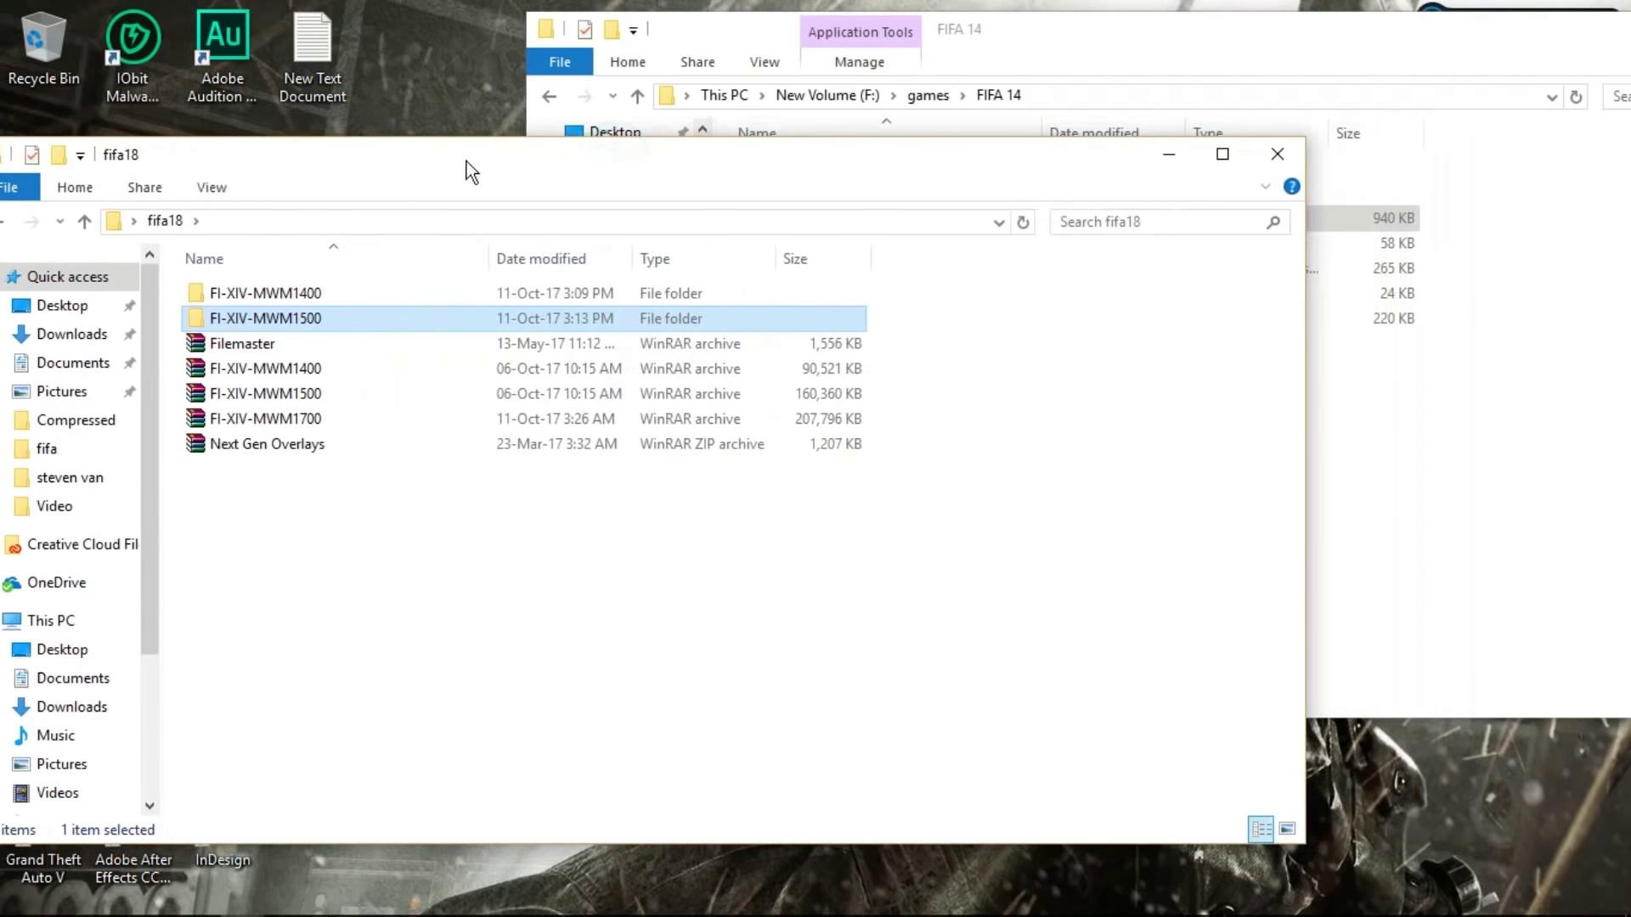
left_click_drag(1007, 12, 1399, 15)
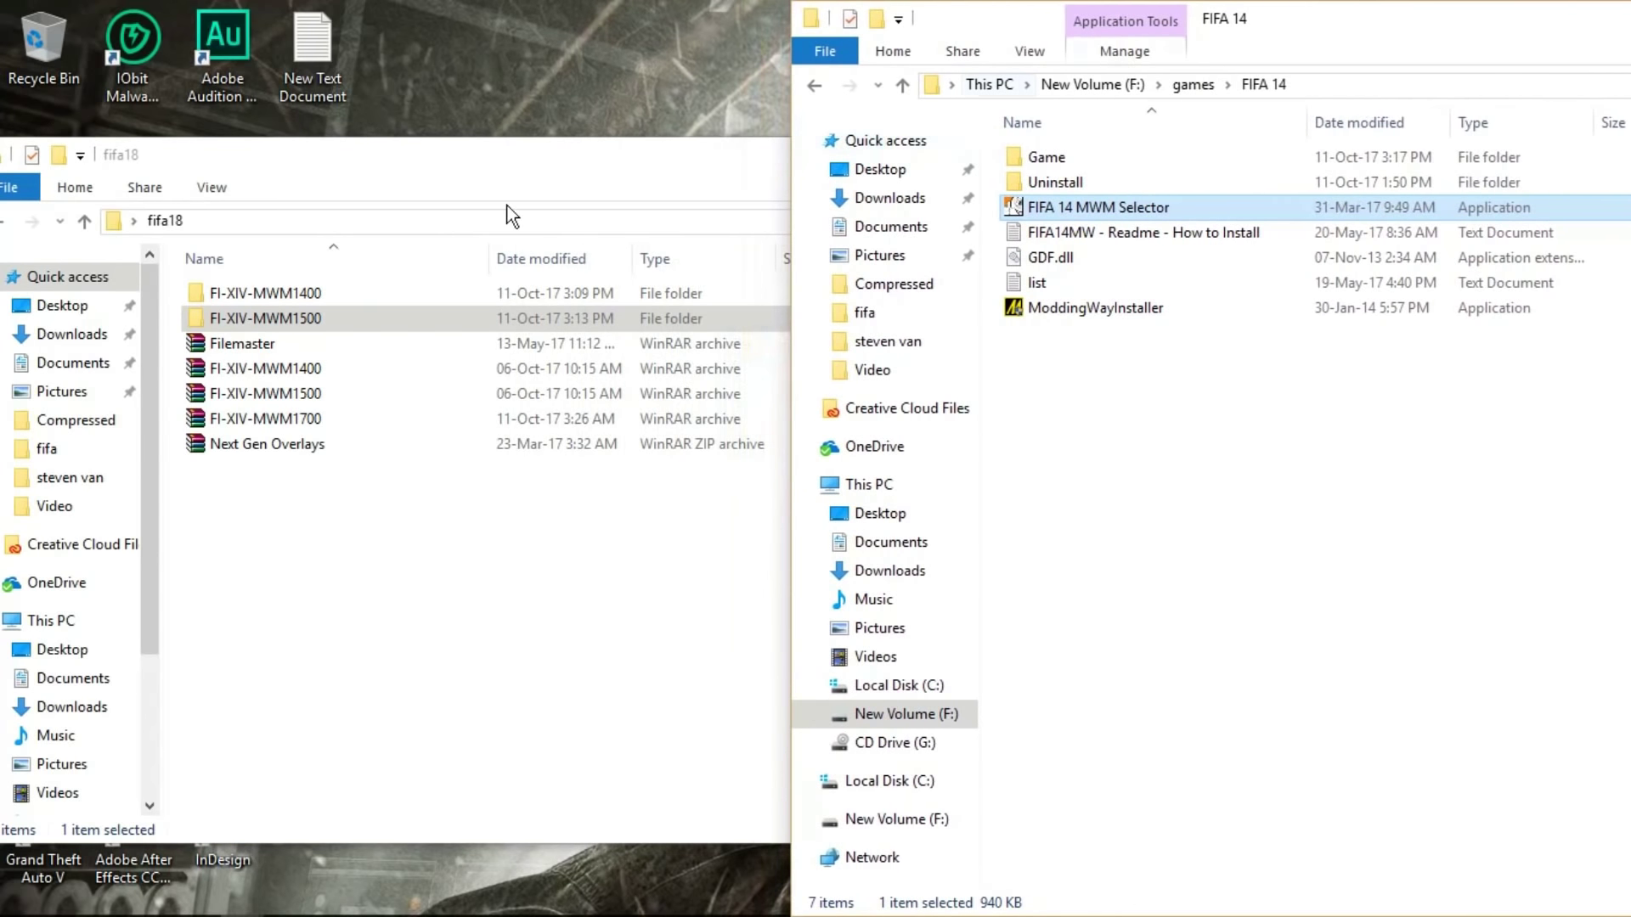
left_click_drag(511, 169, 564, 164)
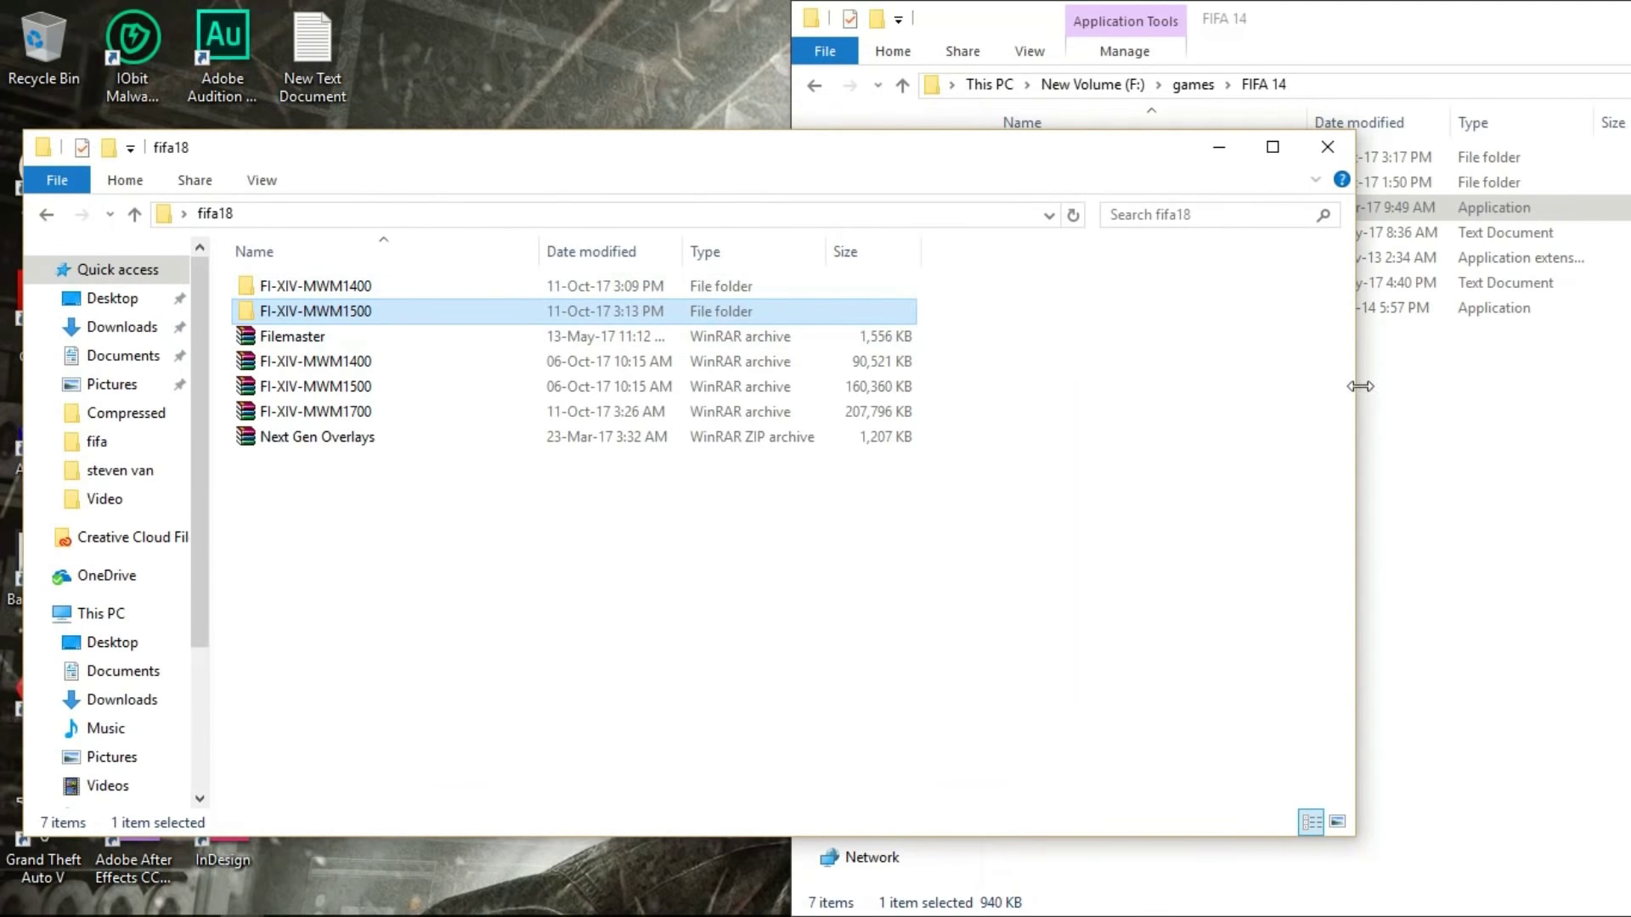
left_click_drag(1354, 387, 788, 390)
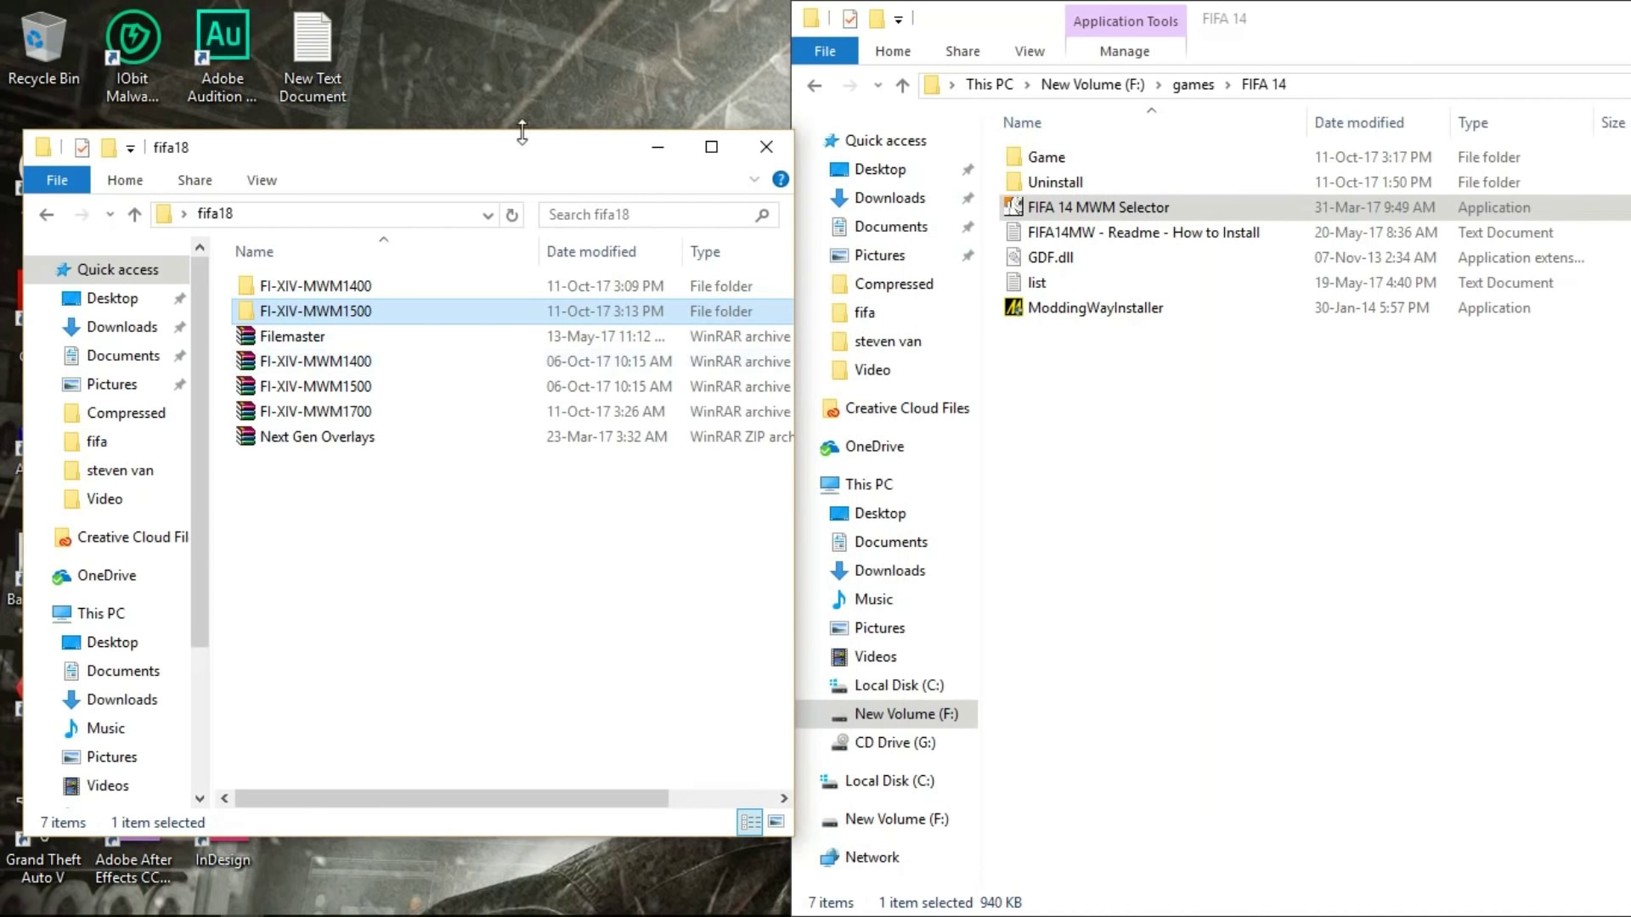
left_click_drag(505, 134, 505, 2)
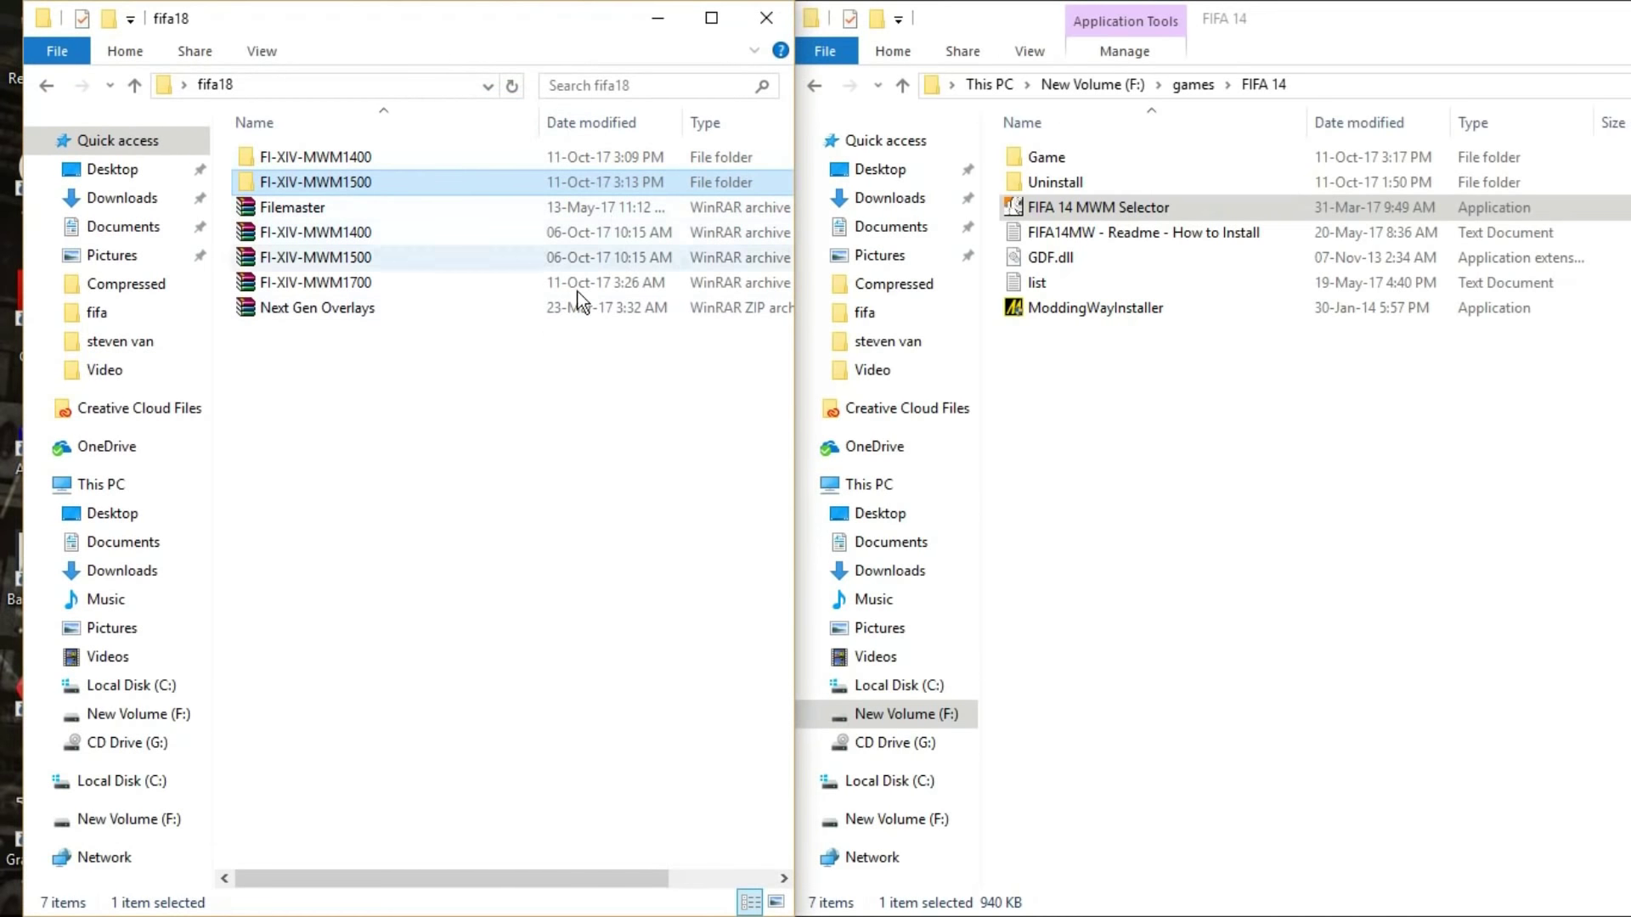
Step: Extract the FI-XIV-MWM1700 archive into a folder of the same name and open that folder
left_click(316, 489)
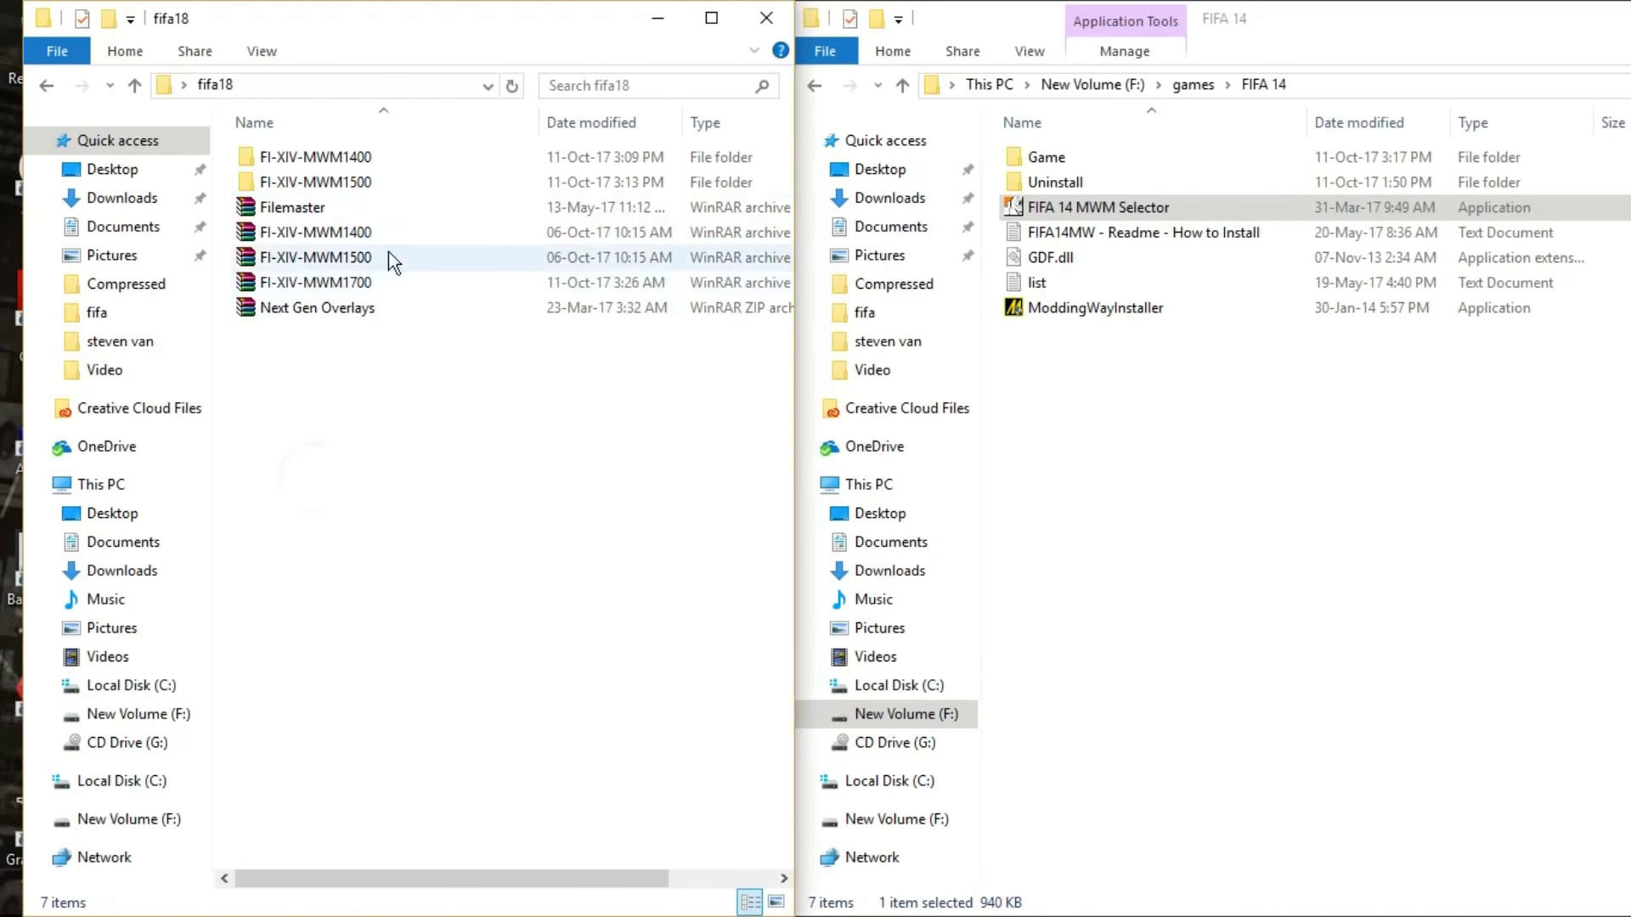
left_click(360, 287)
right_click(362, 287)
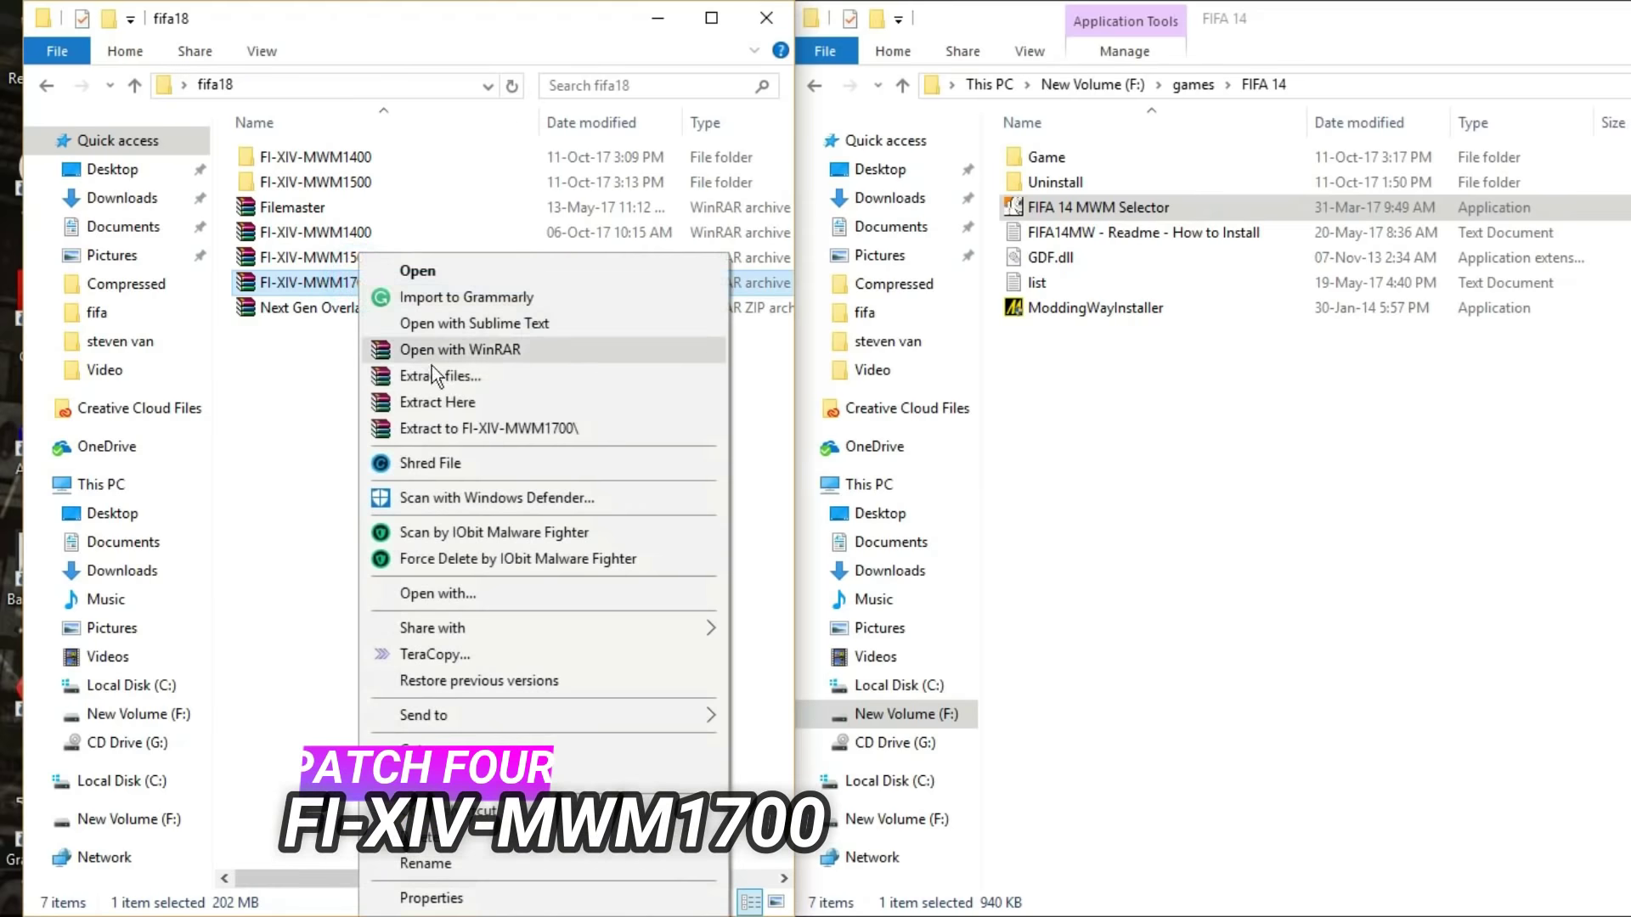
left_click(452, 425)
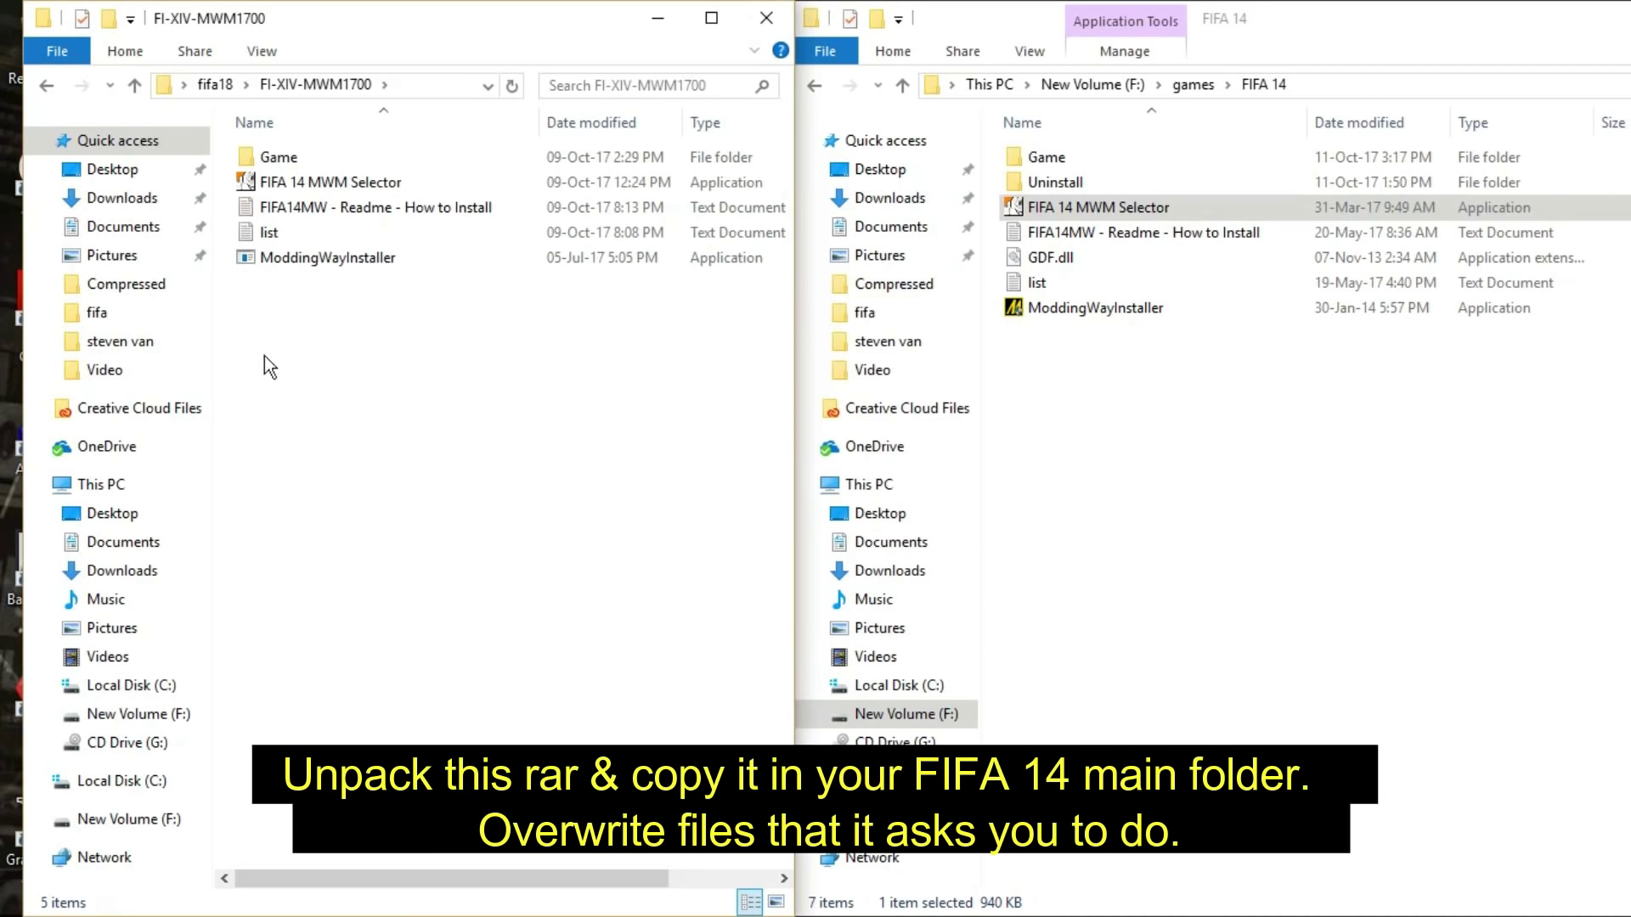
Step: Copy the entire contents of the FI-XIV-MWM1700 folder into the FIFA 14 folder, overwriting all existing files
left_click_drag(263, 357, 684, 115)
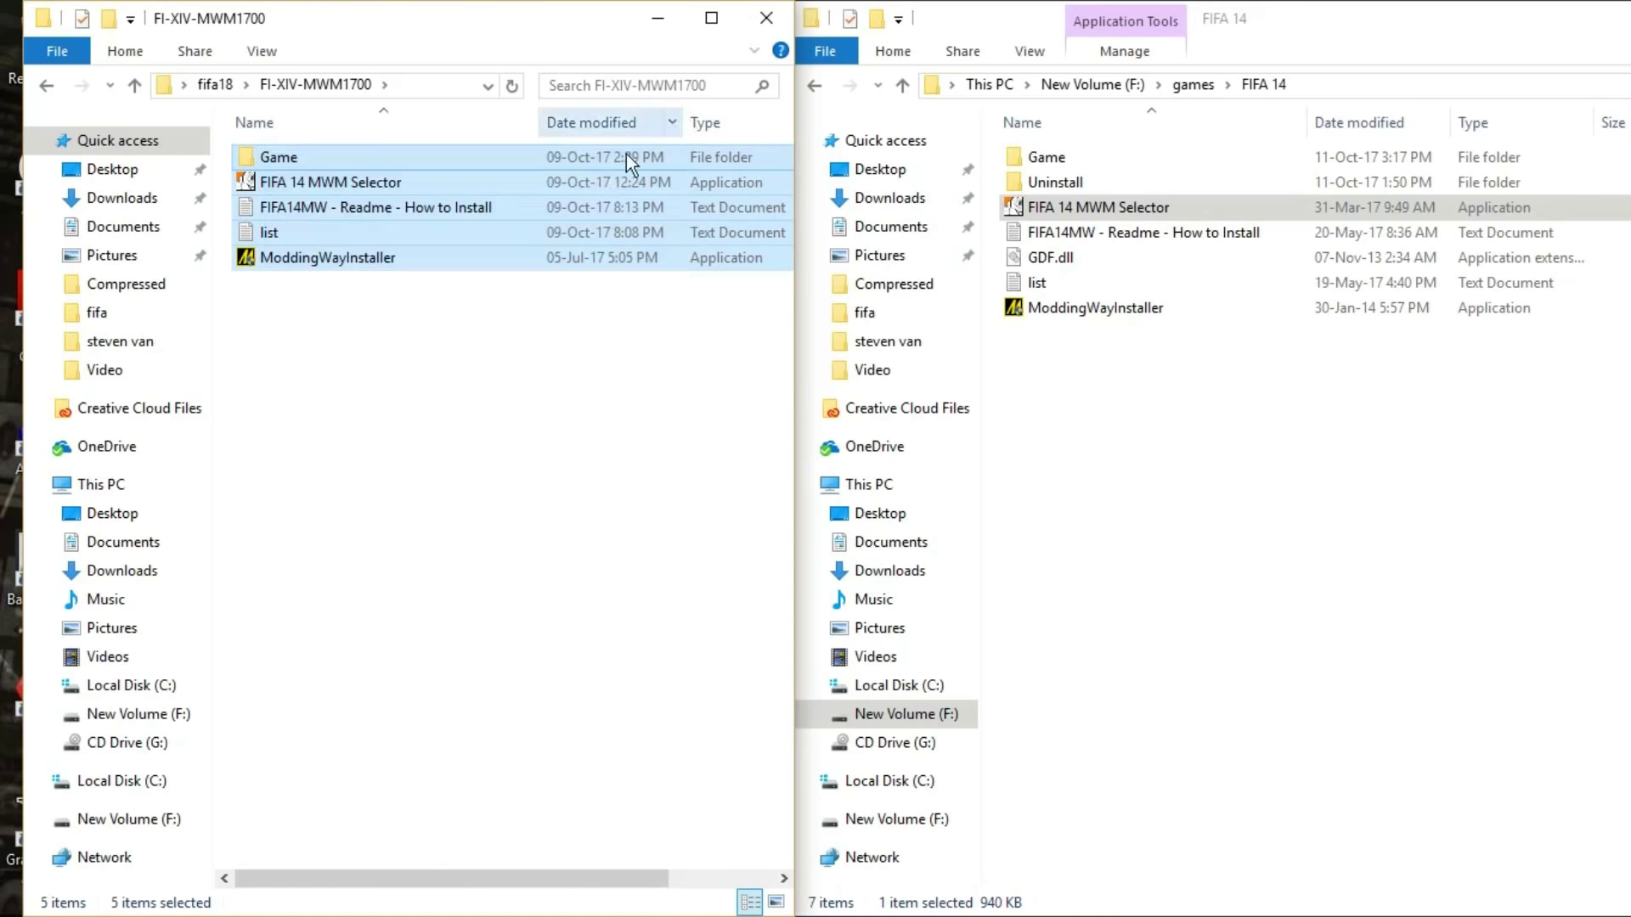
right_click(569, 203)
mouse_move(660, 360)
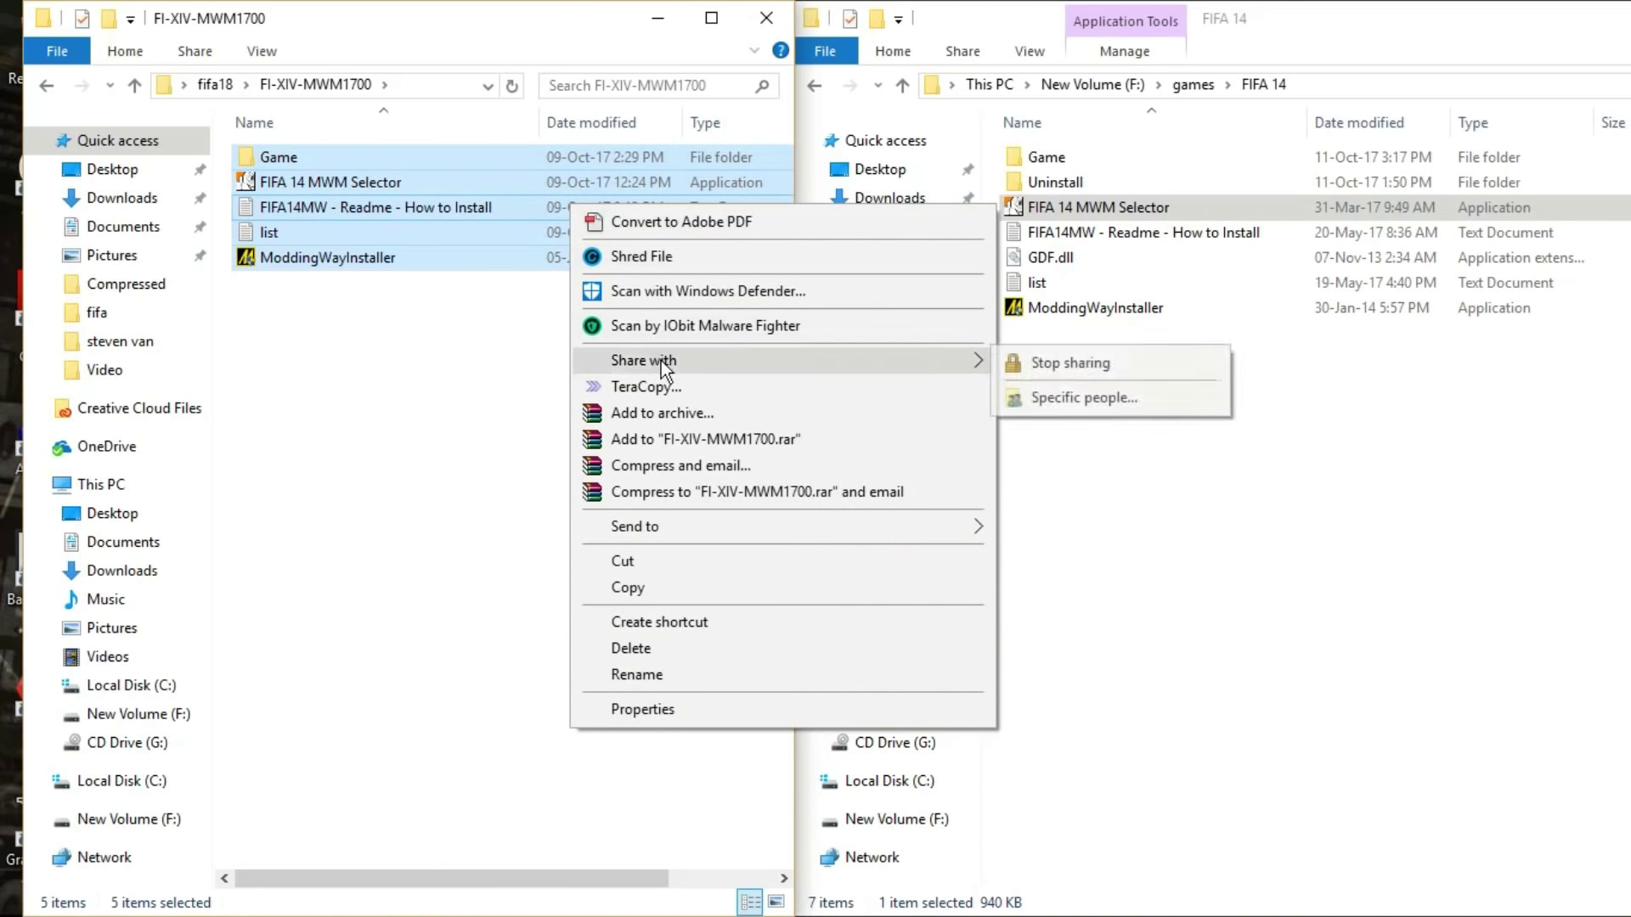
left_click(656, 588)
right_click(1223, 447)
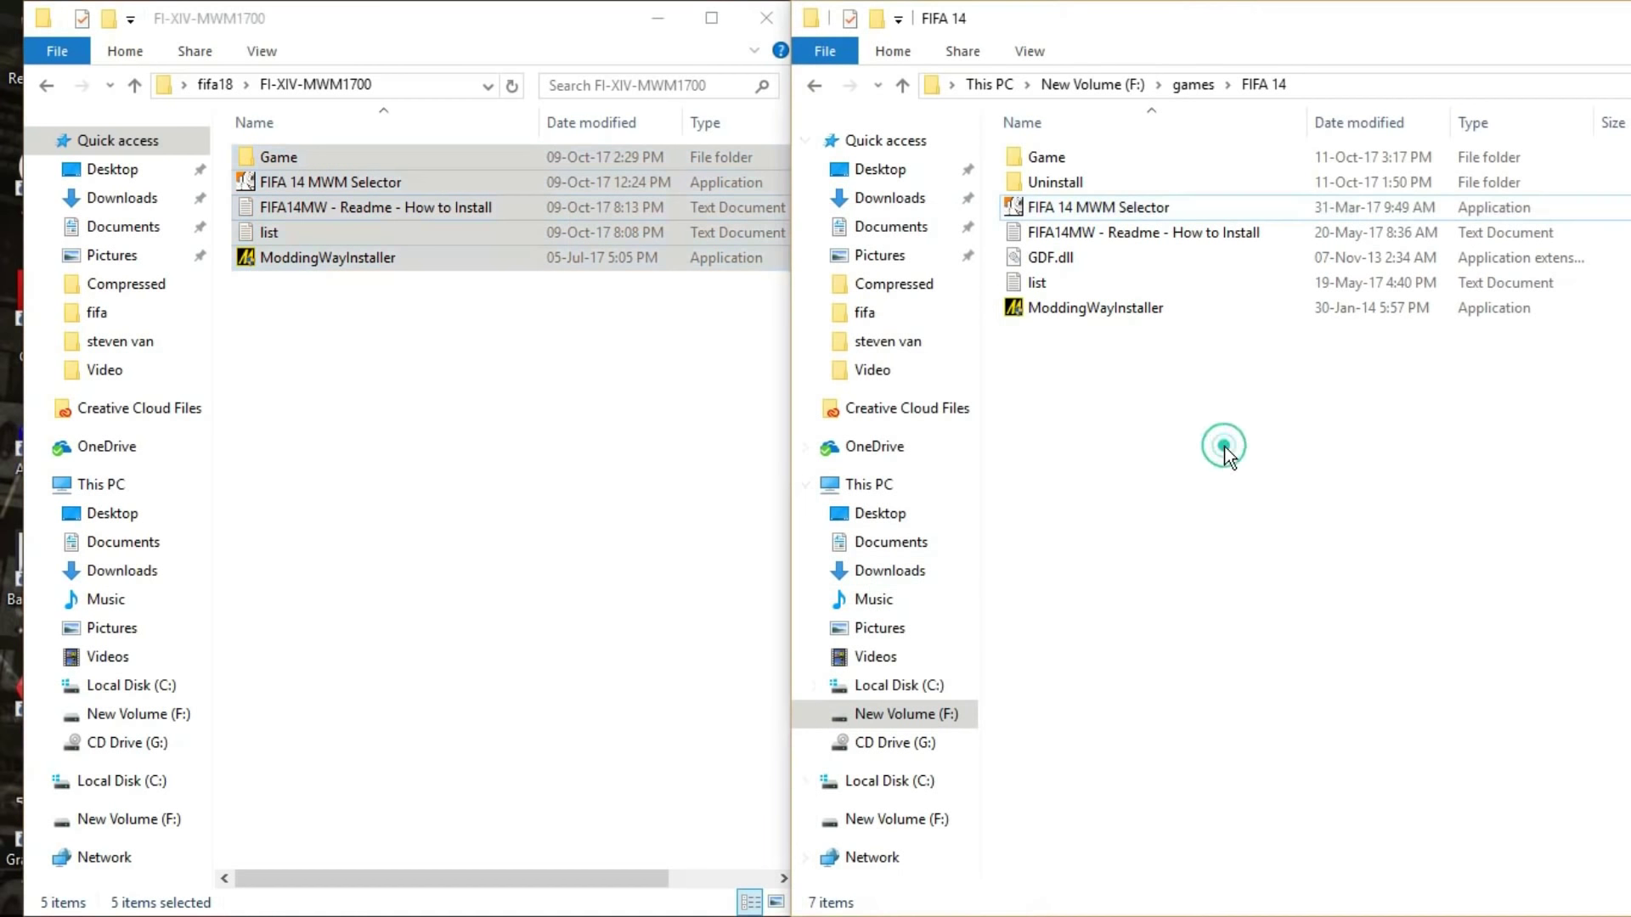
left_click(1308, 616)
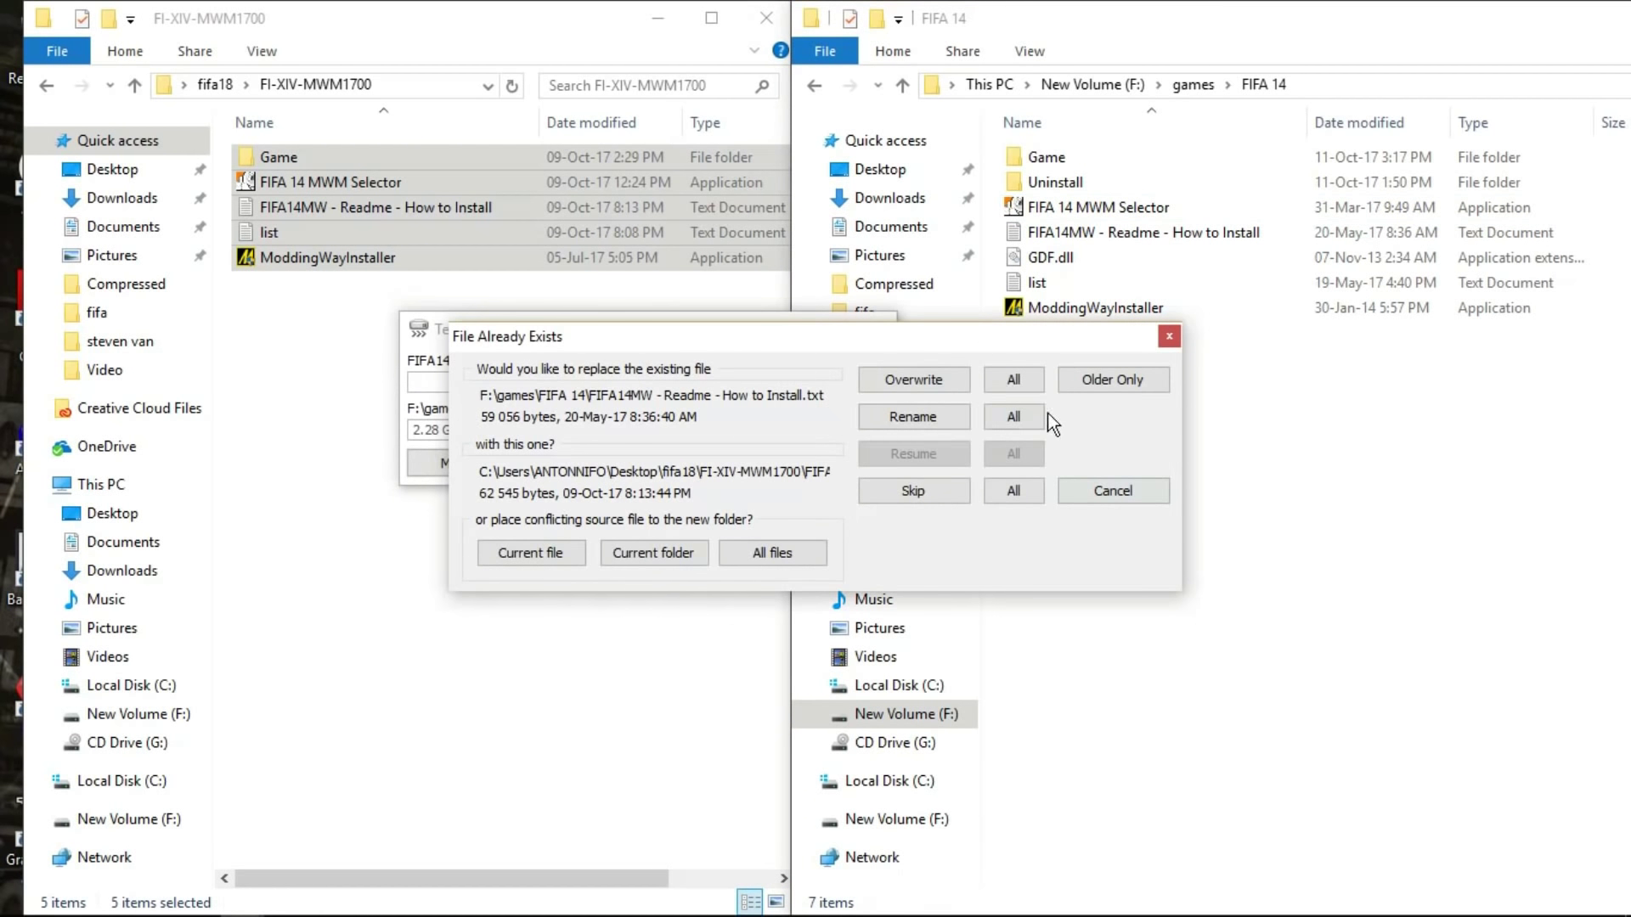
left_click(1022, 387)
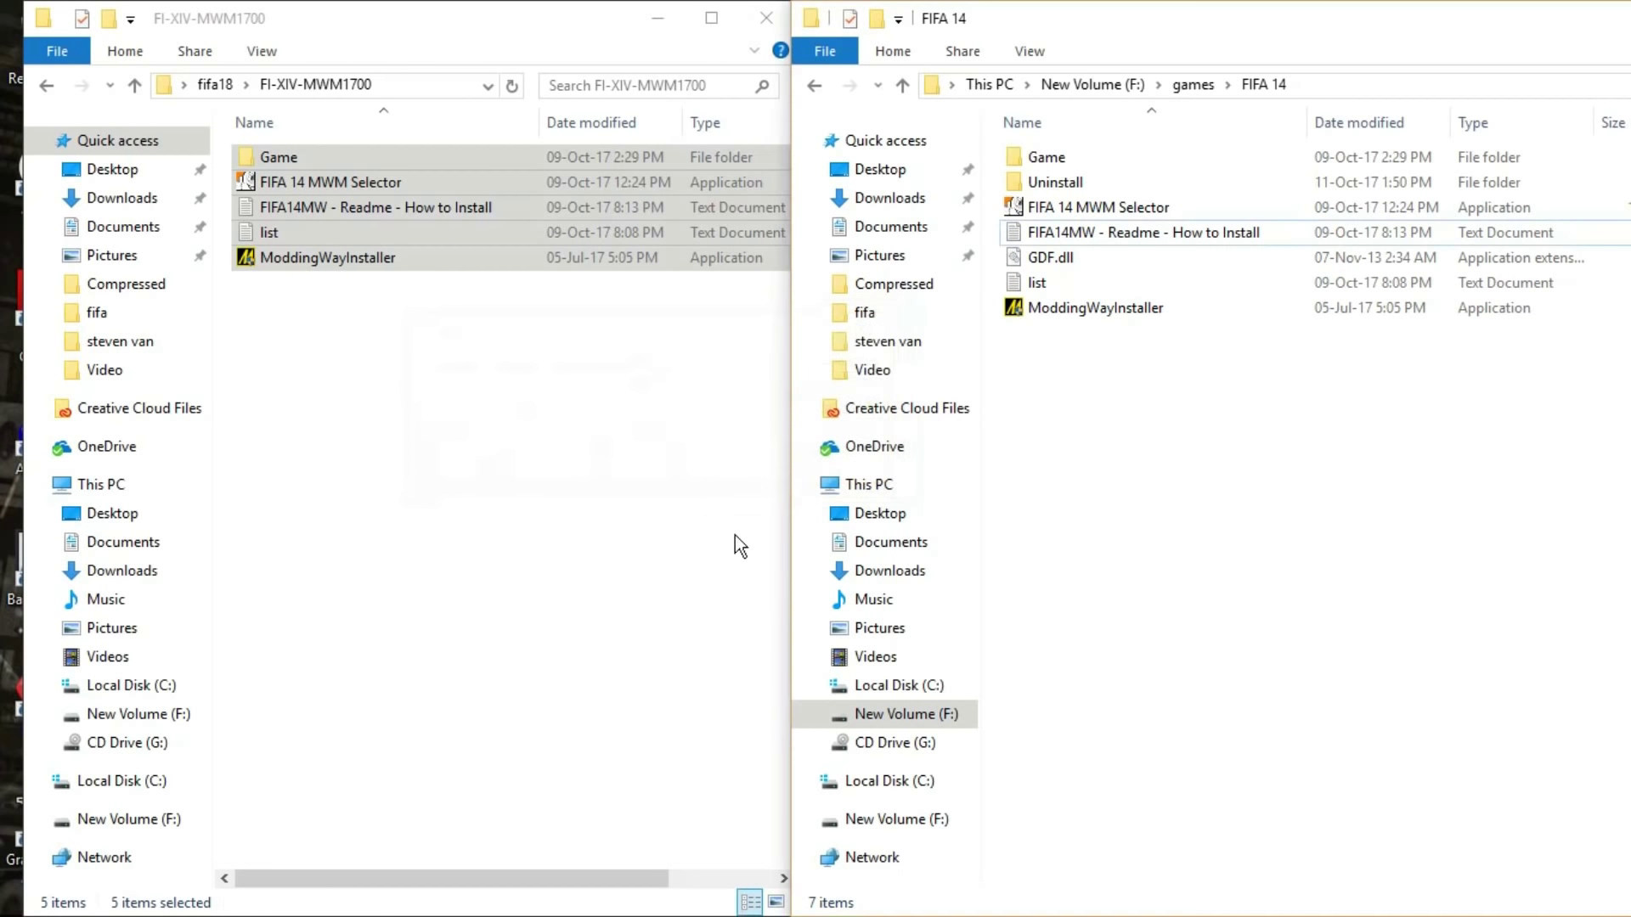
Step: Run ModdingWayInstaller from the FIFA 14 folder to install the MWM1700 patch
left_click(1097, 322)
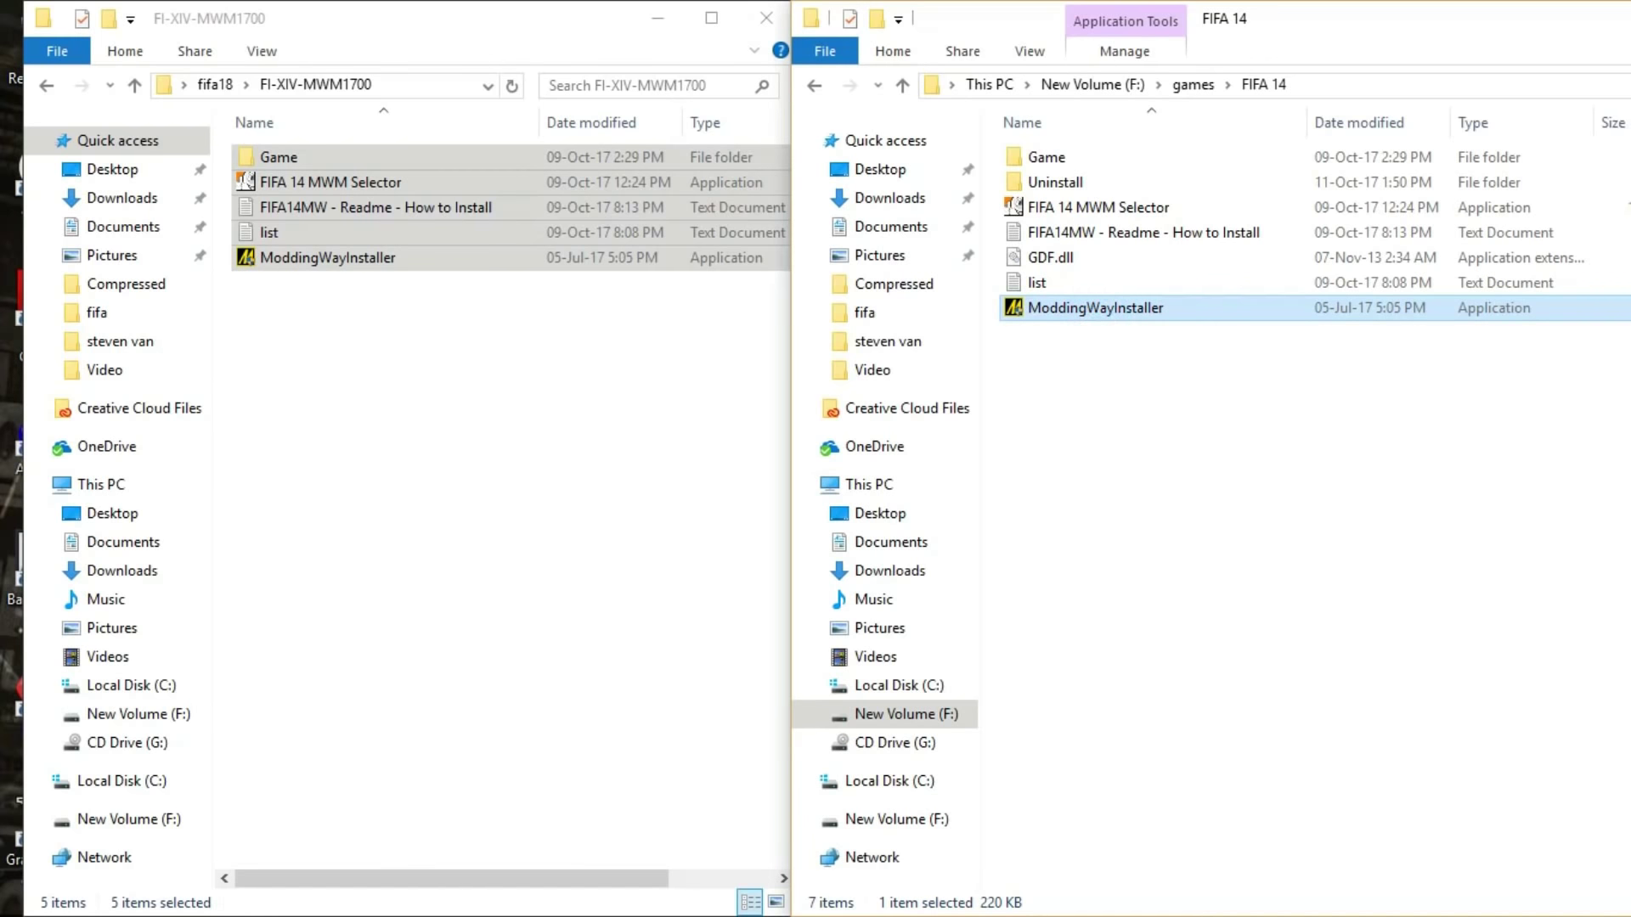
key("Return")
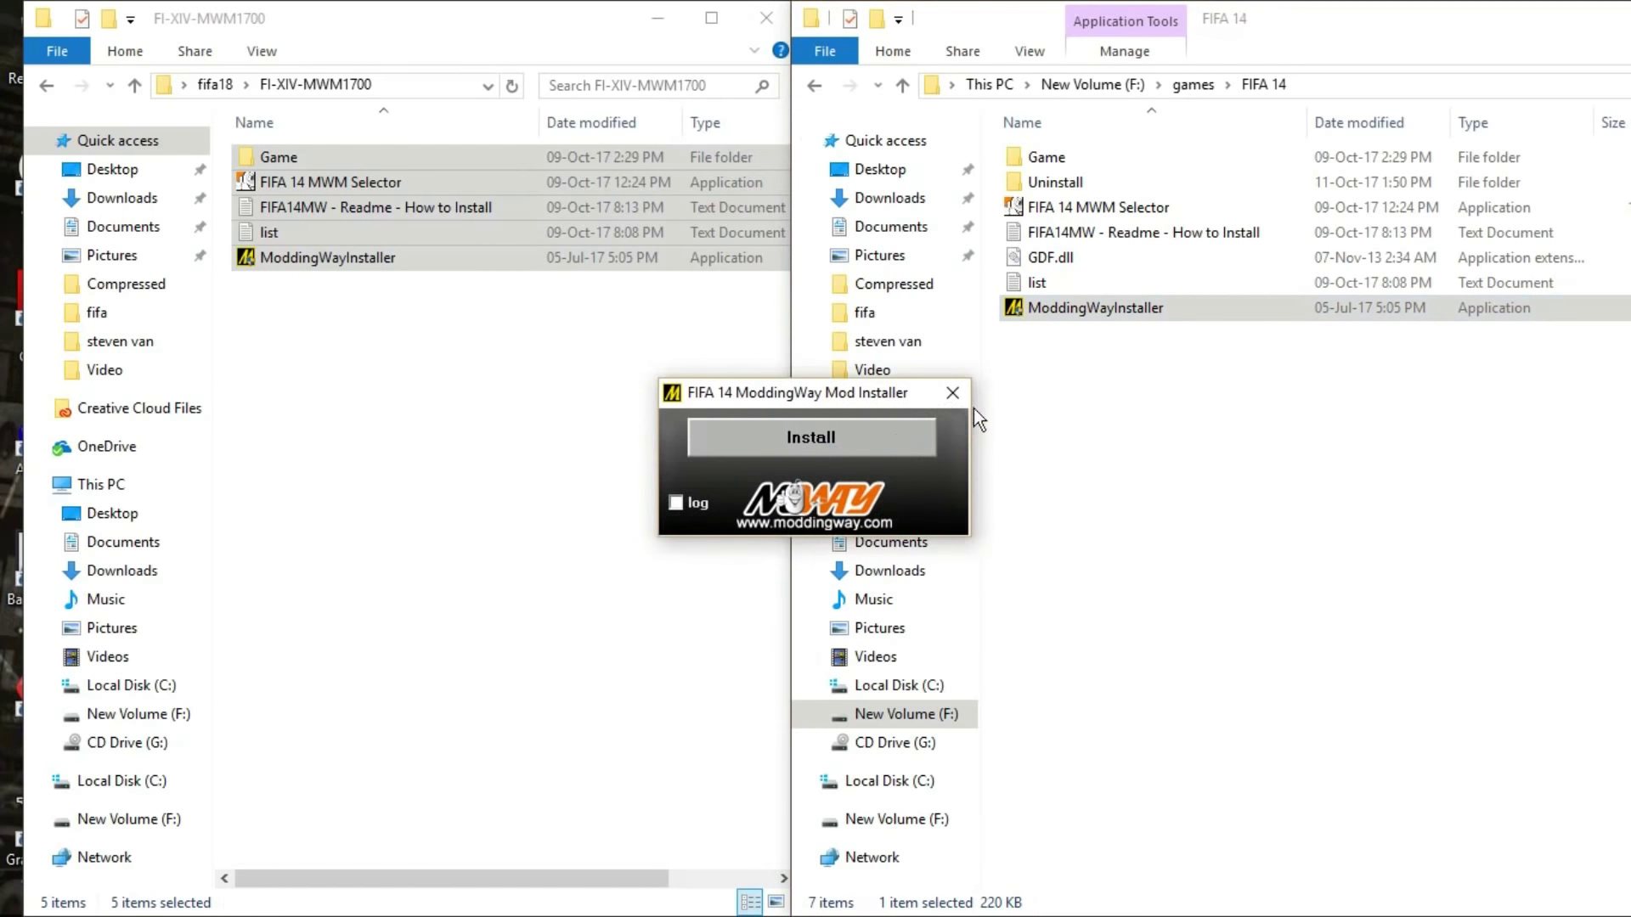
left_click(895, 436)
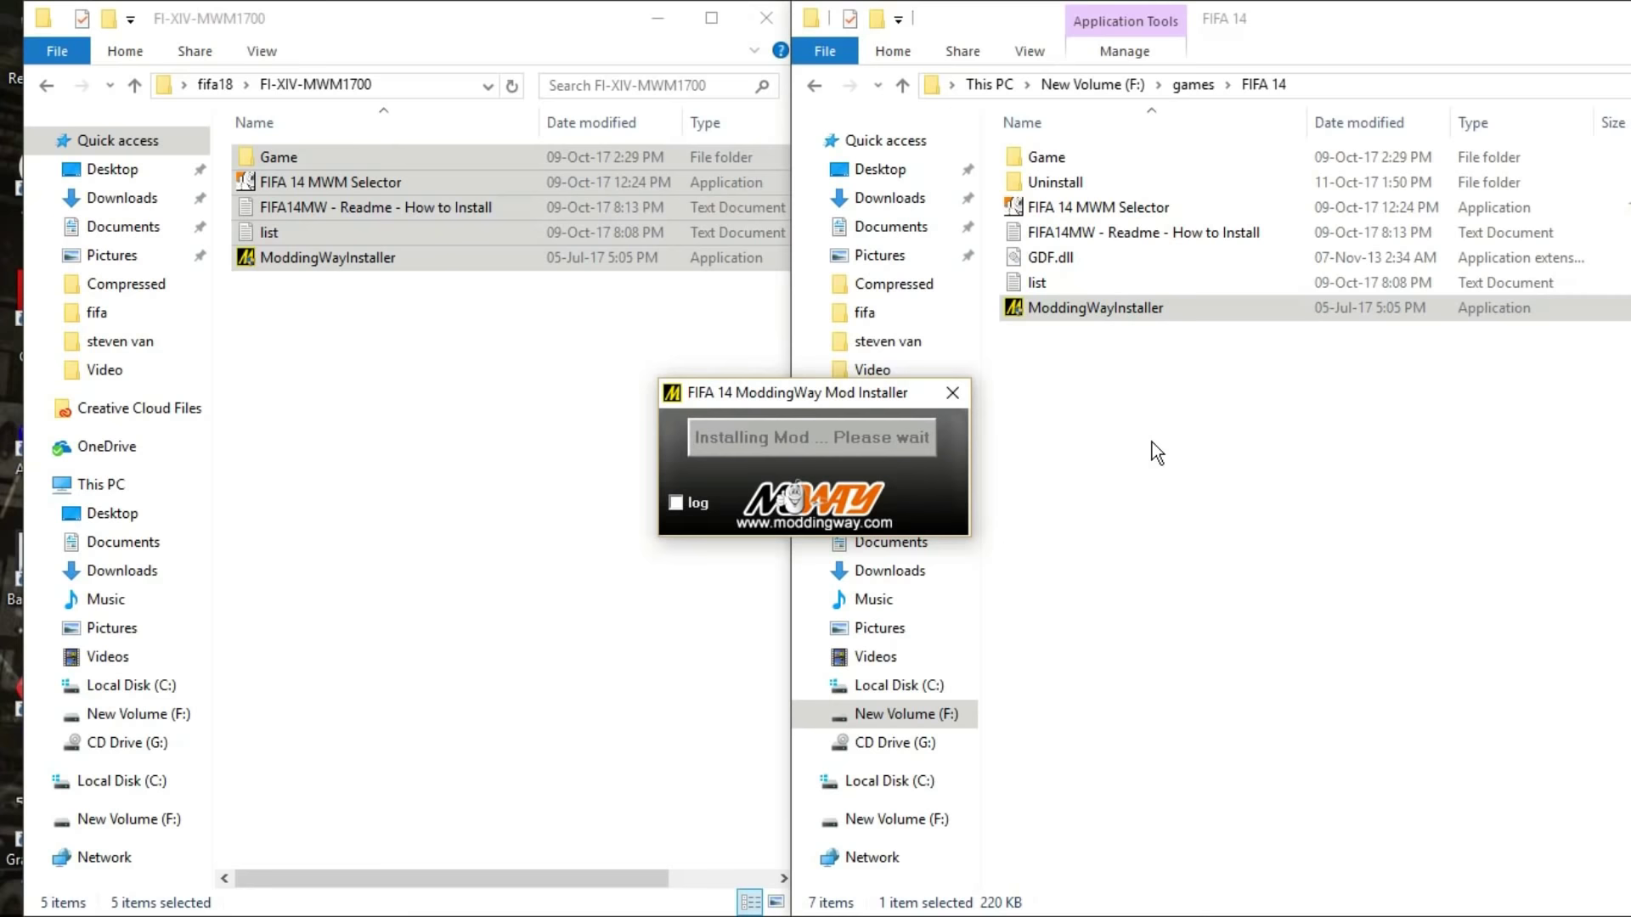
Step: Open the FIFA 14 MWM Selector and apply Database 14.0, accepting the database change
left_click(1098, 207)
double_click(1099, 207)
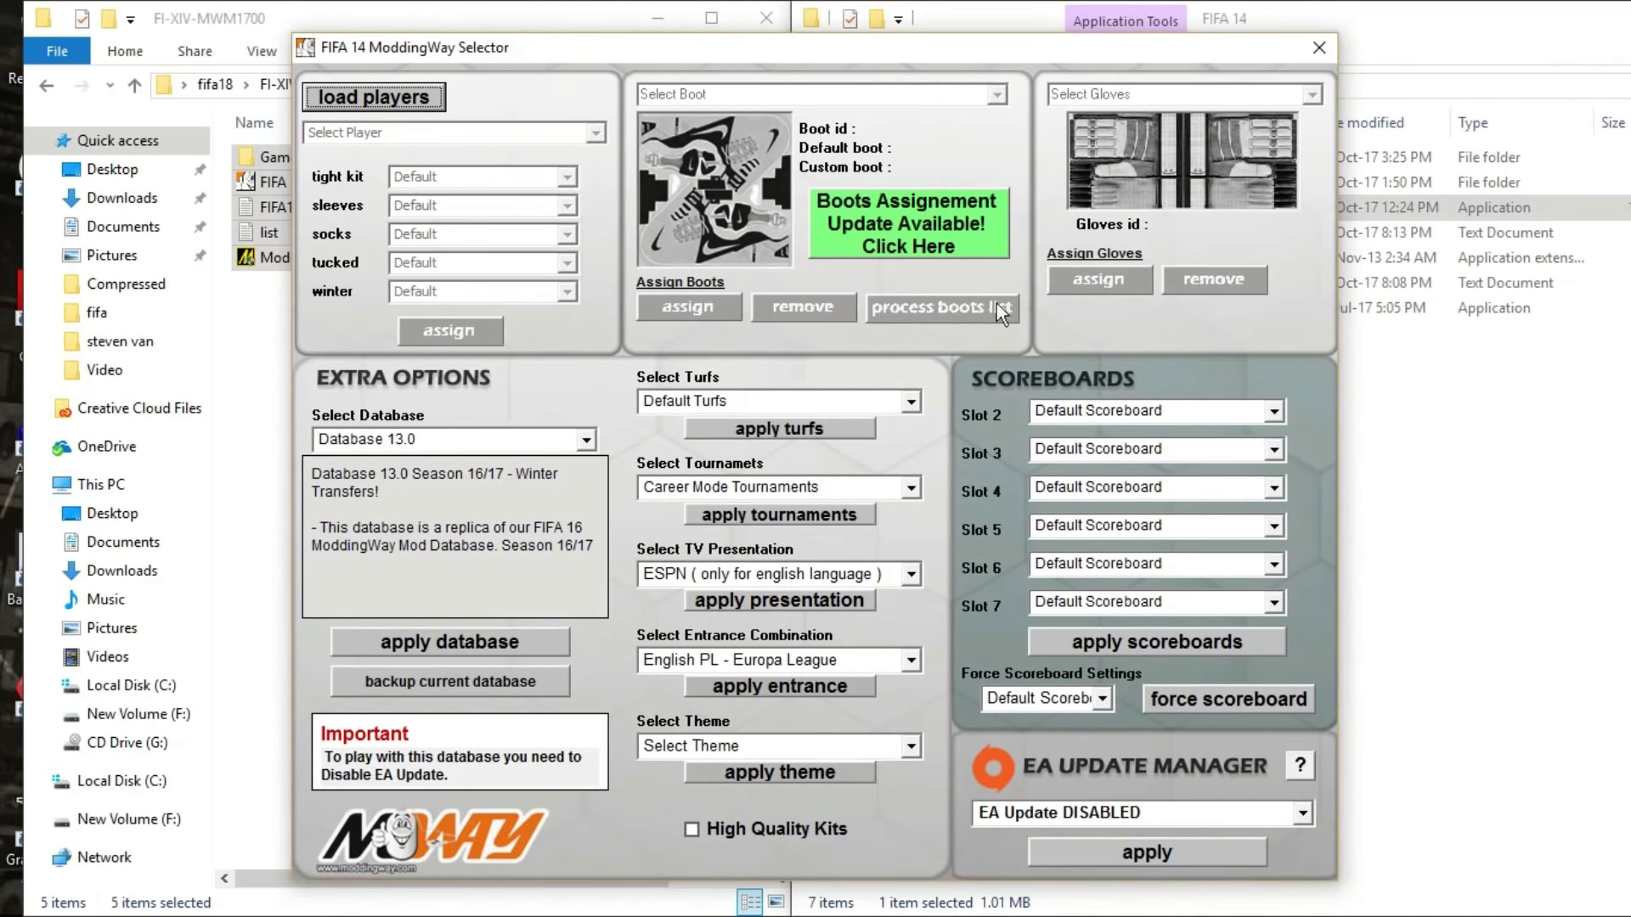
left_click(581, 439)
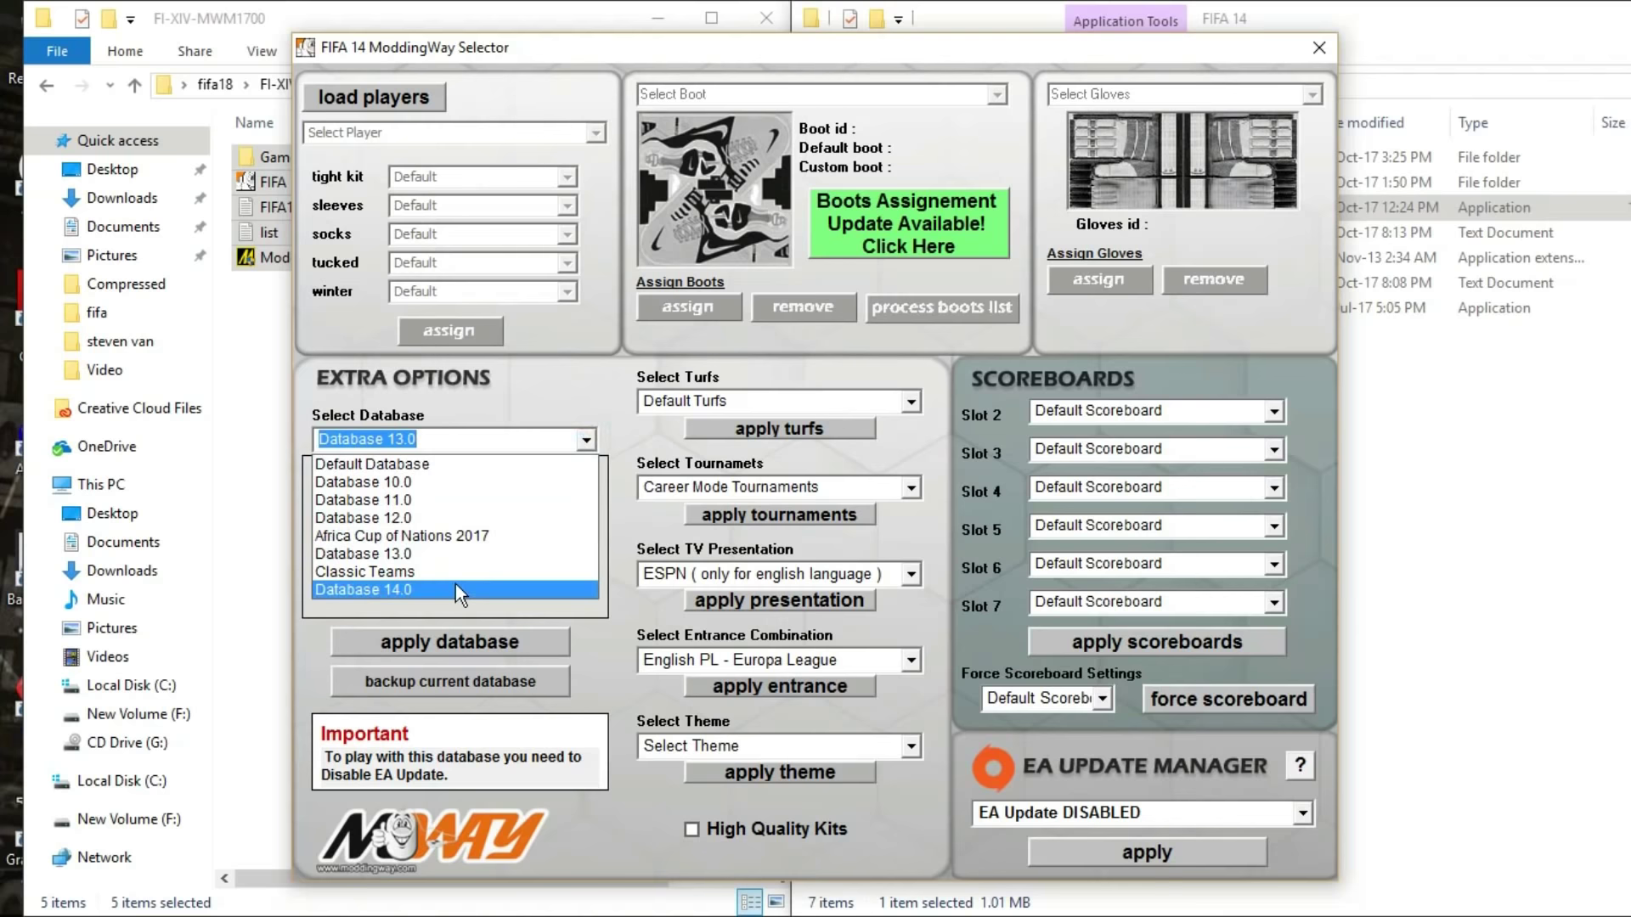
left_click(406, 591)
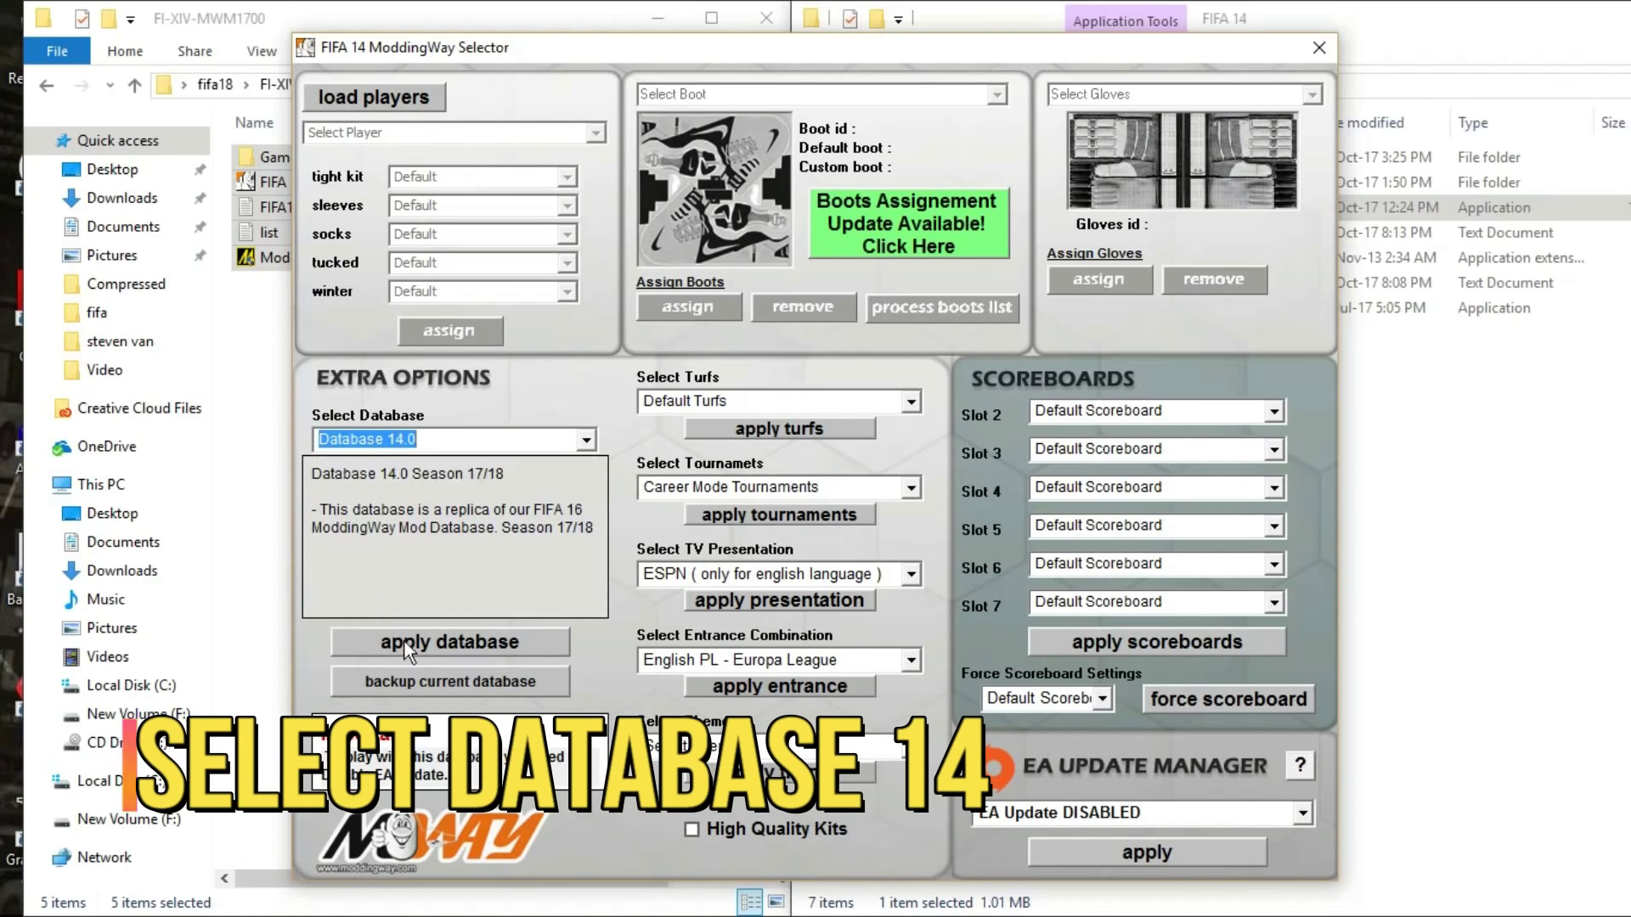
left_click(451, 654)
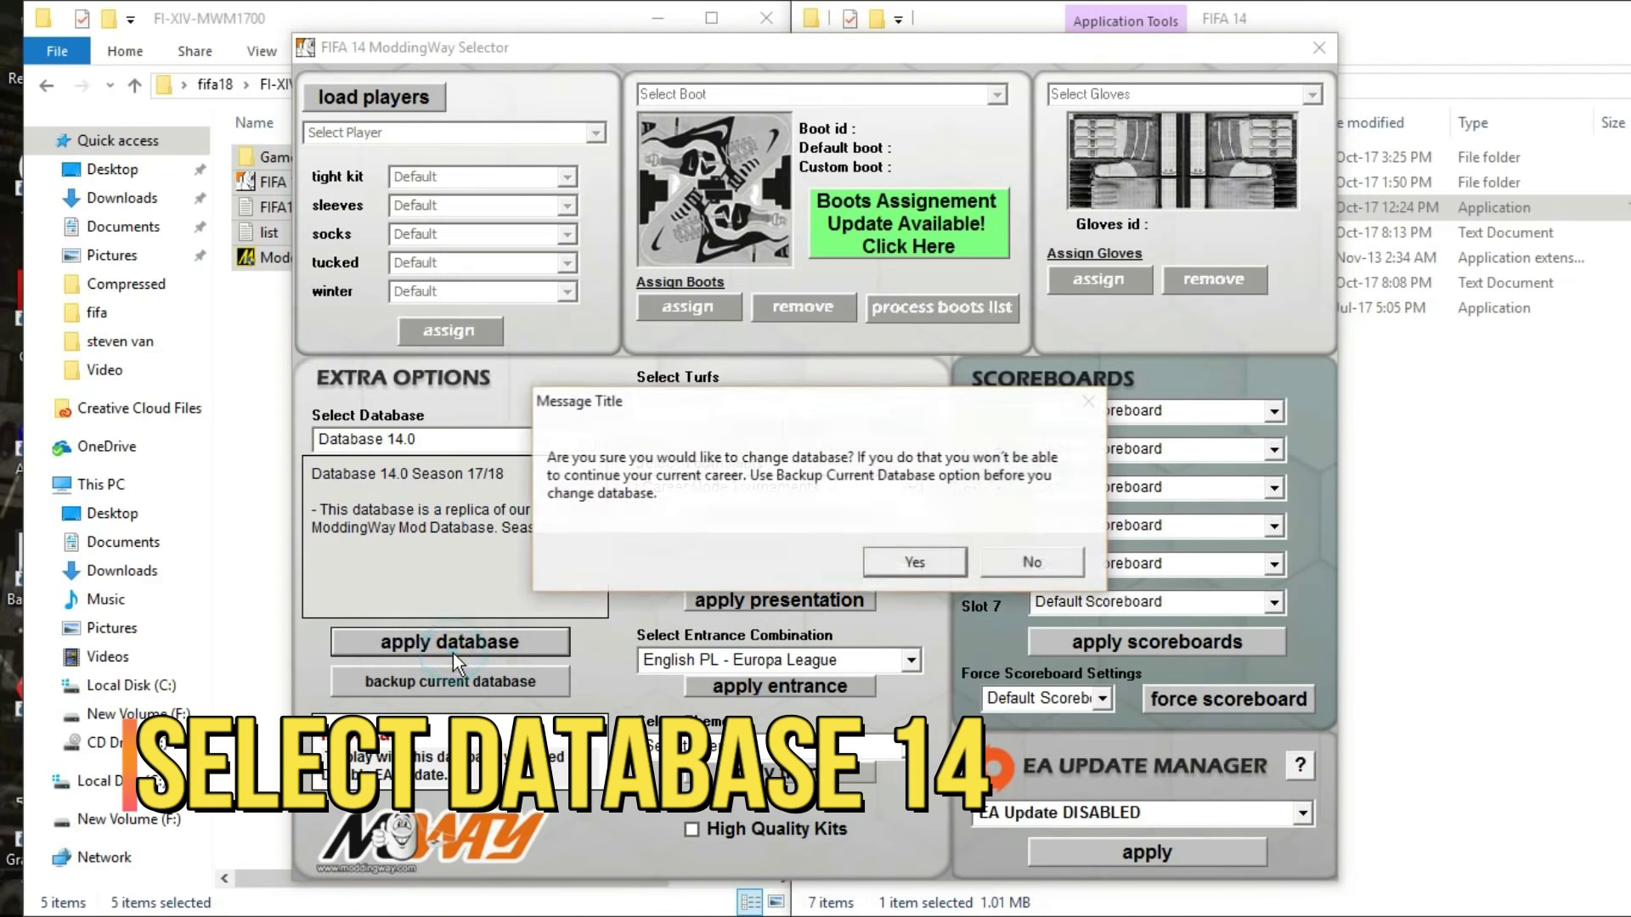
left_click(925, 564)
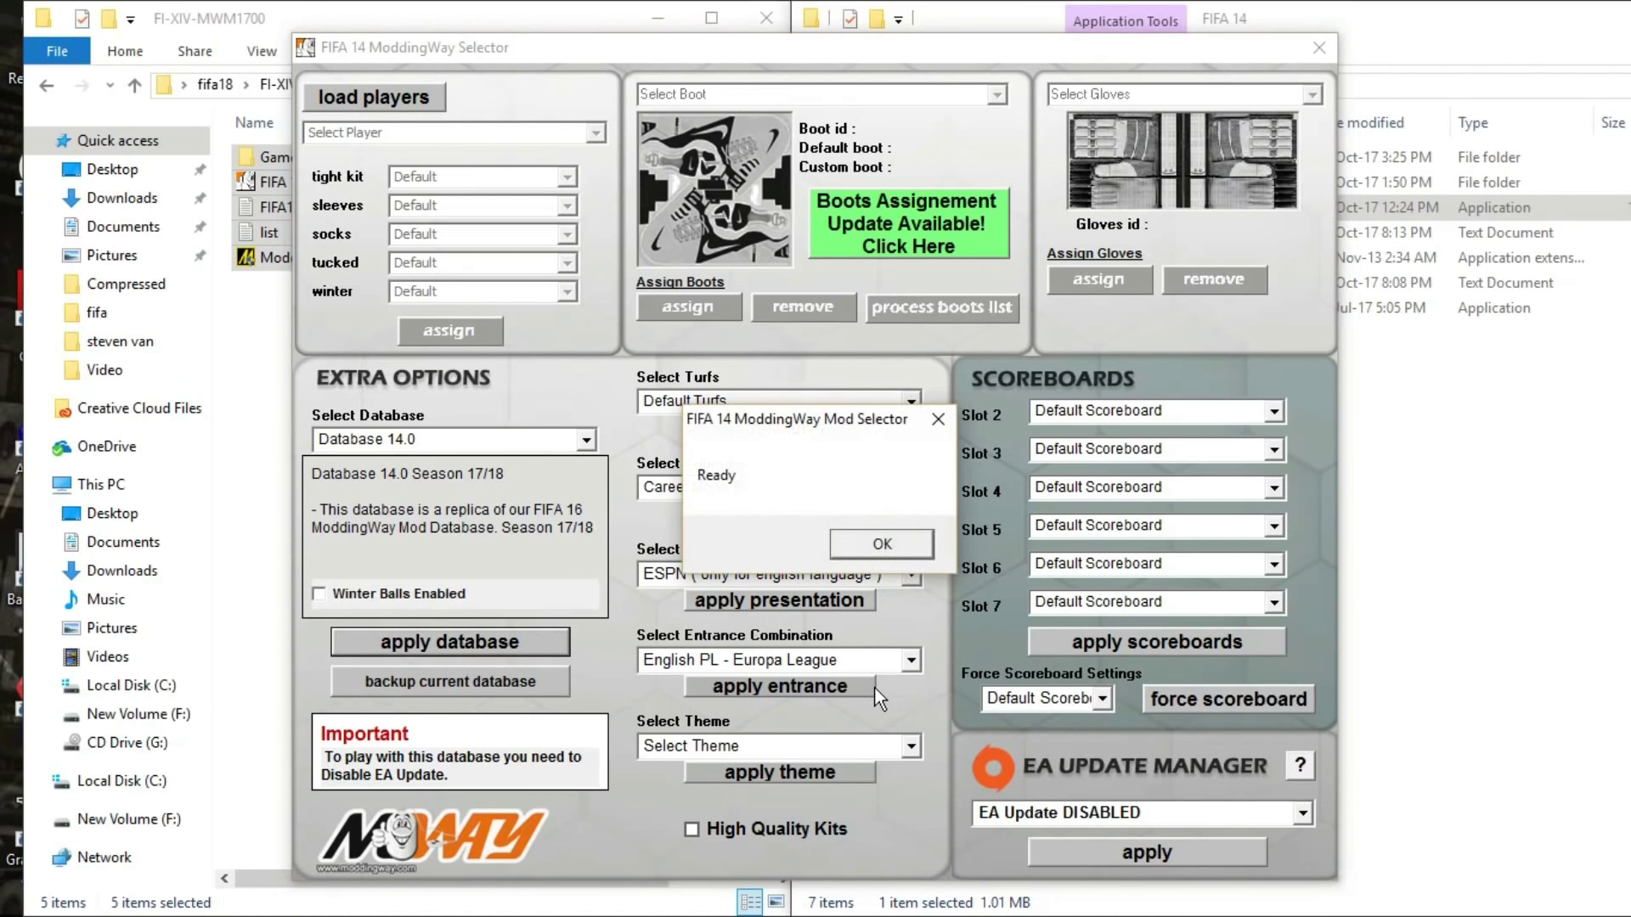
left_click(877, 552)
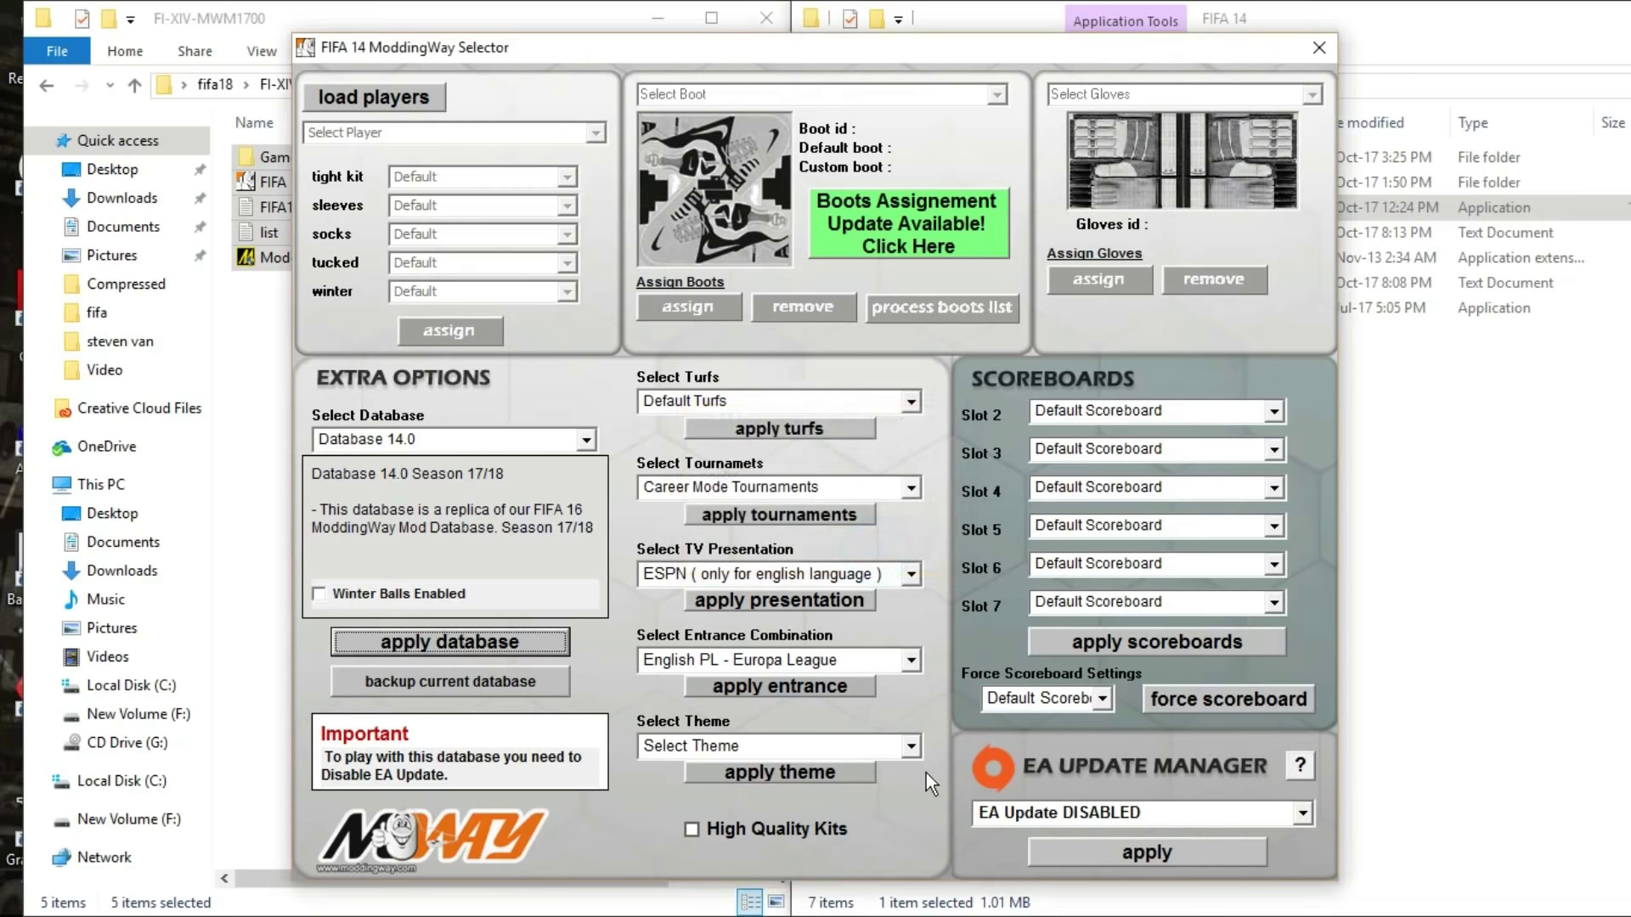
Step: Apply the Manchester United theme and the EA Update DISABLED setting in the selector
left_click(912, 747)
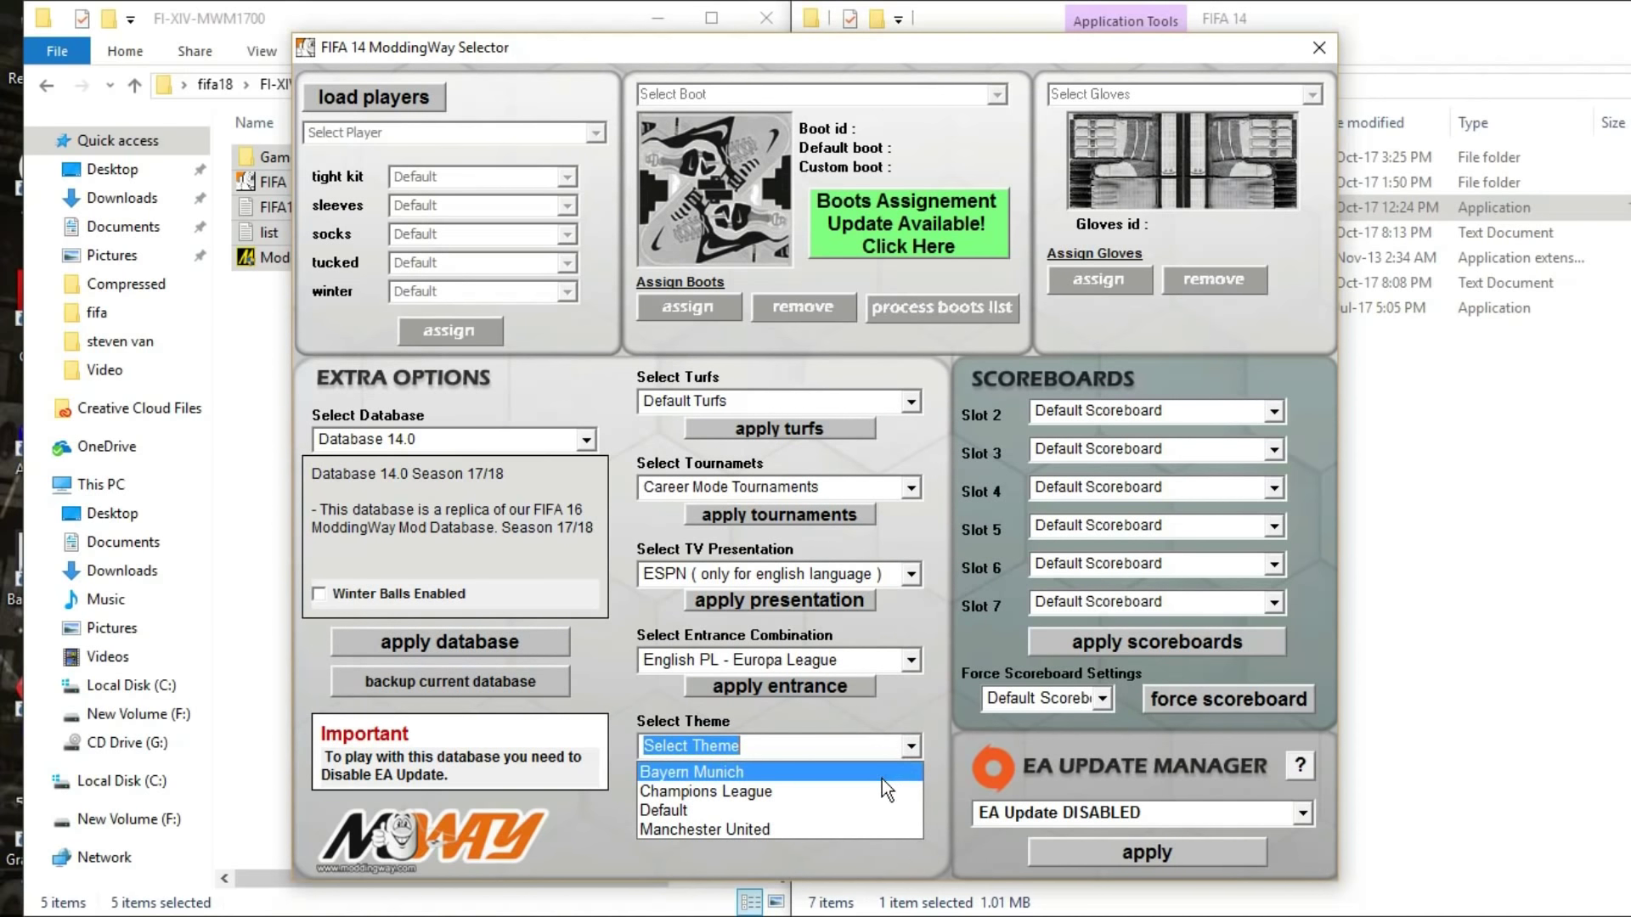
left_click(788, 828)
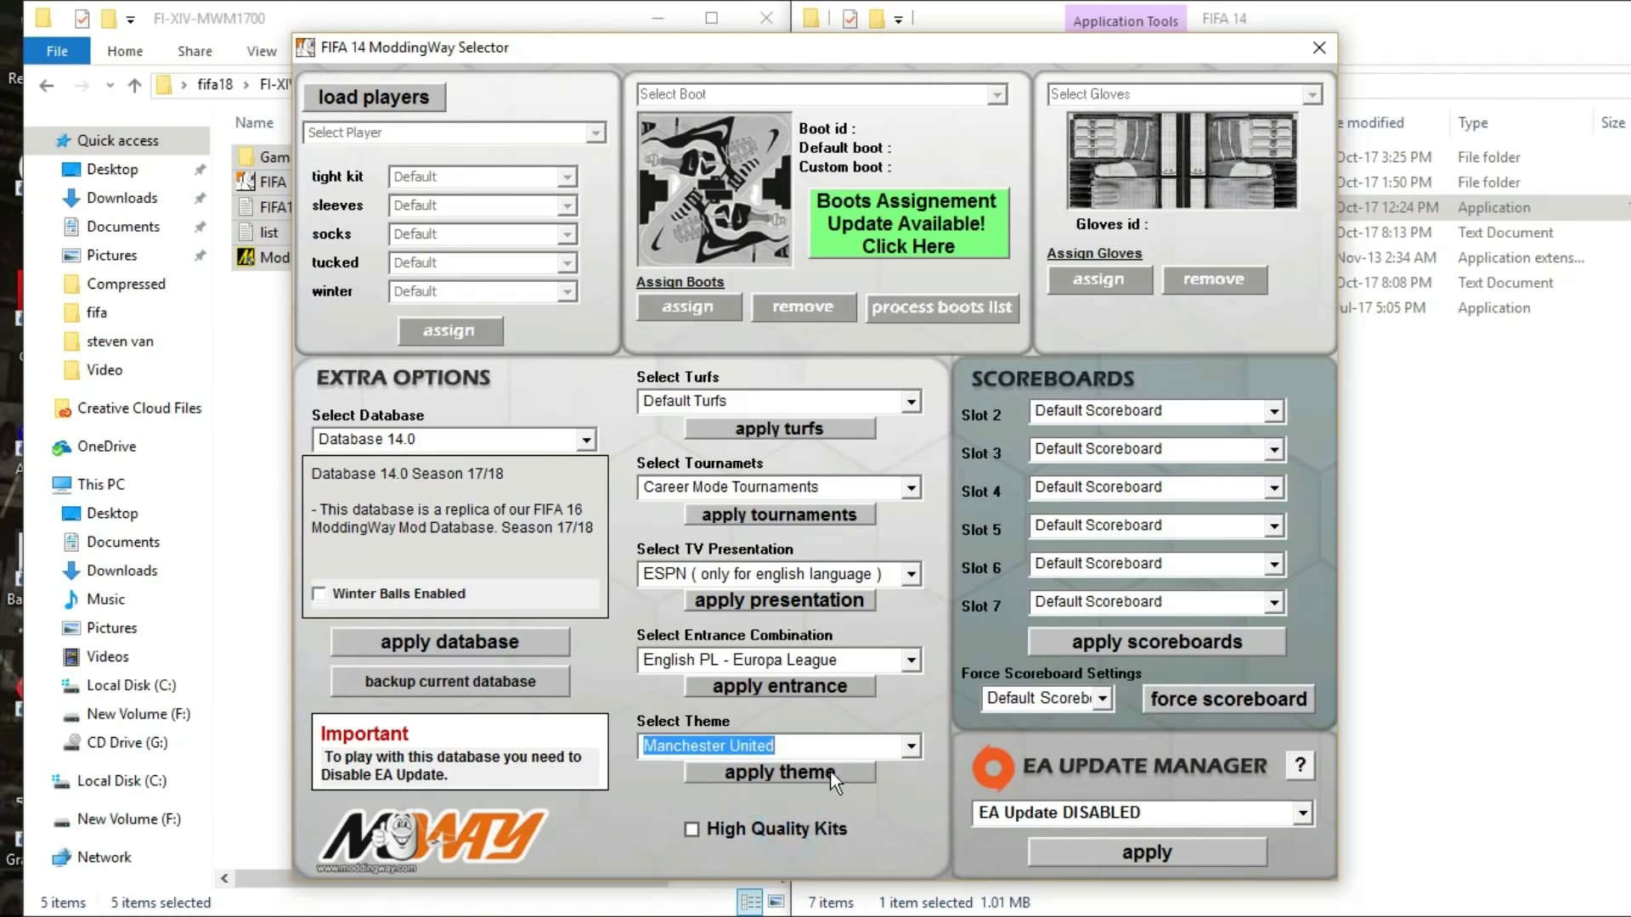
left_click(831, 772)
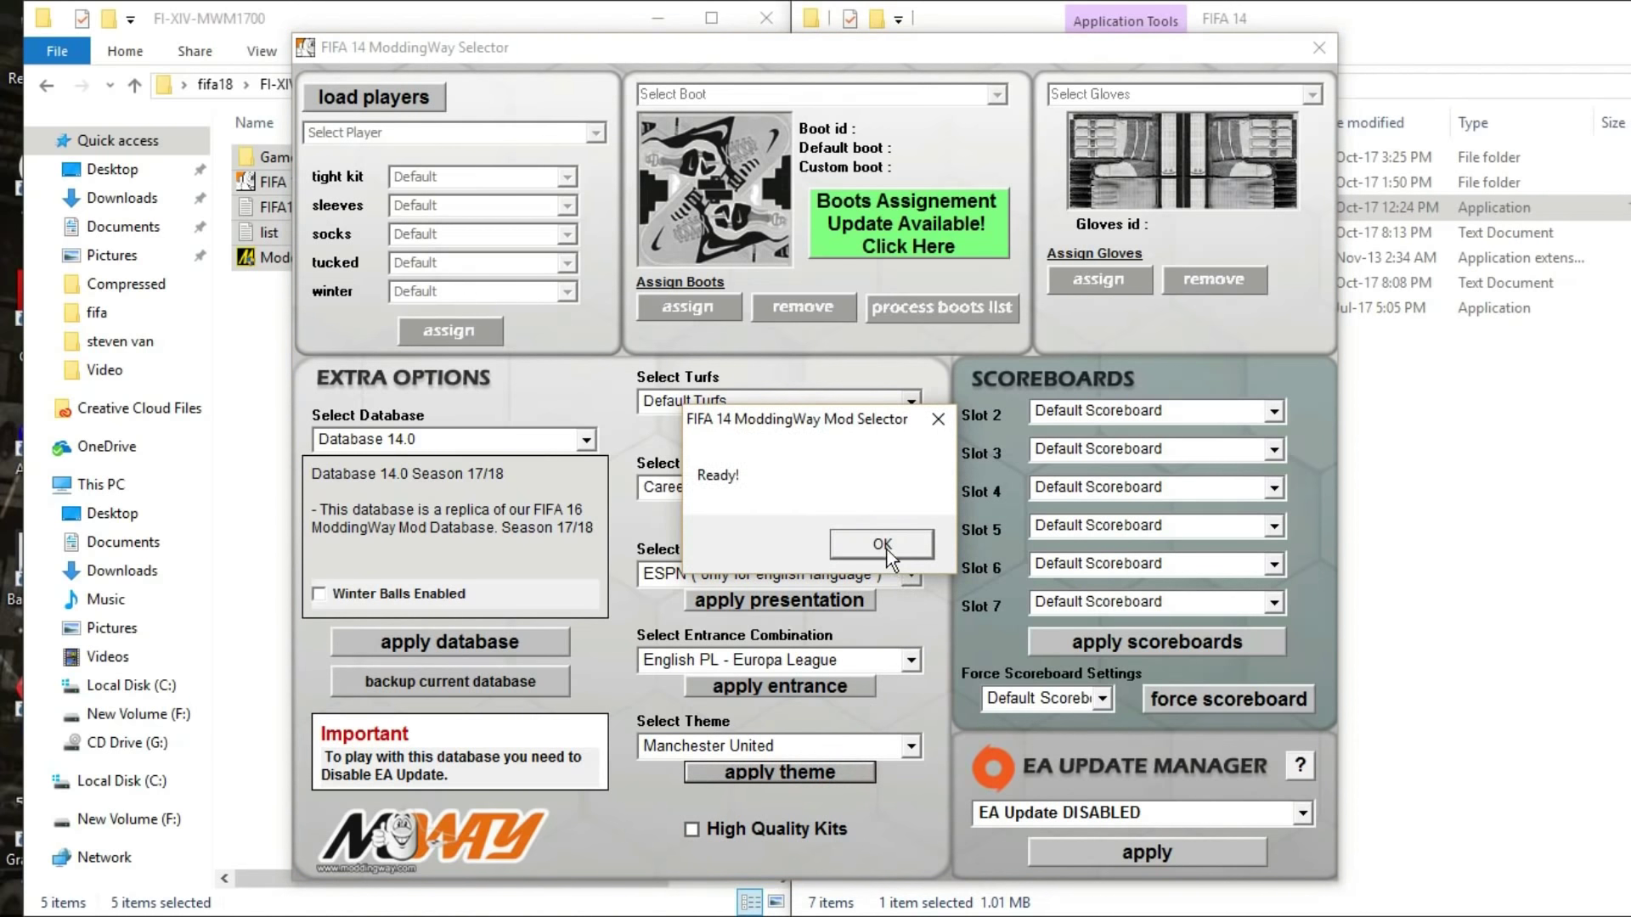
left_click(883, 545)
left_click(1148, 845)
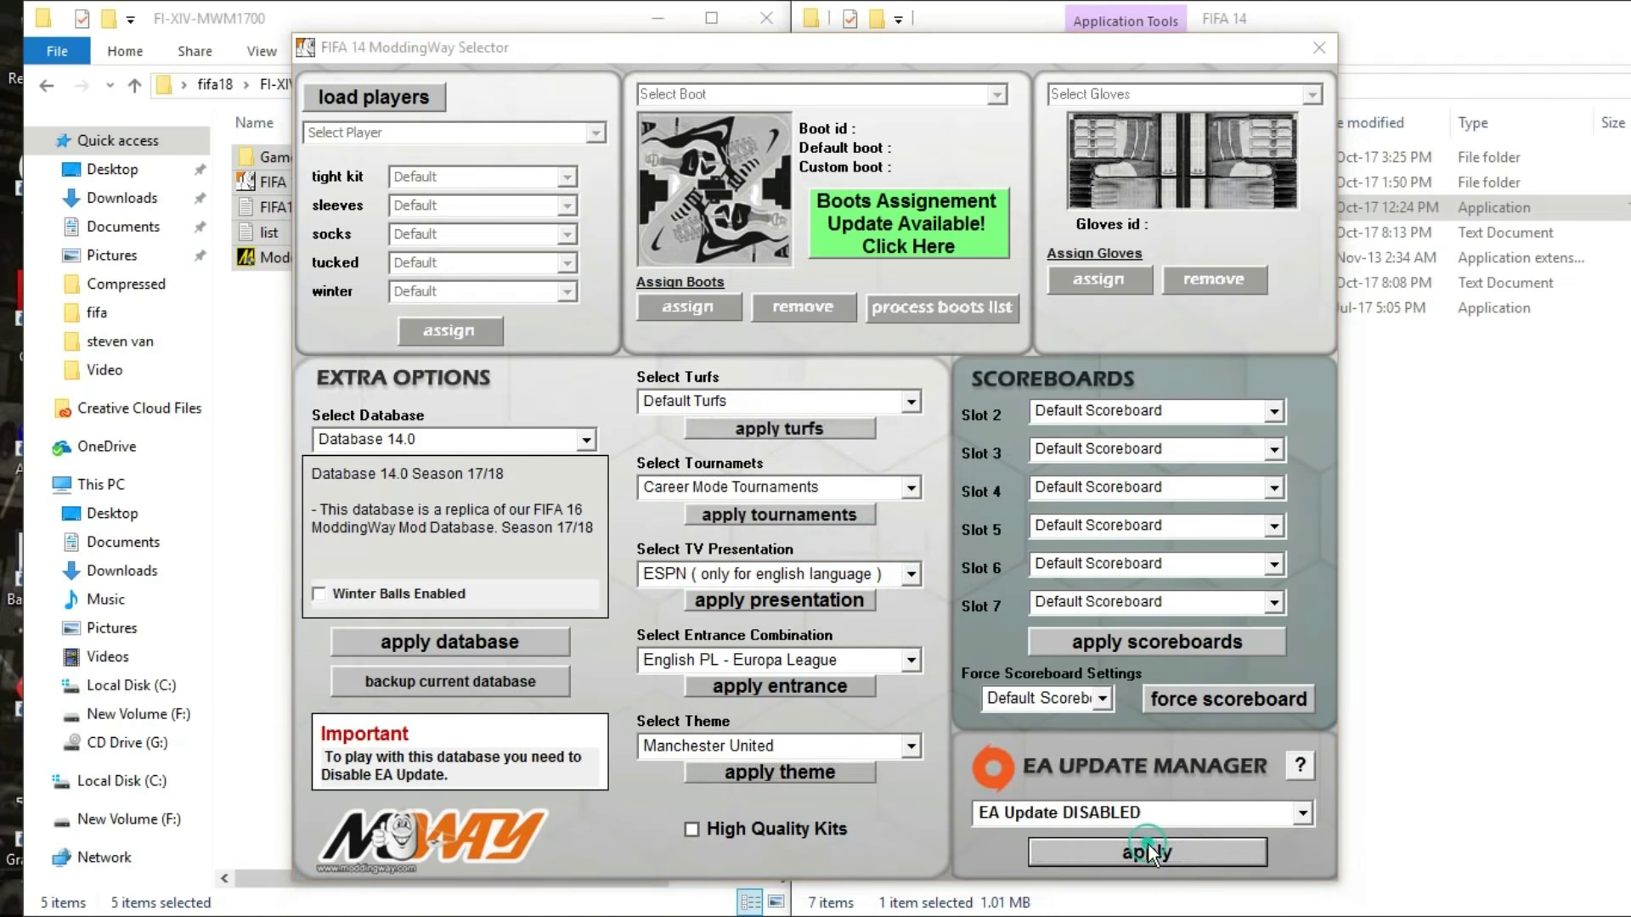
left_click(888, 542)
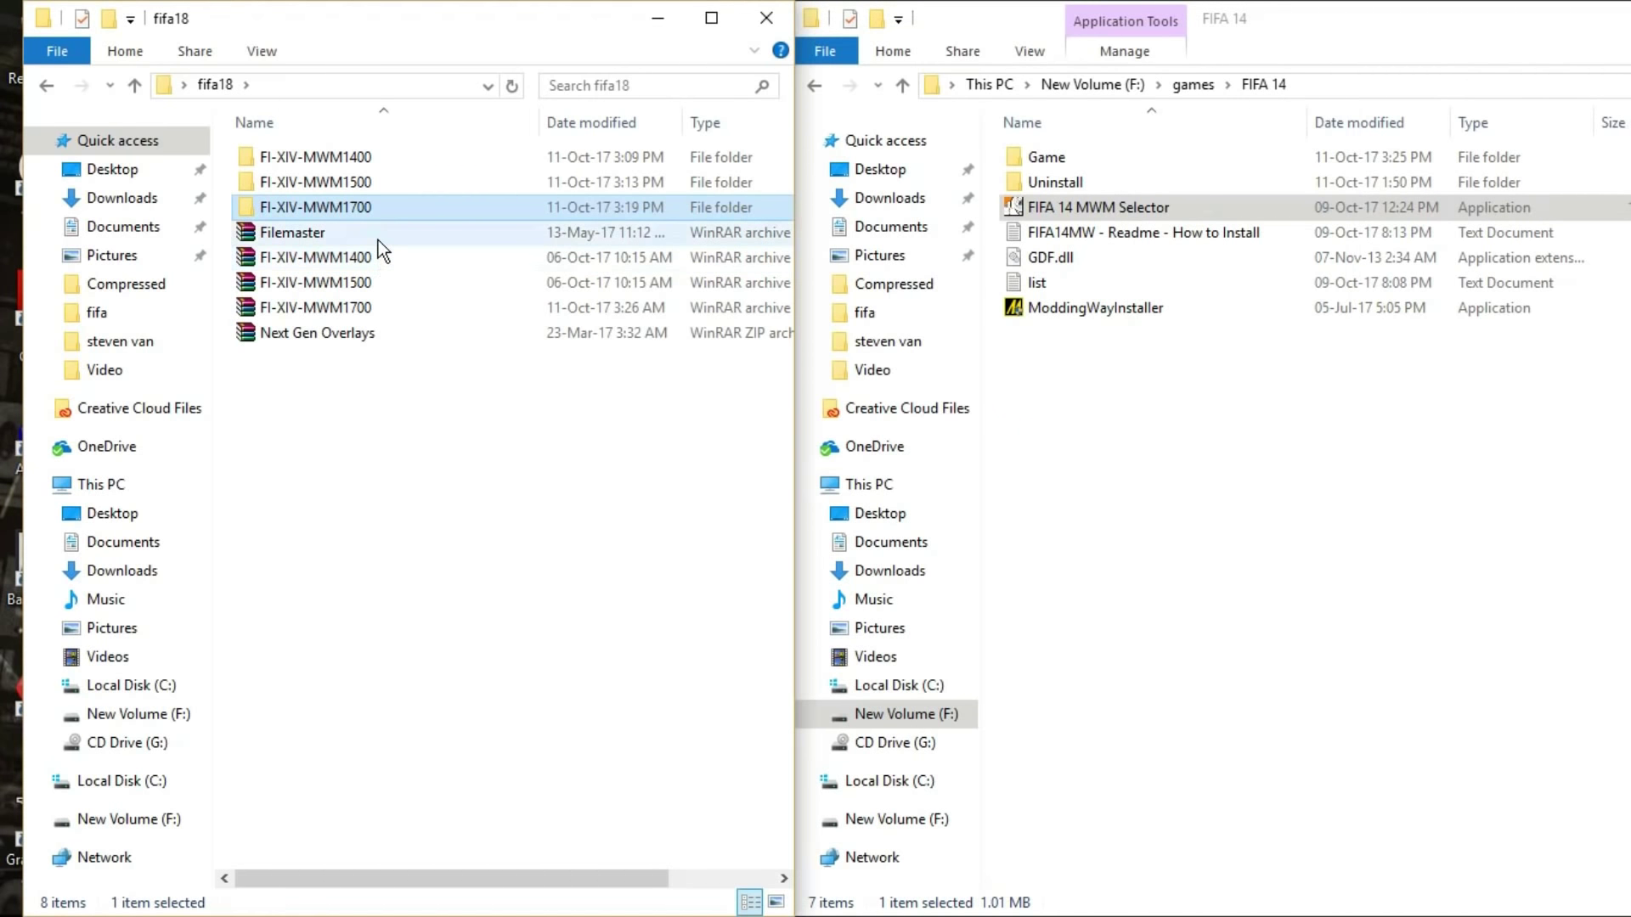
Step: Extract the Next Gen Overlays archive into a folder of the same name and open its inner Game folder
left_click(375, 340)
right_click(375, 340)
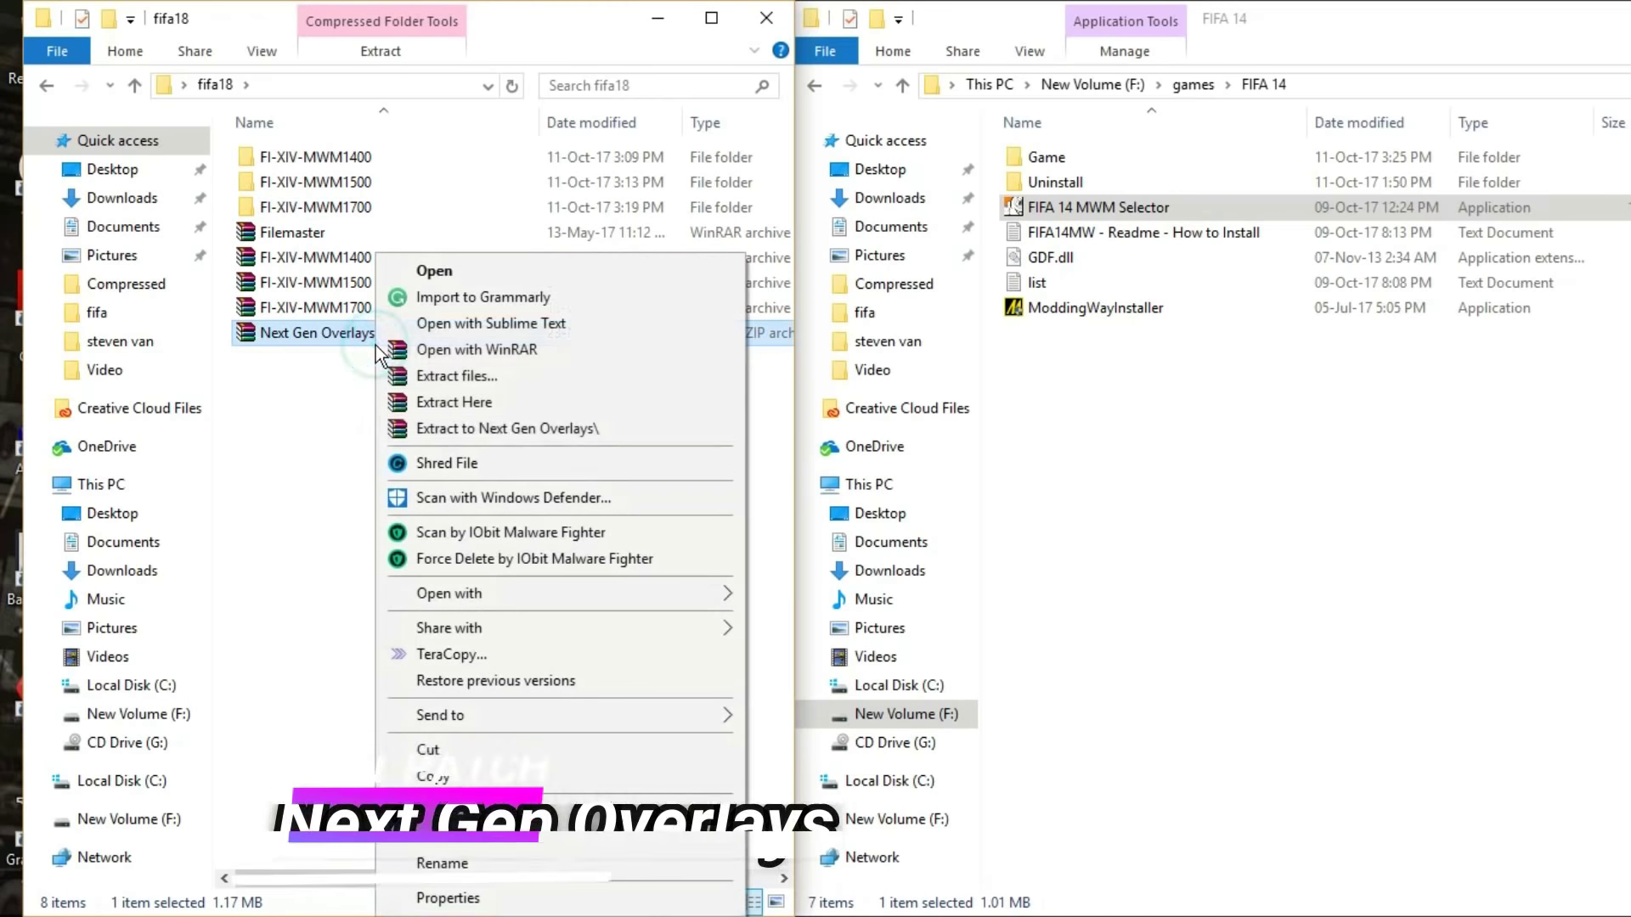
left_click(507, 429)
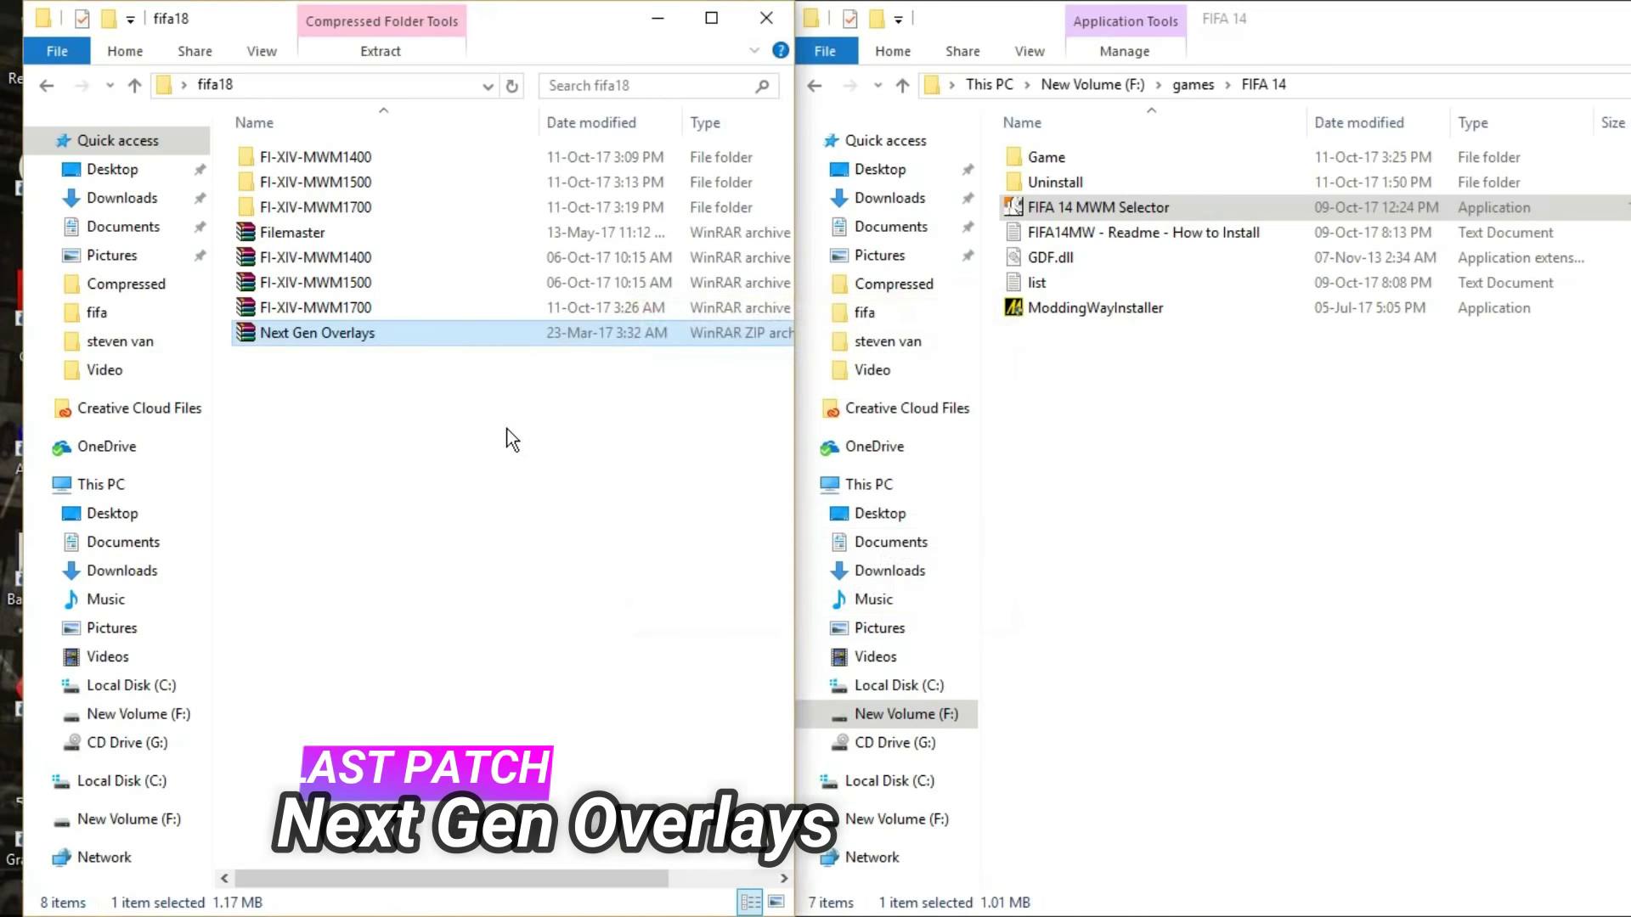
double_click(399, 231)
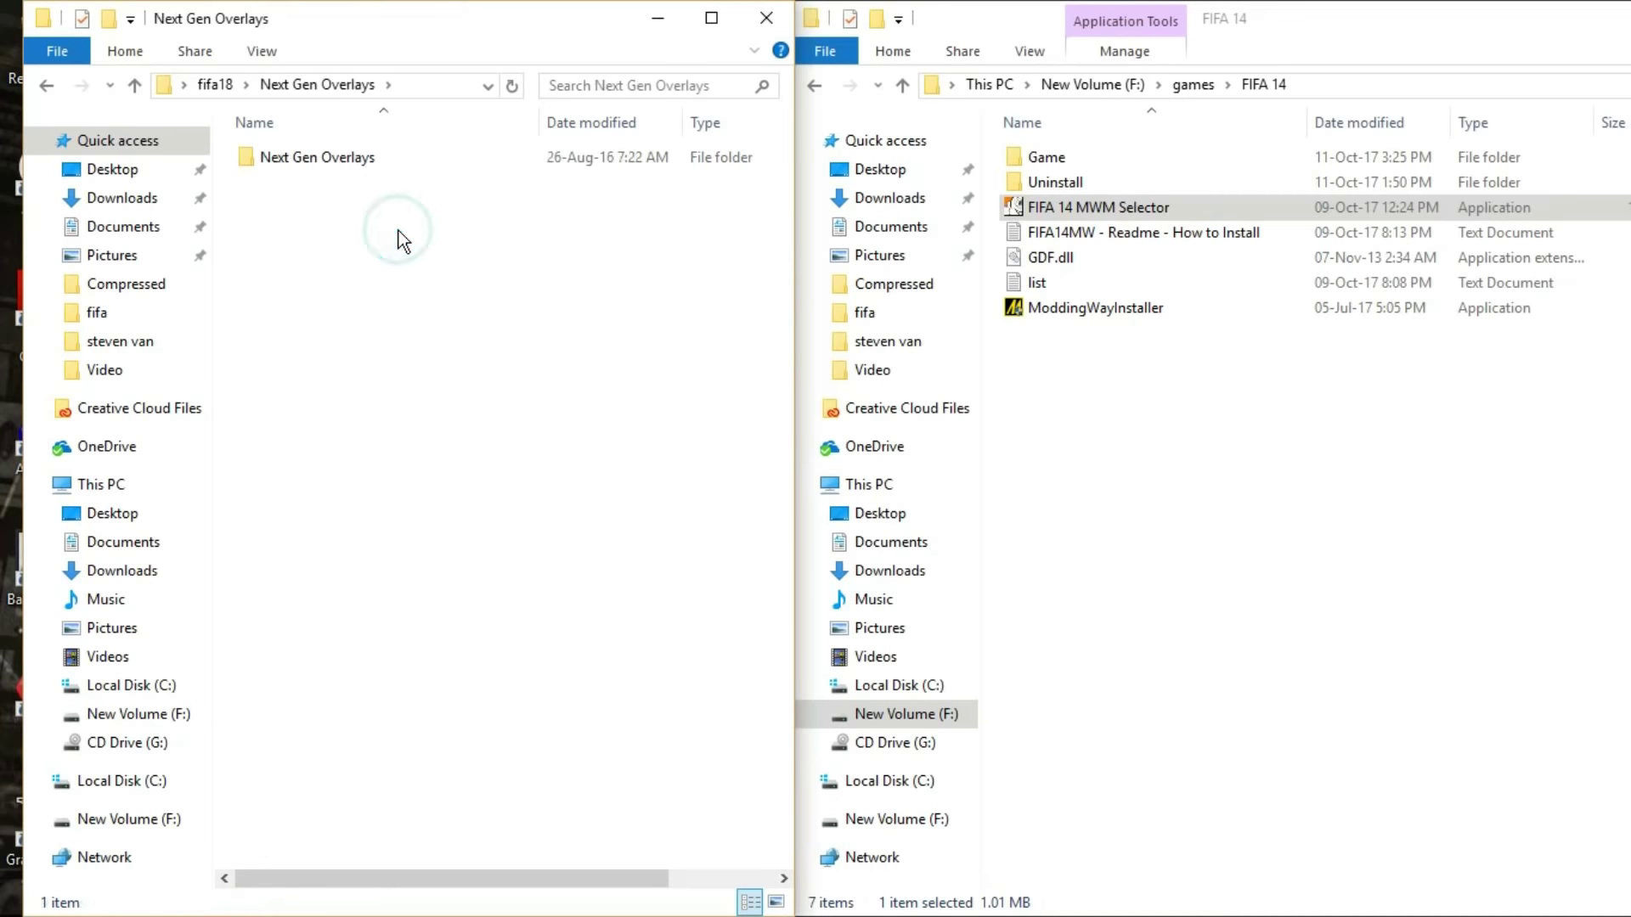
double_click(383, 161)
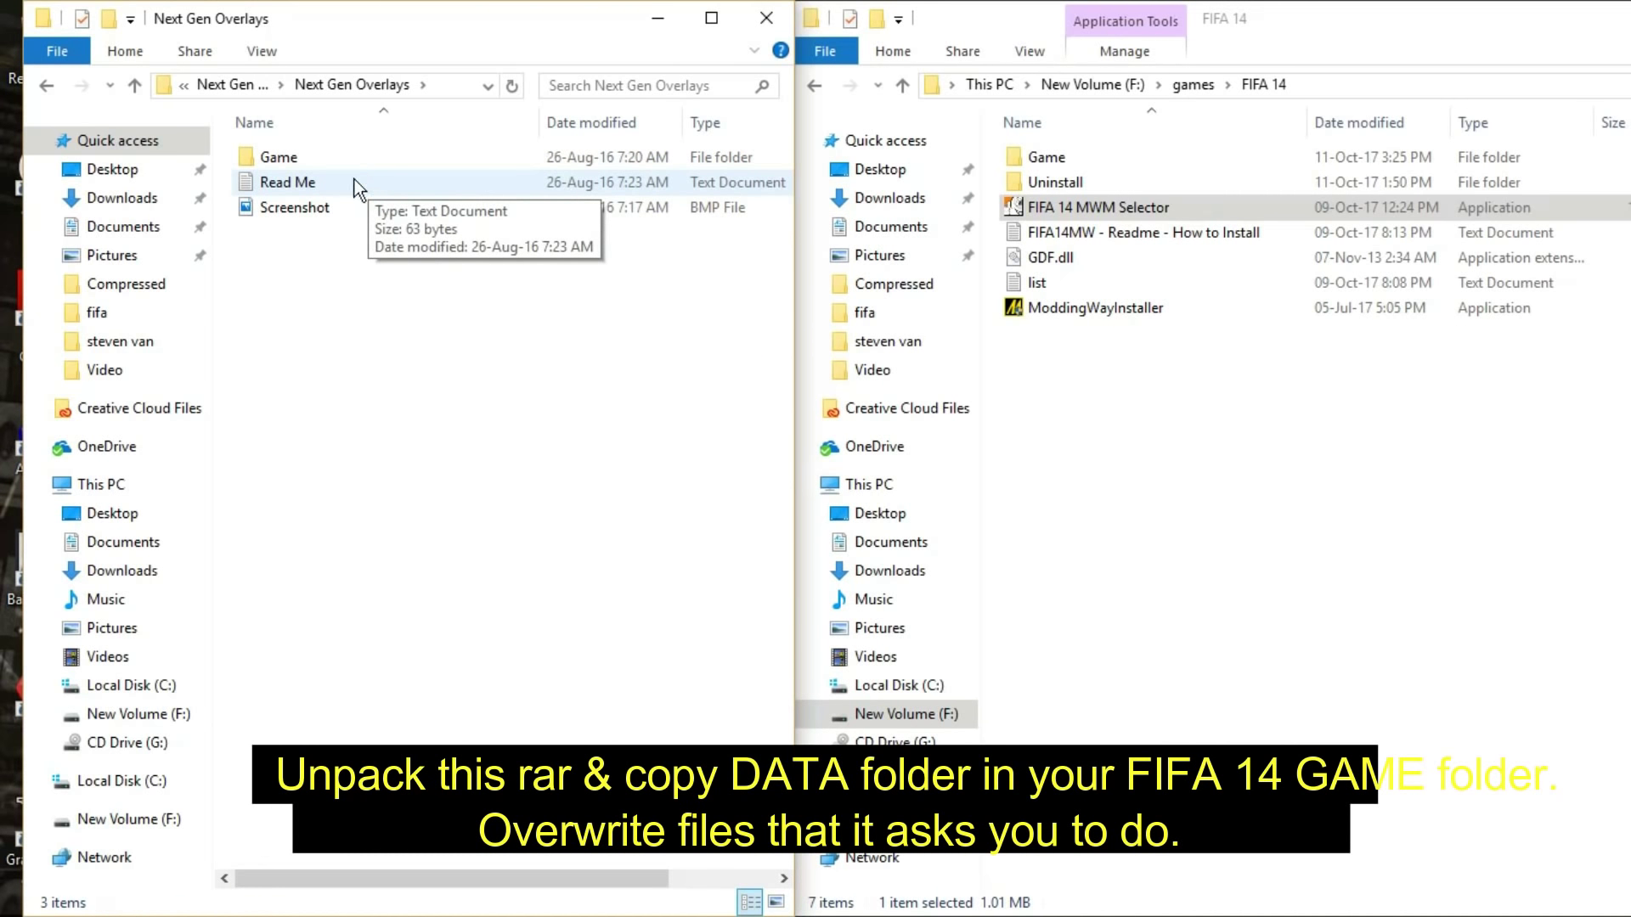
double_click(350, 166)
Step: Copy the data folder from Next Gen Overlays into the Game folder of FIFA 14, overwriting all existing files
left_click(339, 169)
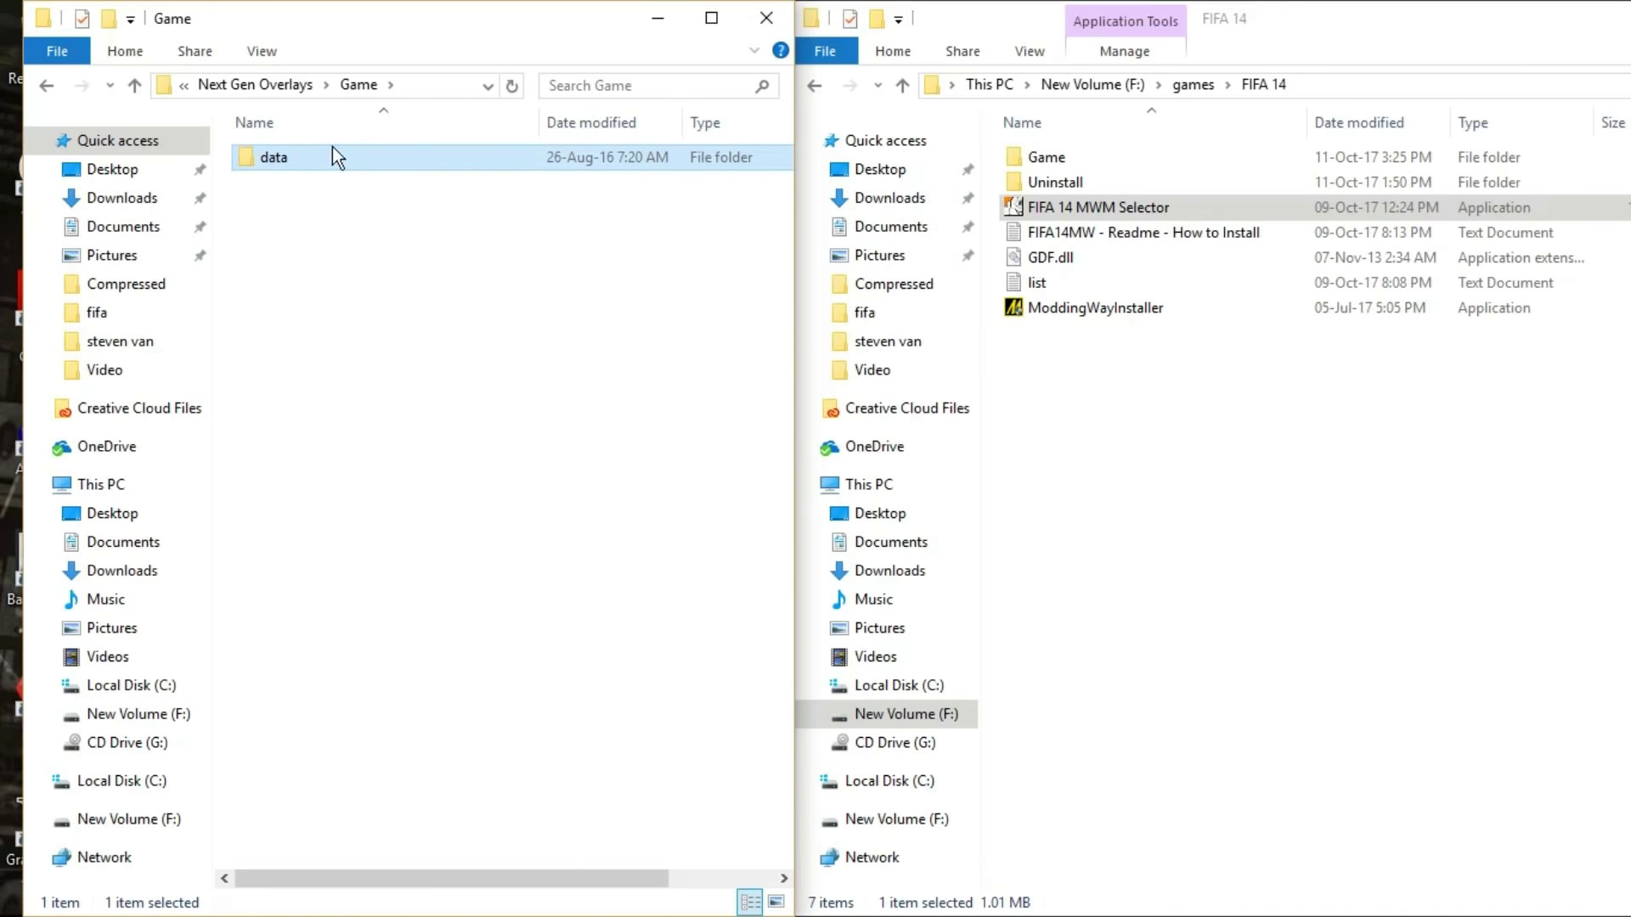
right_click(324, 154)
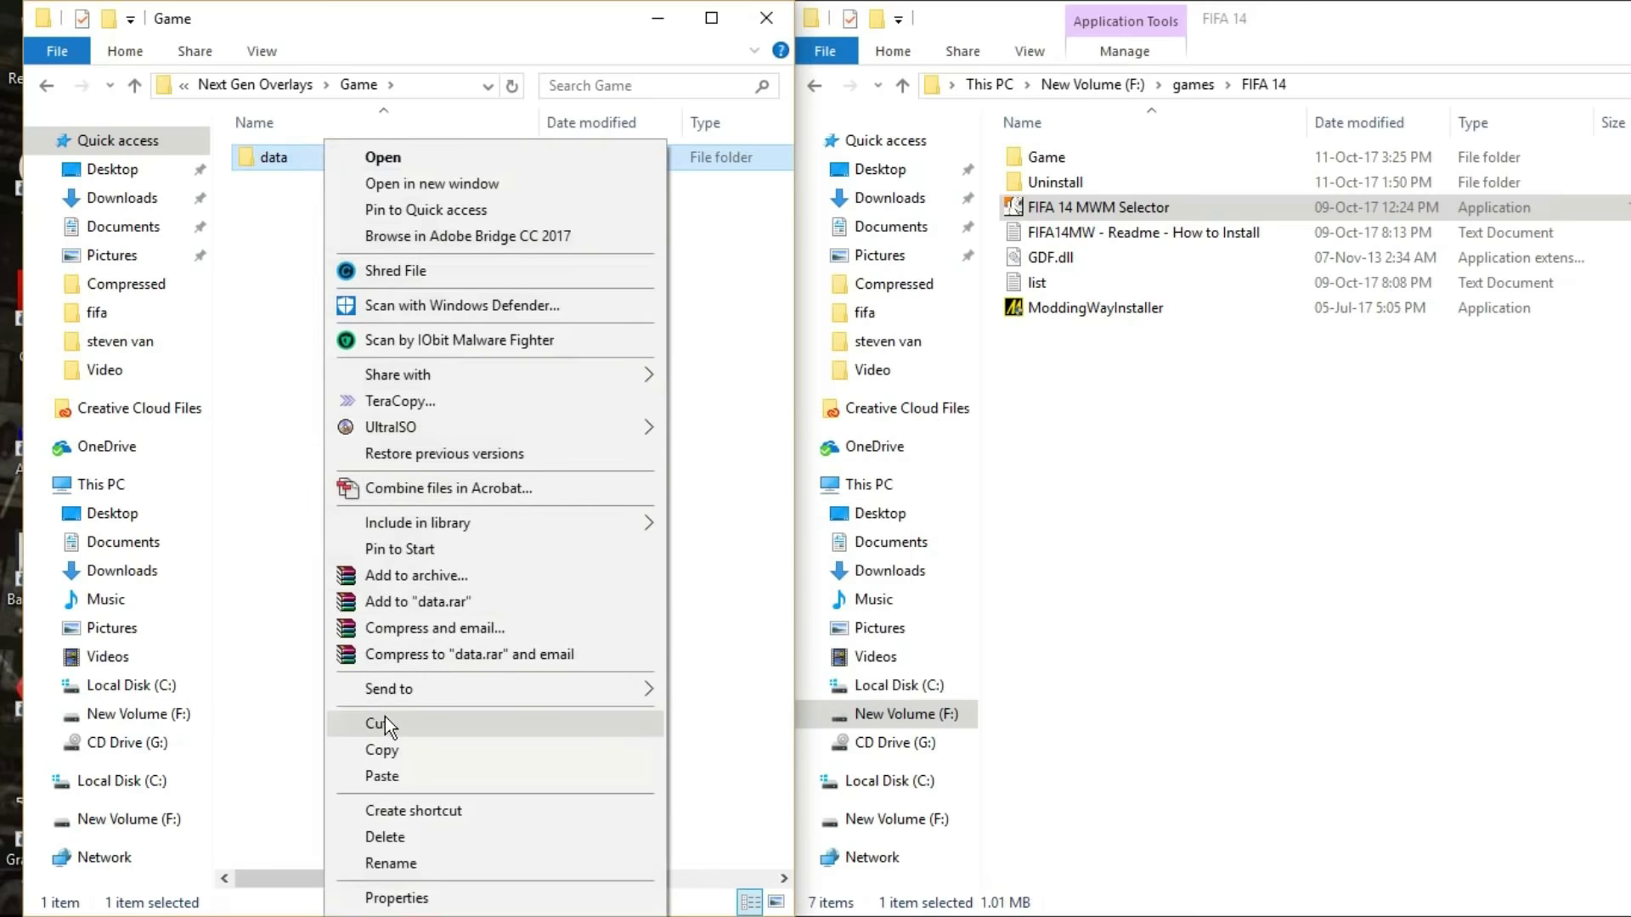
left_click(400, 750)
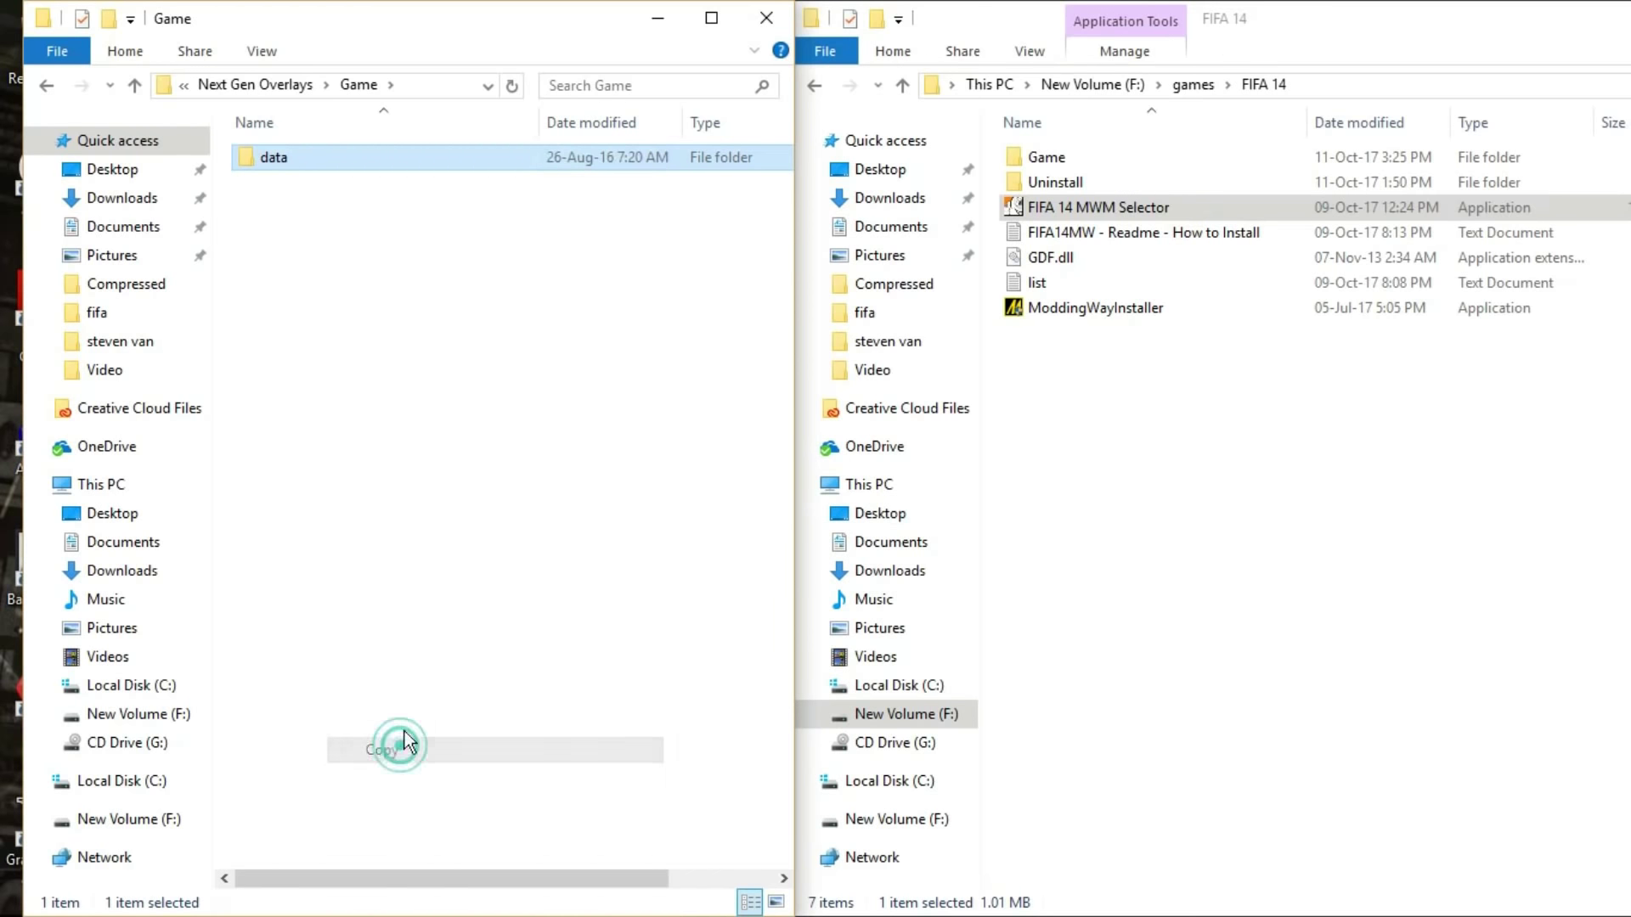
left_click(1163, 406)
double_click(1052, 161)
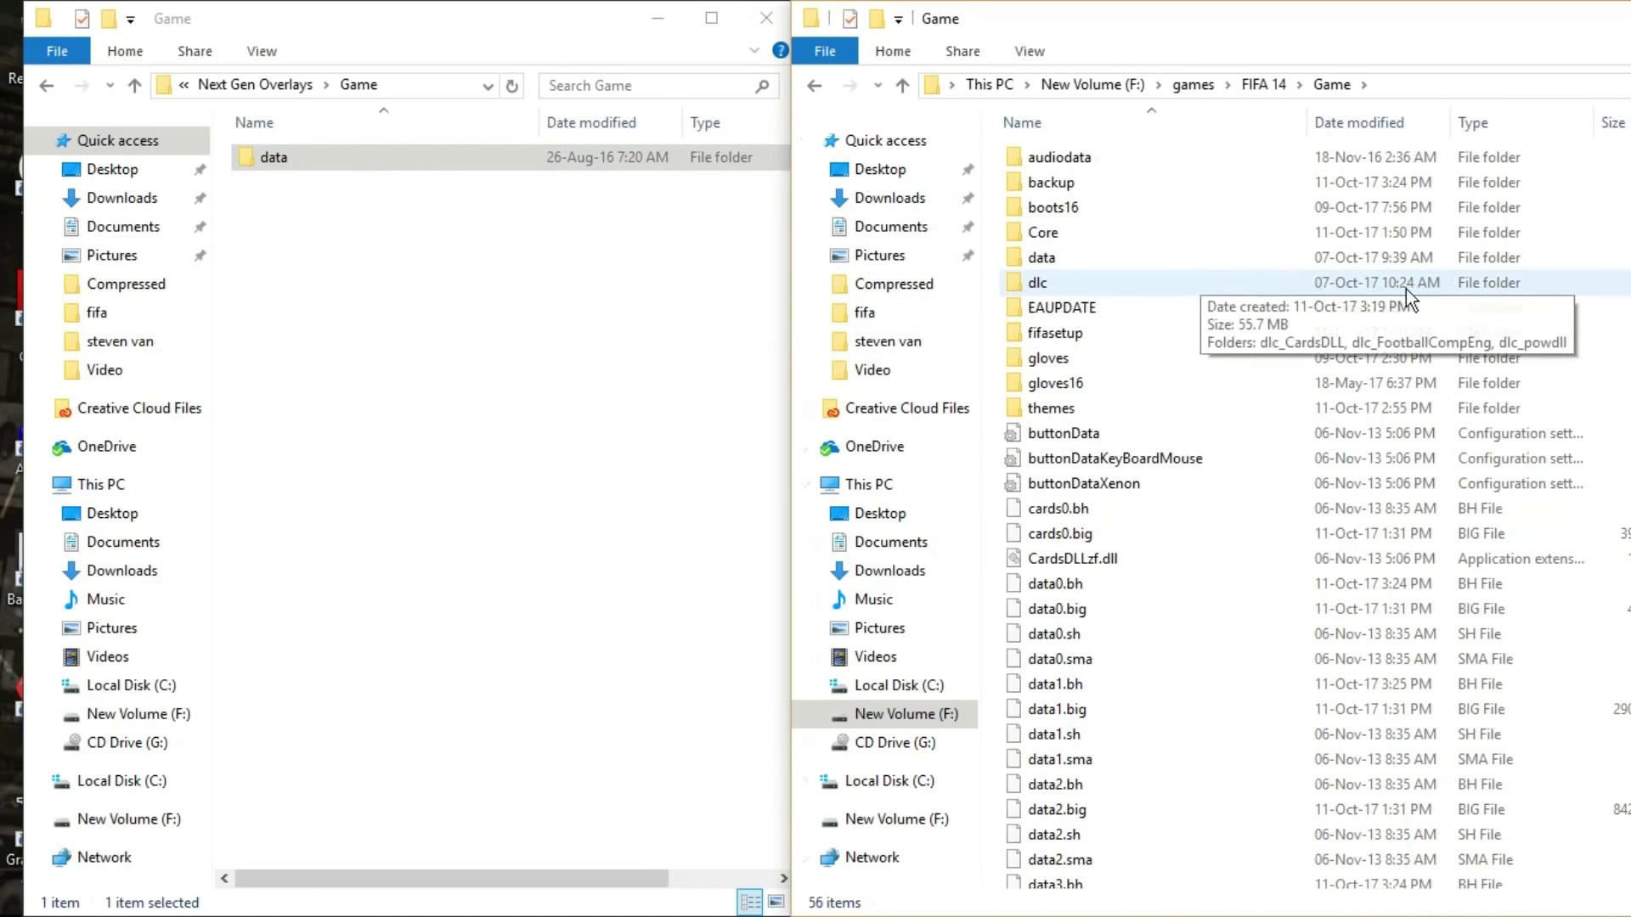
right_click(1553, 308)
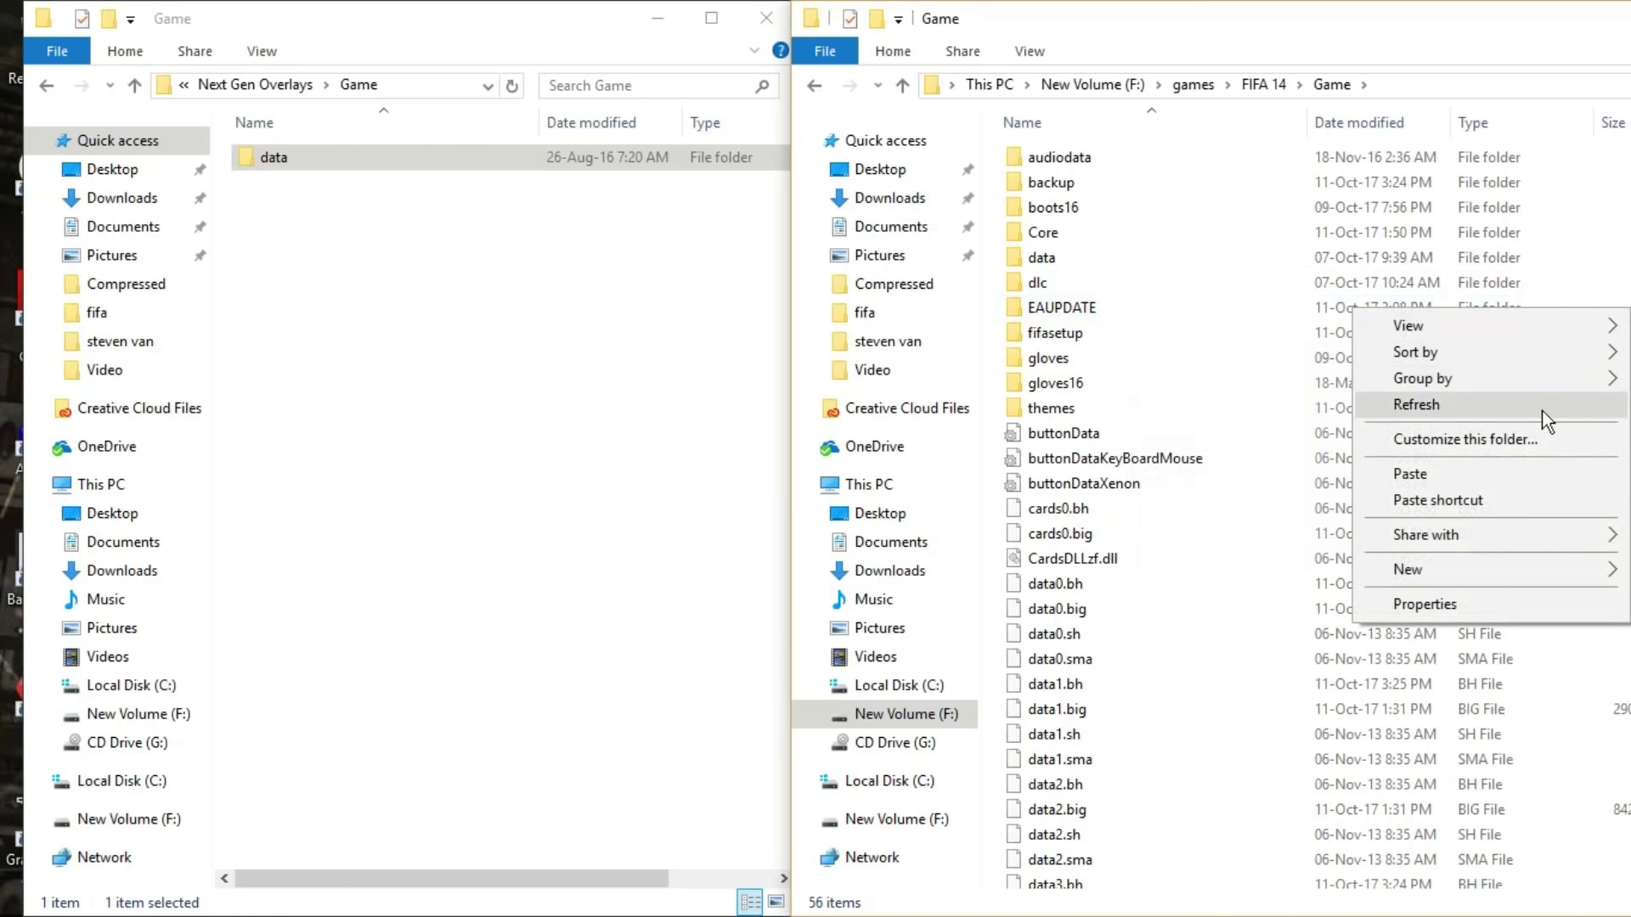
left_click(1464, 478)
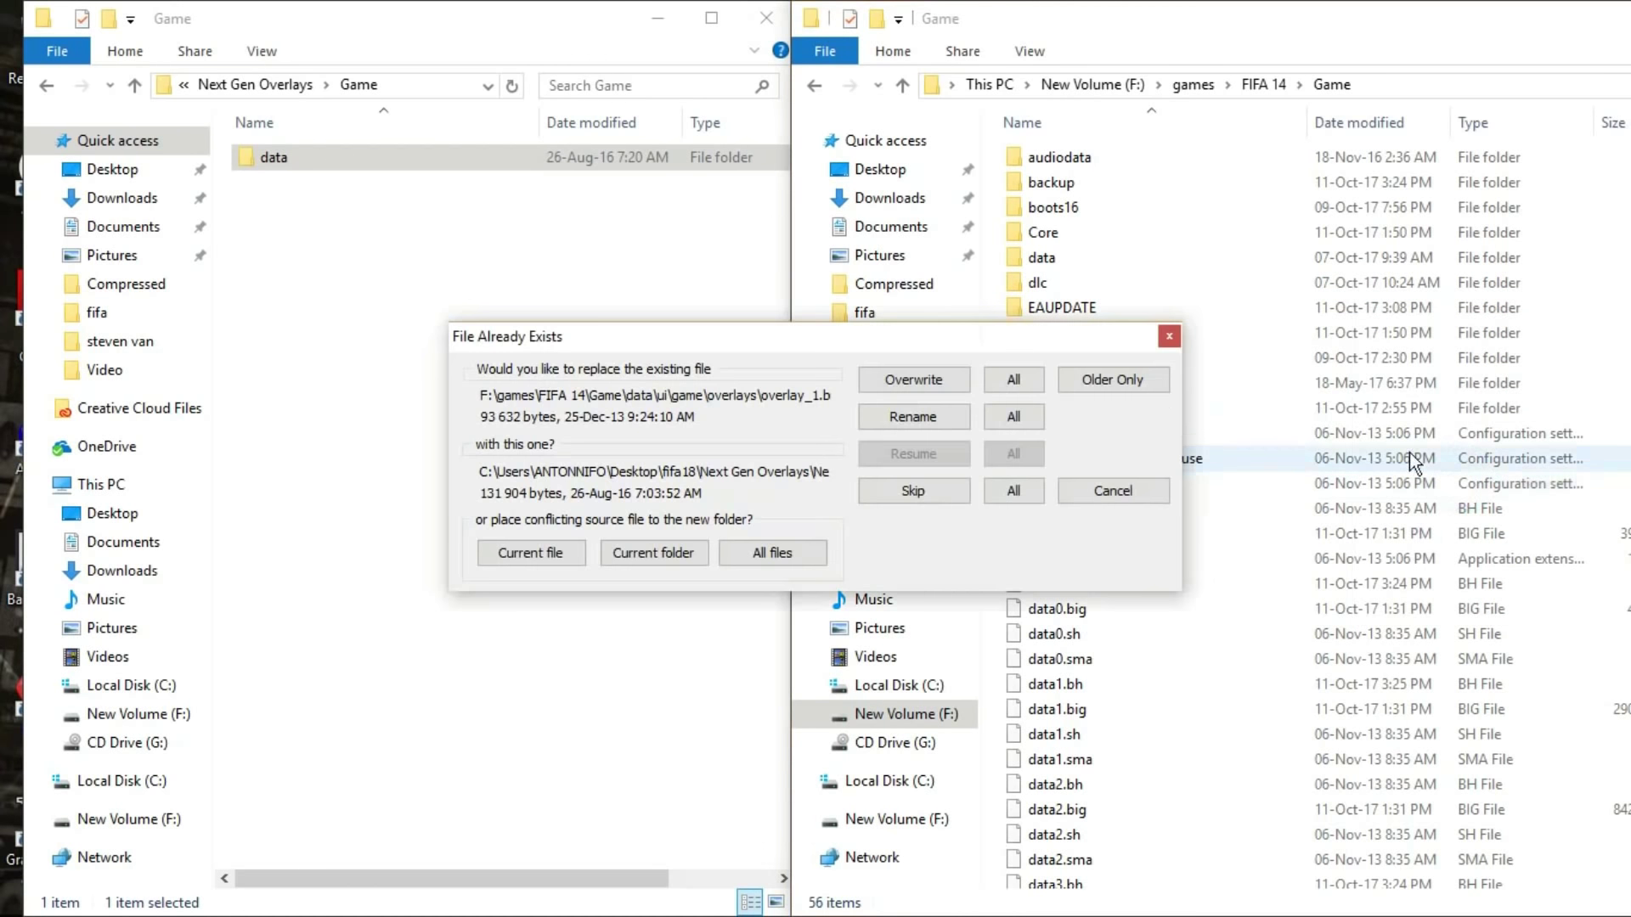
left_click(1014, 380)
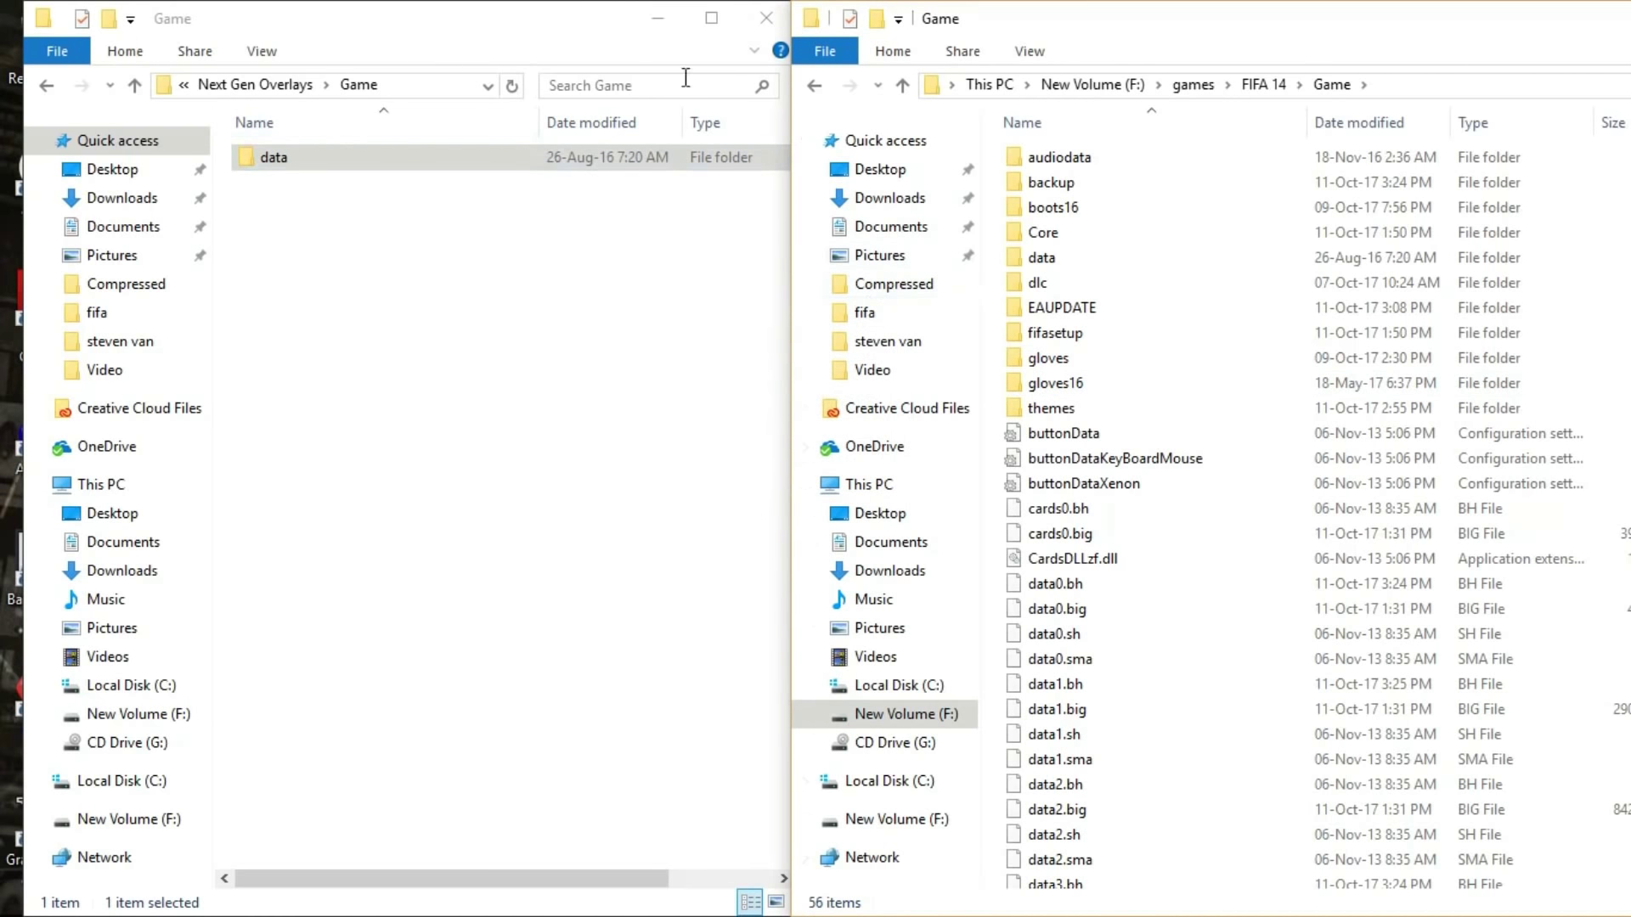
Step: Return to the fifa18 folder and extract the Filemaster archive into a folder of the same name
left_click(811, 89)
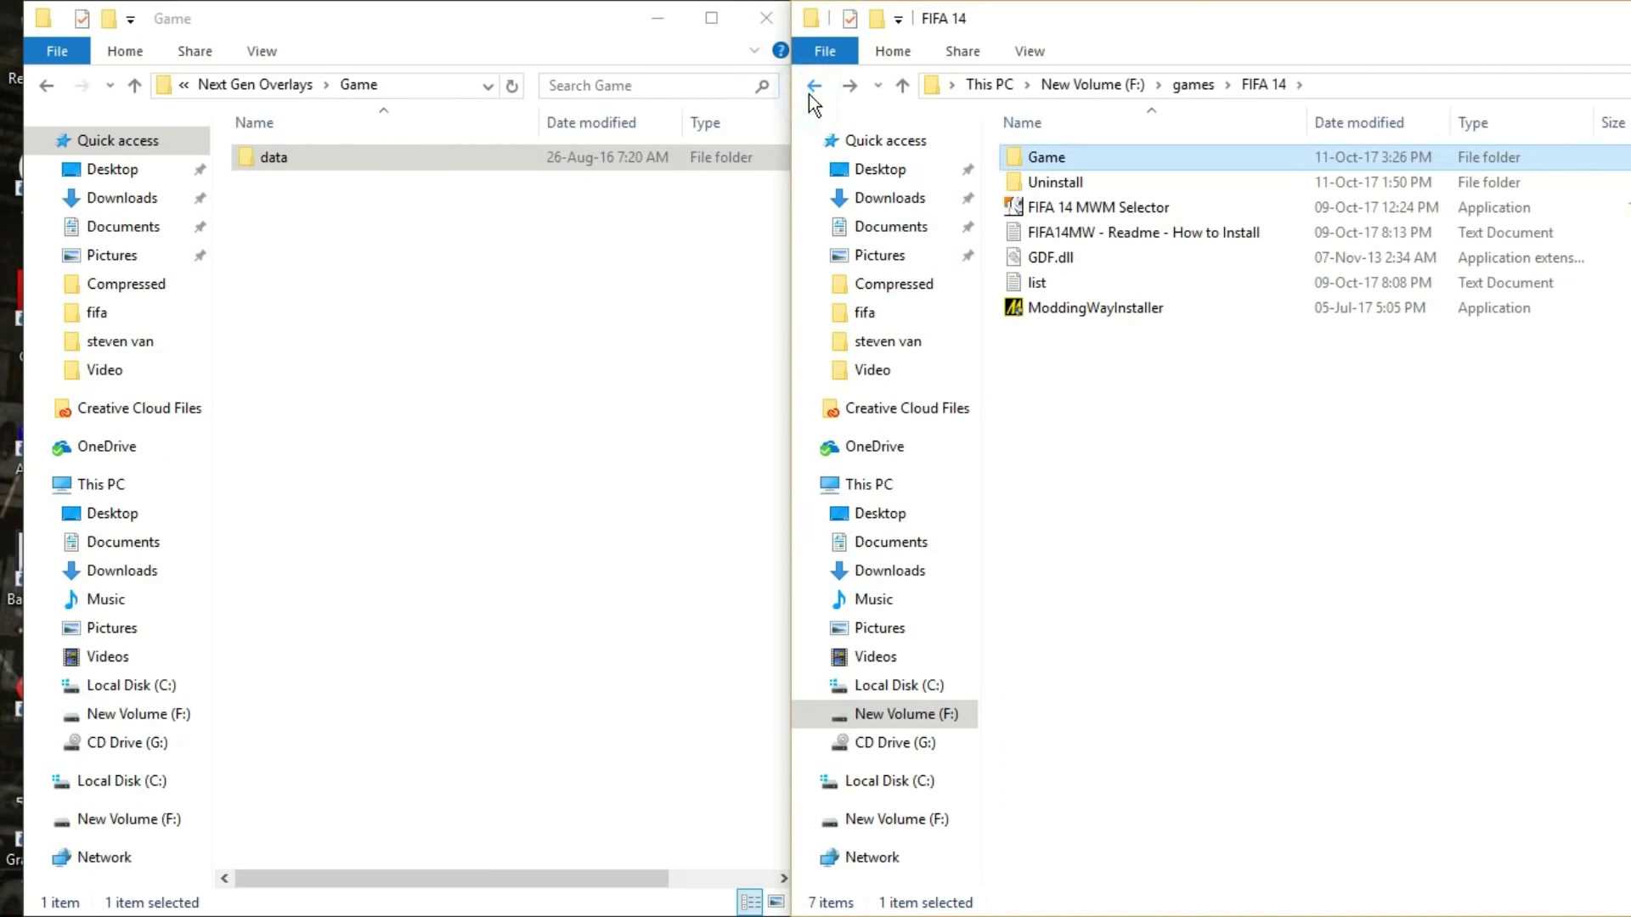
left_click(484, 344)
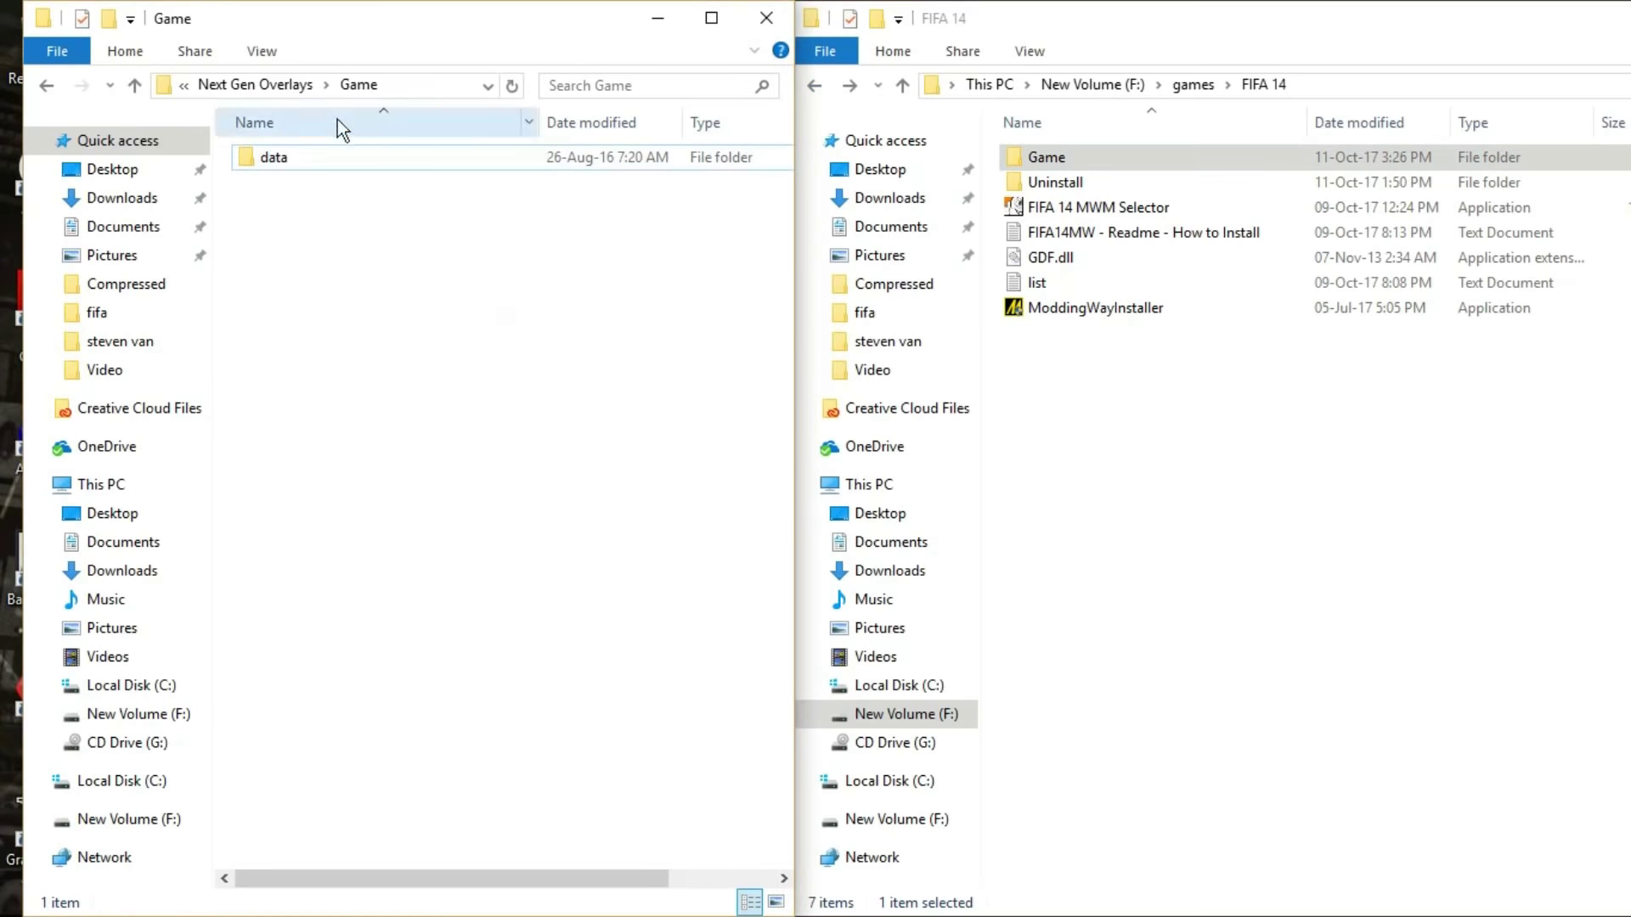
left_click(45, 85)
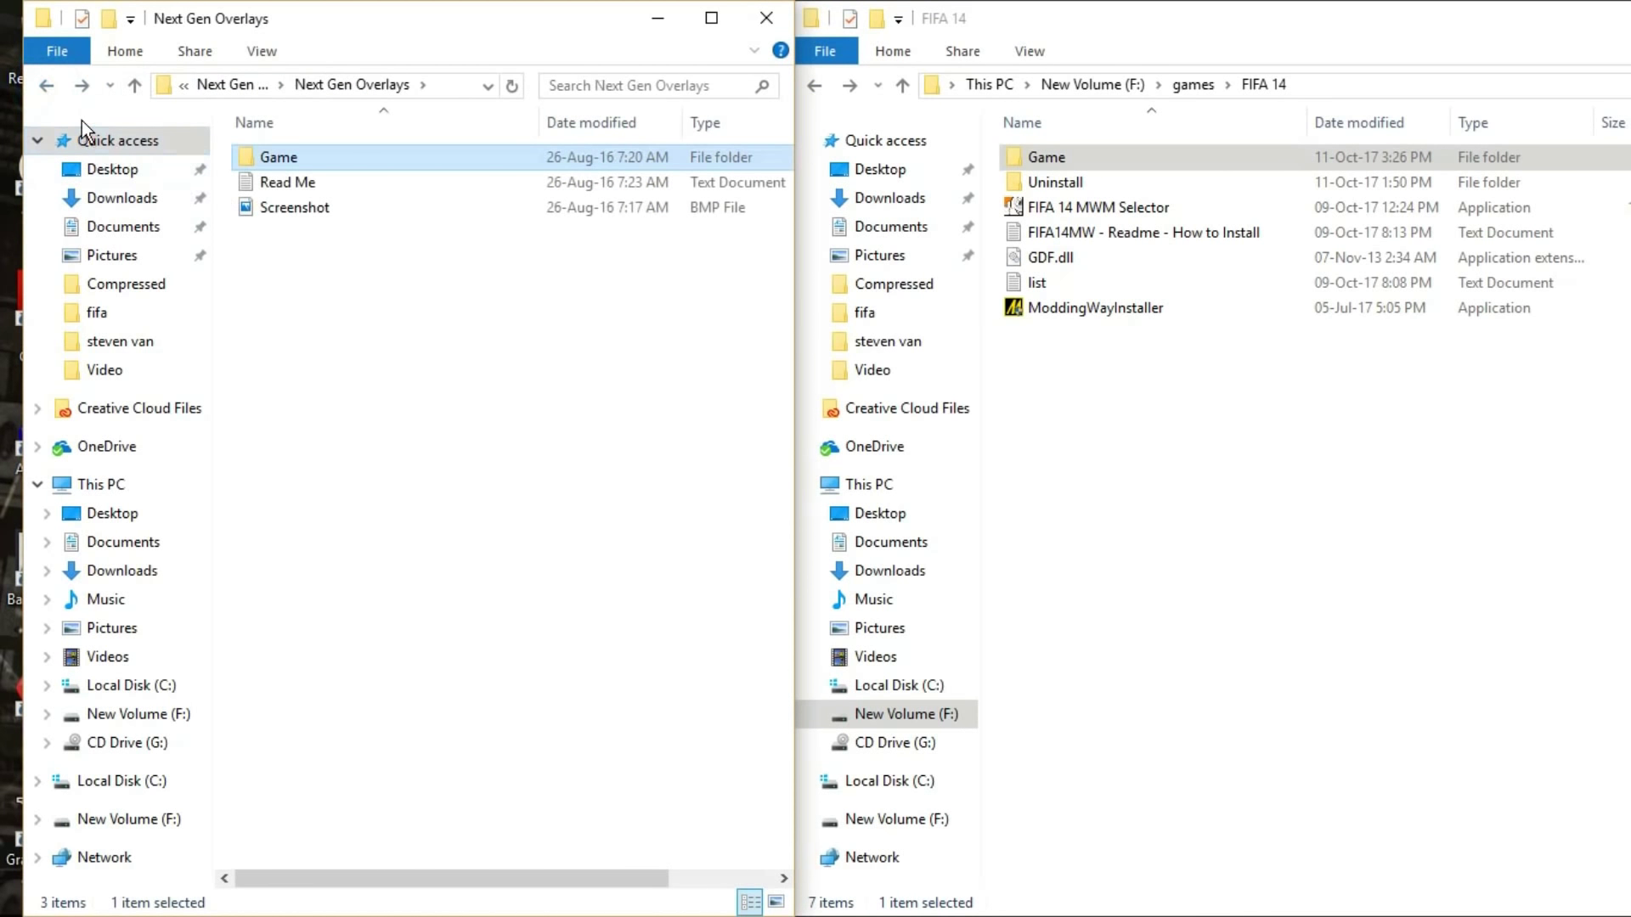
left_click(44, 90)
left_click(47, 92)
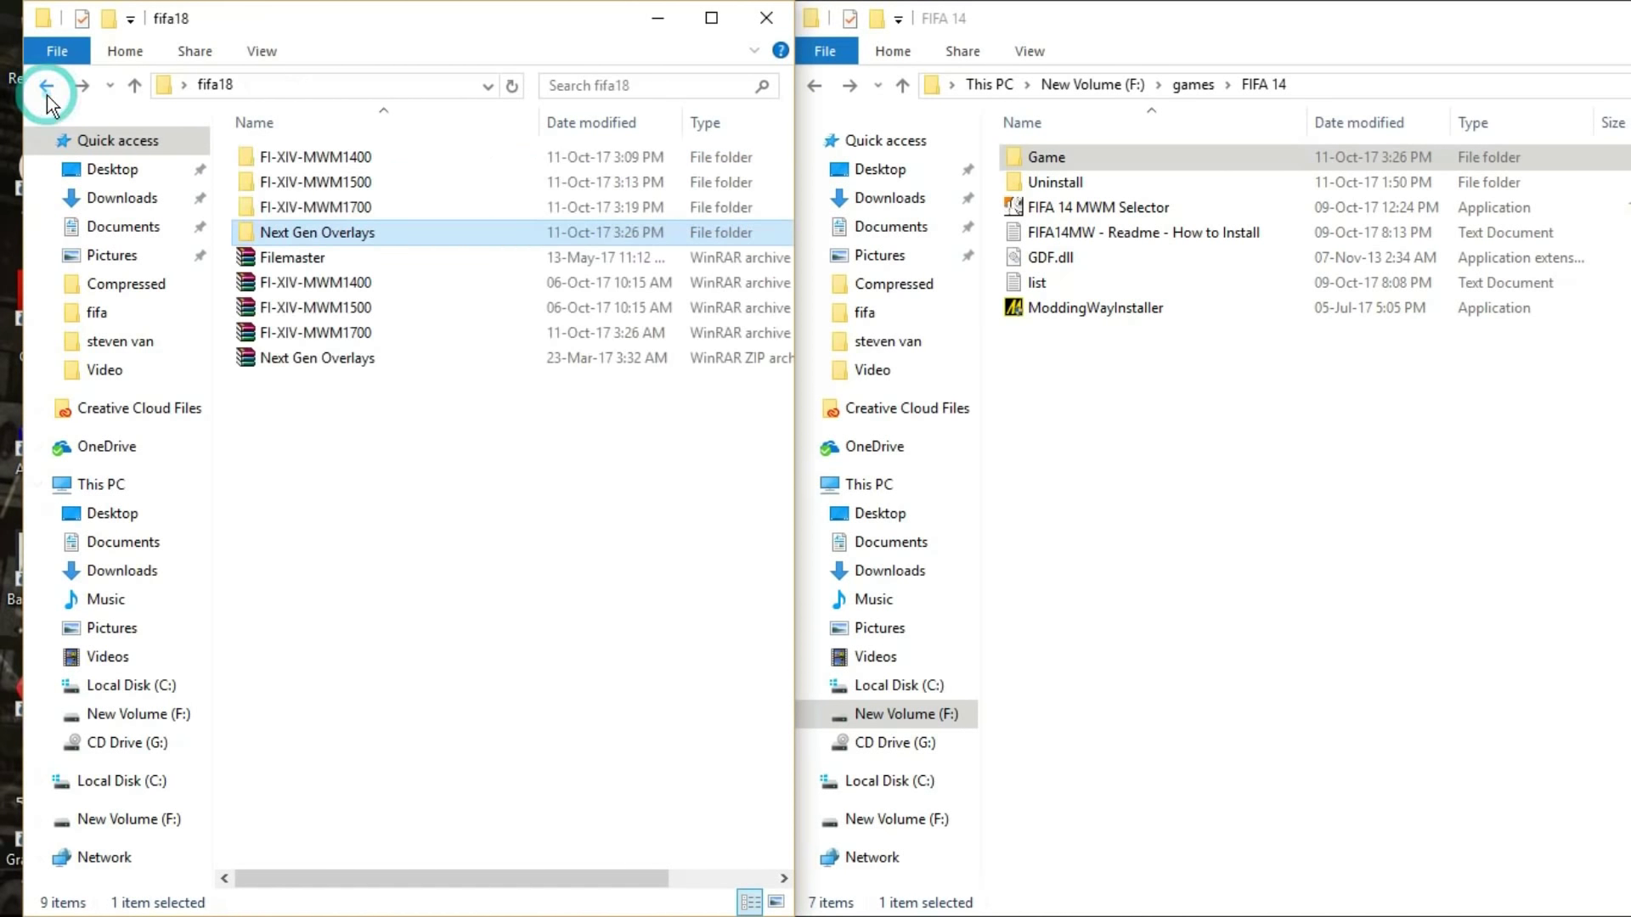
left_click(287, 257)
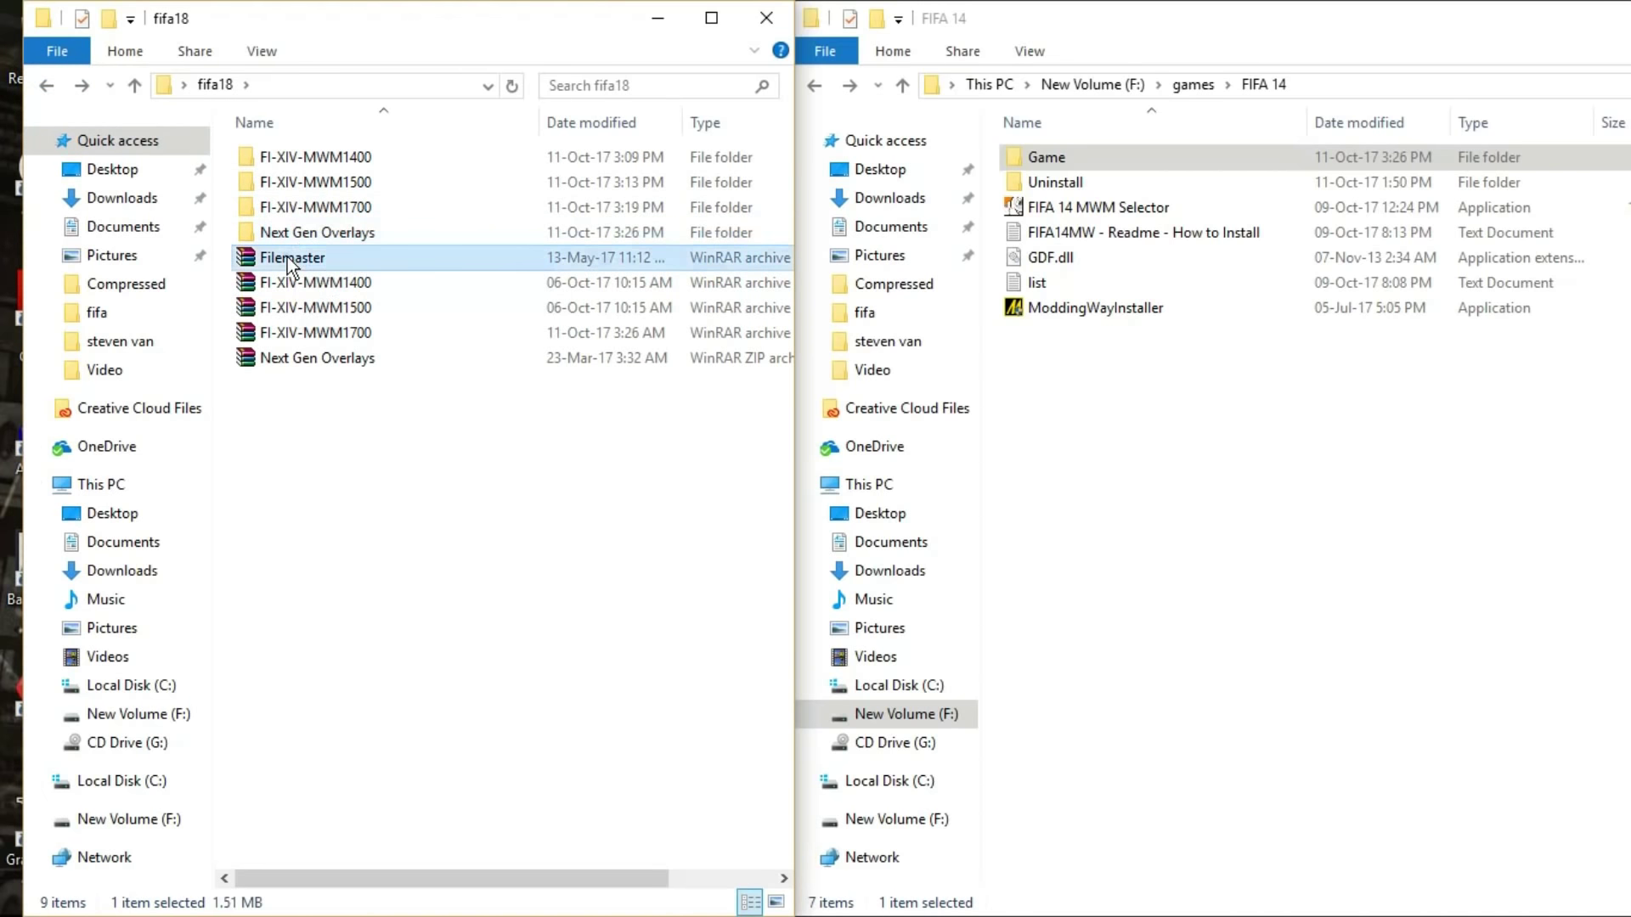
right_click(287, 257)
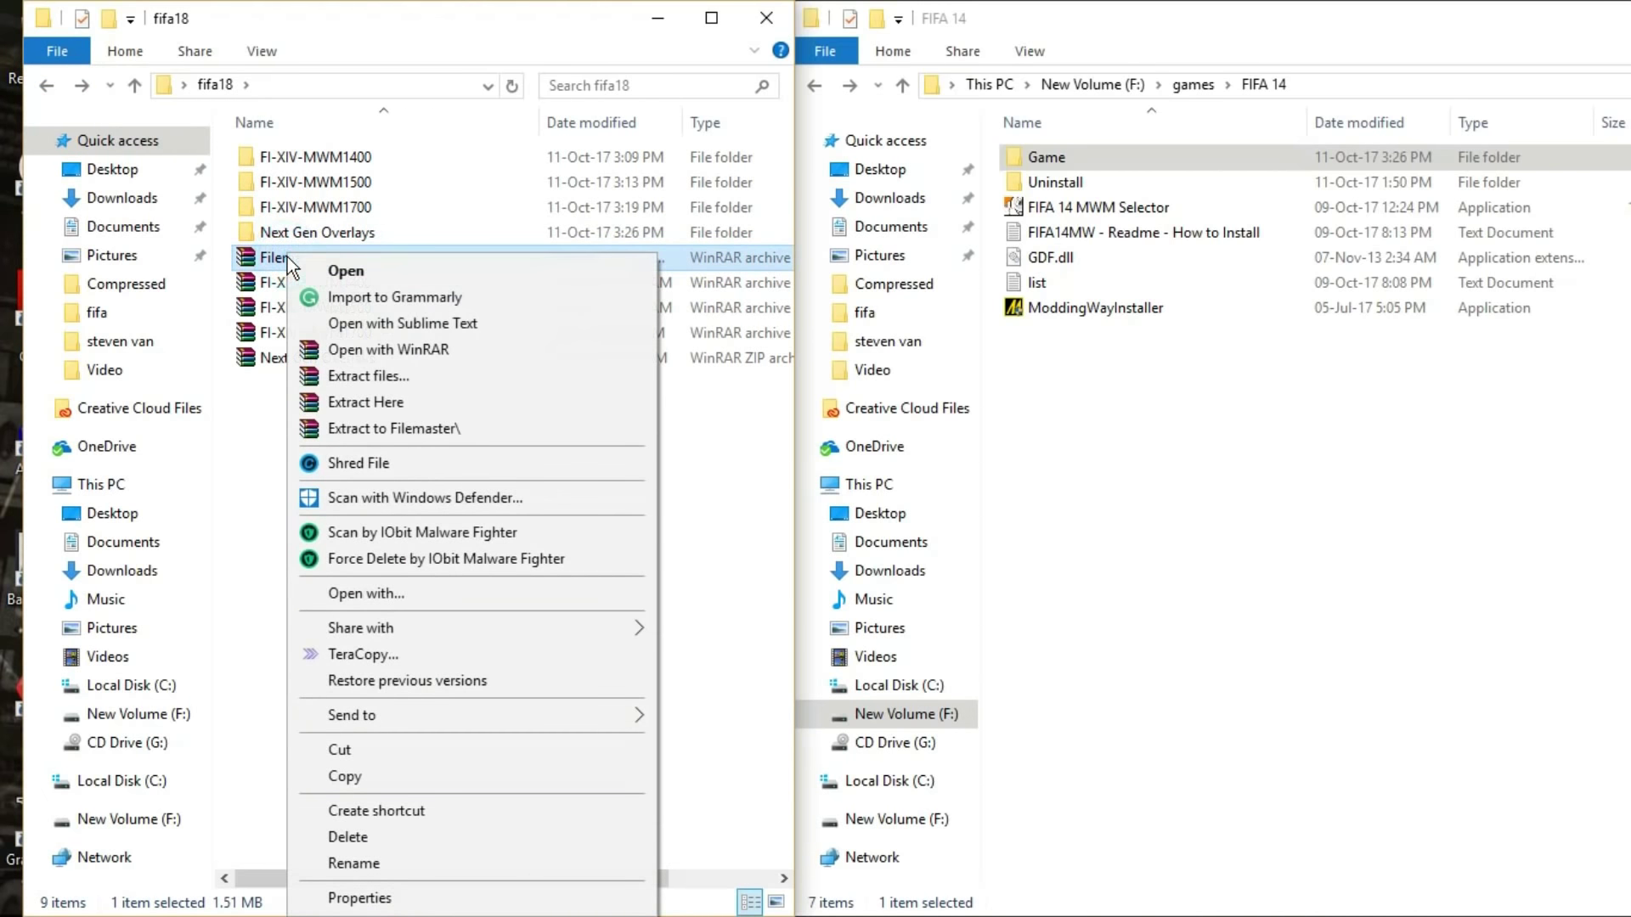
left_click(399, 428)
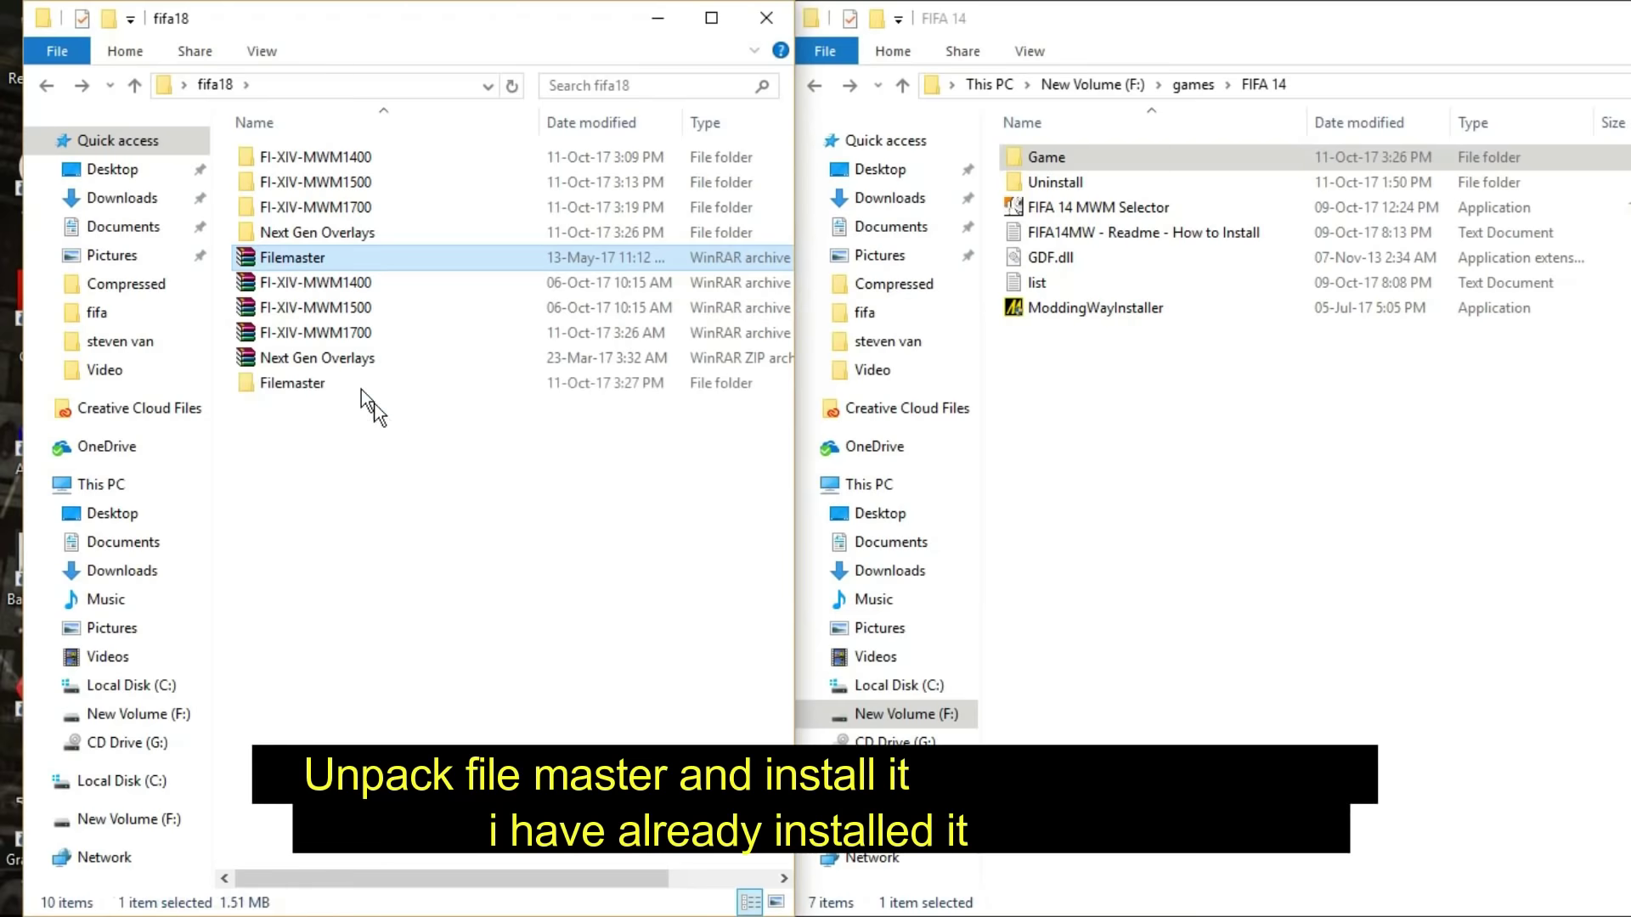
Step: Look inside the extracted Filemaster folder for the installer and close that folder window
left_click(361, 384)
double_click(360, 388)
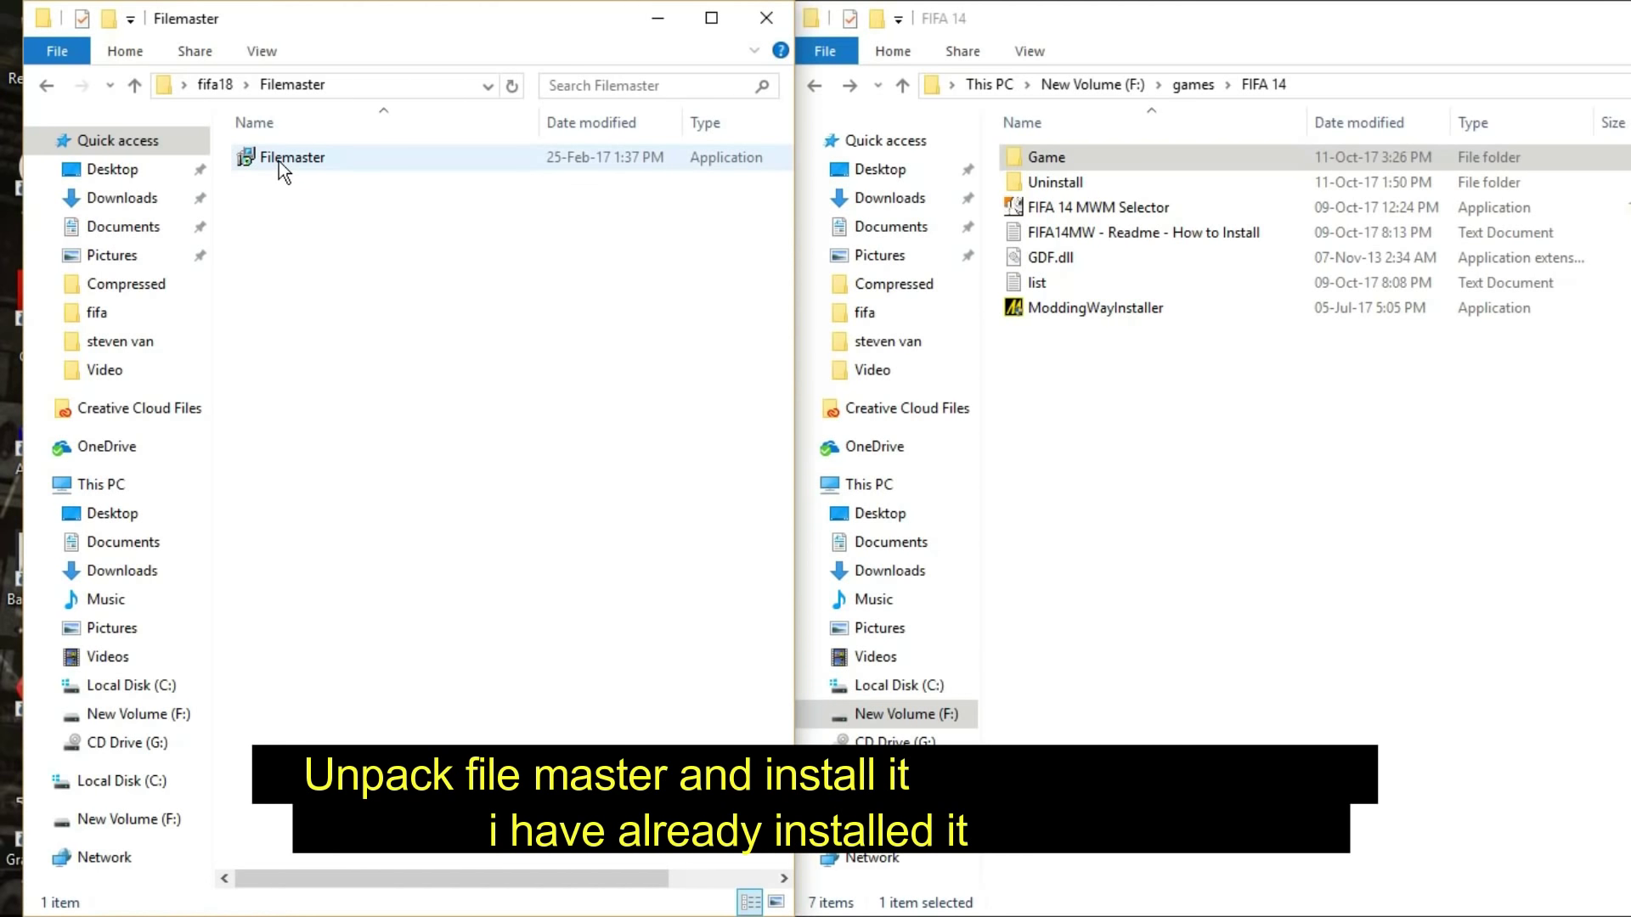
left_click(762, 21)
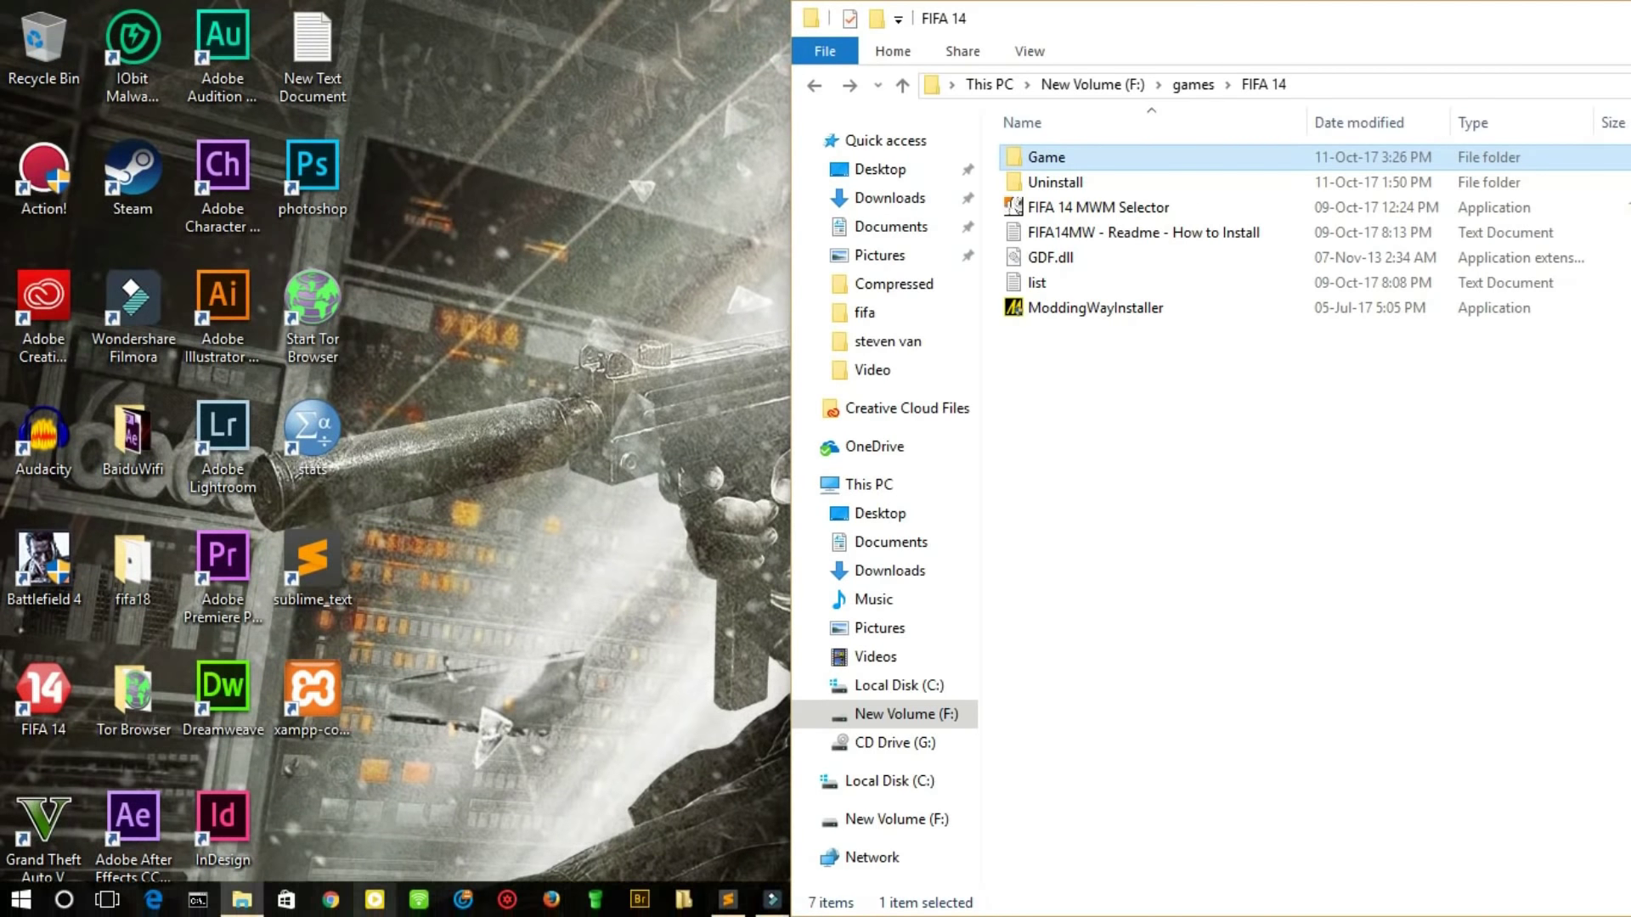
Step: Open File Master, regenerate the F:\Games\FIFA 14 folder and close the program
left_click(464, 902)
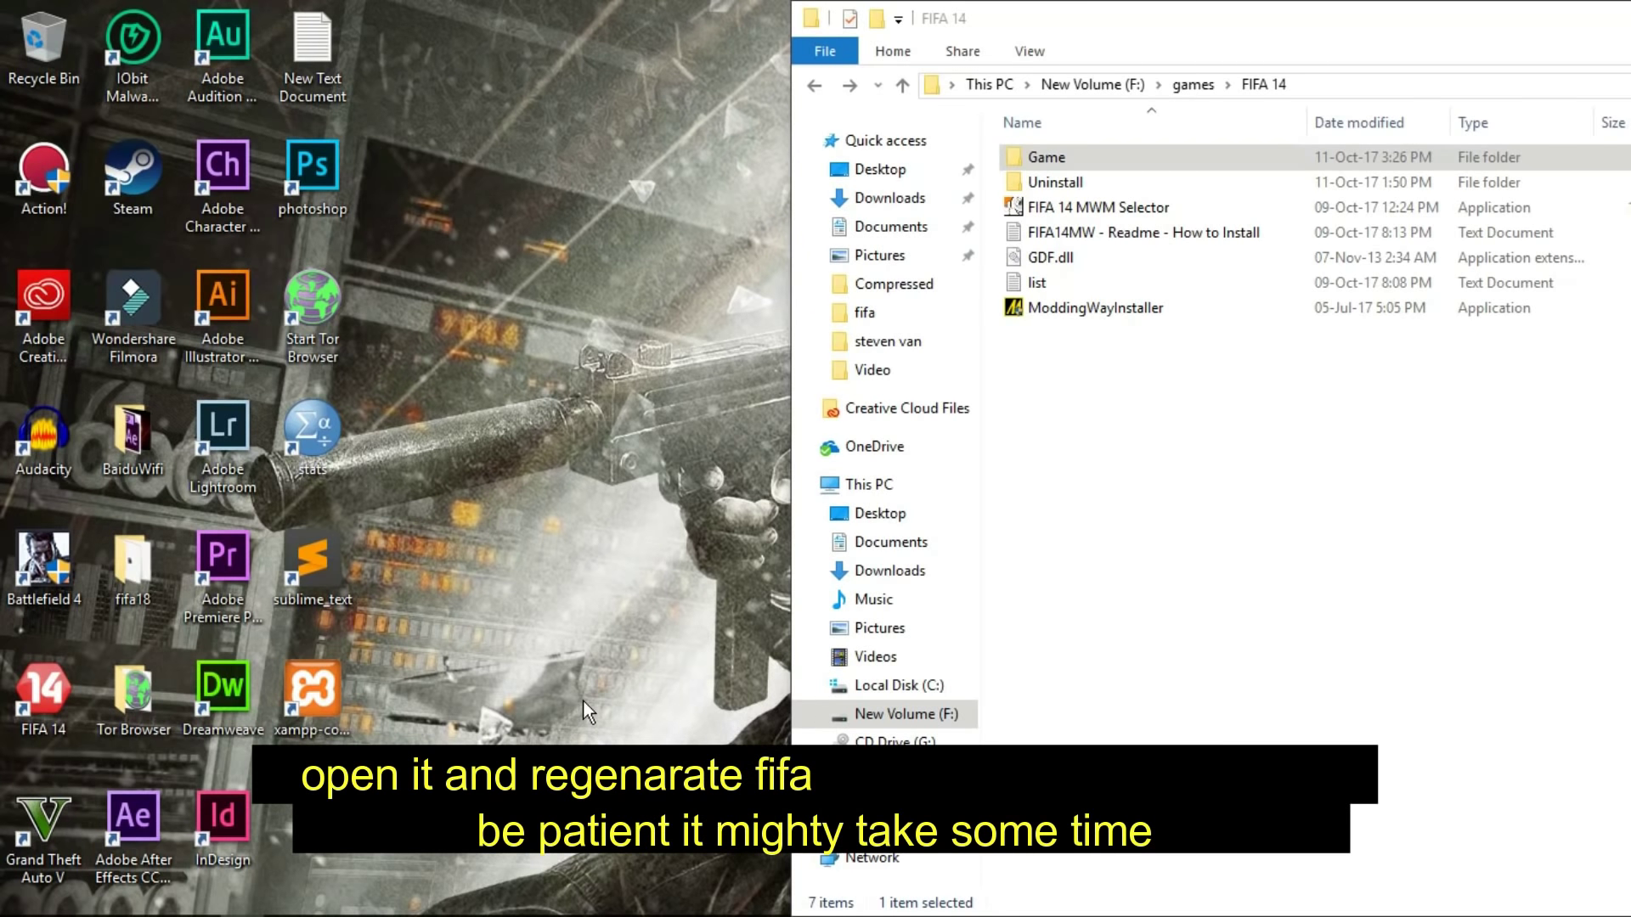
mouse_move(595, 904)
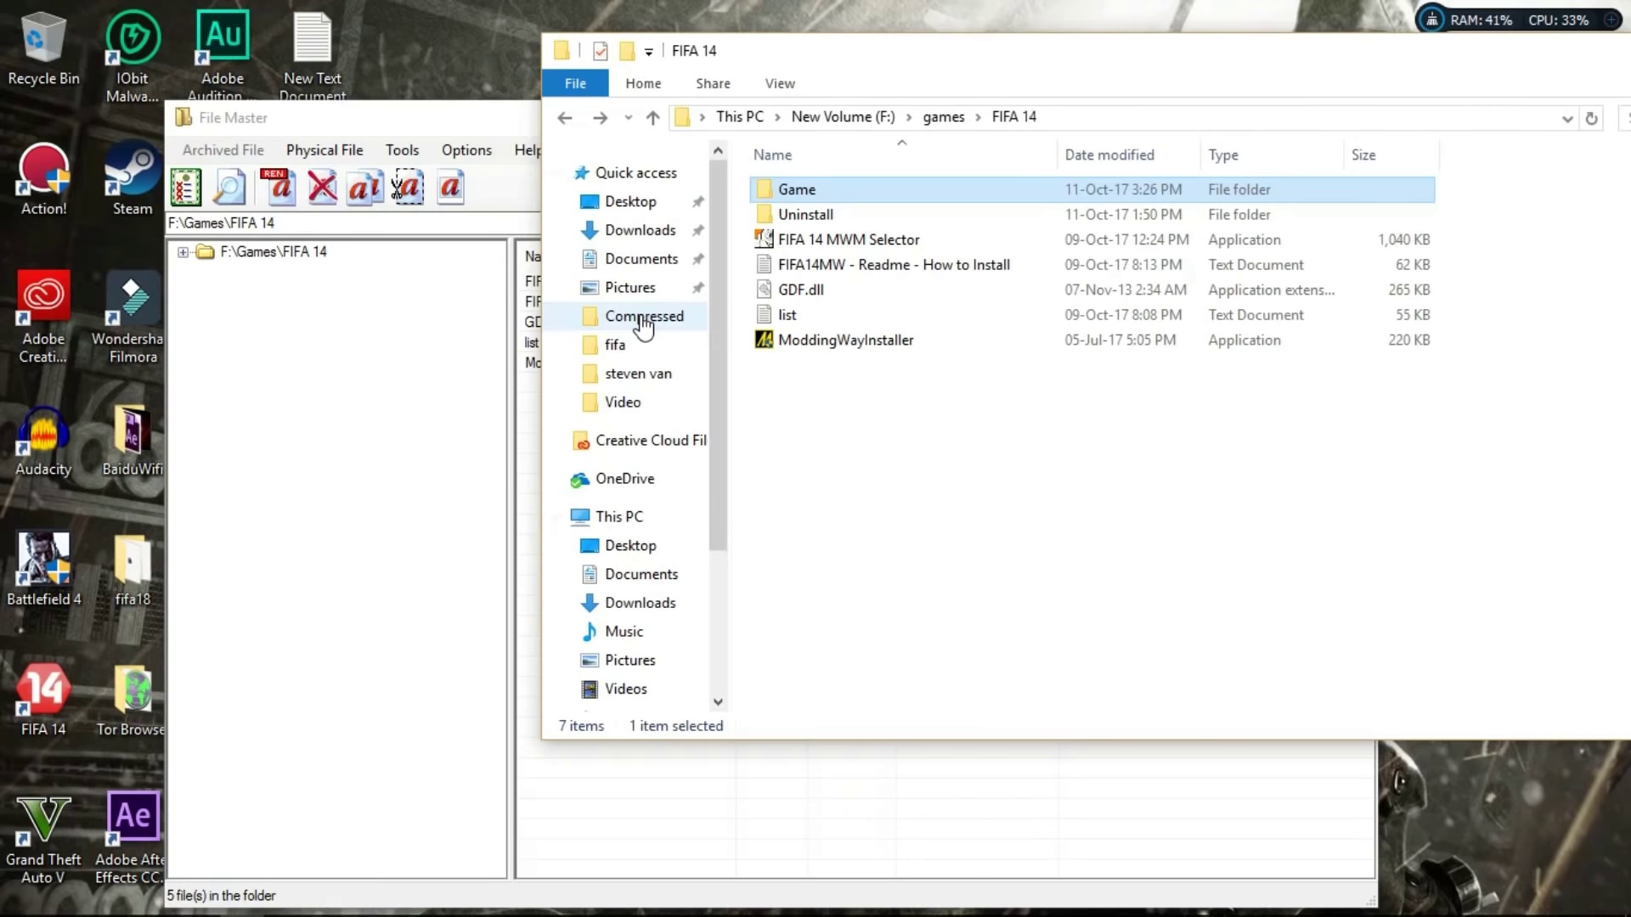
left_click(421, 394)
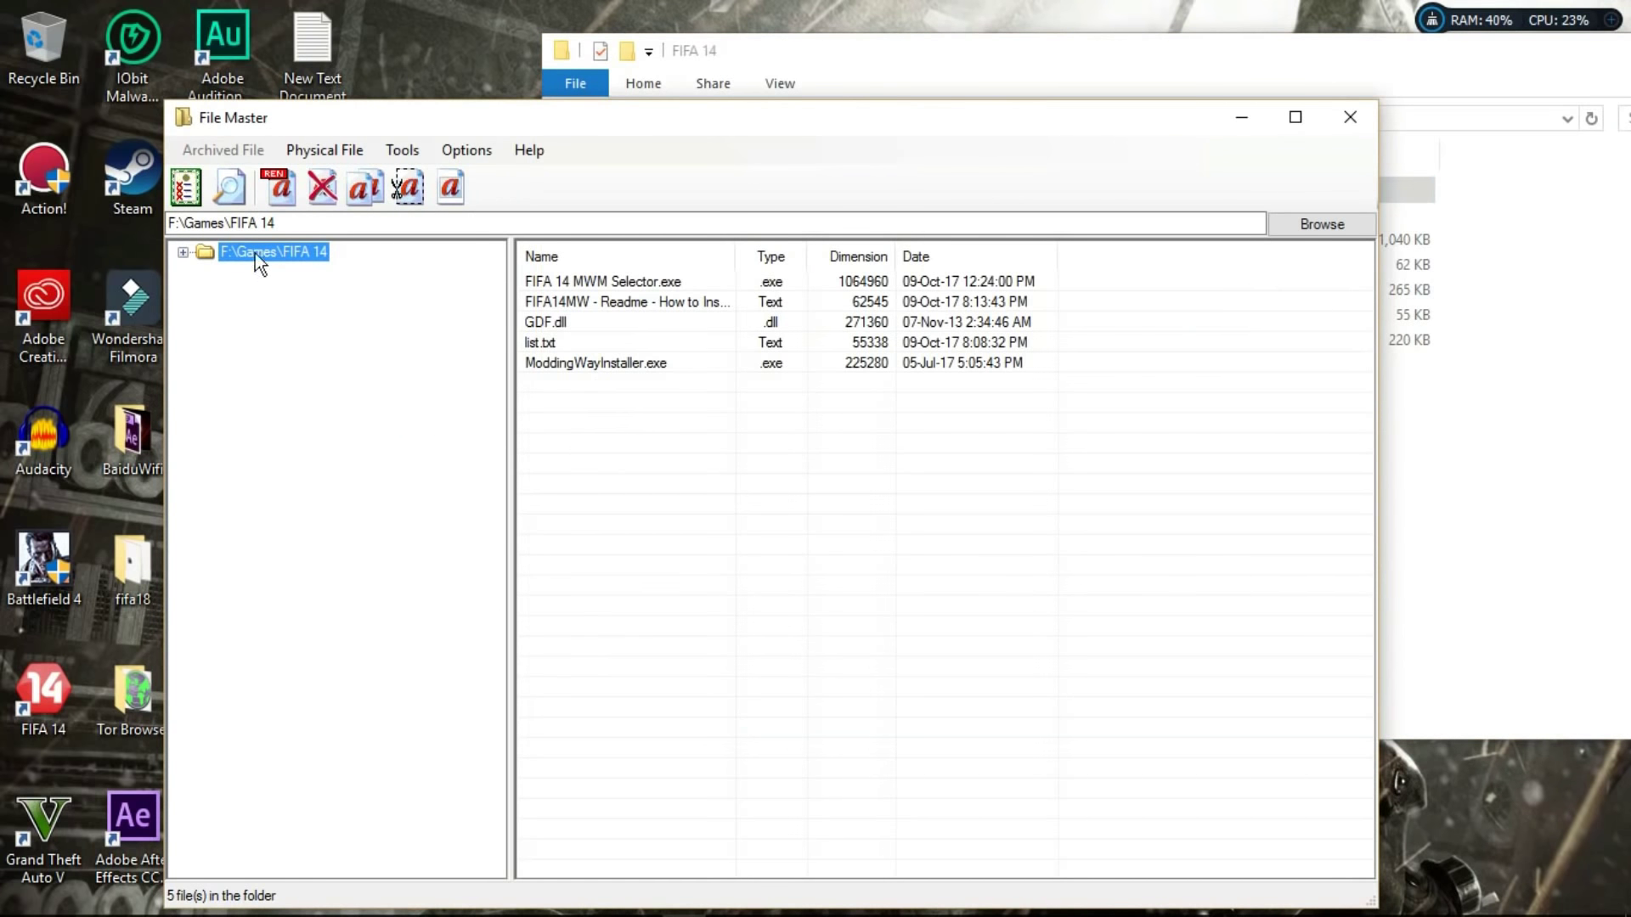
left_click(184, 186)
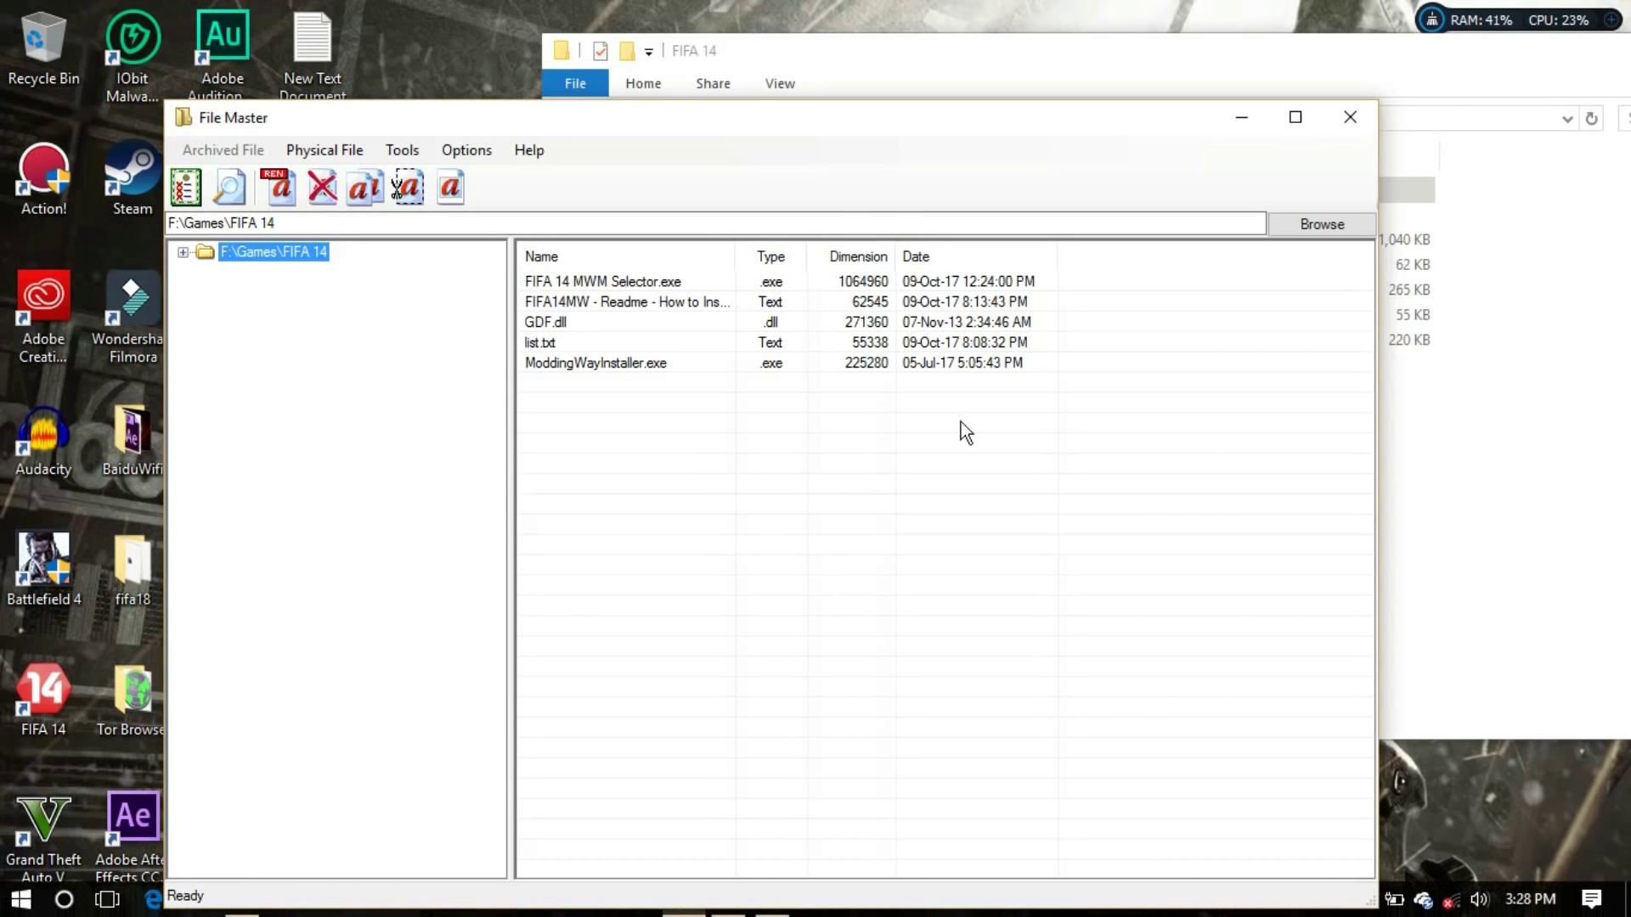
left_click(1343, 110)
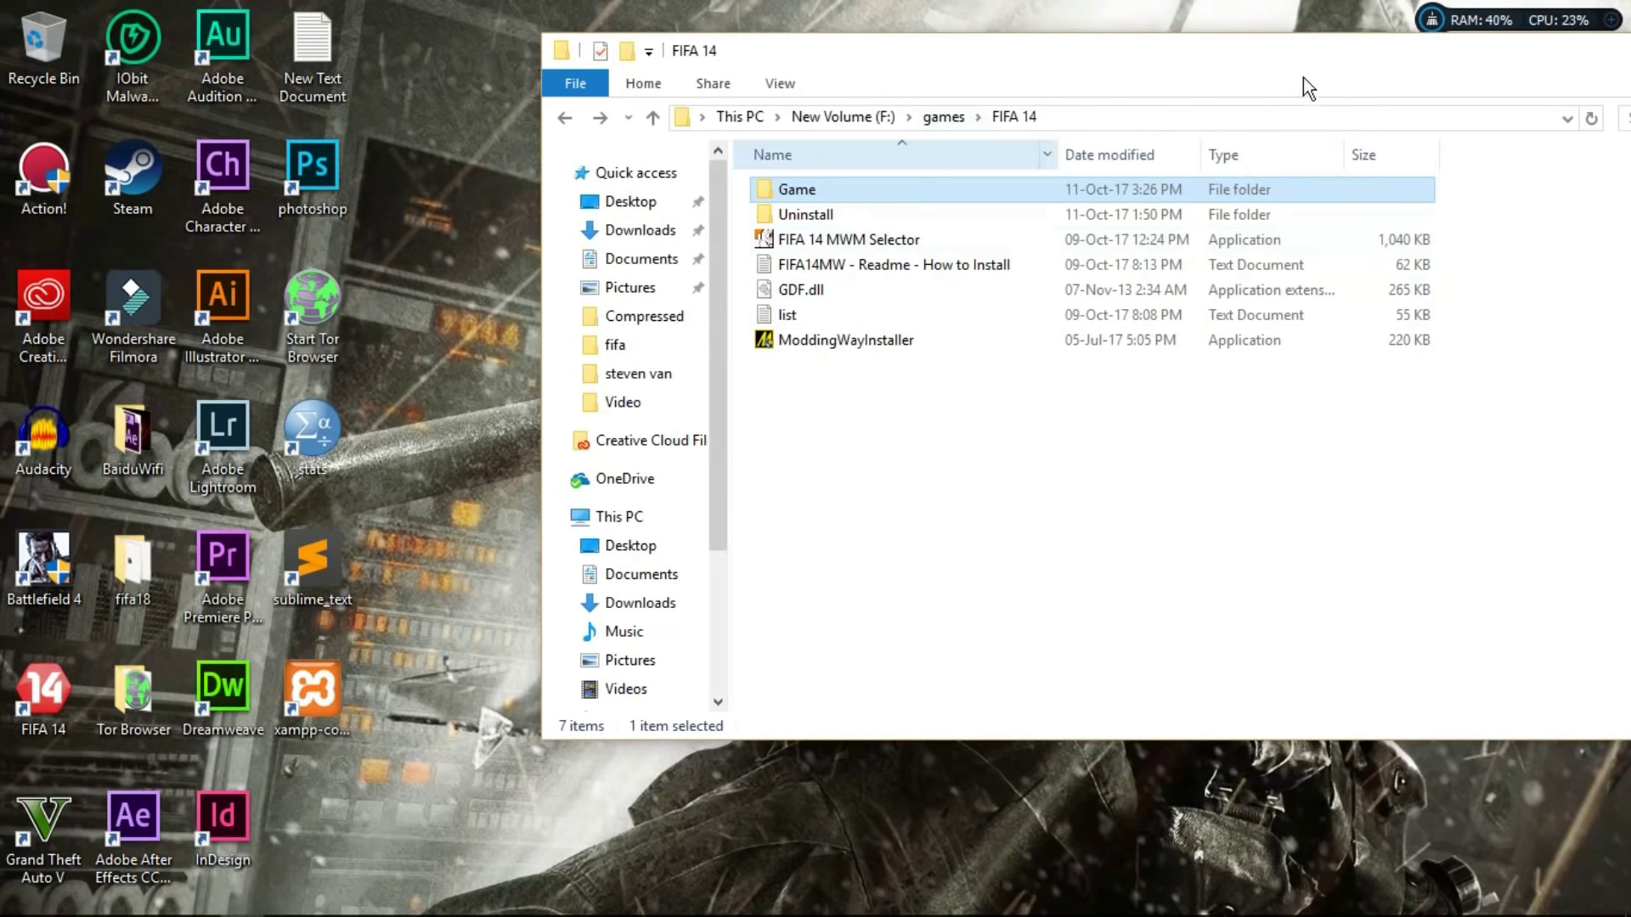
Step: Close the FIFA 14 folder window and launch FIFA 14 from the desktop
left_click_drag(1299, 67, 398, 81)
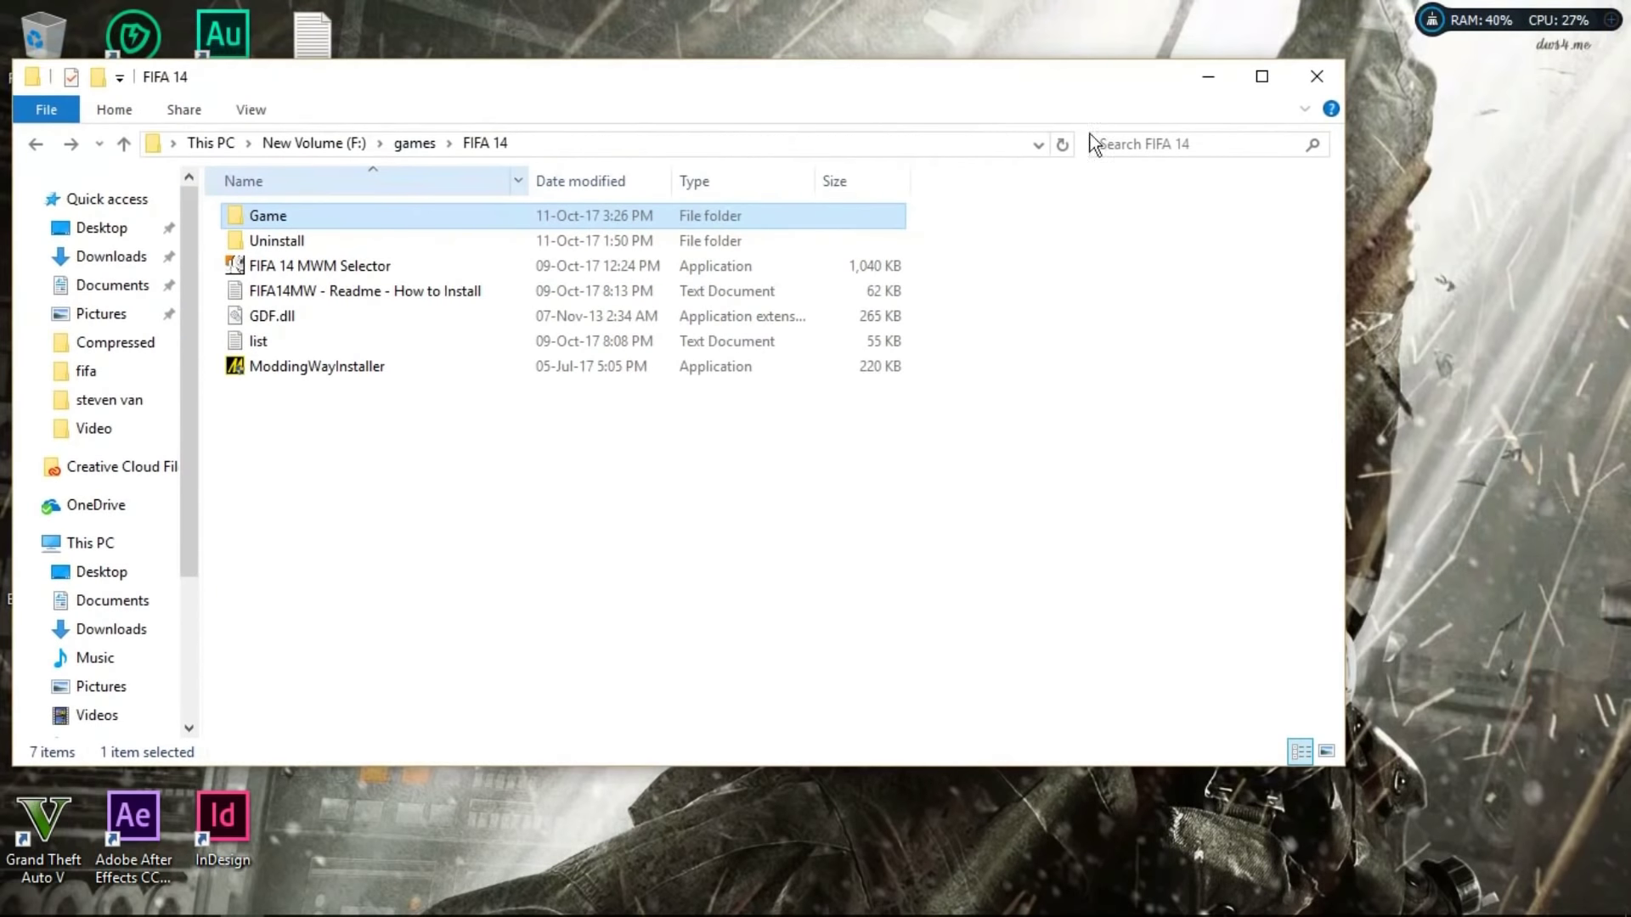
left_click(1312, 75)
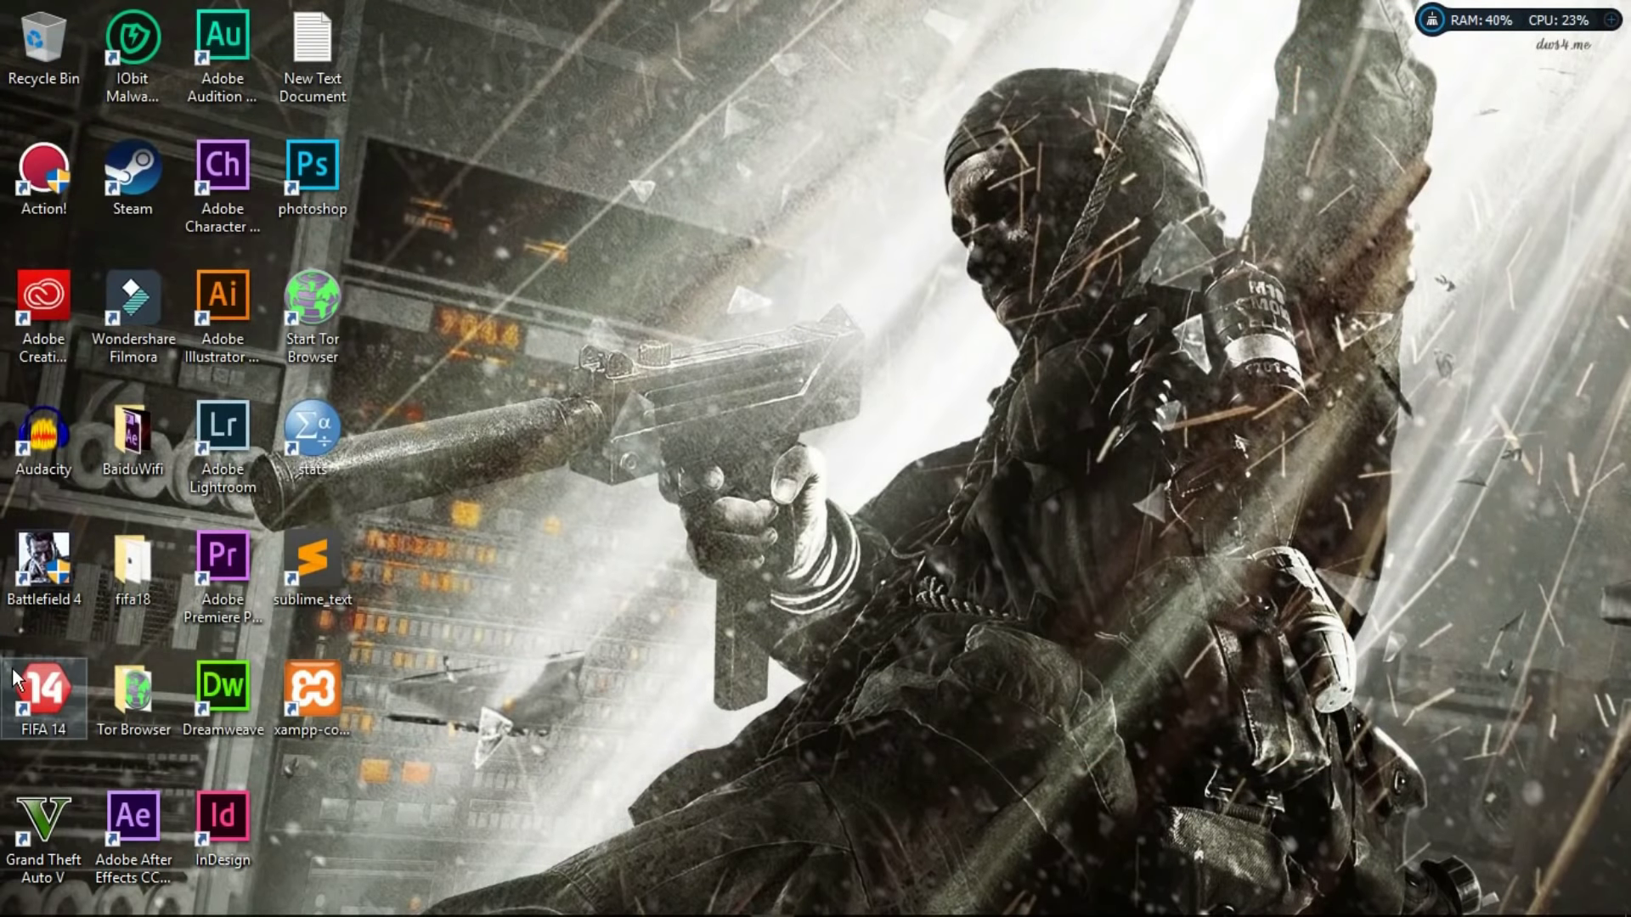
double_click(39, 688)
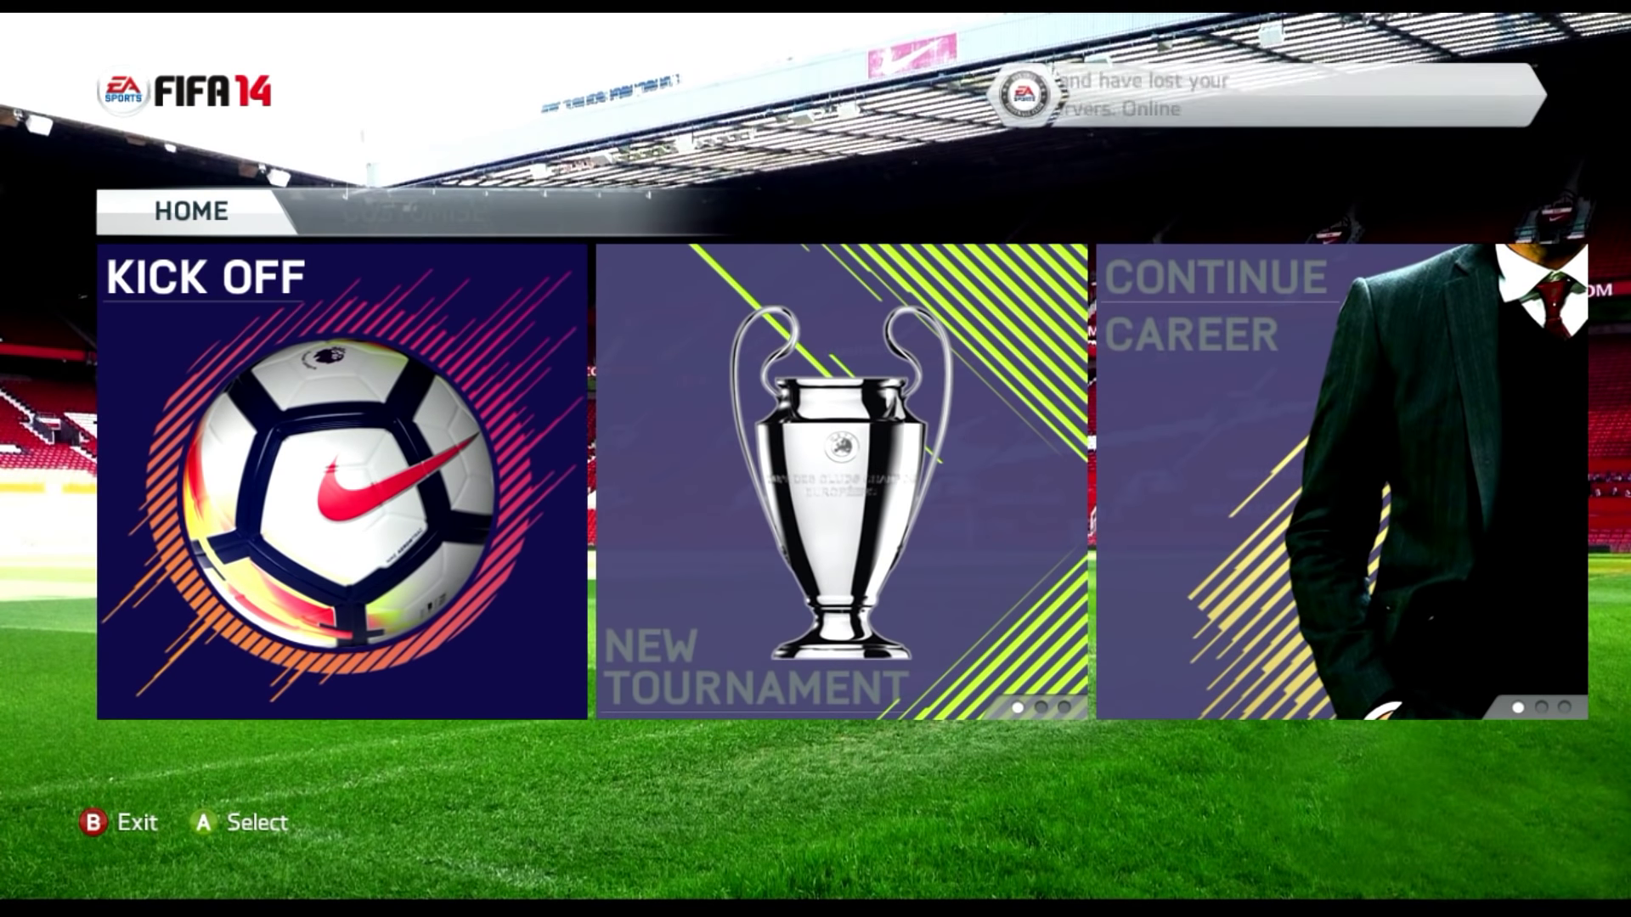
Step: Look through the tiles of the Home and Customise pages to examine the updated theme, ending back at Home
key("Right")
key("Right")
key("Left")
key("Left")
key("e")
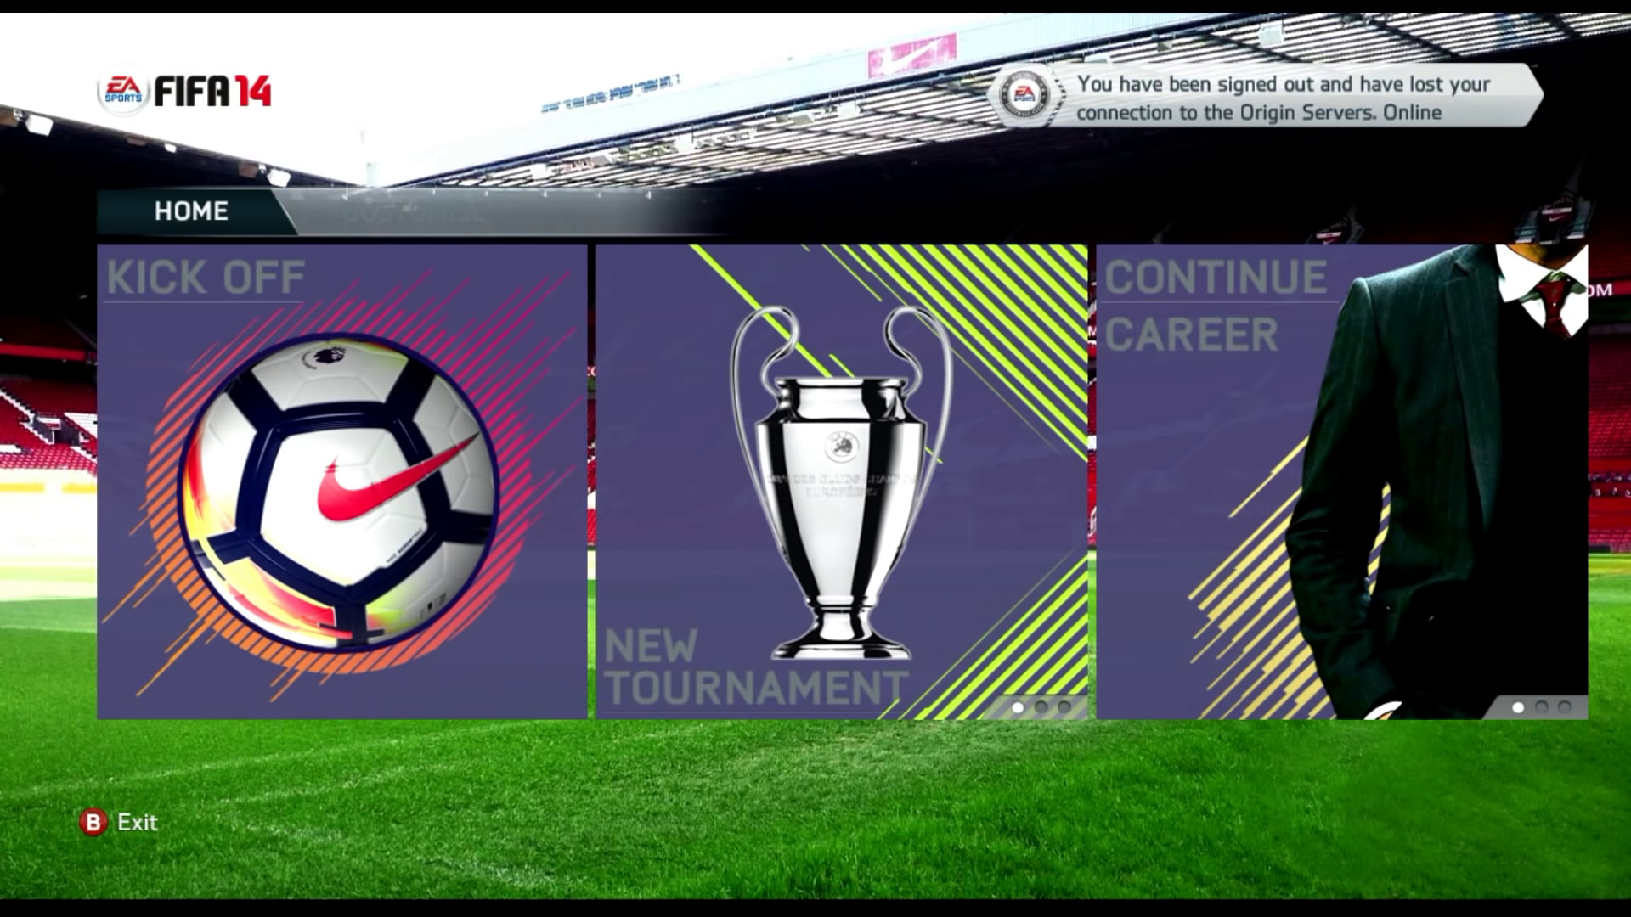
key("Down")
key("Right")
key("Down")
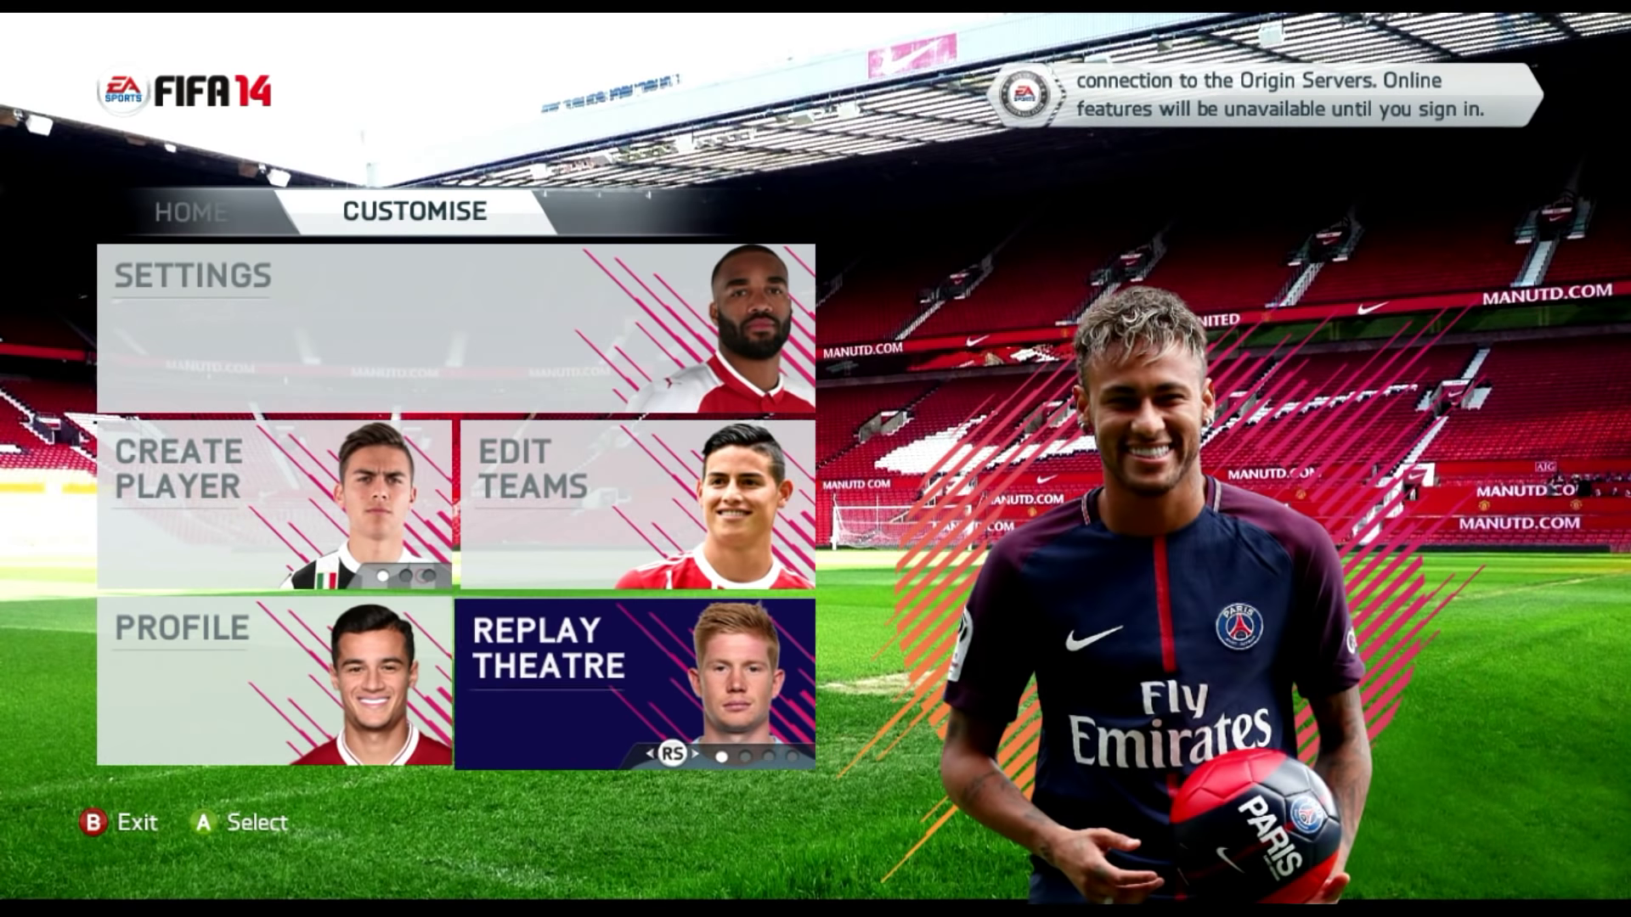
key("Left")
key("Up")
key("Right")
key("Left")
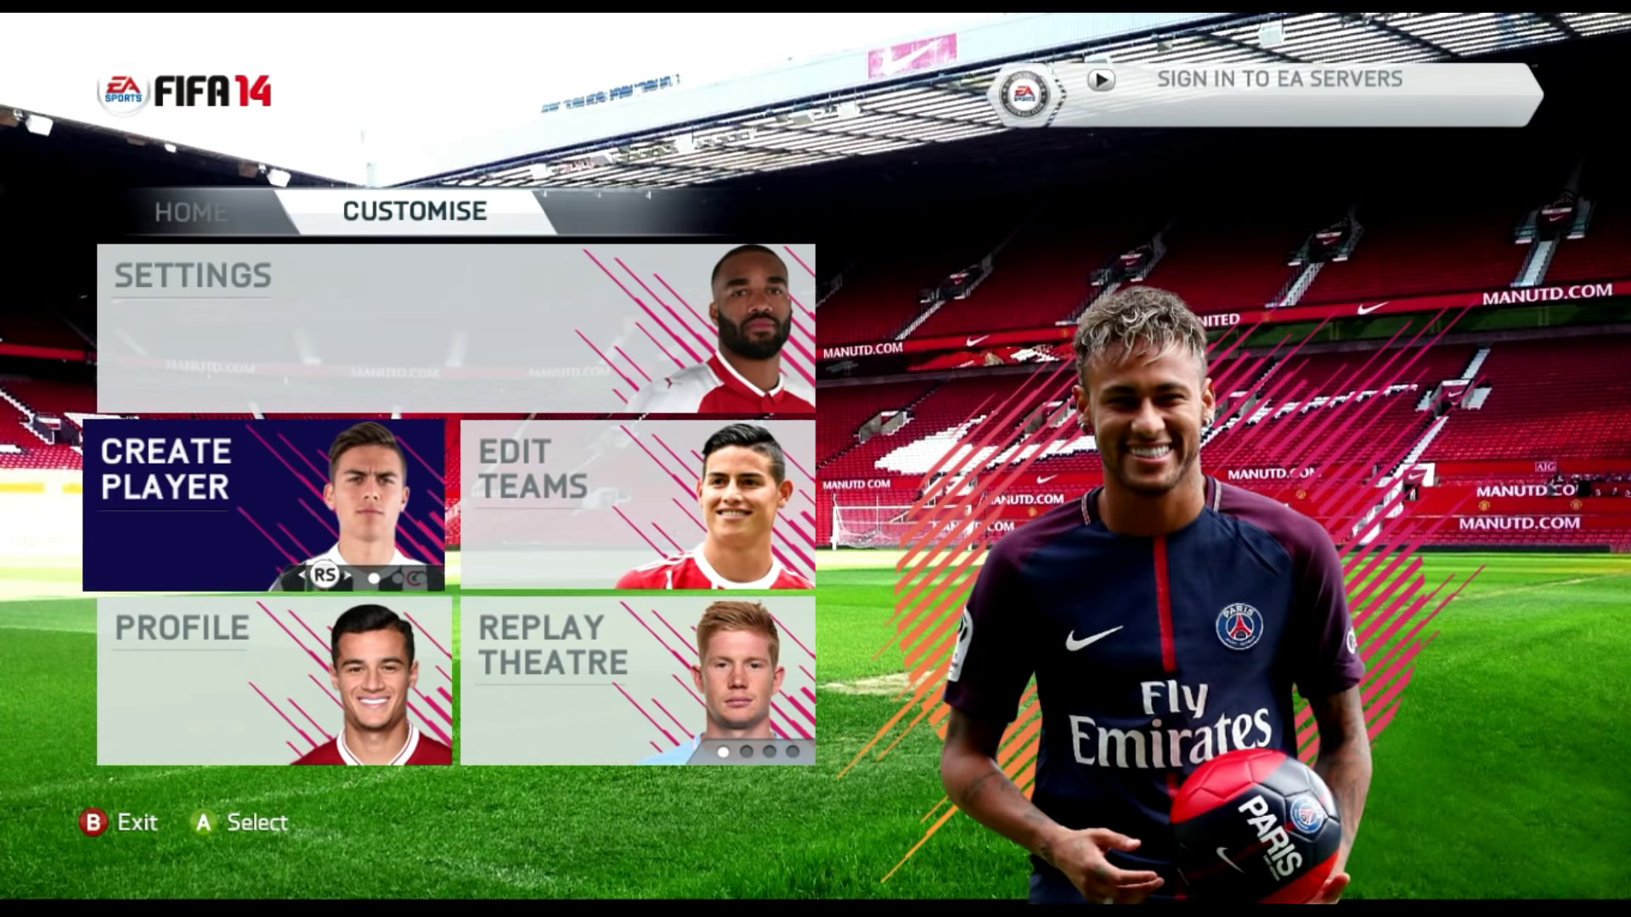
key("Up")
key("q")
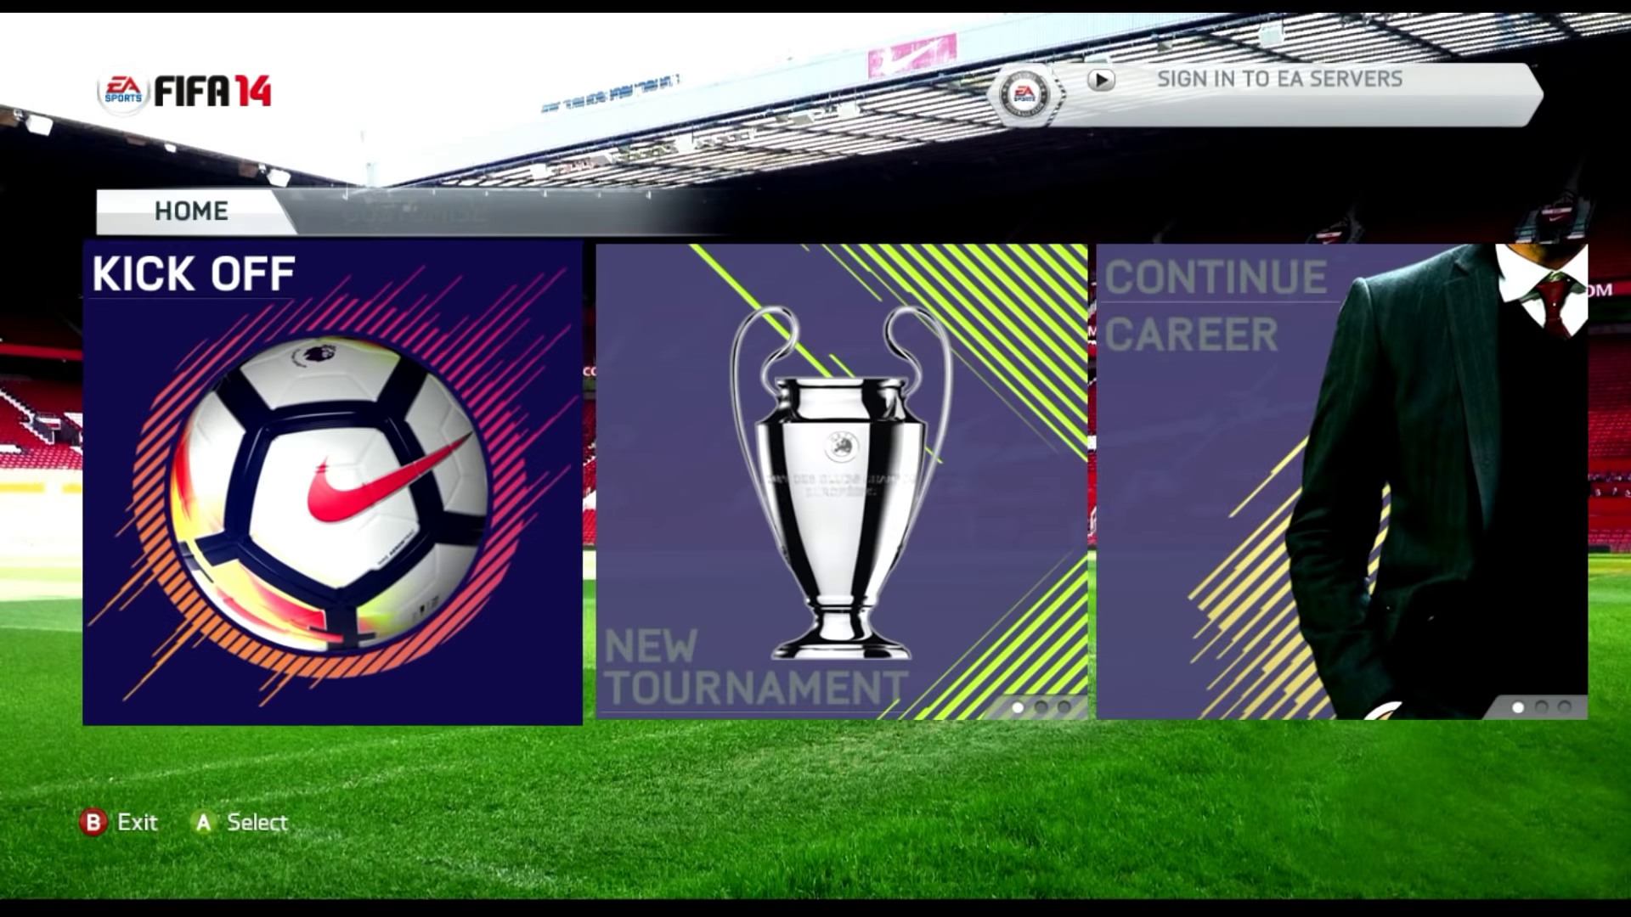
Step: Start a Kick Off match and set the home team's country to Spain
key("Return")
key("Return")
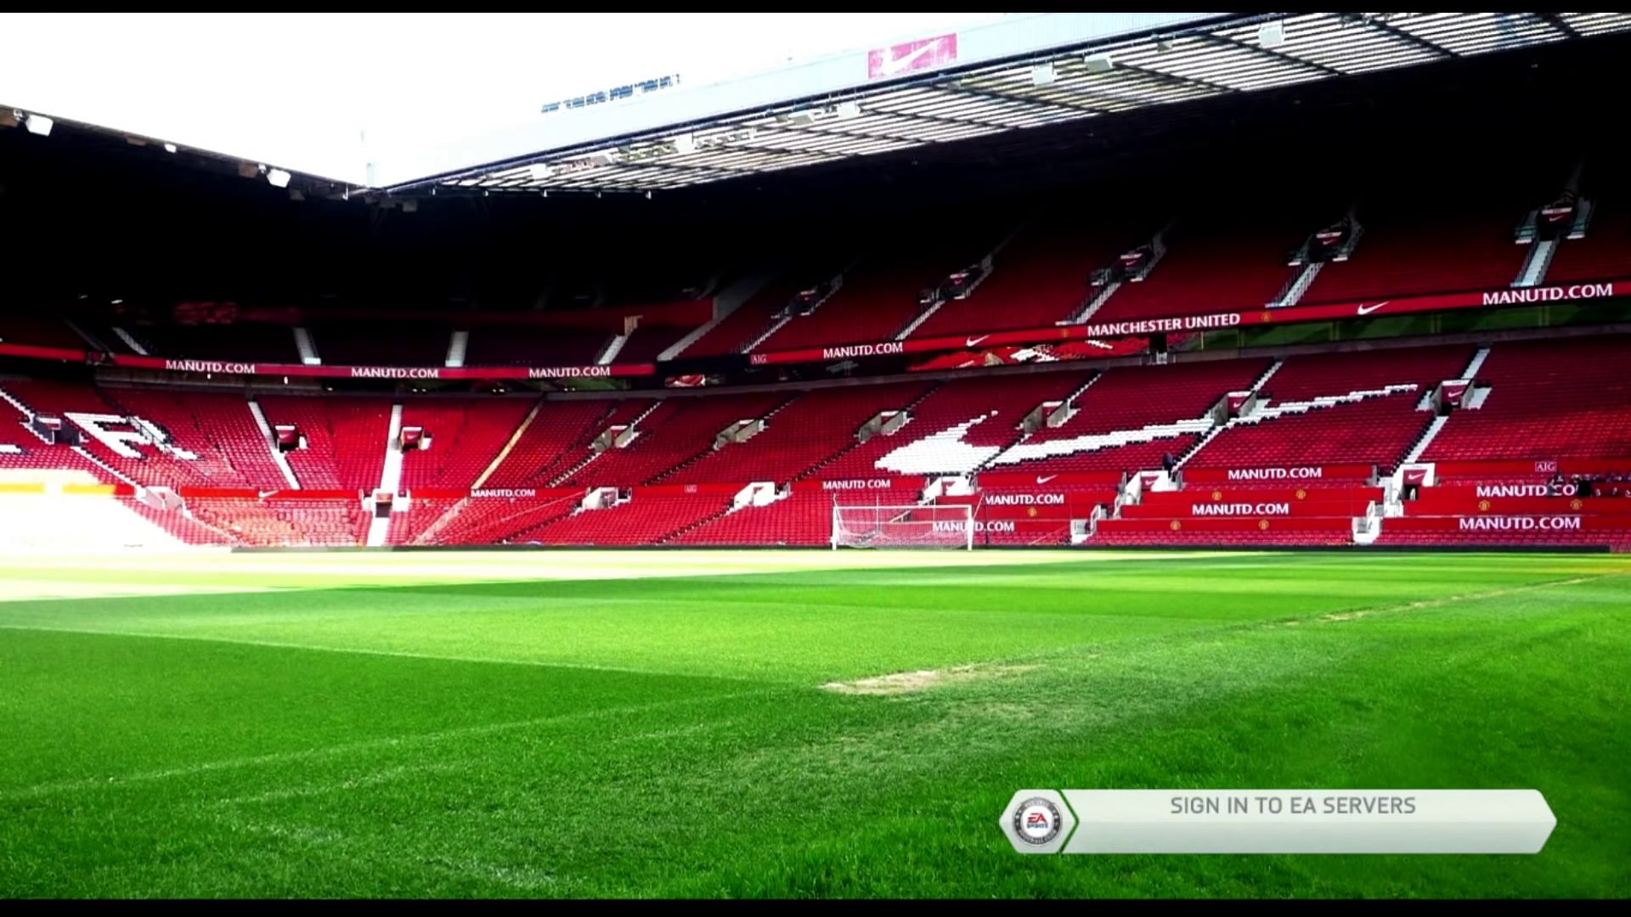
key("Up")
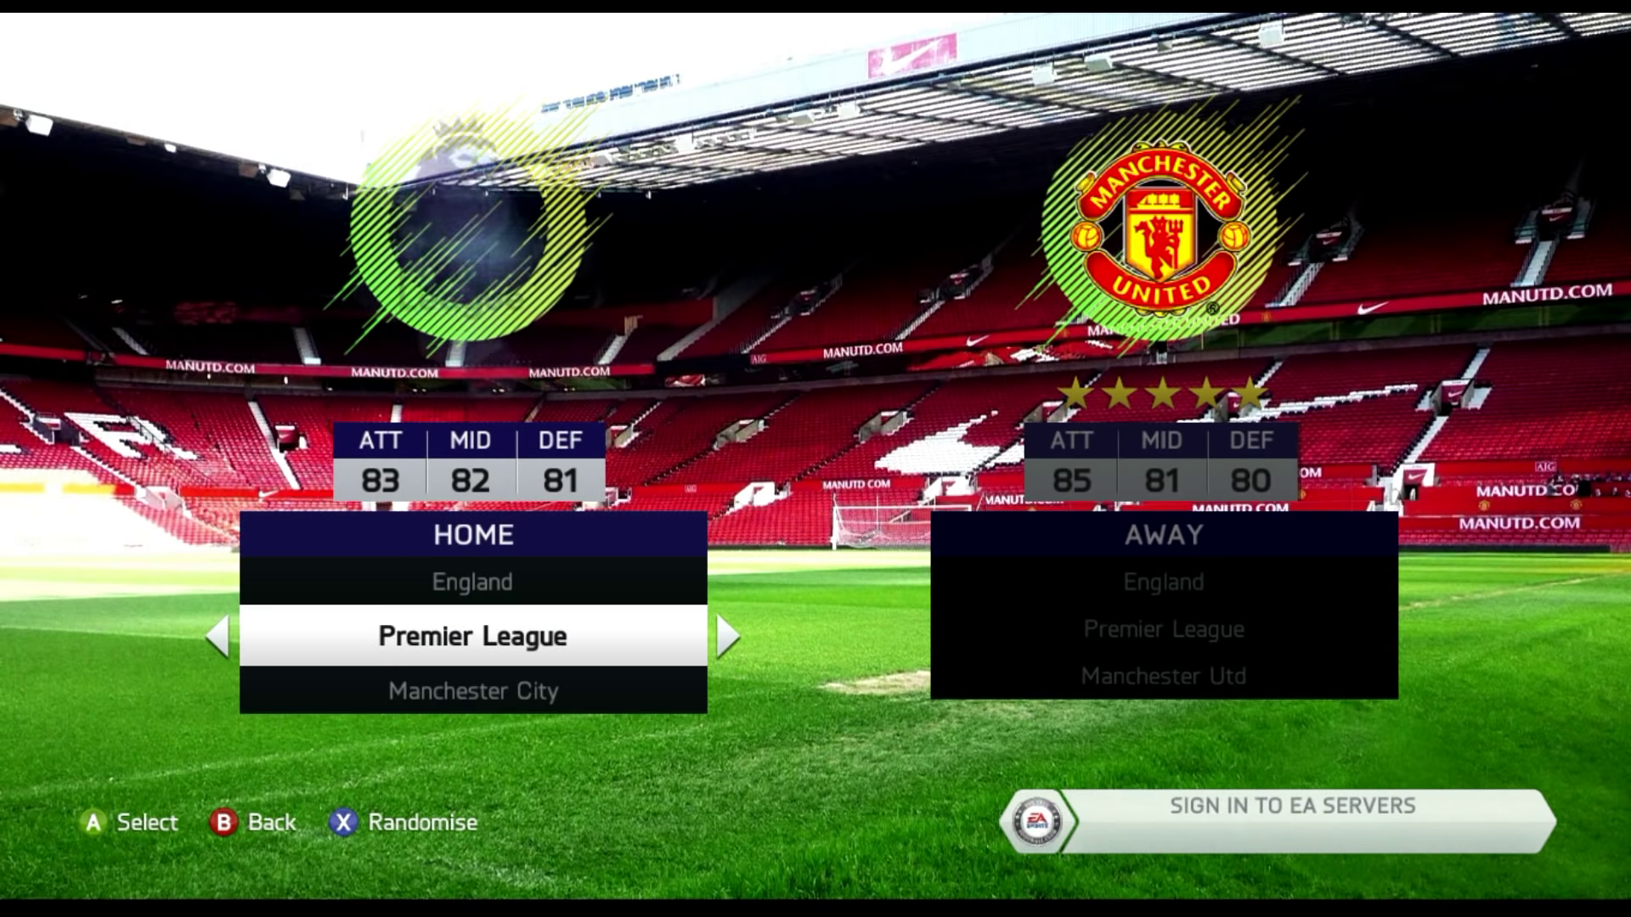
key("Up")
key("Left")
key("Left")
key("Left")
key("Left")
key("Left")
key("Left")
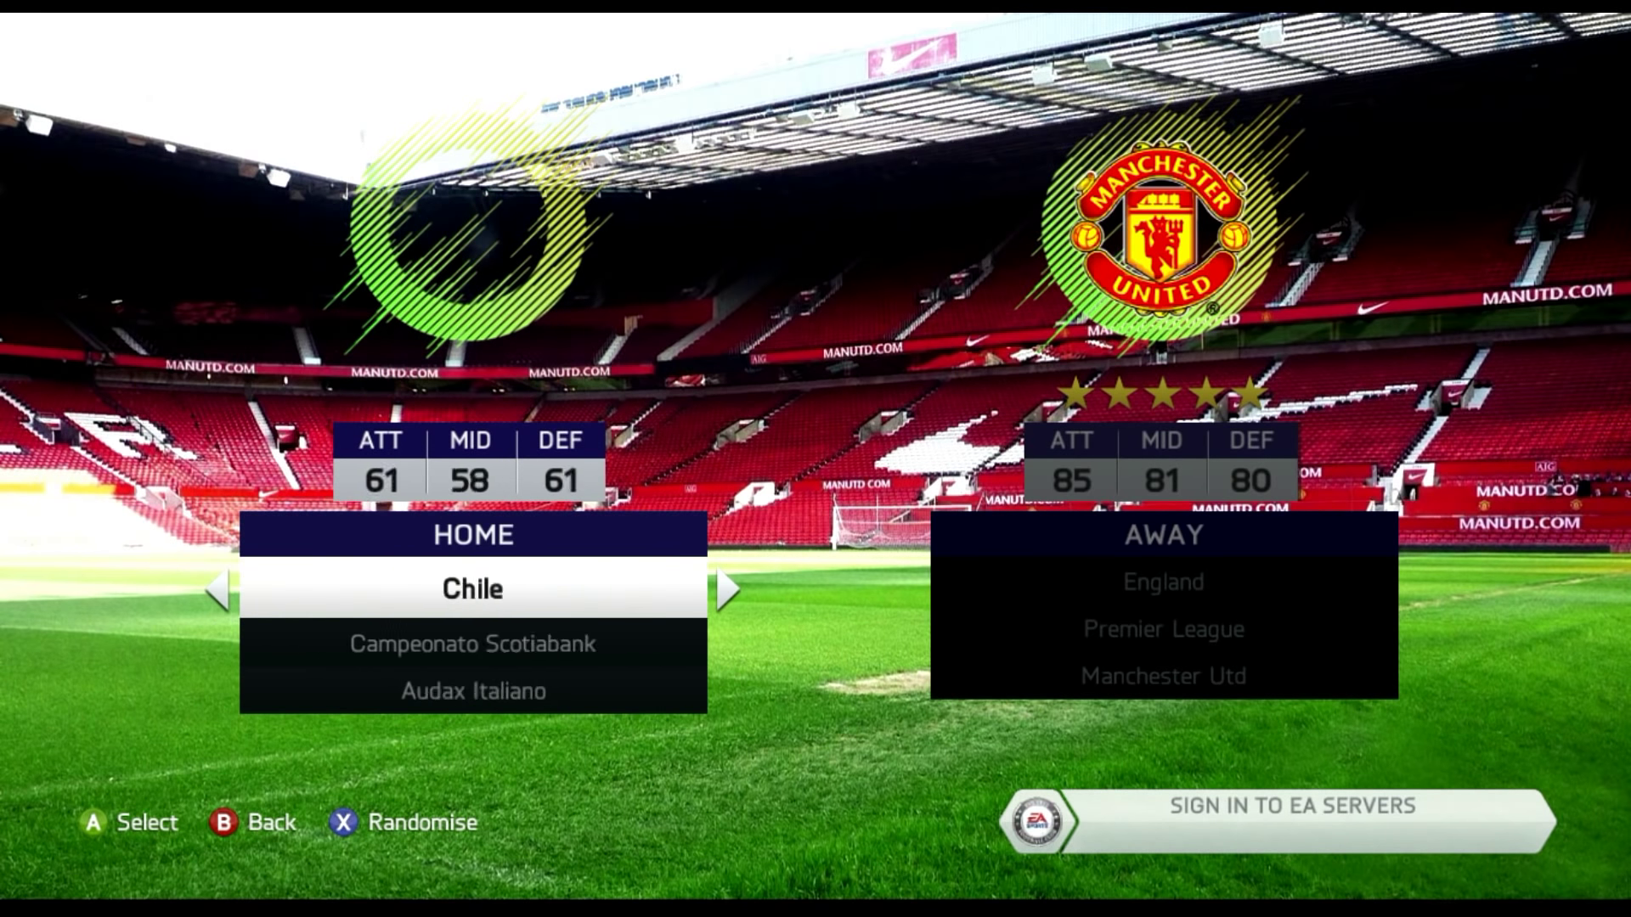
key("Left")
key("Left")
key("Left")
key("Left")
key("Left")
key("Left")
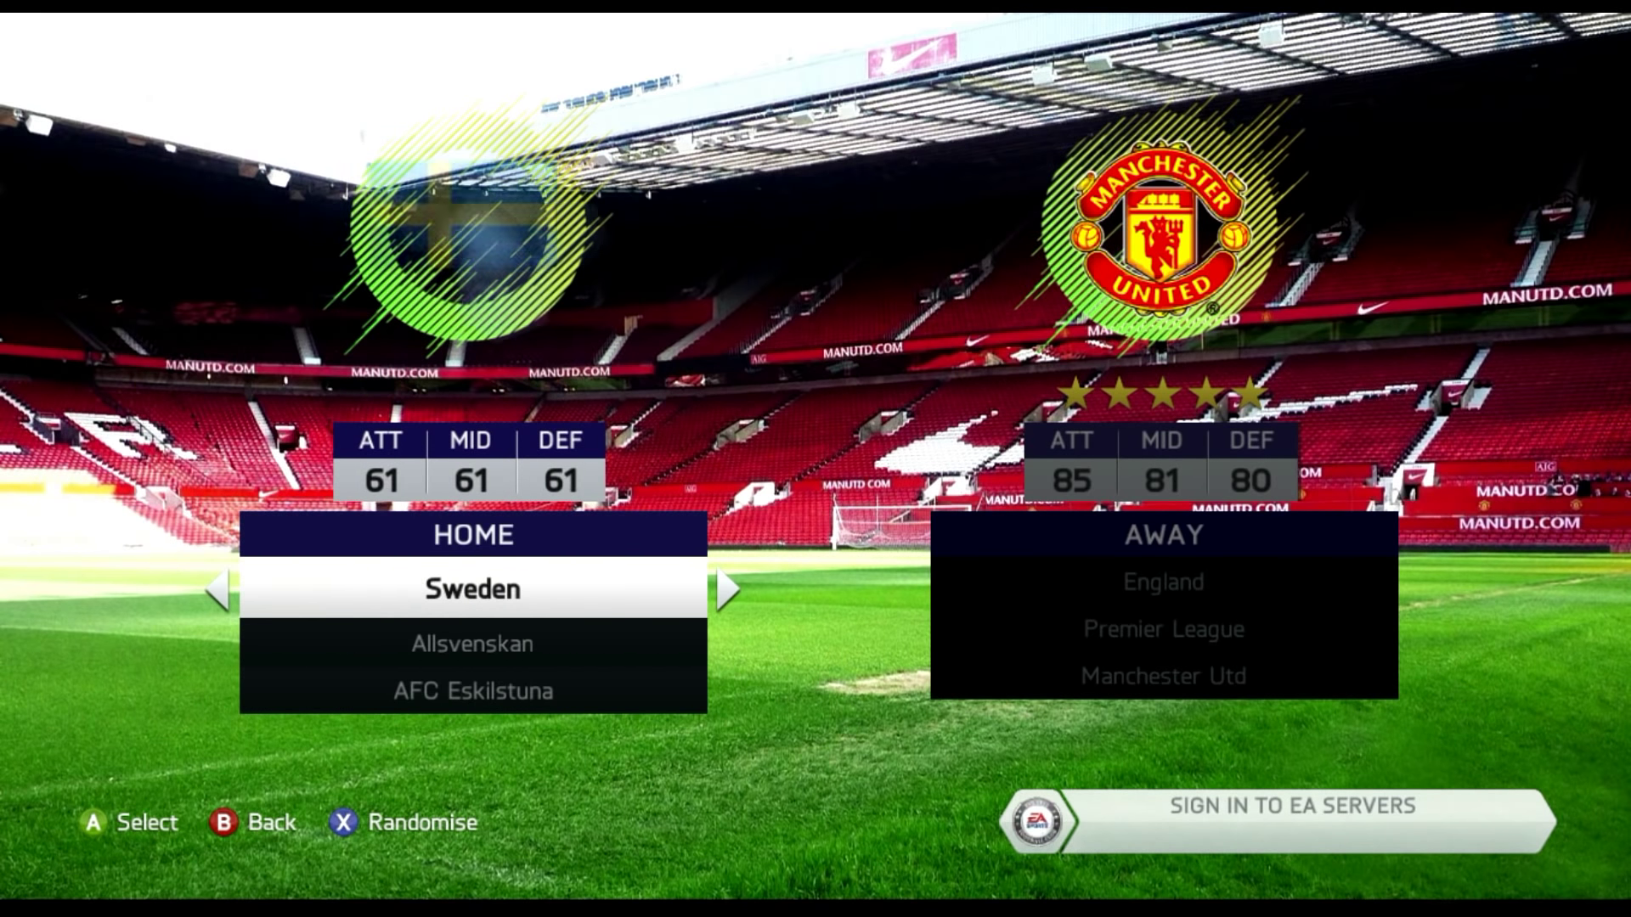
key("Left")
Step: Choose Real Madrid from La Liga Santander as the home team and confirm it
key("Down")
key("Down")
key("Right")
key("Right")
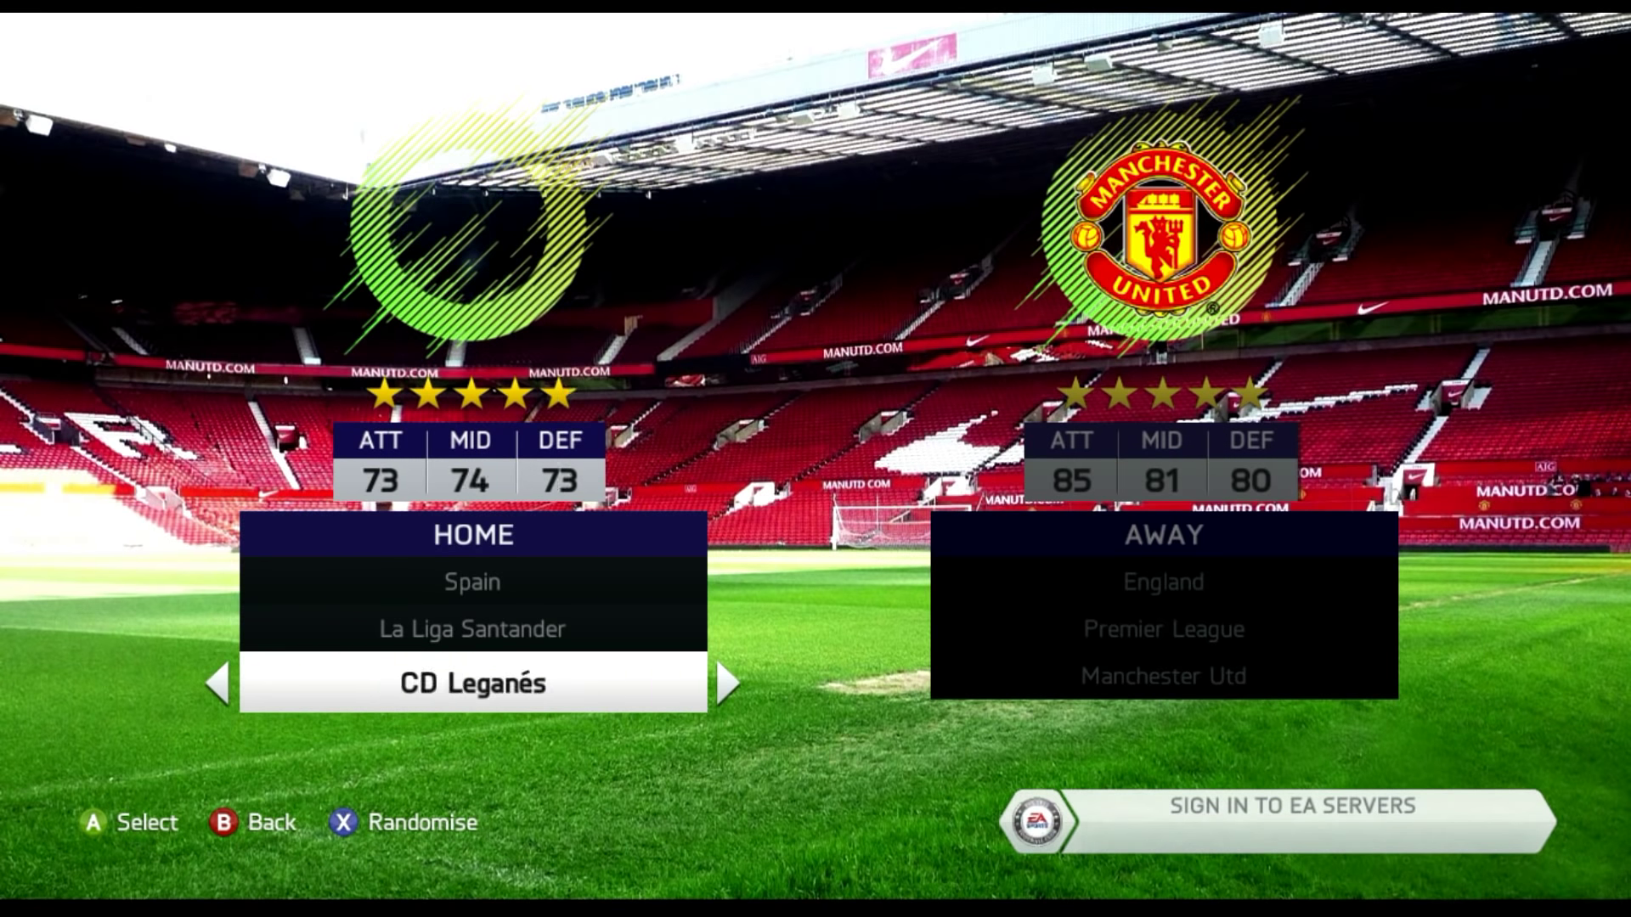
key("Right")
key("Left")
key("Left")
key("Left")
key("Left")
key("Left")
key("Left")
key("Left")
key("Left")
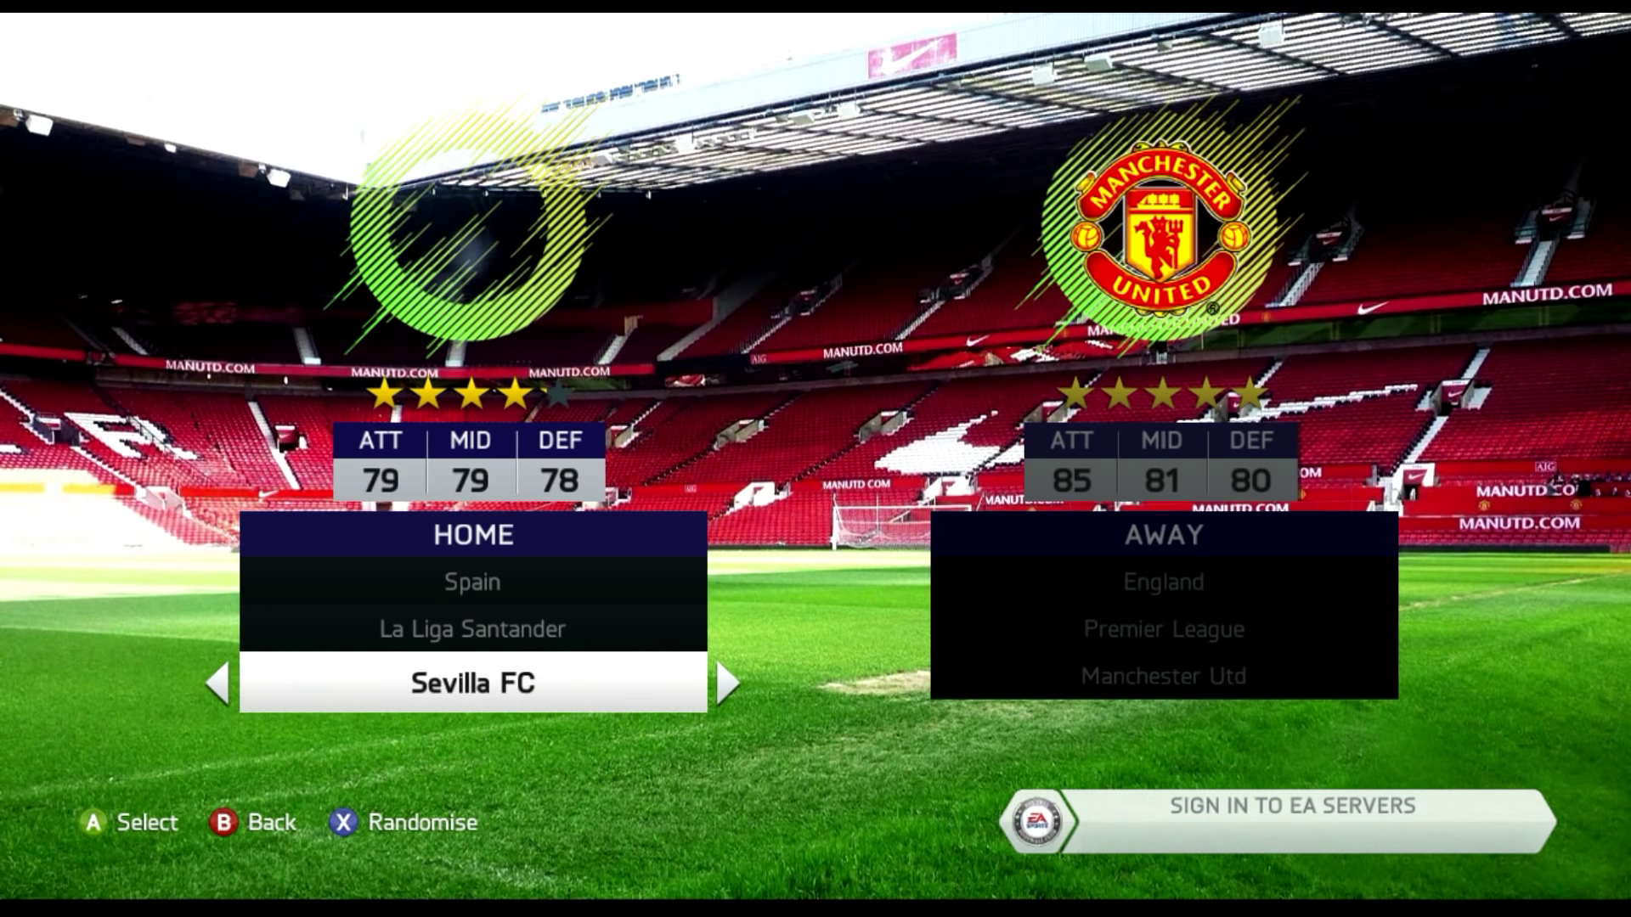
key("Left")
key("Return")
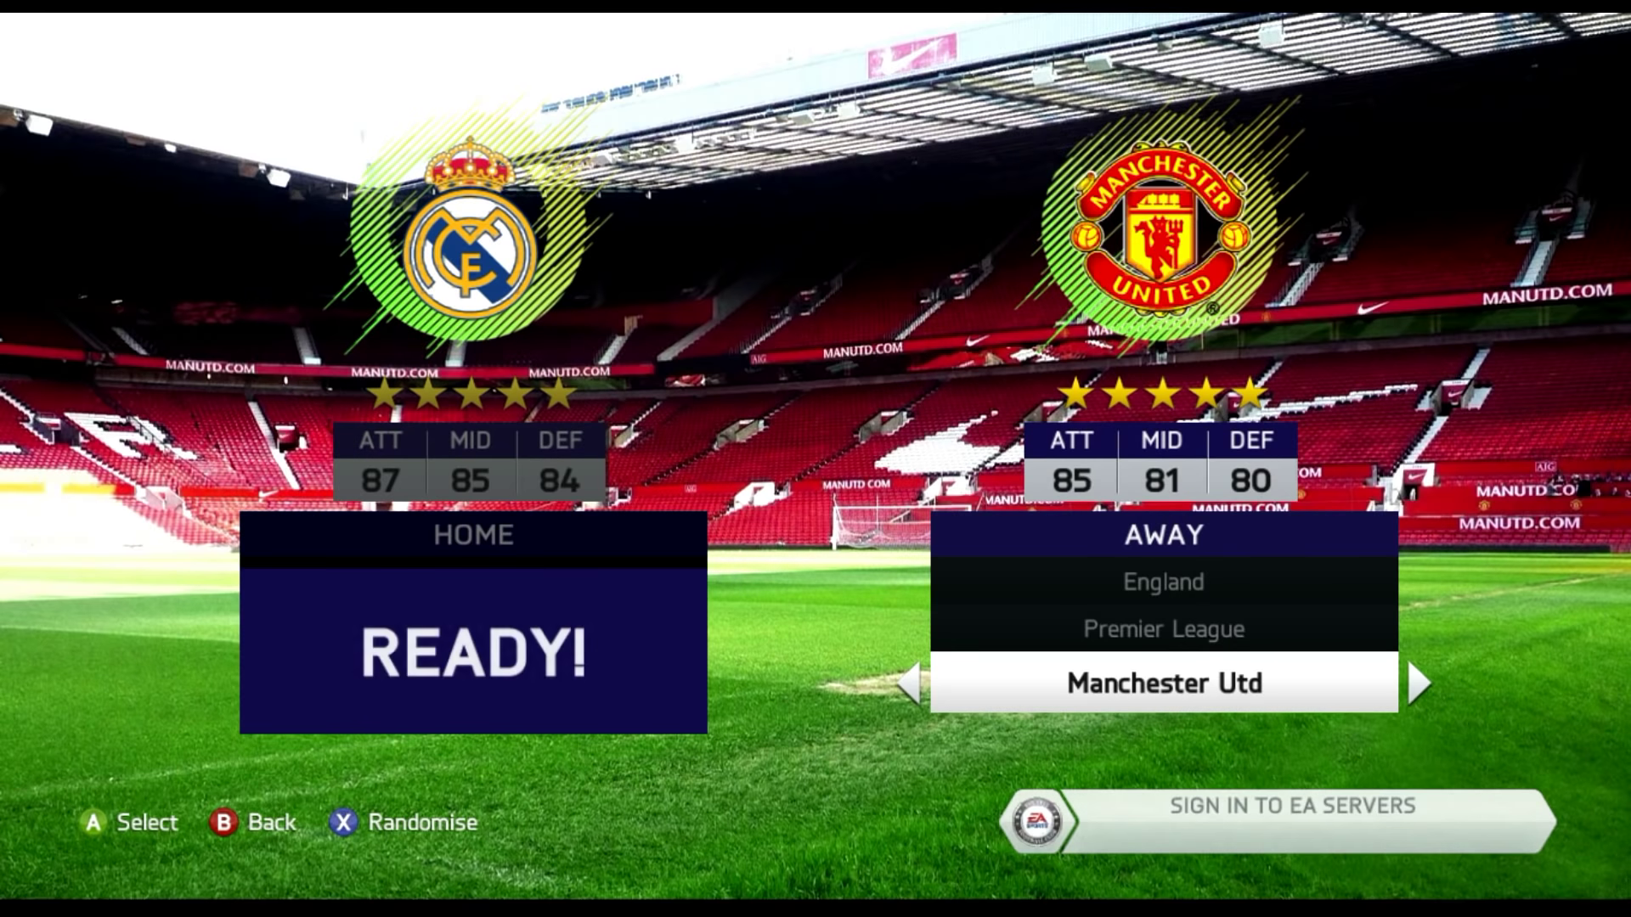
Step: Choose PSG from France's Ligue 1 as the away team and confirm it
key("Up")
key("Up")
key("Right")
key("Down")
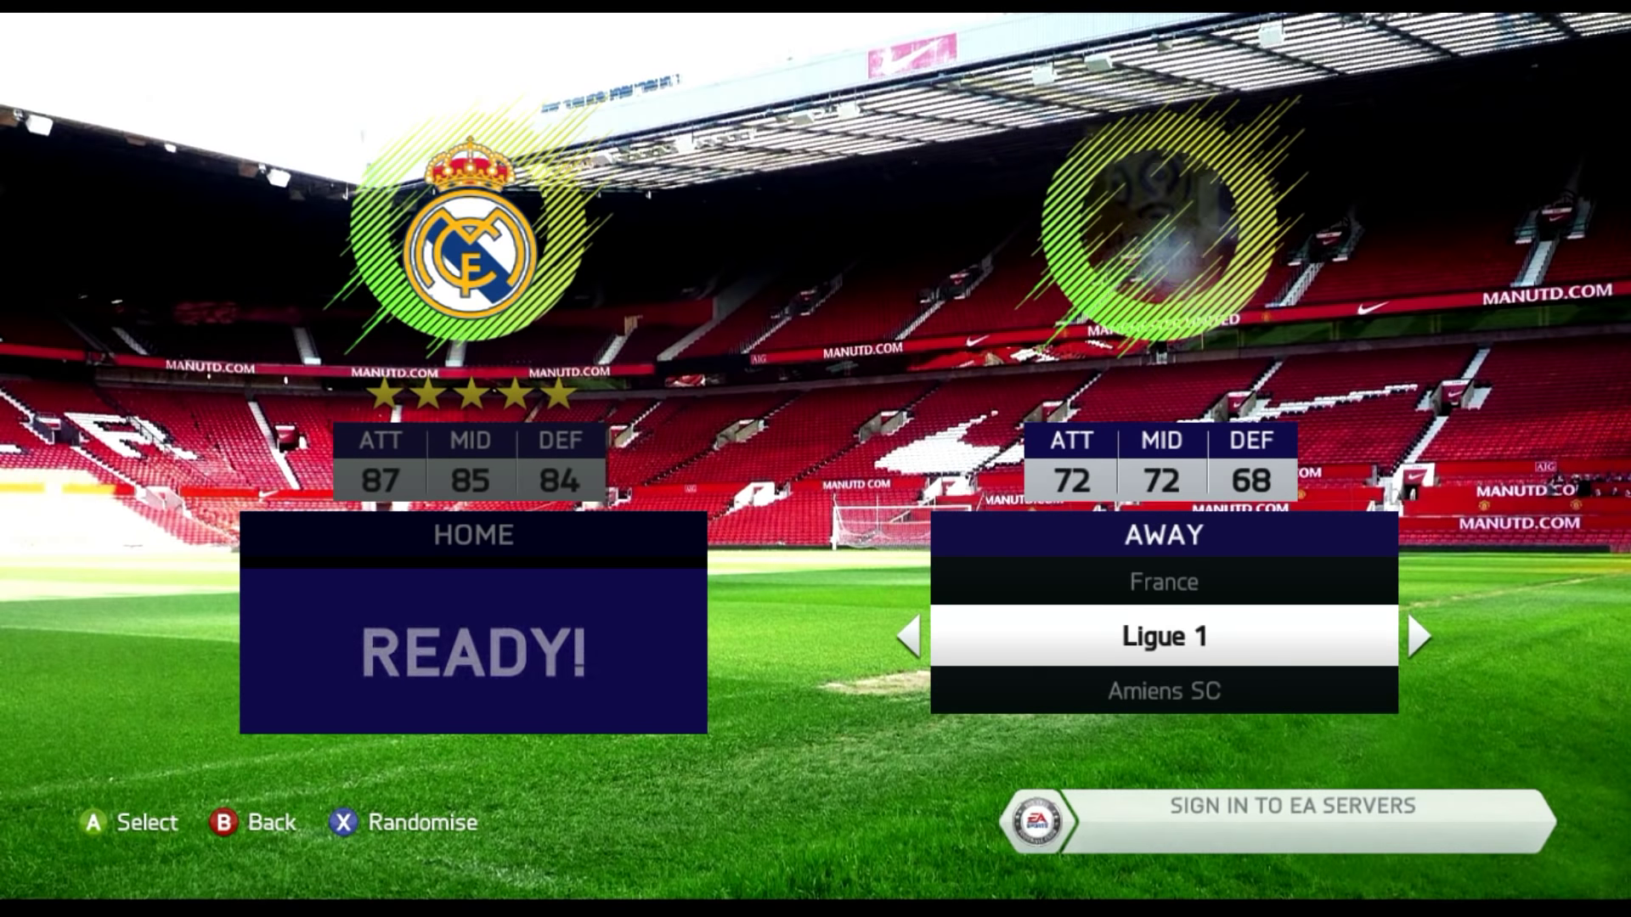
key("Down")
key("Left")
key("Left")
key("Left")
key("Left")
key("Left")
key("Left")
key("Left")
key("Left")
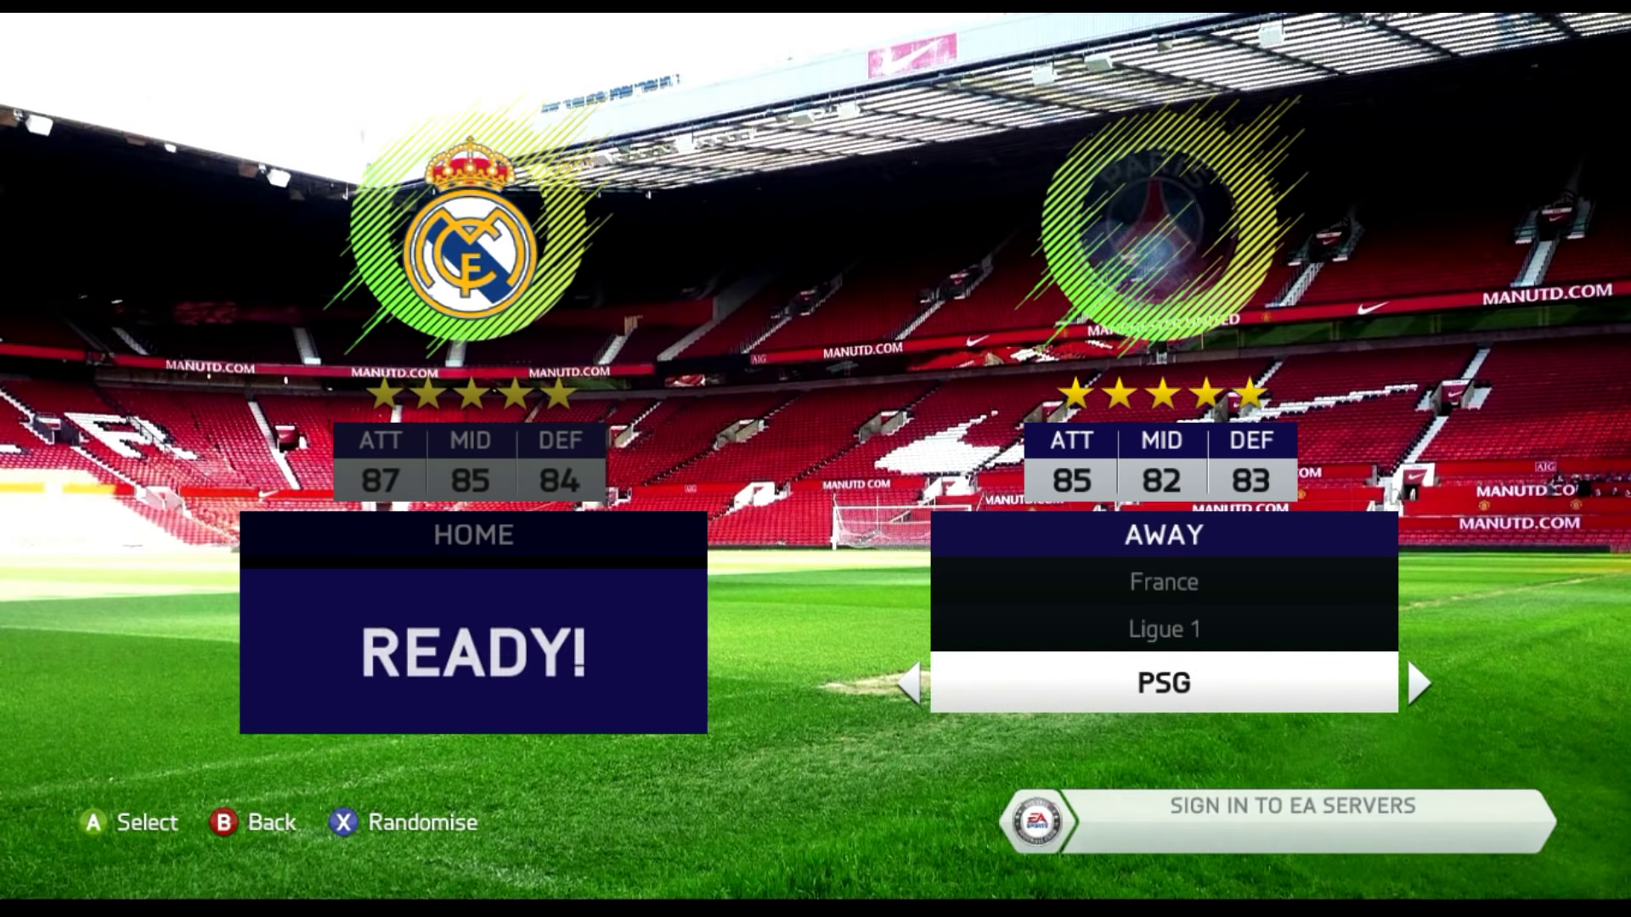
key("Right")
key("Return")
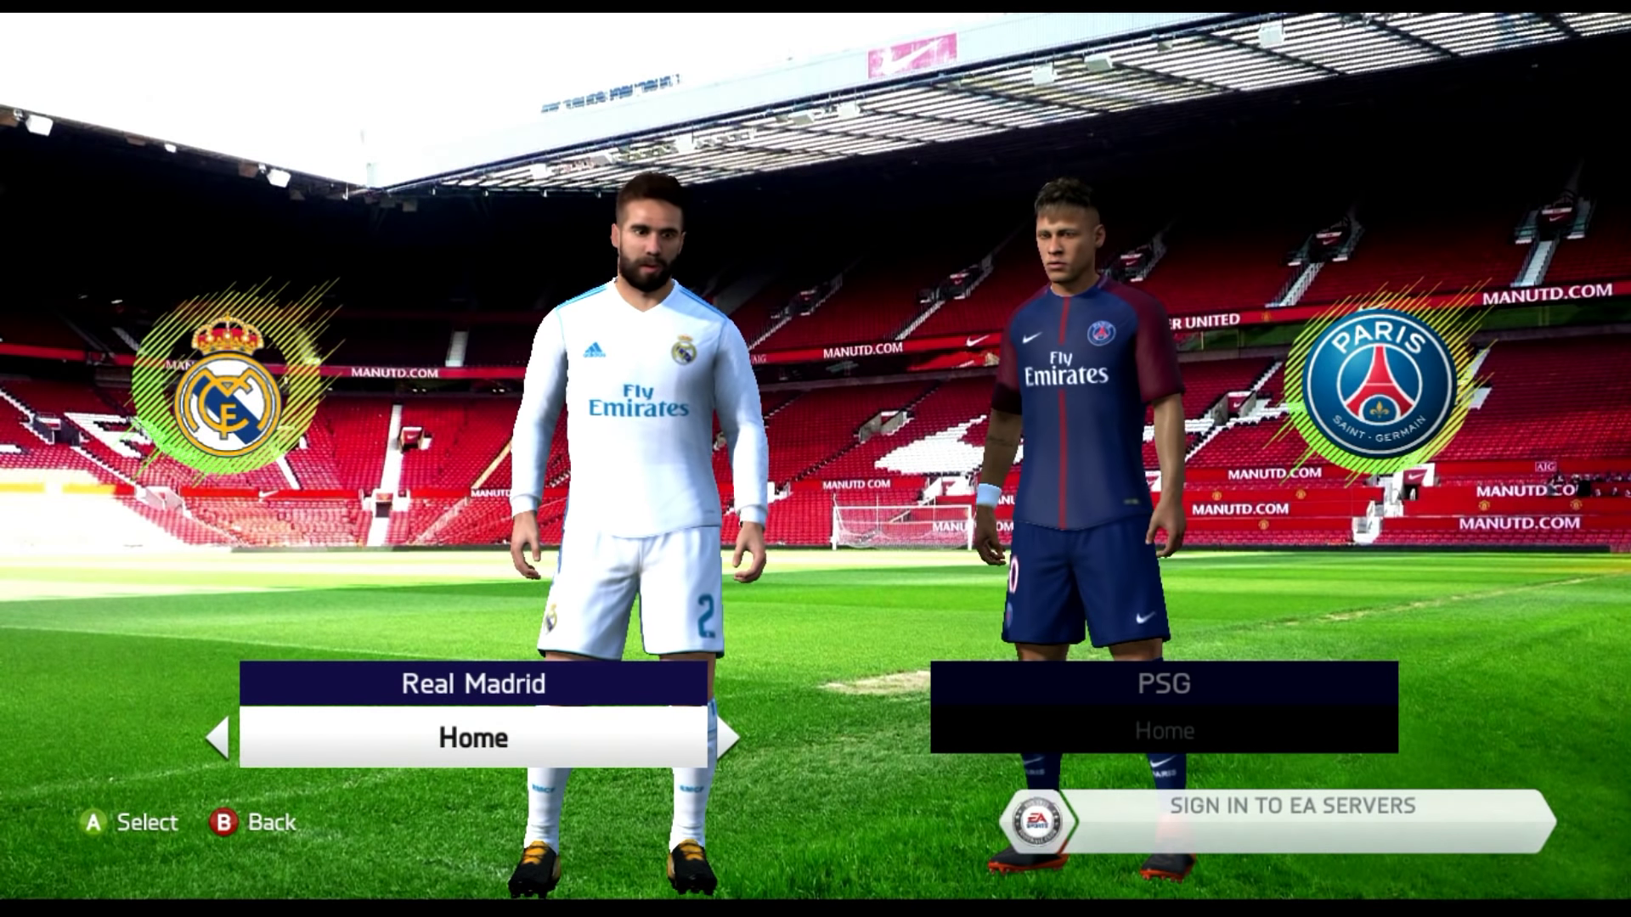
Step: Browse Real Madrid's kits and confirm the white Home kit
key("Left")
key("Left")
key("Left")
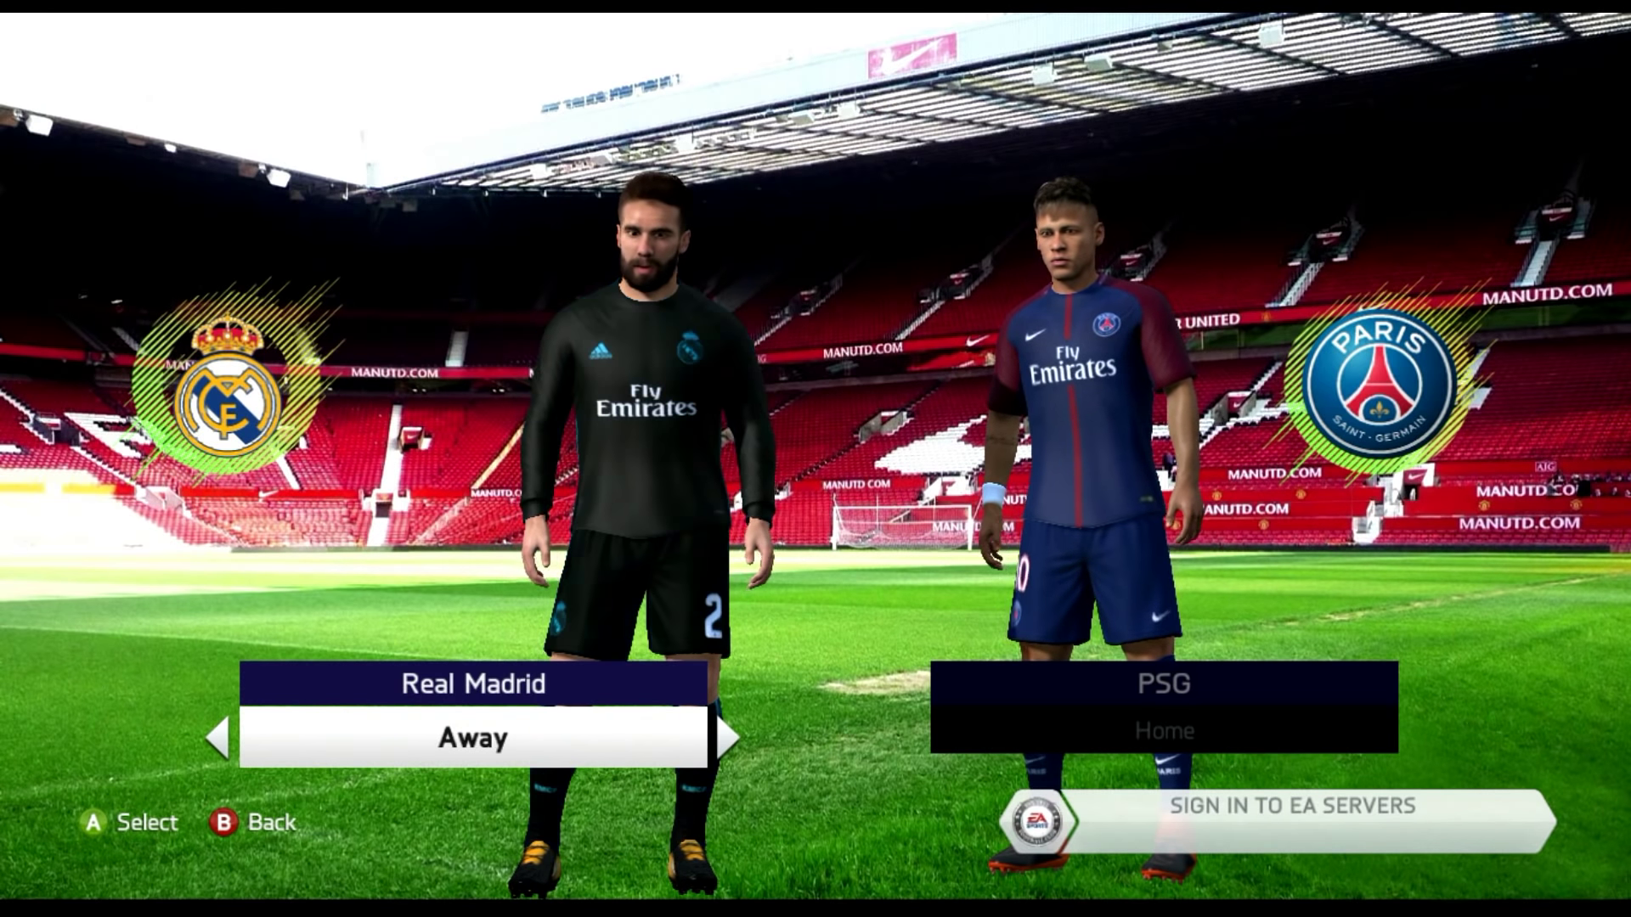
key("Right")
key("Right")
key("Left")
key("Left")
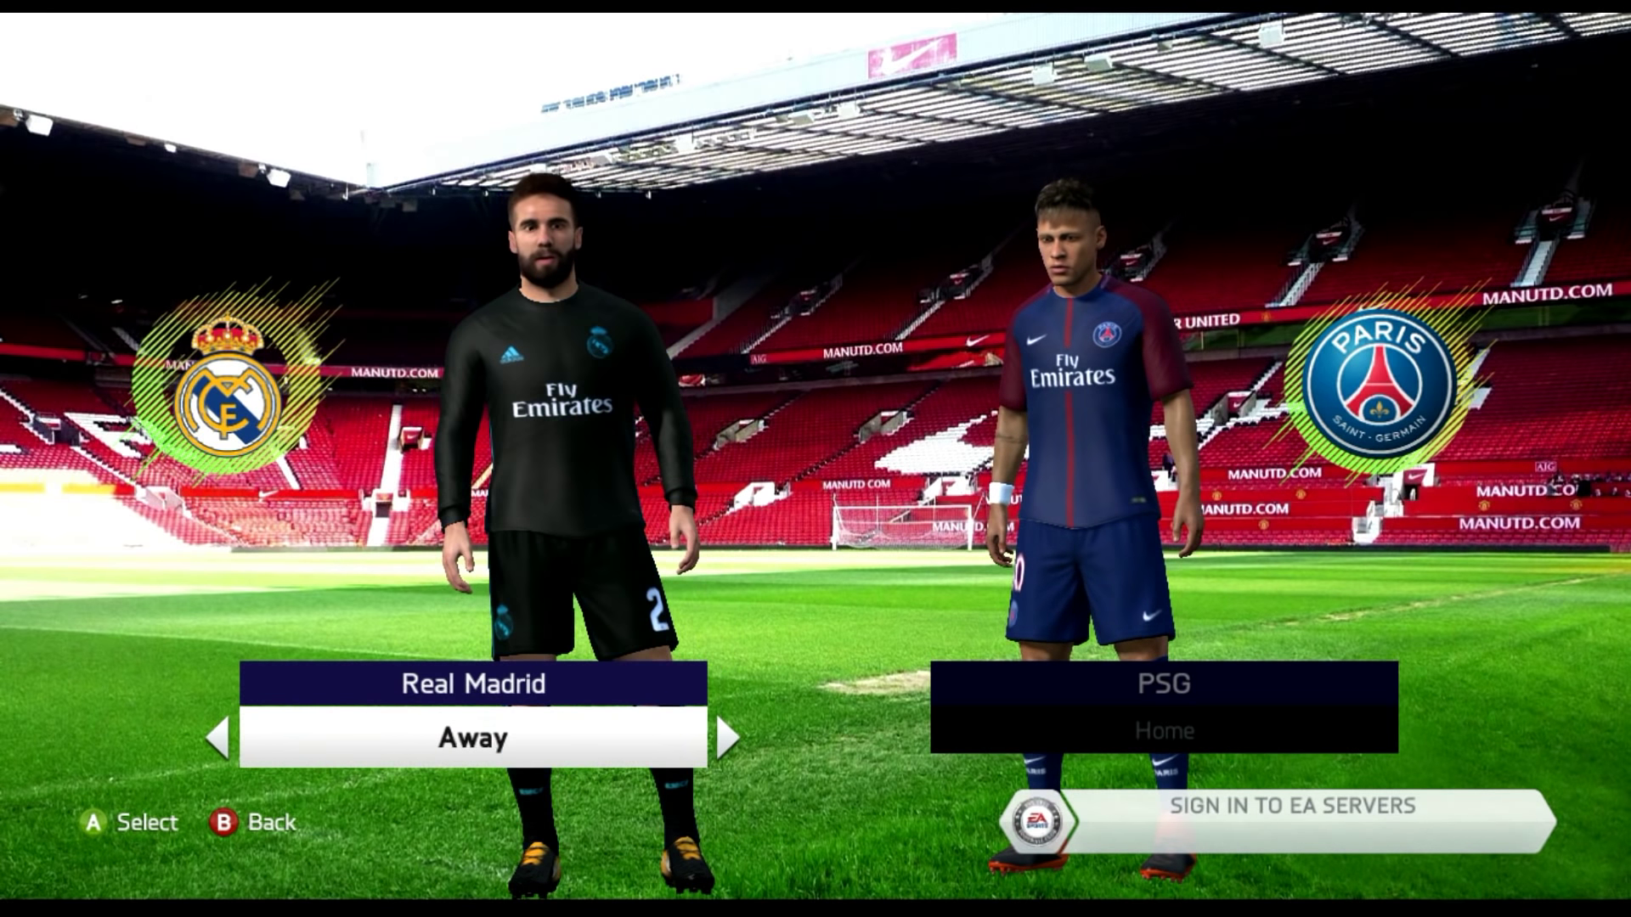
key("Return")
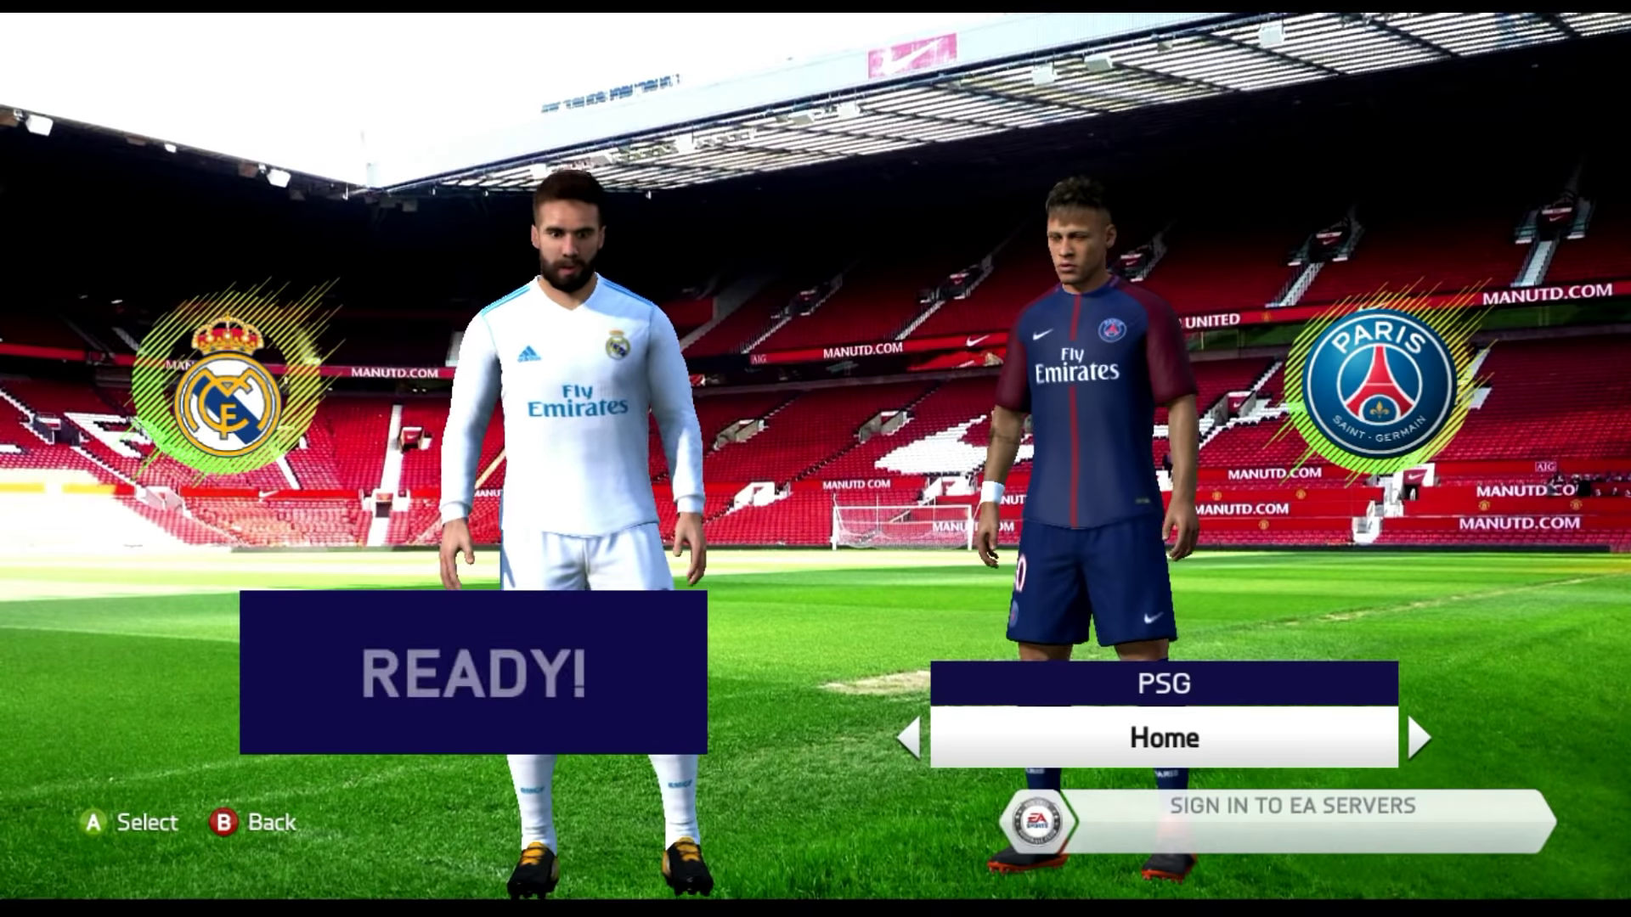
Step: Browse PSG's kits, return to the dark blue Home kit and confirm it to start the match
key("Right")
key("Right")
key("Right")
key("Right")
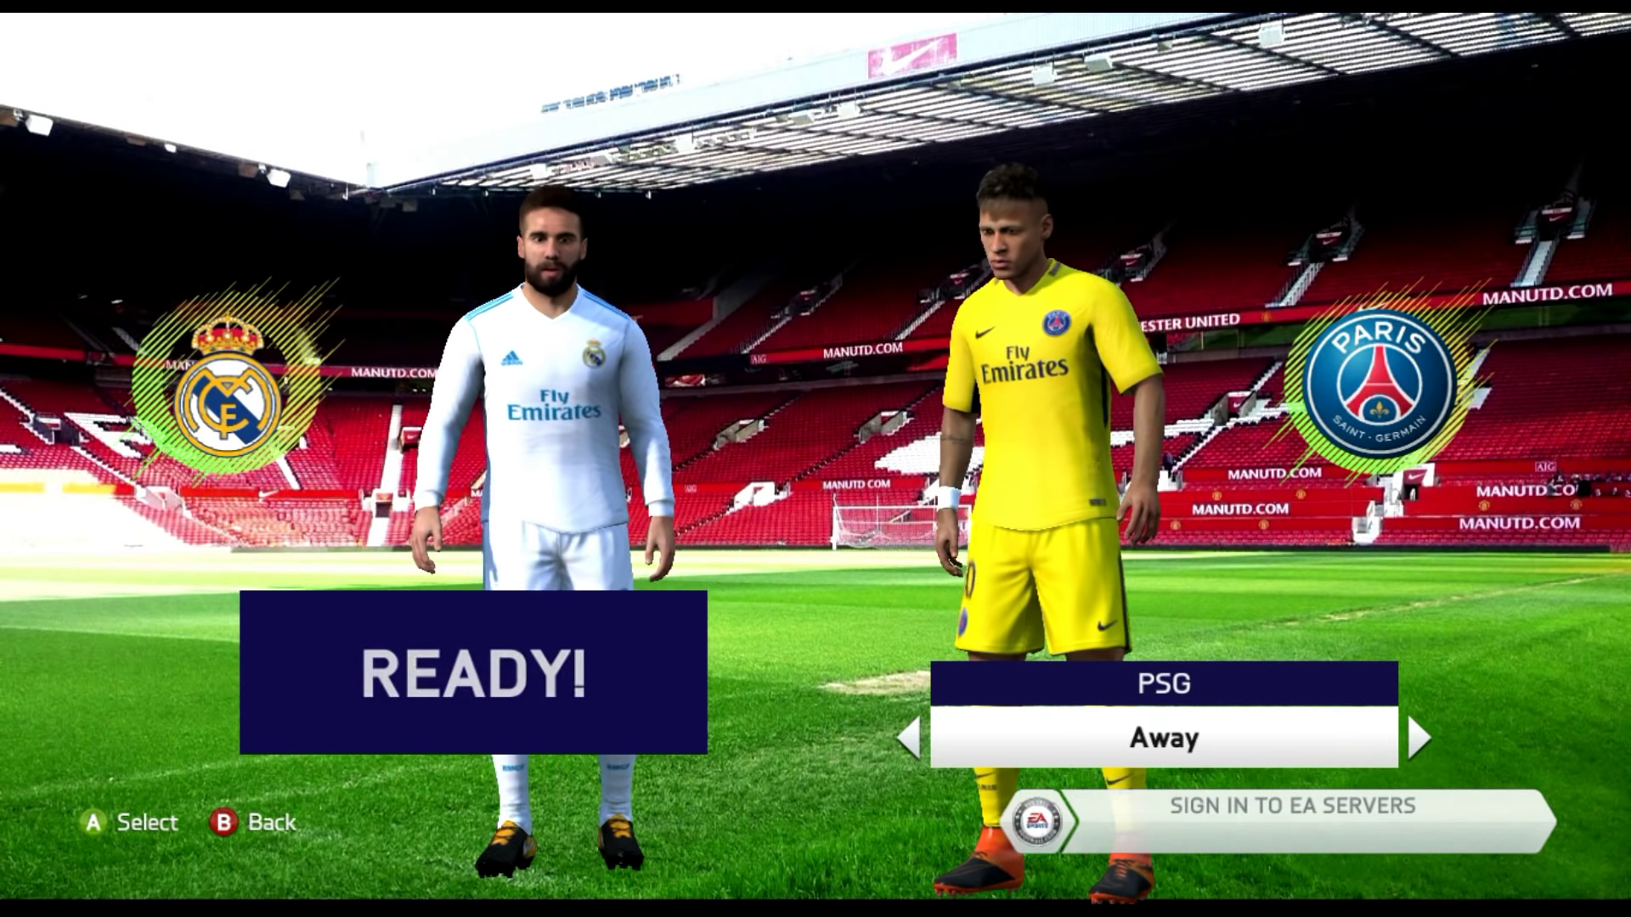
key("Left")
key("Left")
key("Left")
key("Left")
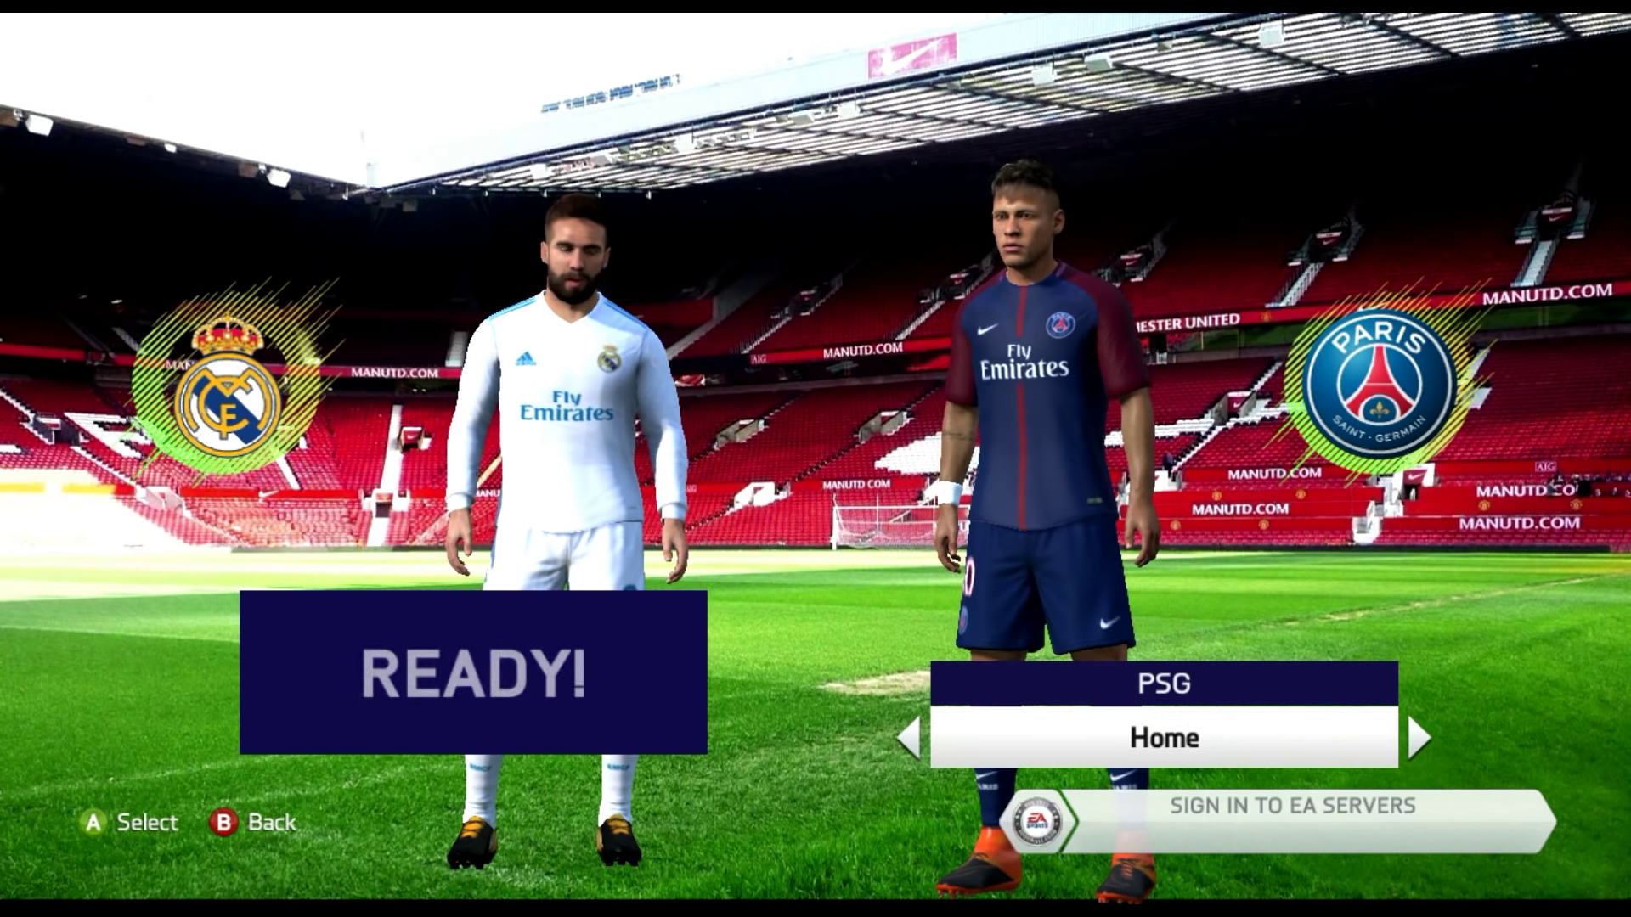
key("Return")
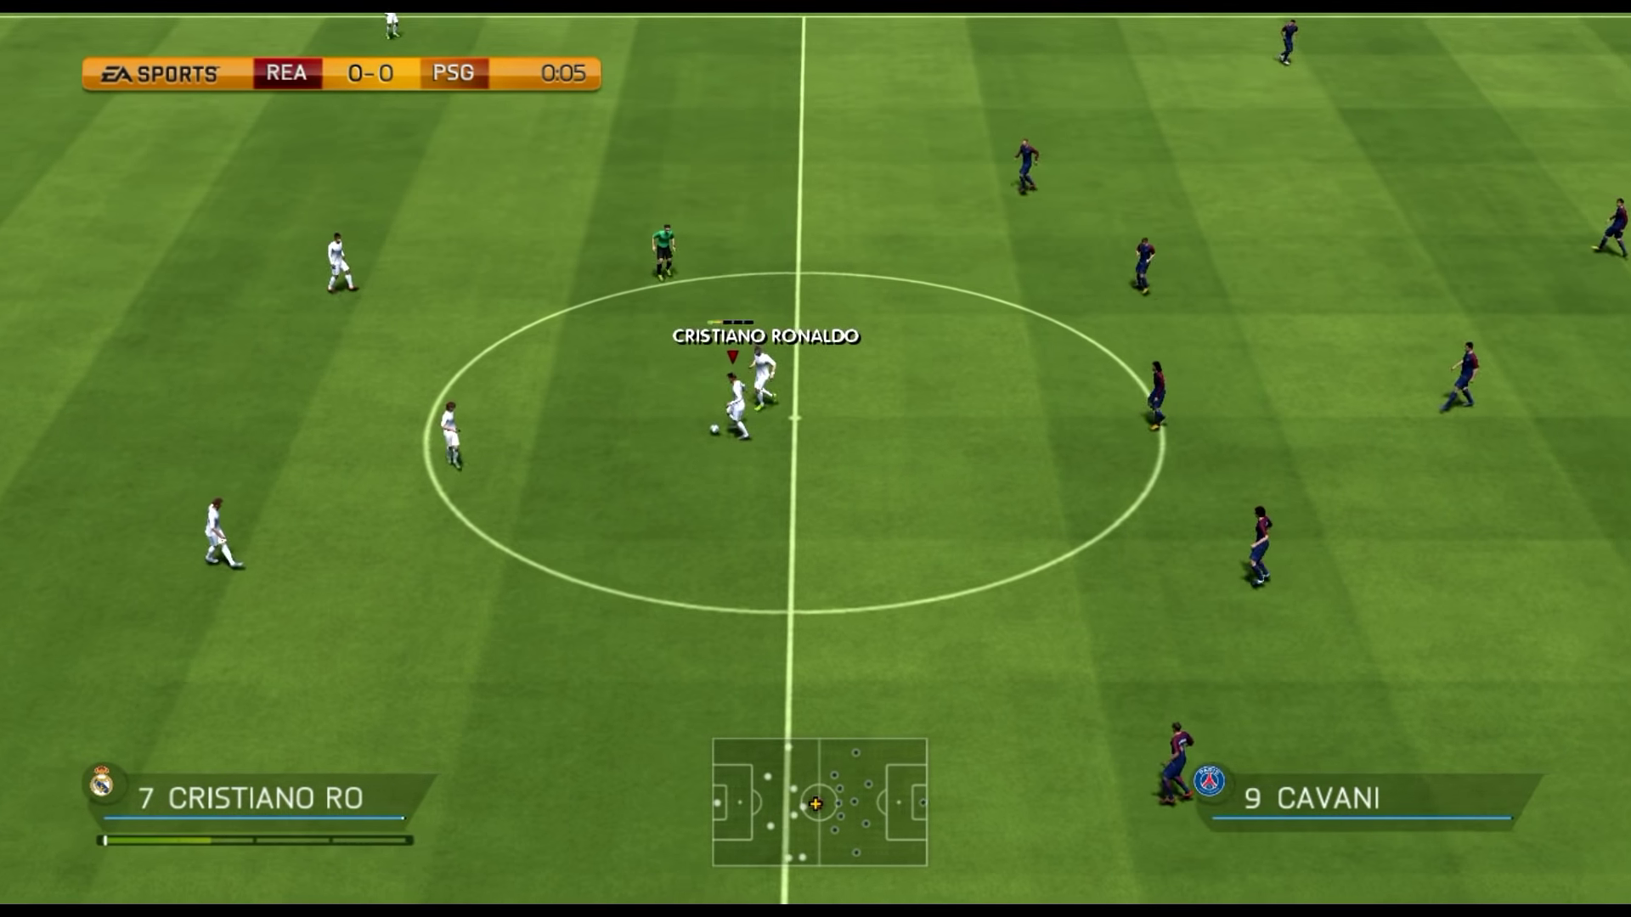
Step: Pass the ball among Real Madrid's players from kick-off and run it forward along the far touchline with Cristiano Ronaldo
key("s")
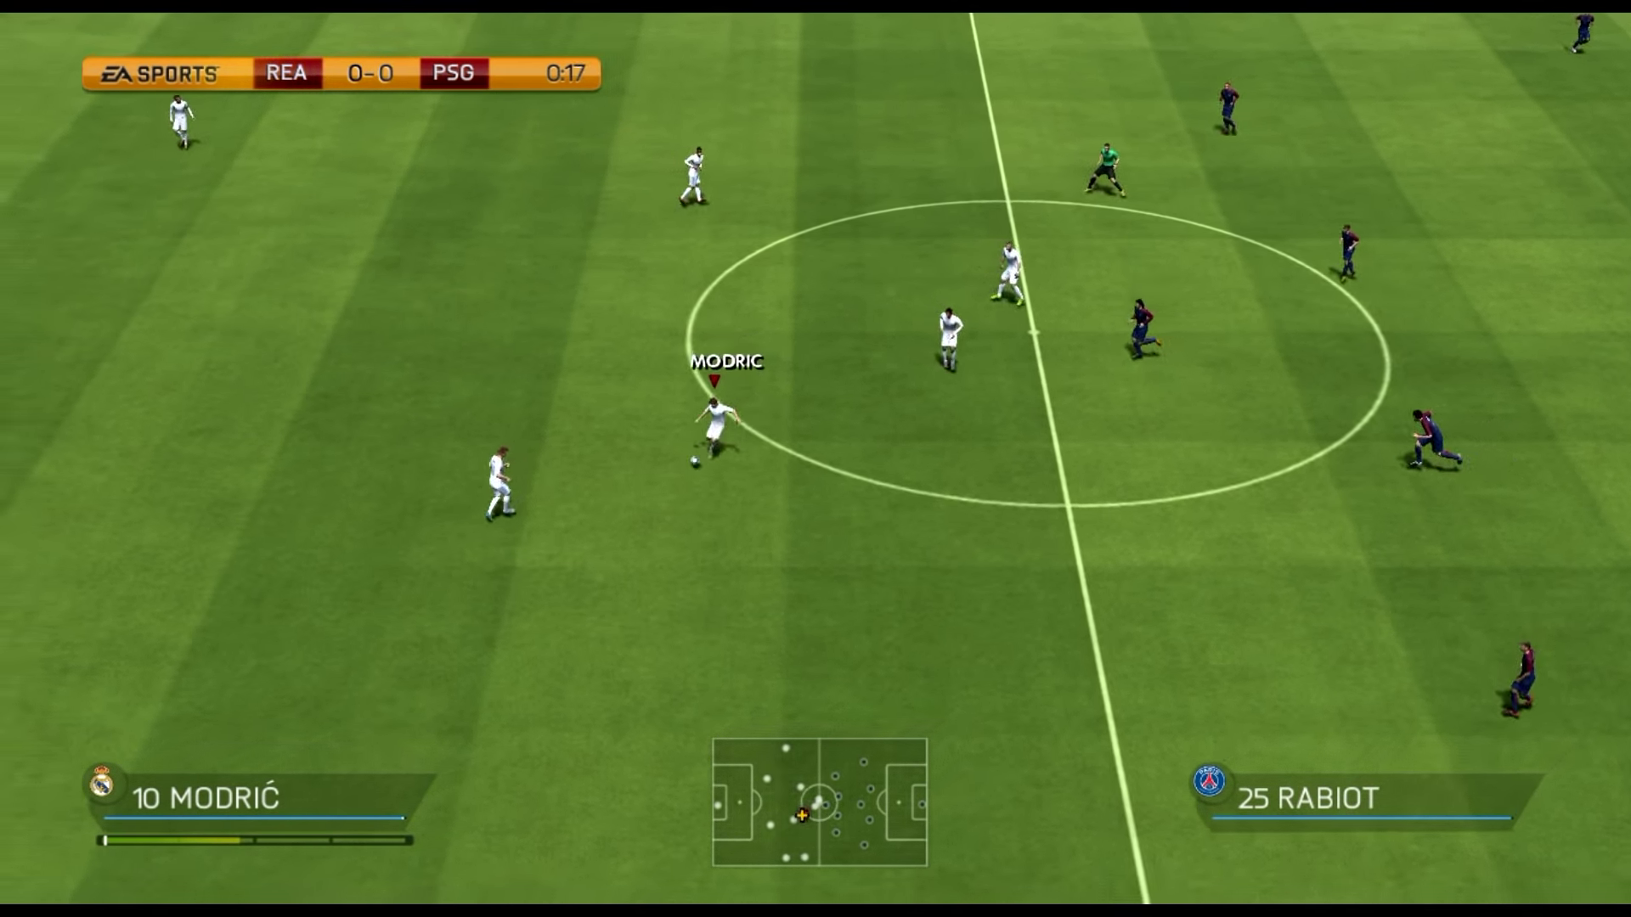
key("s")
key("s")
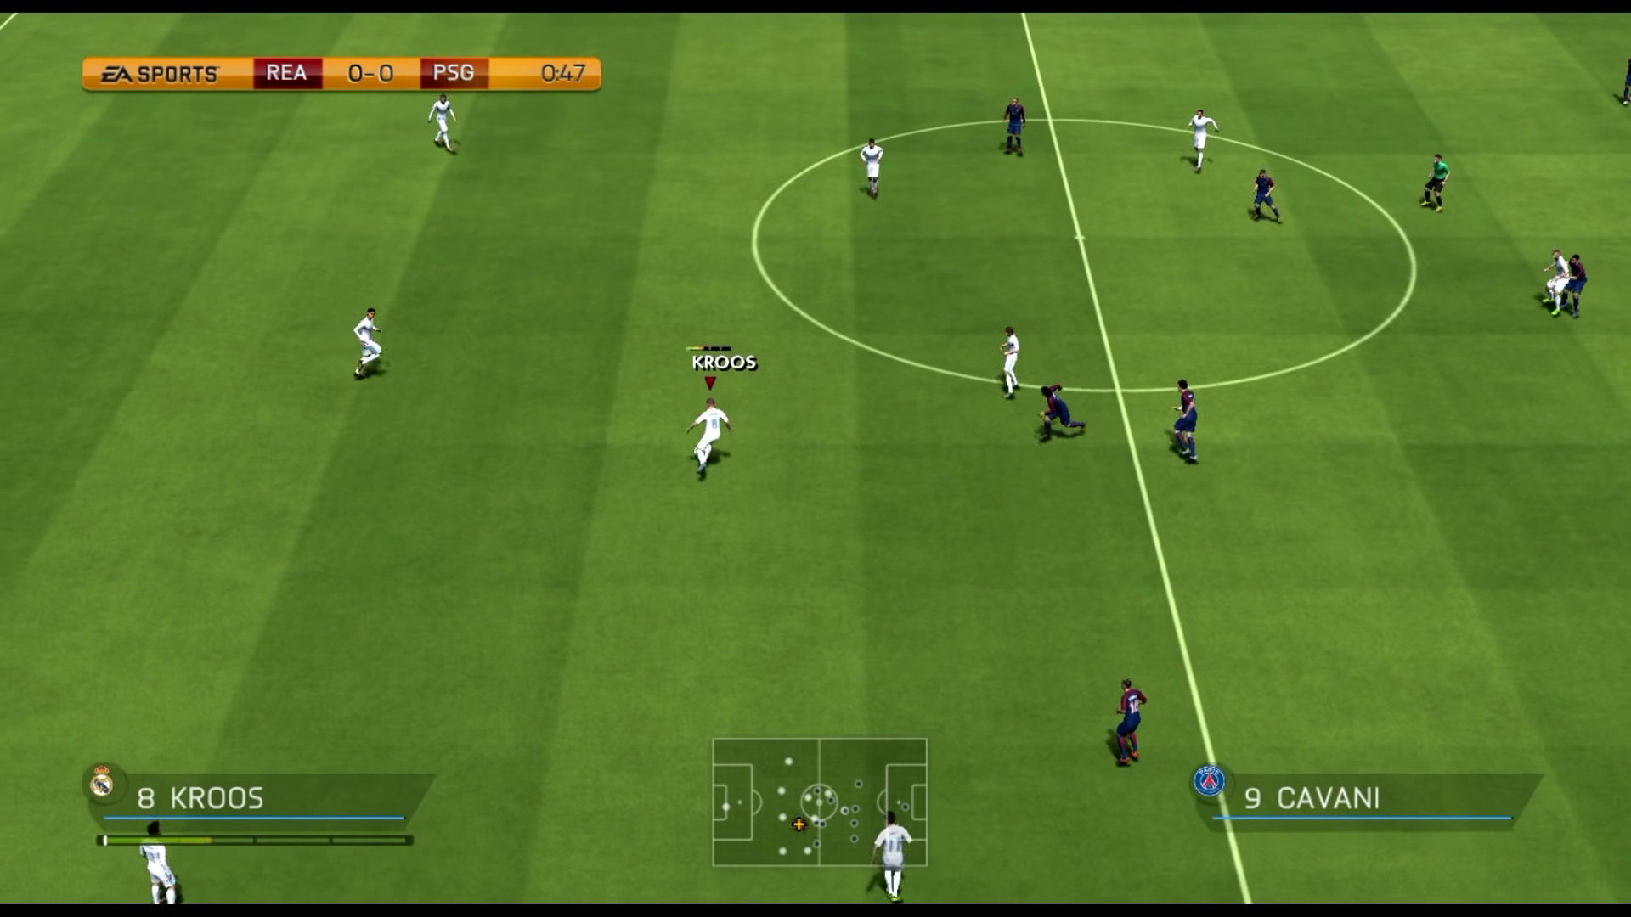
key("s")
key("s")
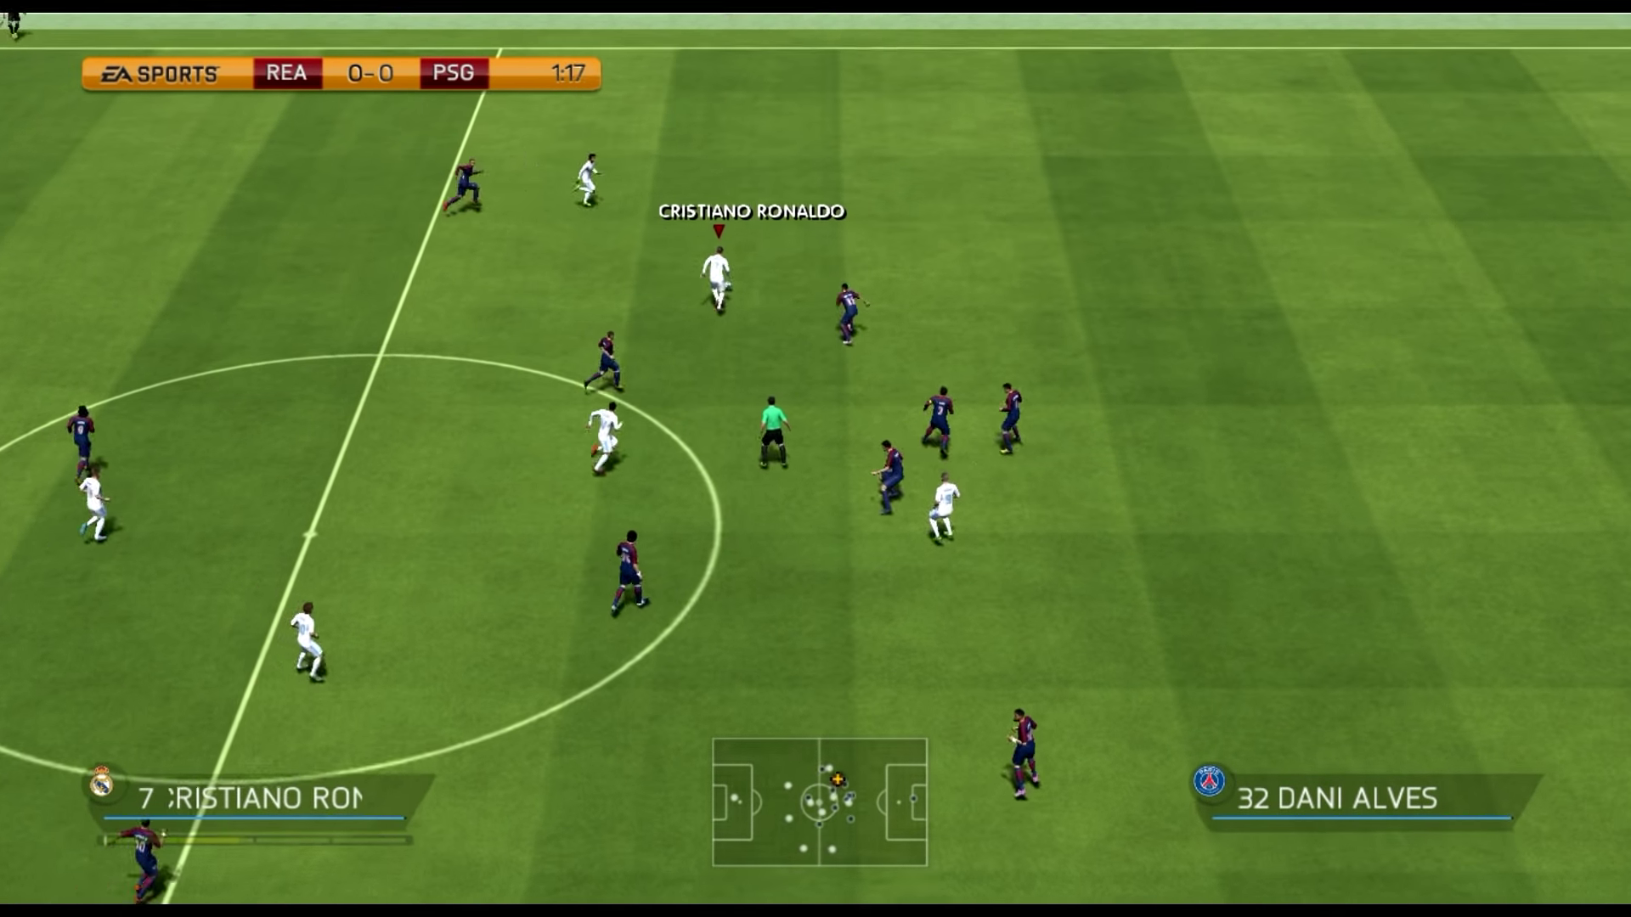
key("Up")
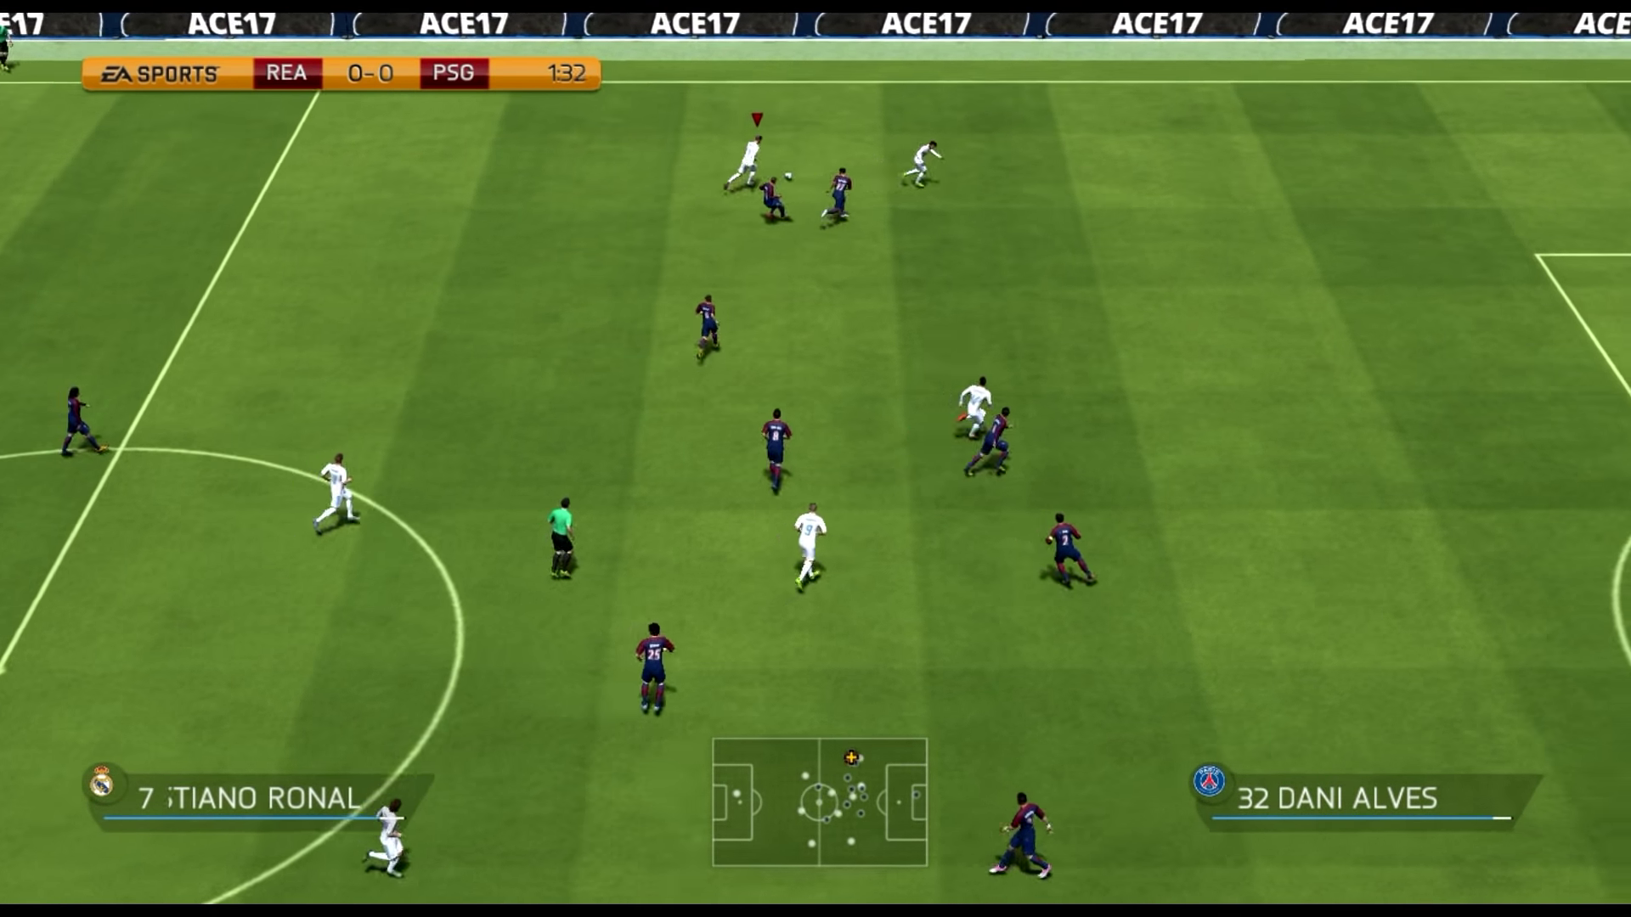
key("Right")
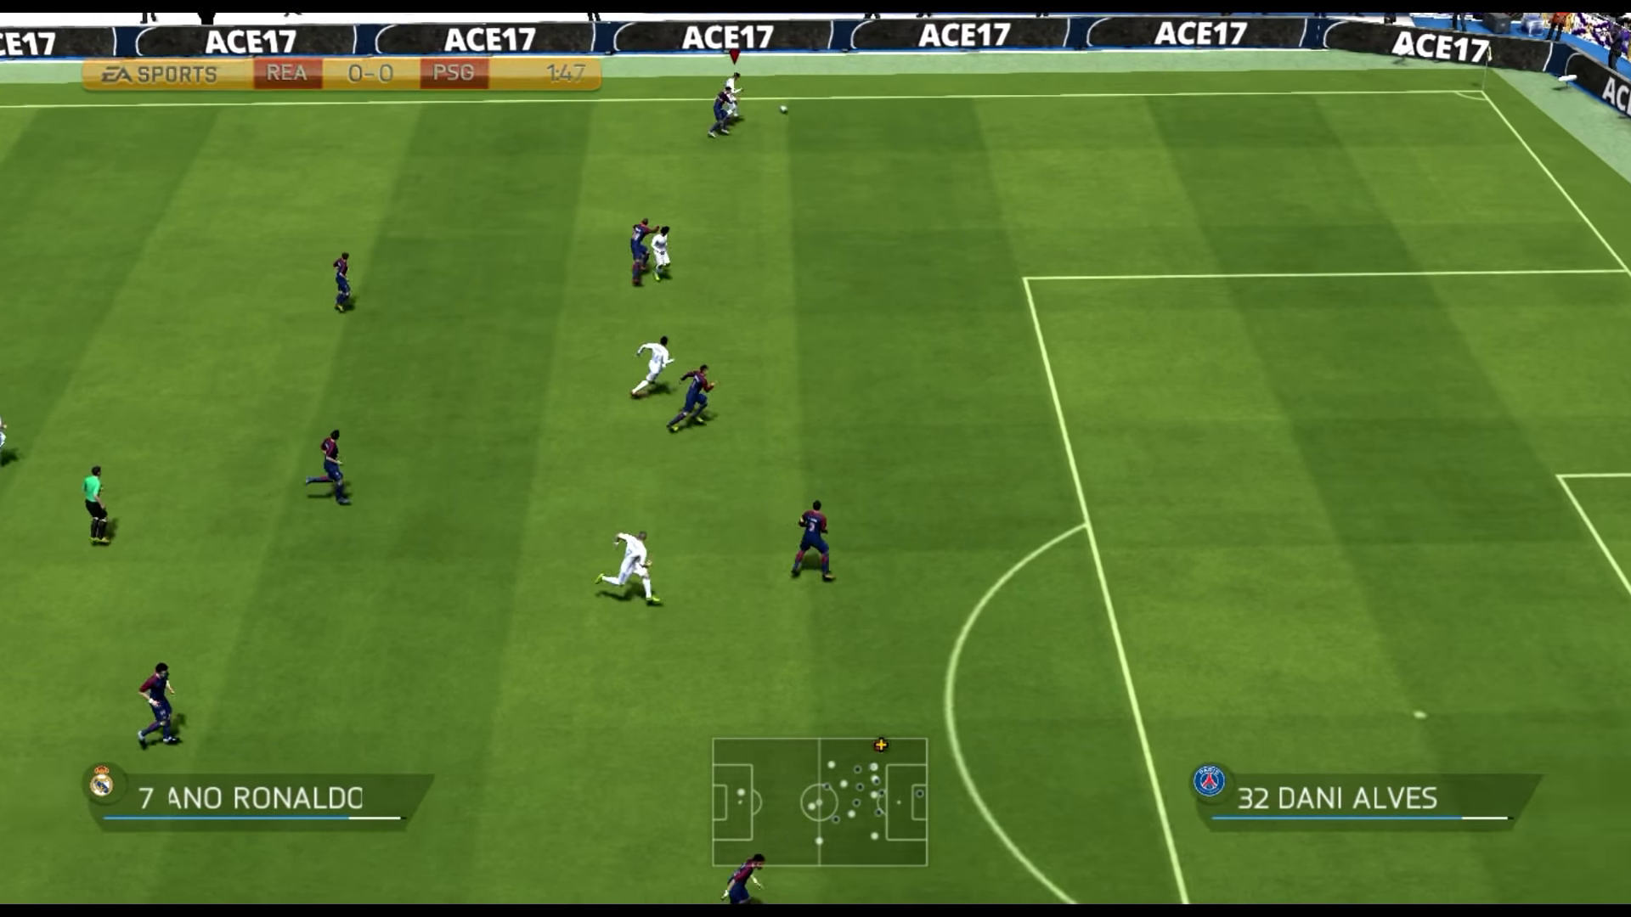